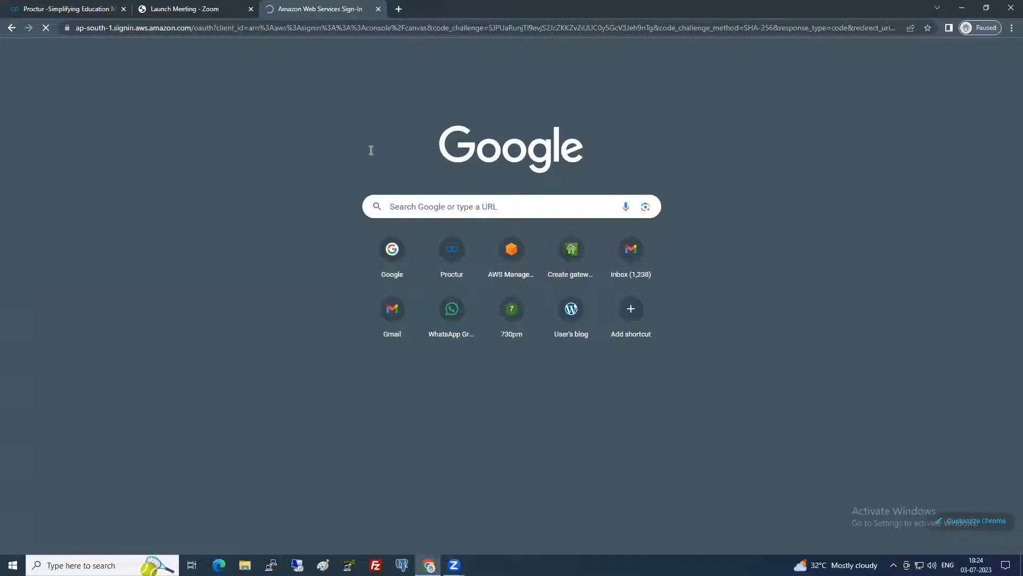
Sign in with the IAM user name and password, then confirm with the MFA code
key(Tab)
text(reya)
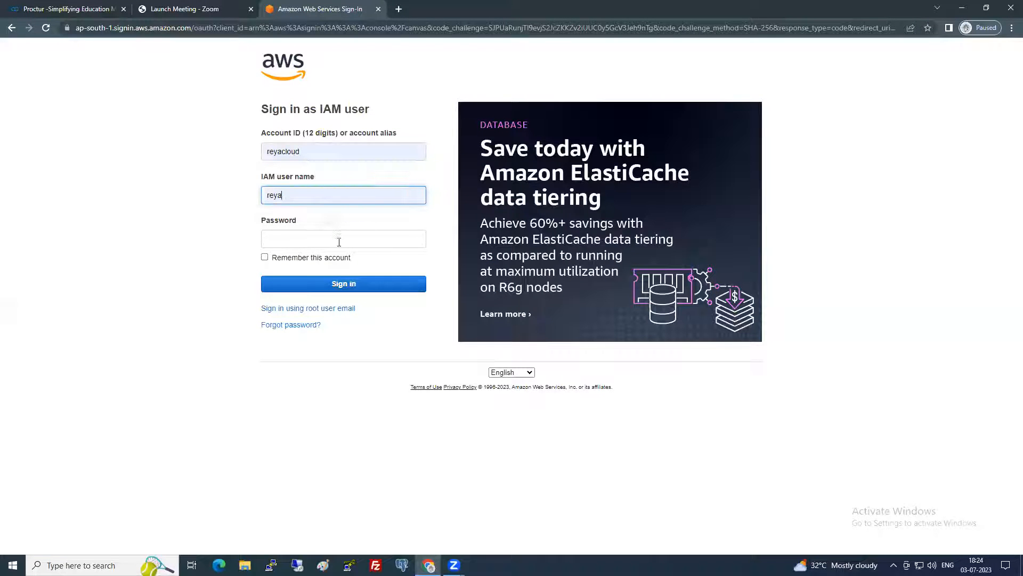
click(339, 242)
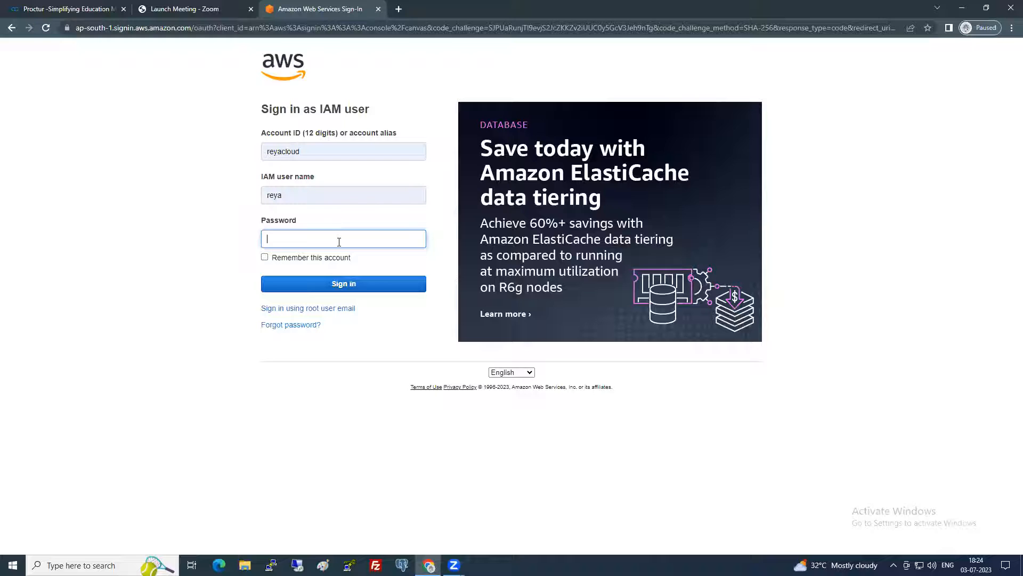
text(•••••••)
click(386, 284)
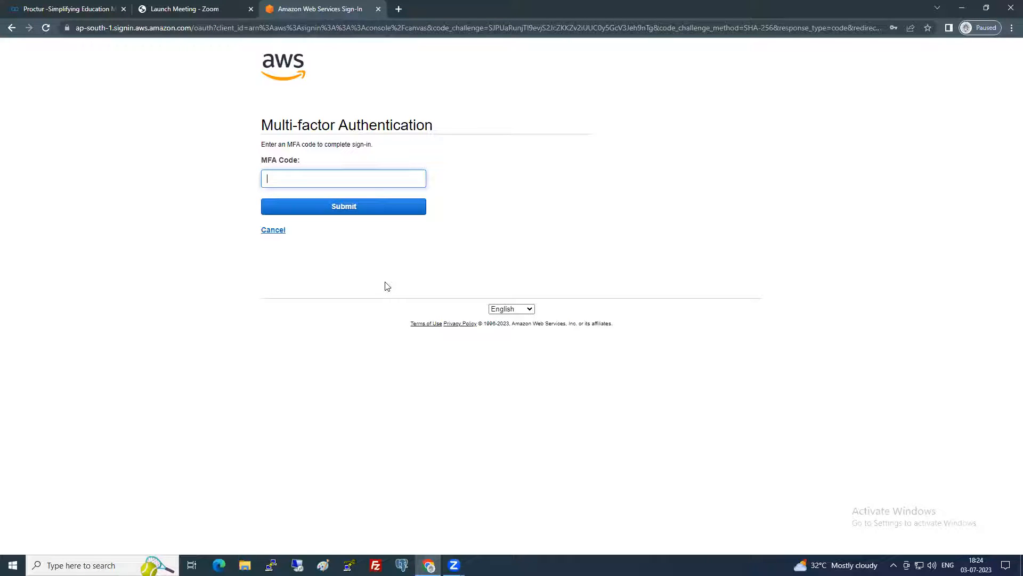
key(Return)
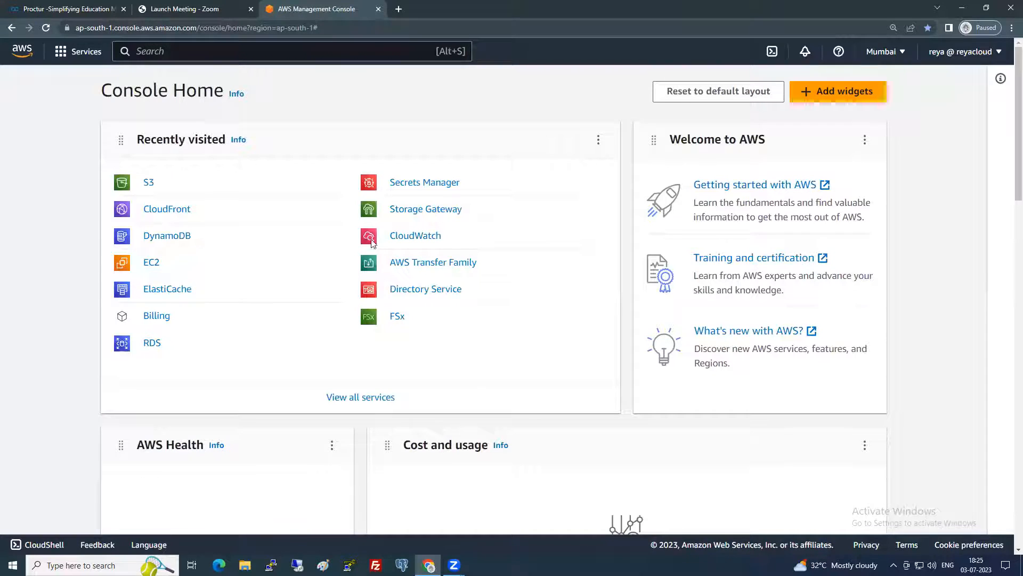
Open the Mumbai EC2 dashboard from Recently visited, then bring up File Explorer
click(151, 264)
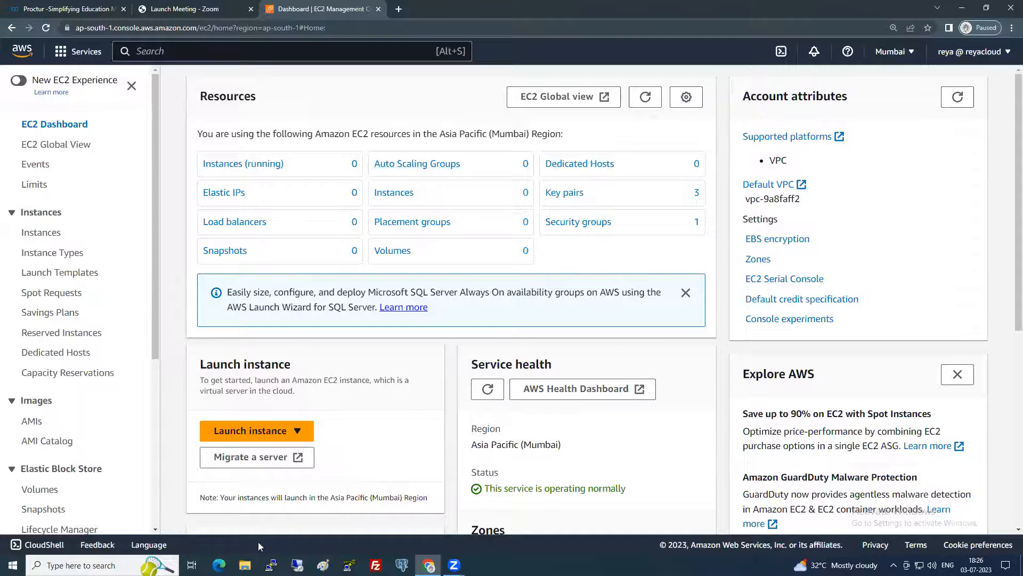
click(245, 565)
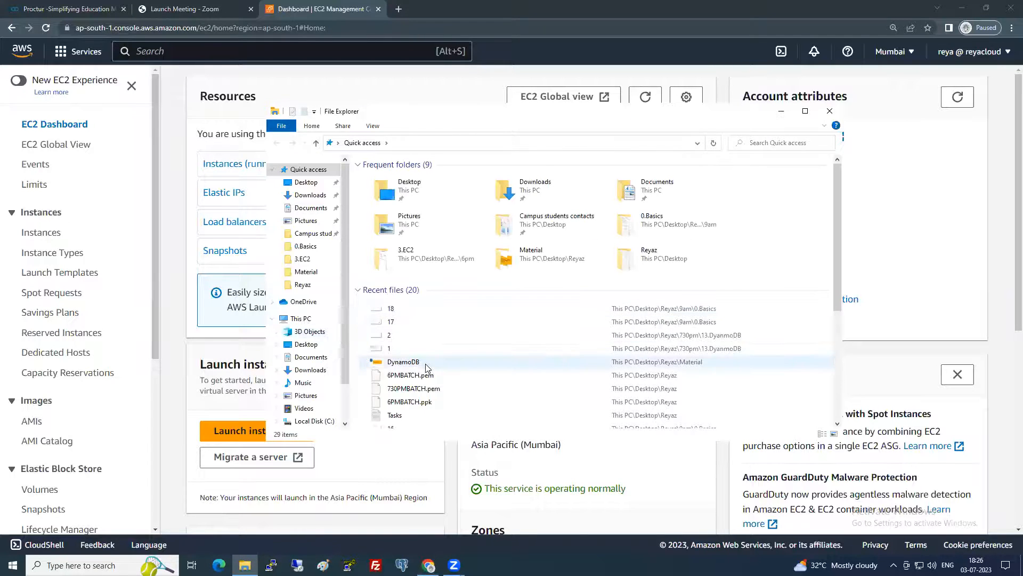
Open the Tasks notes in a maximized Notepad and scroll to the EC2 tasks
double_click(411, 416)
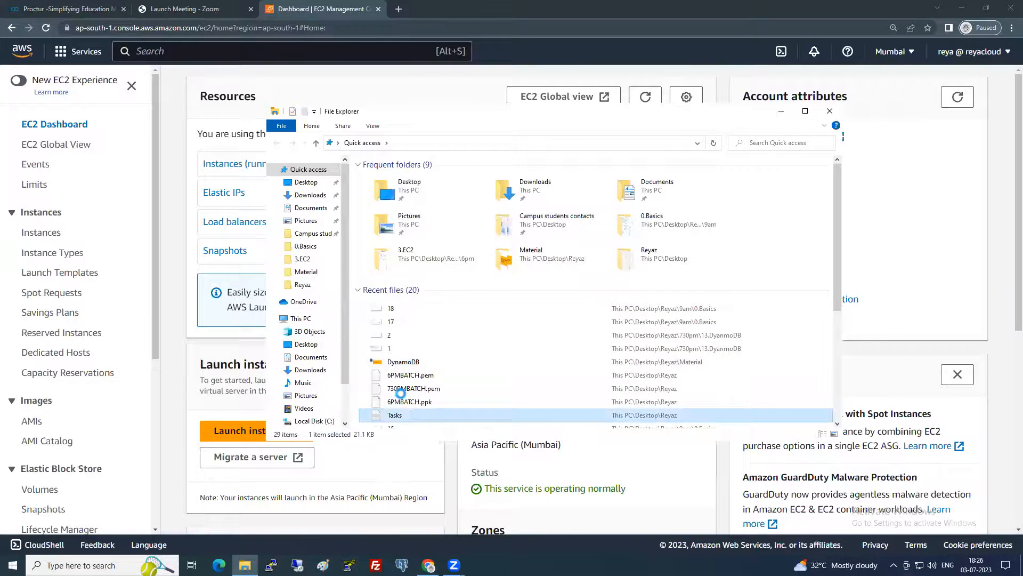
double_click(464, 320)
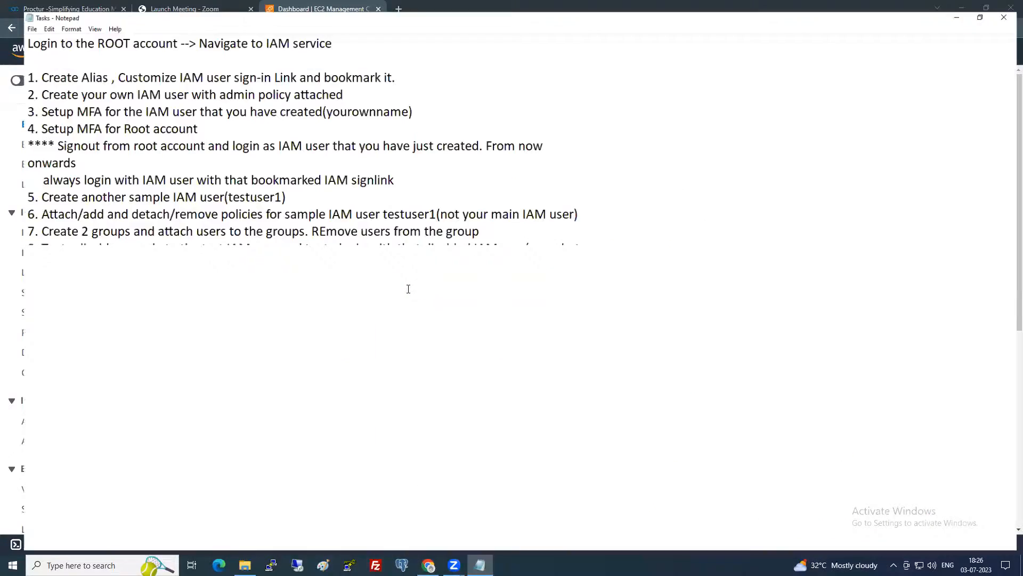
scroll(408, 289, down, 15)
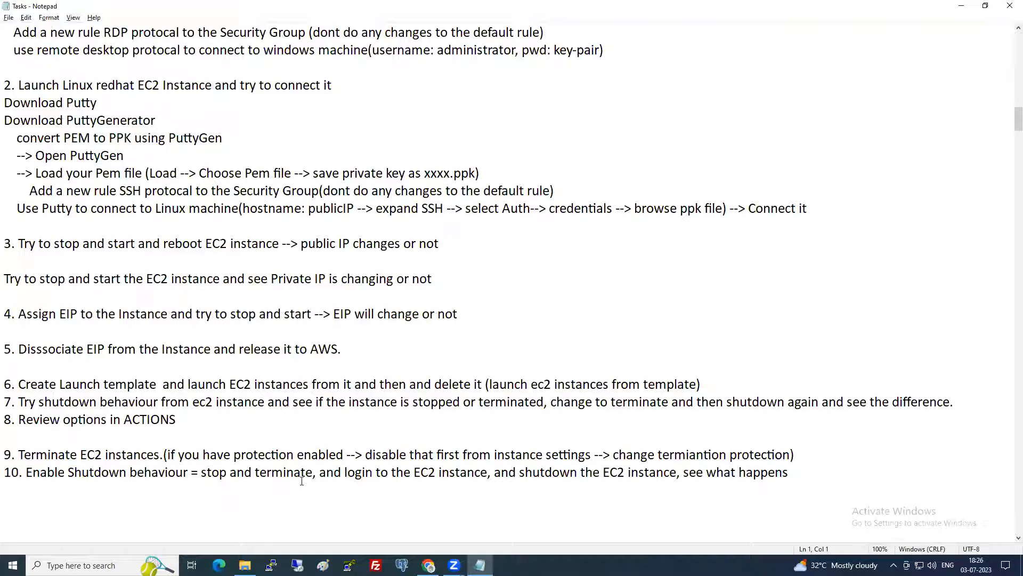
Return to the Mumbai EC2 Dashboard in Chrome
key(super+e)
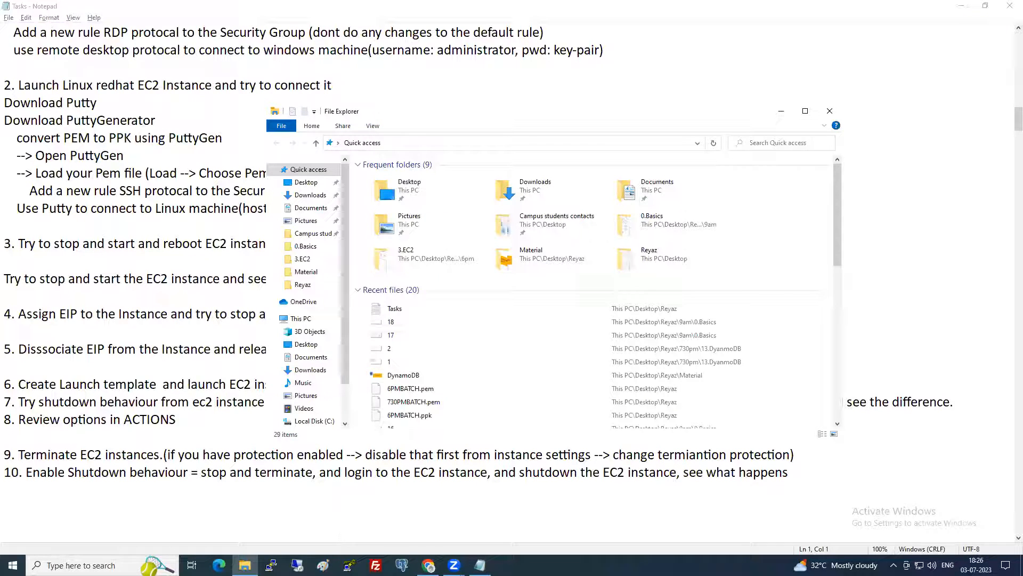
mouse_move(428, 565)
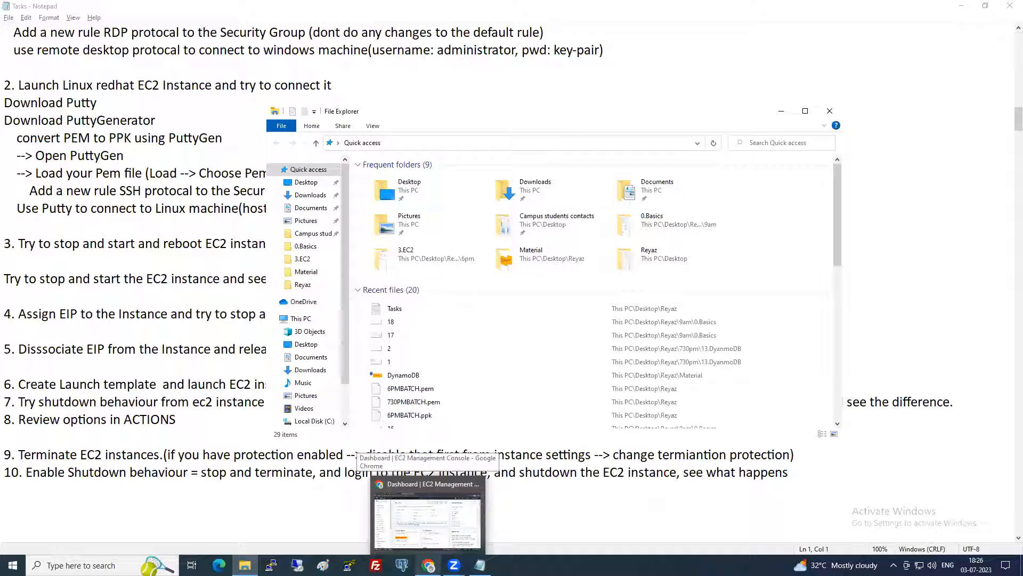
click(428, 514)
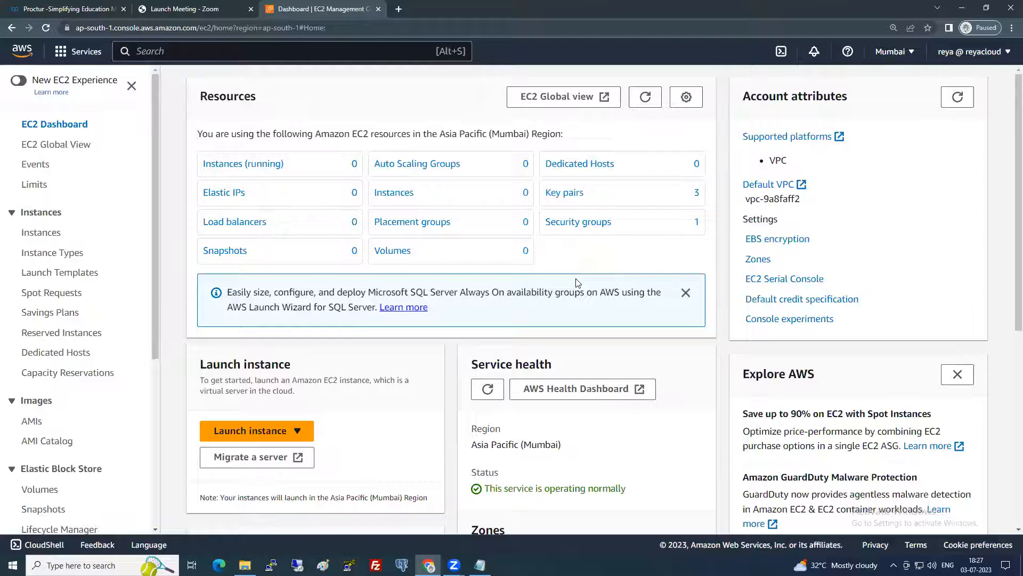
Start a new instance launch from the Instances list and name it LinhuxServer
click(697, 194)
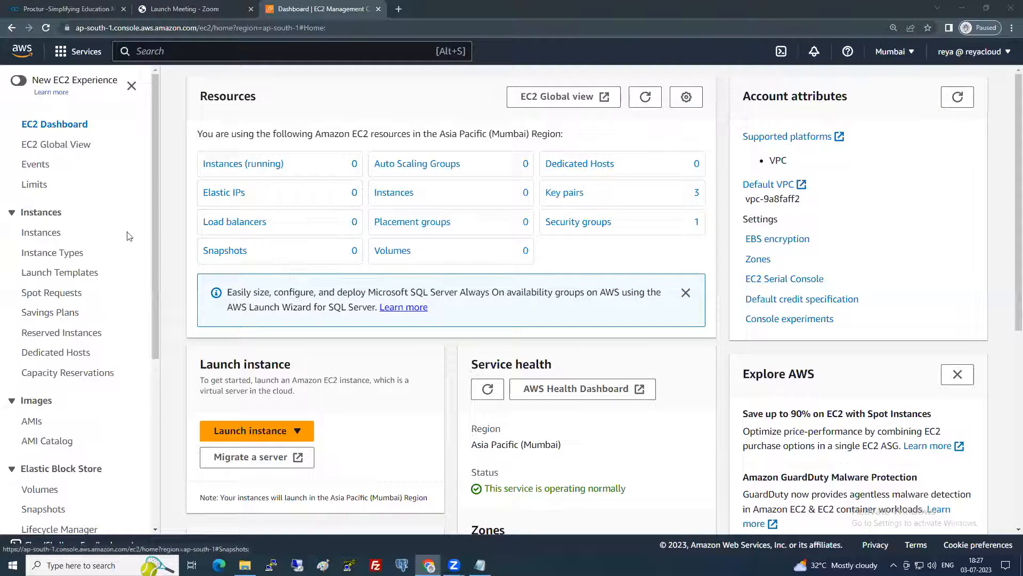
click(48, 235)
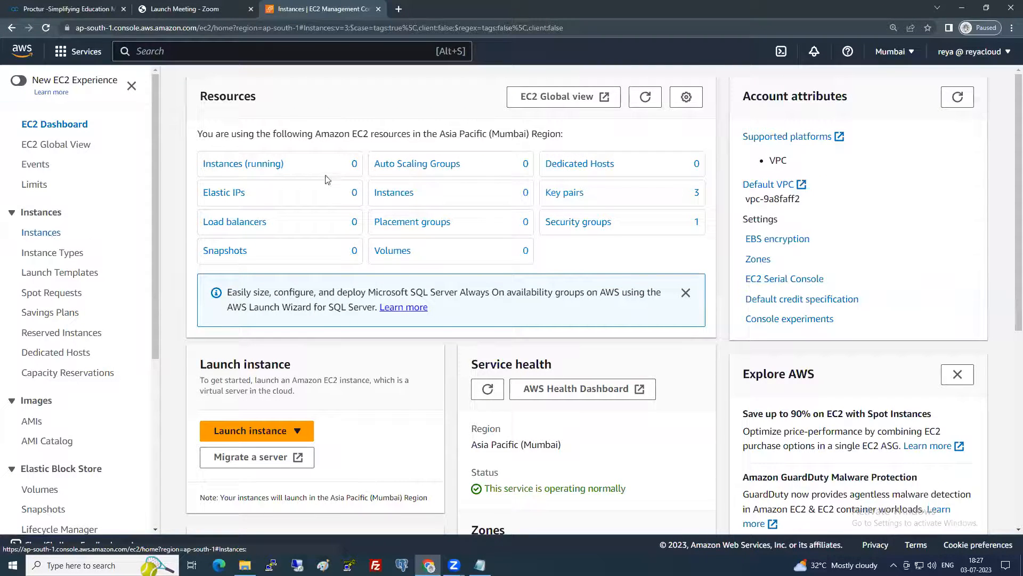
click(895, 81)
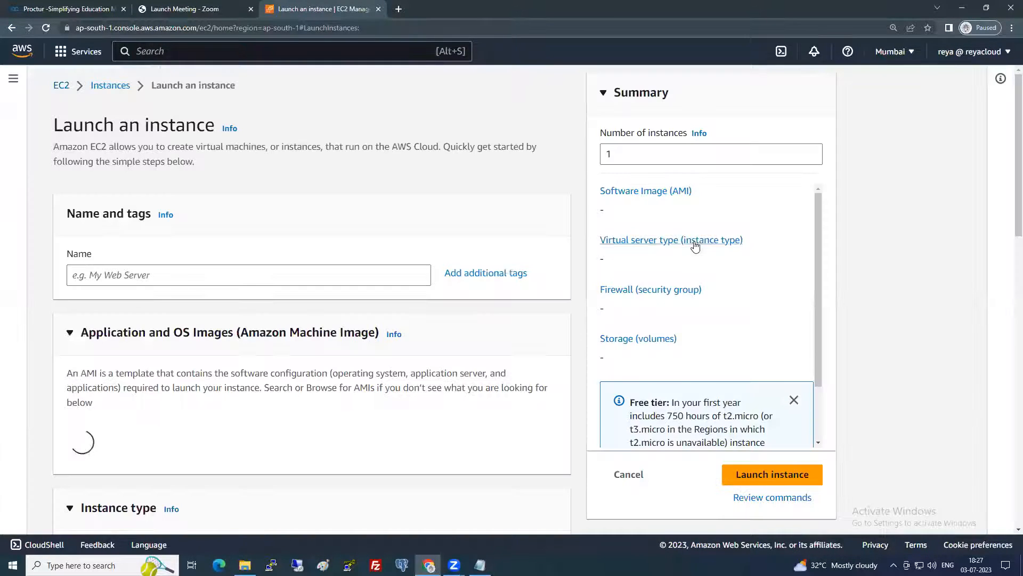
click(179, 275)
text(LinhuxServer)
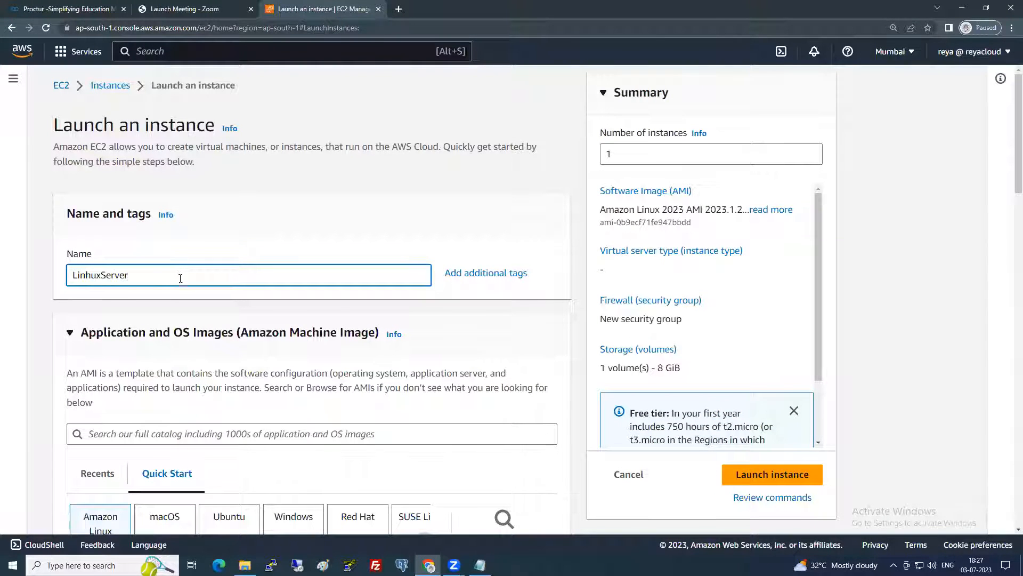
Choose the free-tier Red Hat Enterprise Linux 9 AMI from the full image catalog
scroll(183, 288, down, 4)
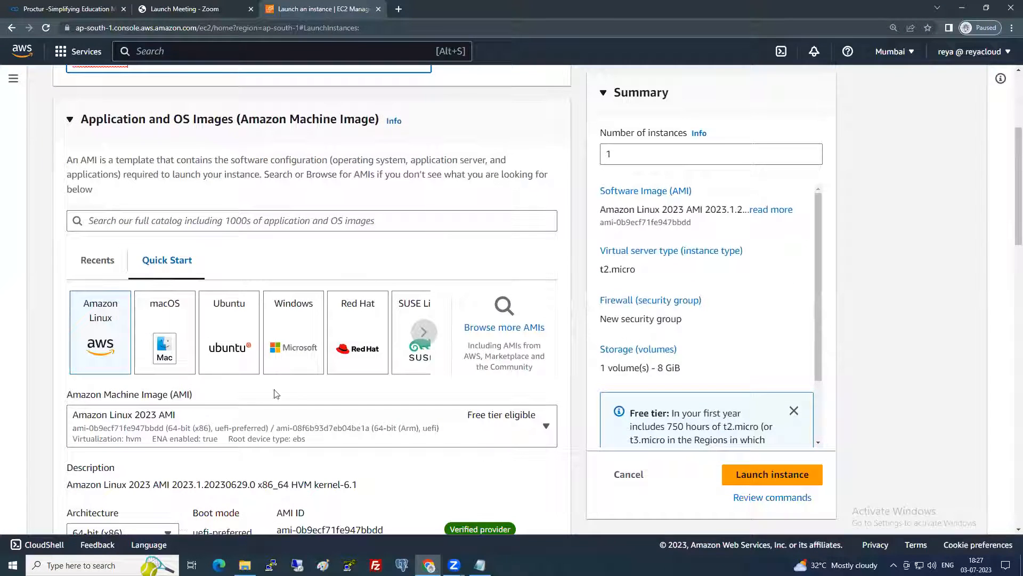
click(505, 324)
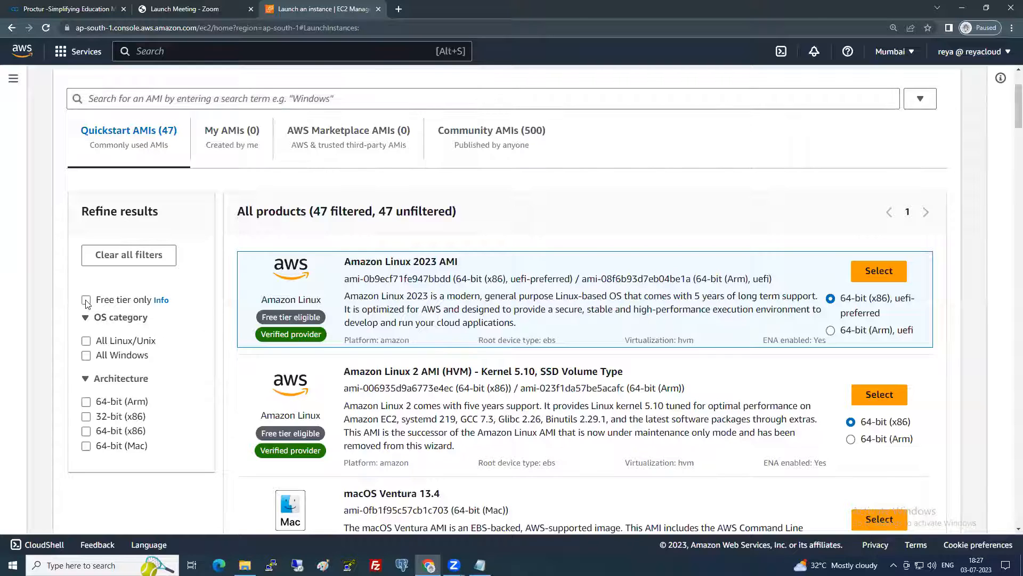
click(109, 304)
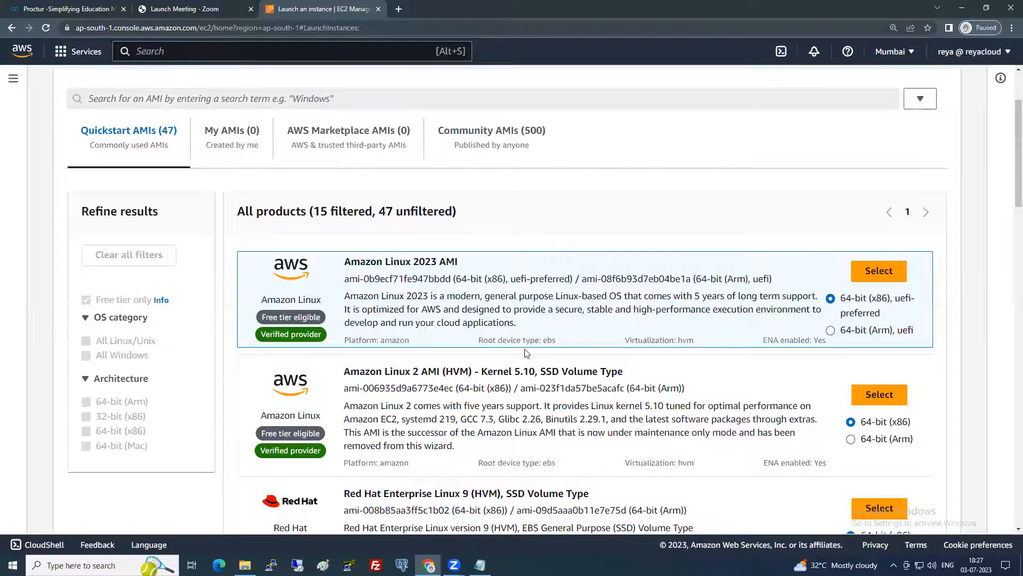
click(864, 506)
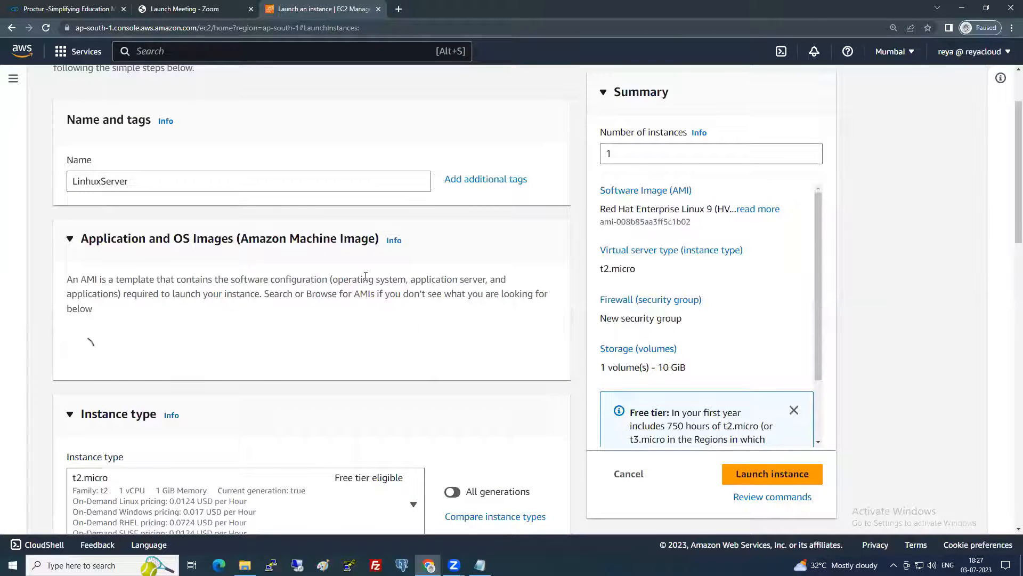
Select the 6PMBATCH key pair for the instance
scroll(130, 254, down, 3)
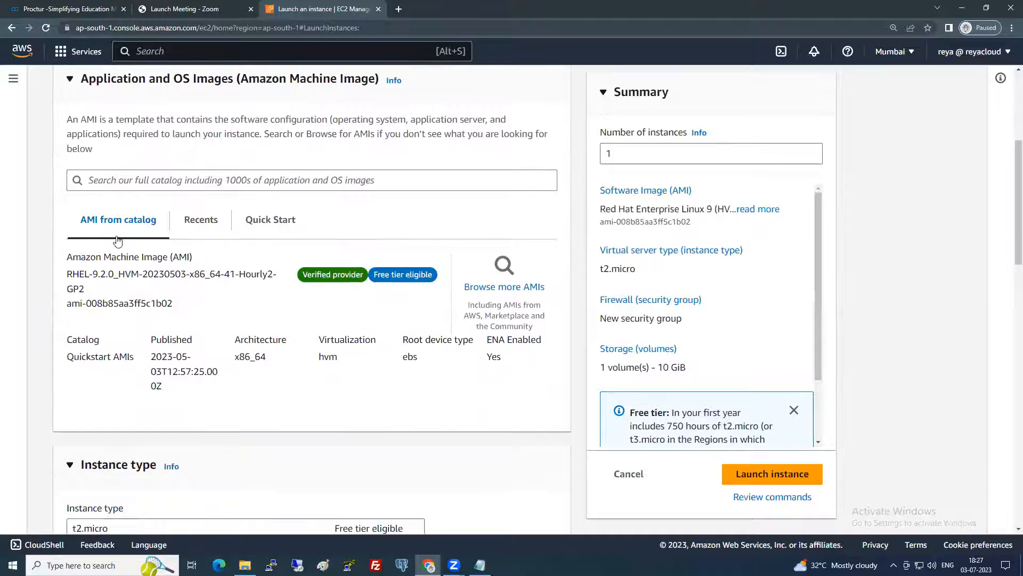
scroll(298, 287, down, 5)
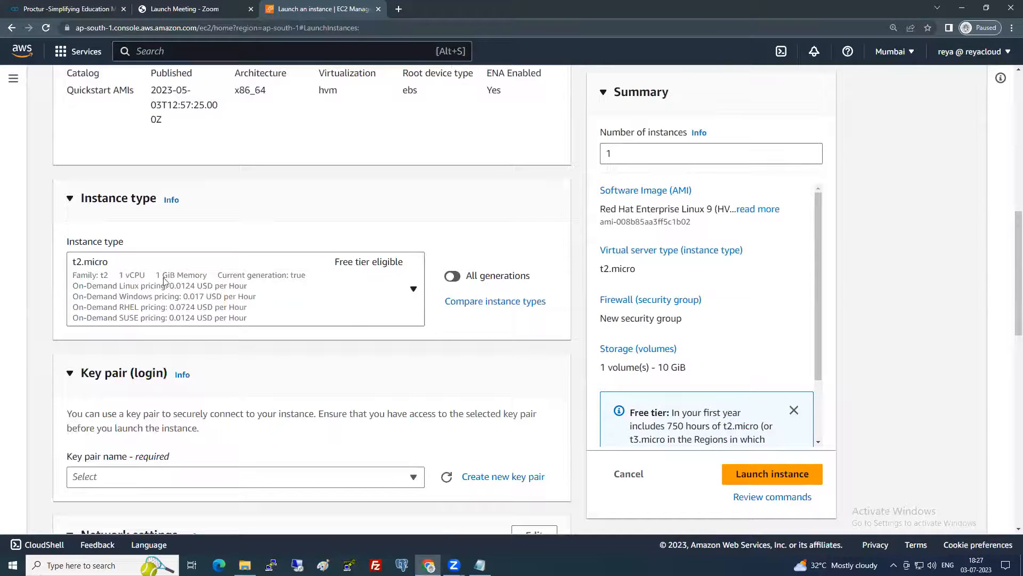
scroll(349, 321, down, 3)
click(235, 319)
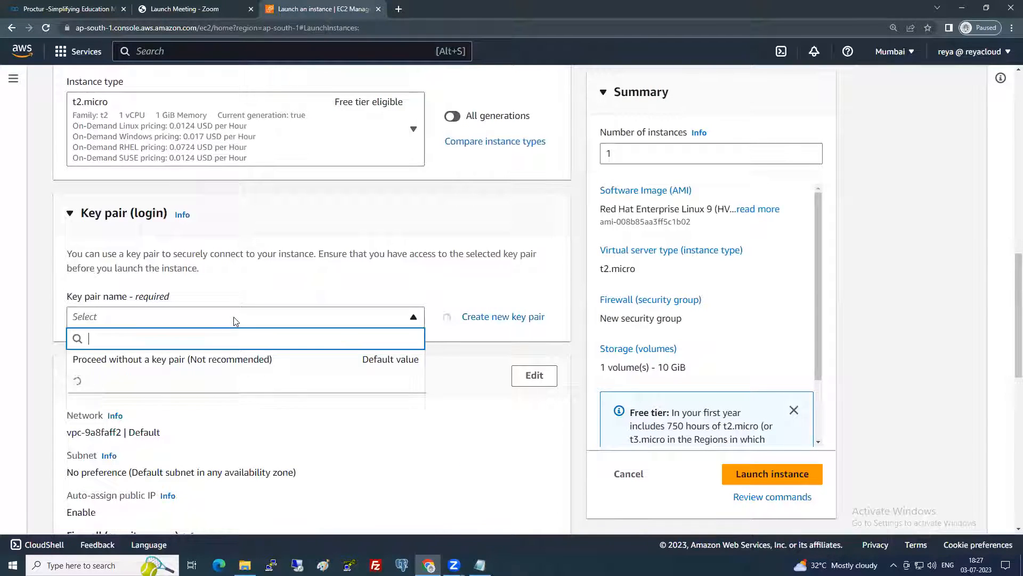
click(152, 440)
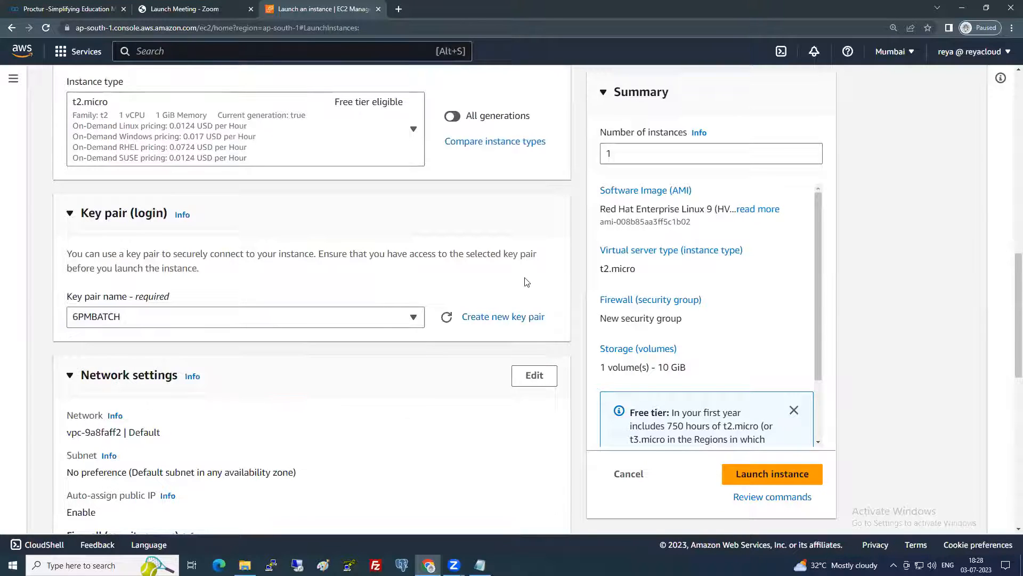
Place the instance in subnet-a6c089ce with the existing default security group
scroll(571, 273, down, 3)
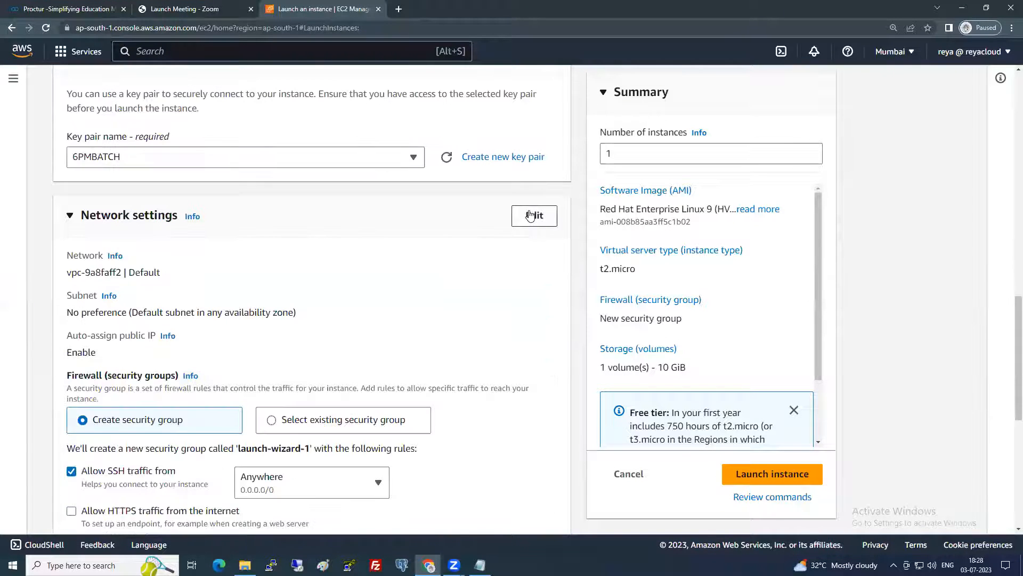
click(533, 216)
scroll(274, 315, down, 2)
click(210, 230)
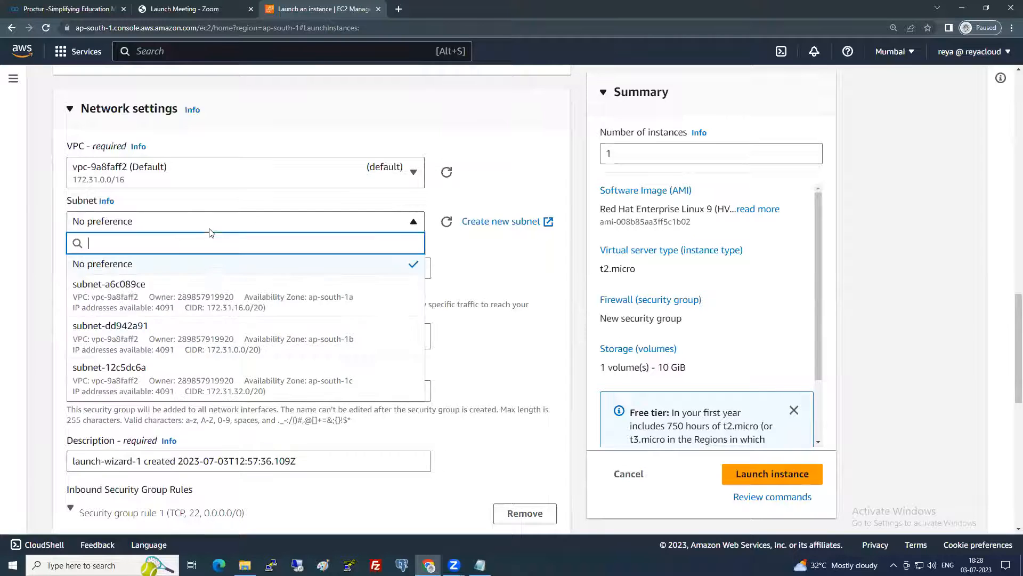
click(241, 296)
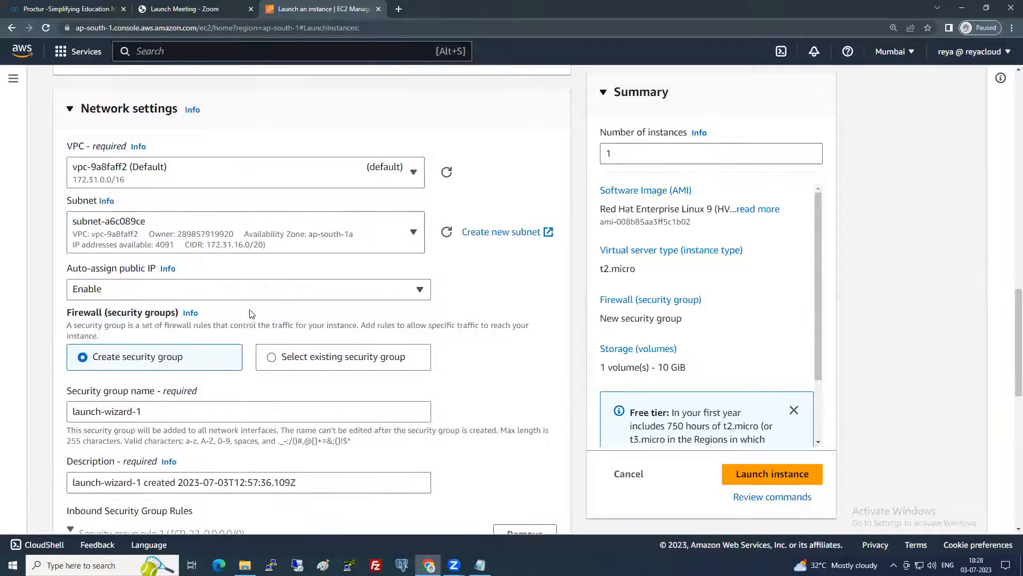
click(326, 358)
click(252, 420)
click(201, 459)
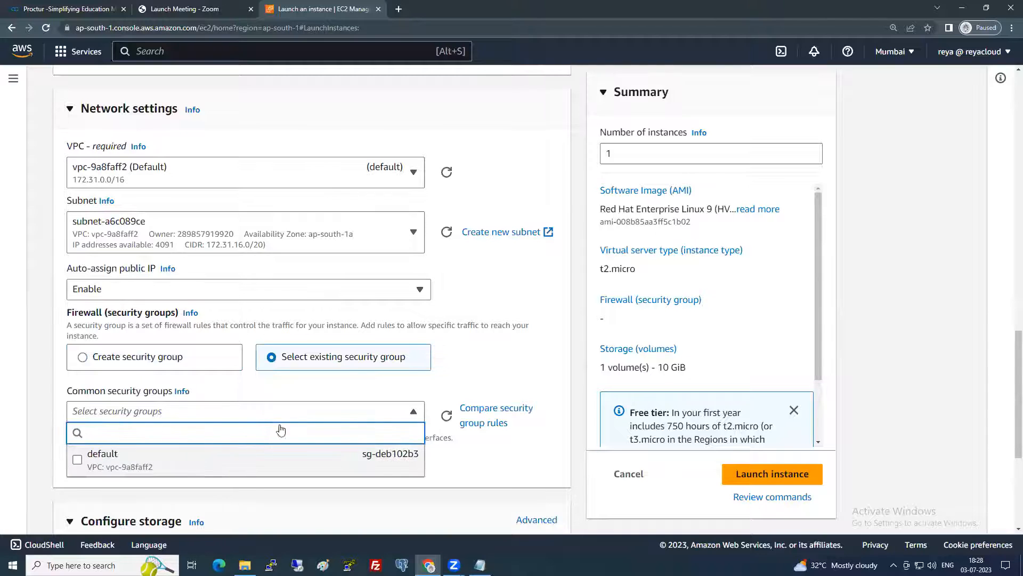
click(467, 351)
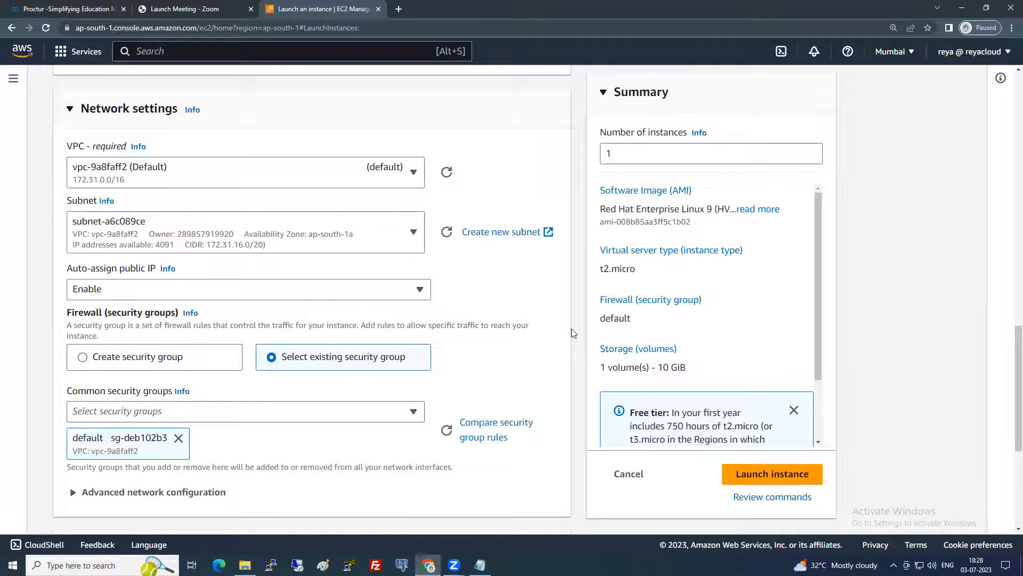
Launch the configured LinhuxServer instance
scroll(558, 336, down, 4)
scroll(558, 340, down, 2)
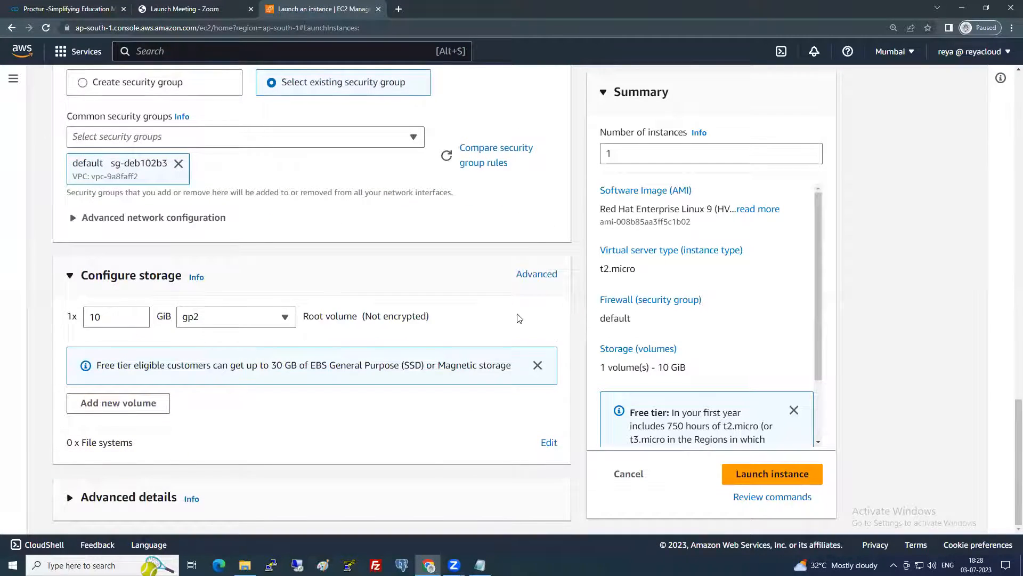
click(812, 481)
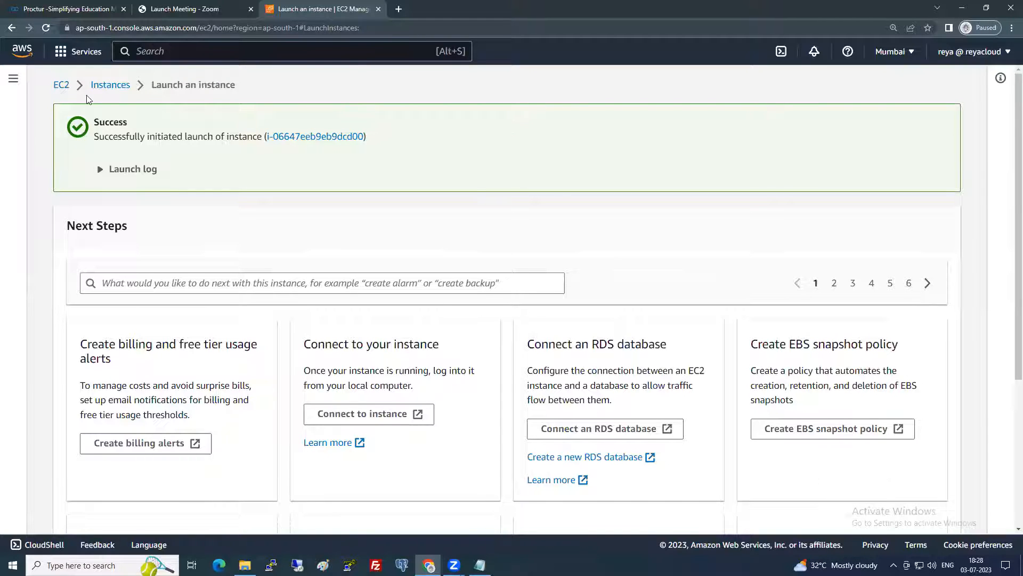
Go back to the Instances list and select LinhuxServer to view its details
click(106, 89)
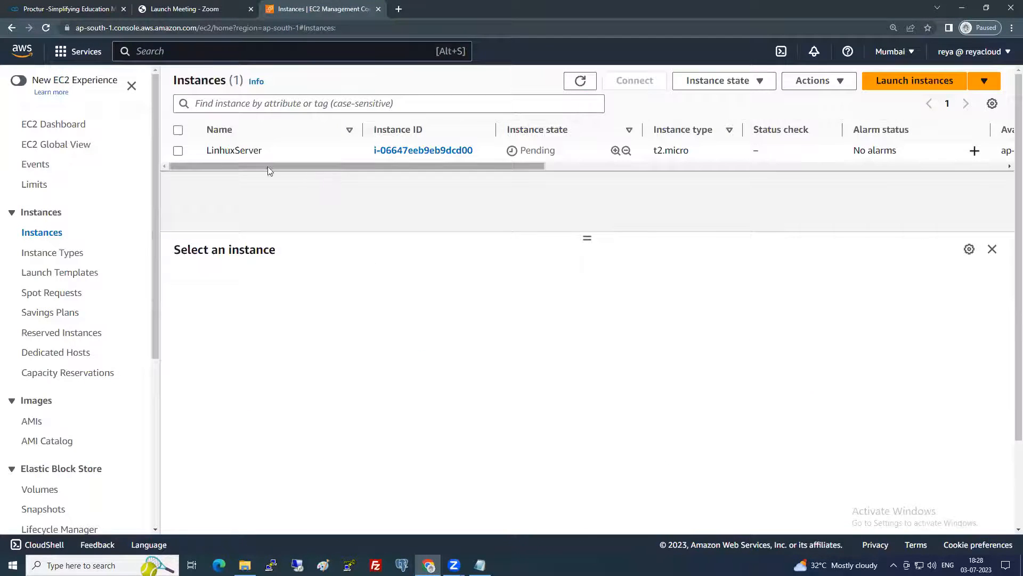
click(178, 151)
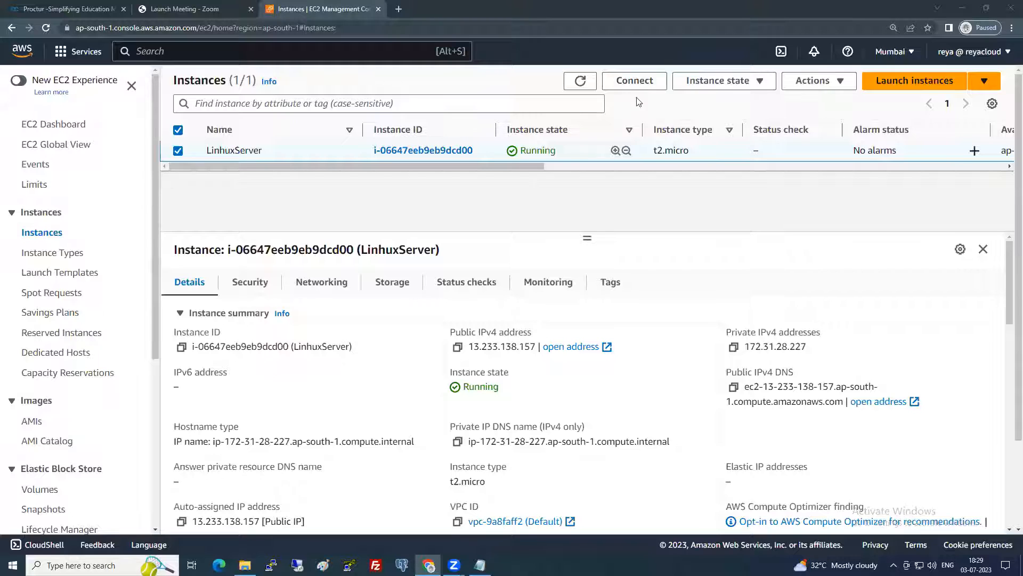
click(634, 81)
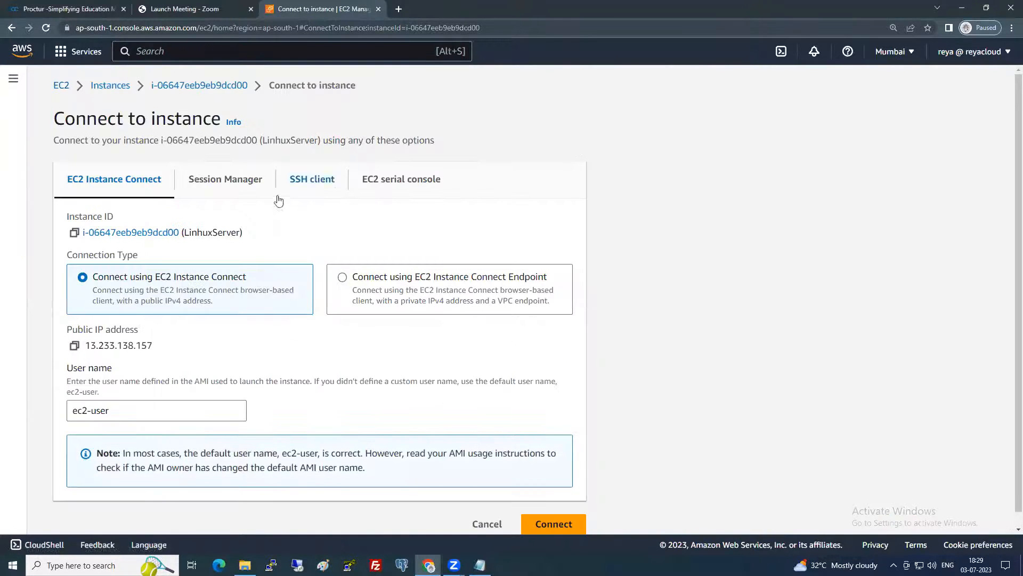
click(319, 184)
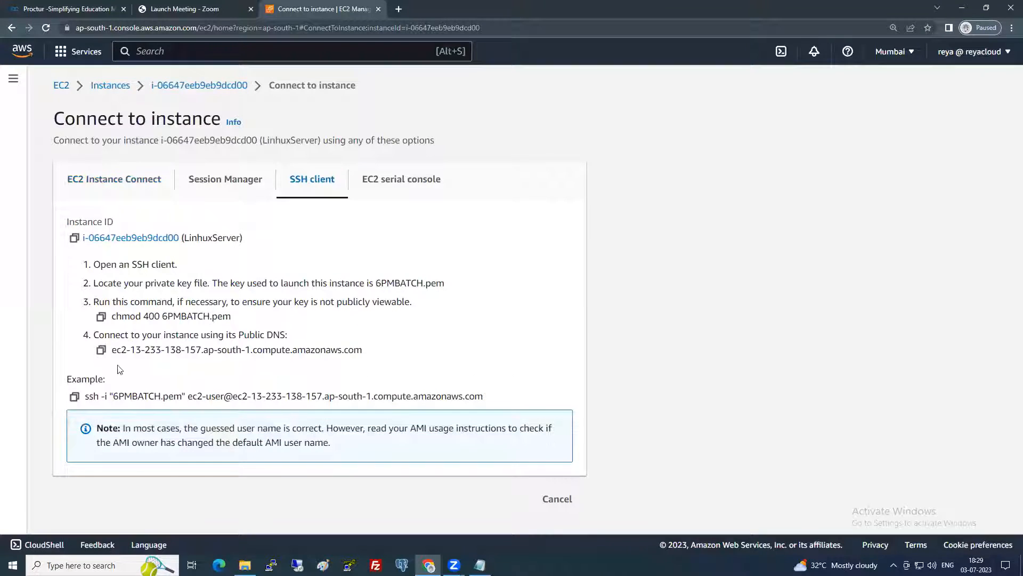
mouse_move(84, 396)
mouse_down()
mouse_move(486, 396)
mouse_move(87, 397)
mouse_up()
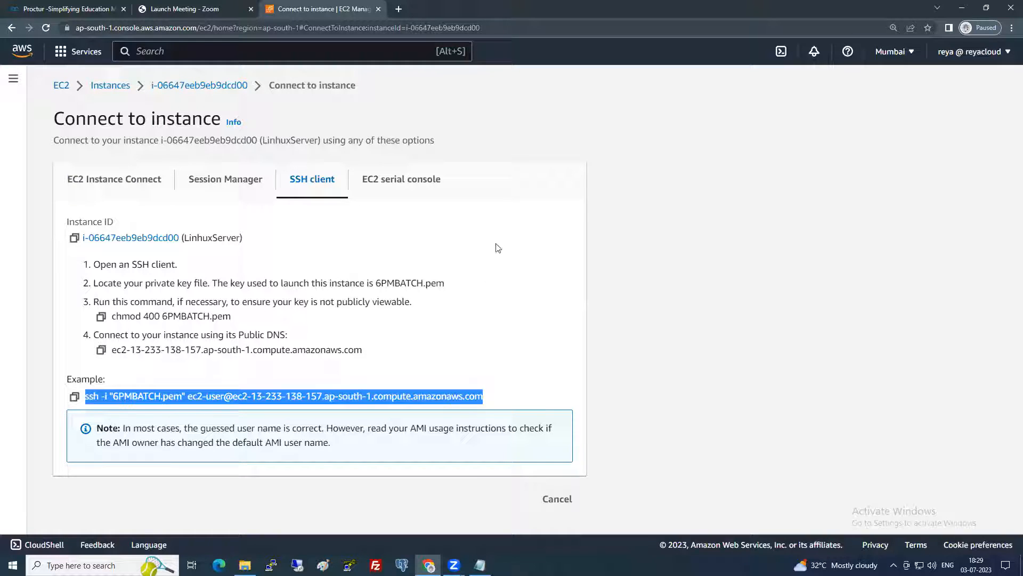
click(558, 501)
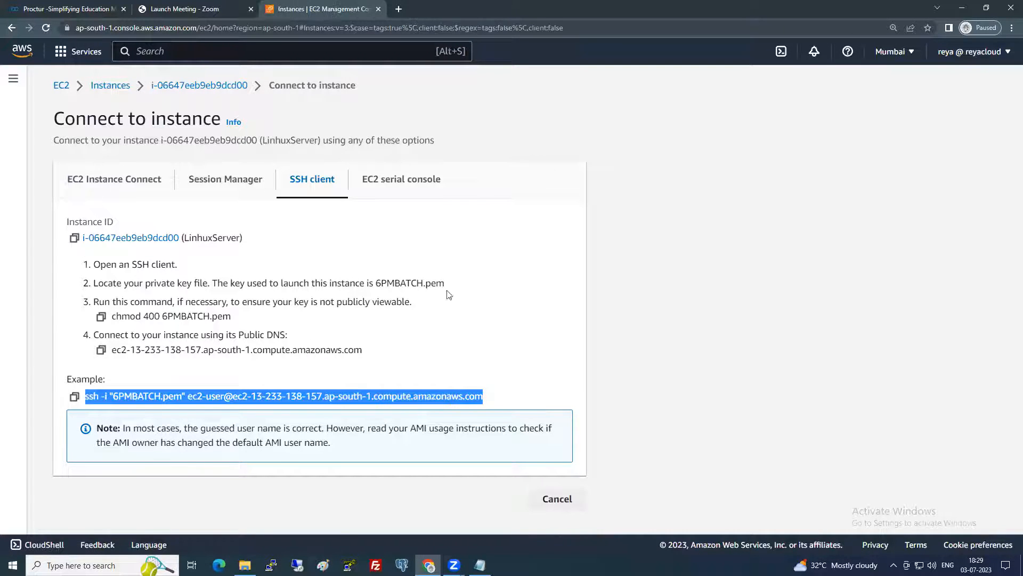
click(193, 154)
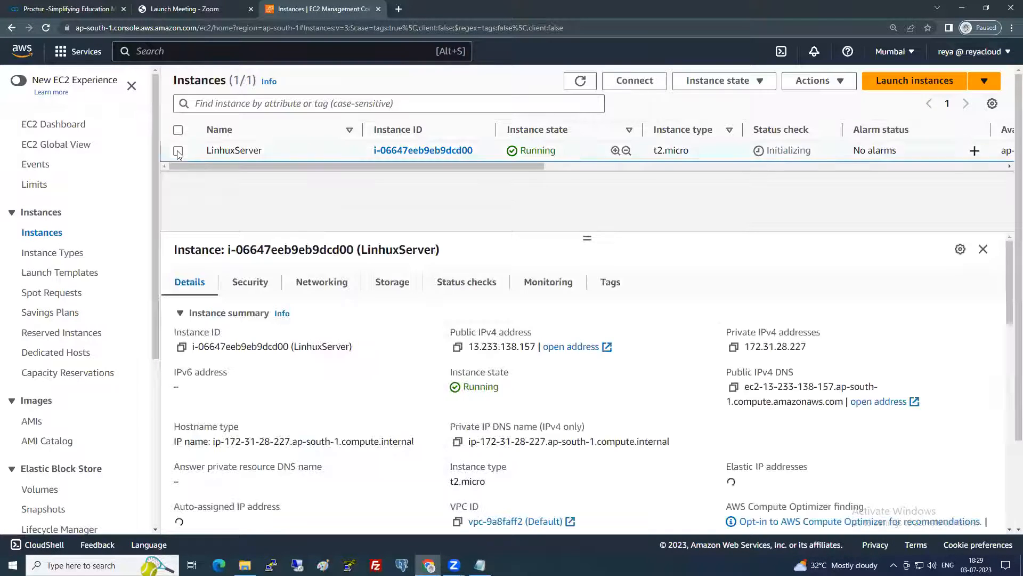
Correct the instance name from LinhuxServer to LinuxServer and save it
click(271, 153)
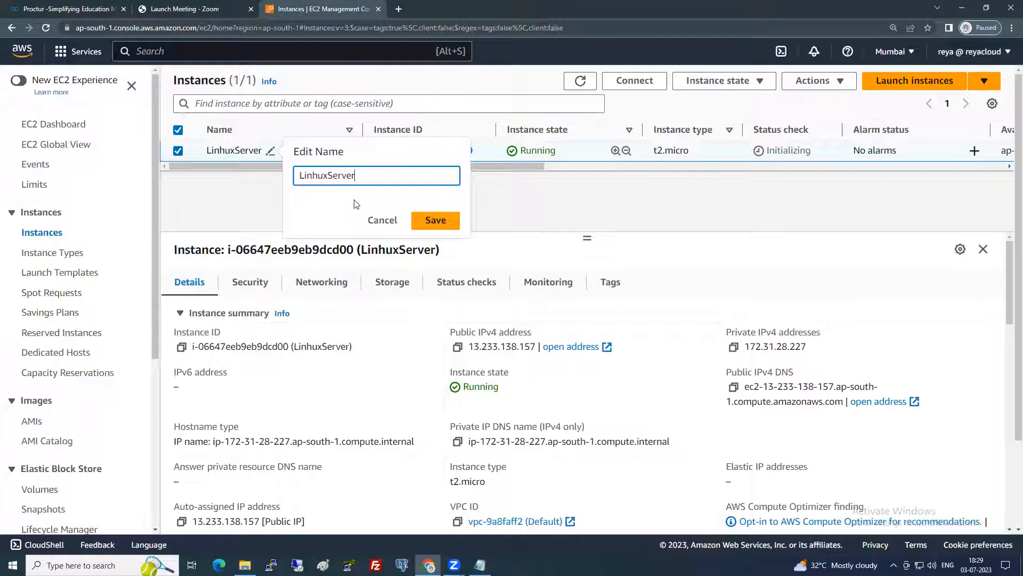
click(318, 176)
key(BackSpace)
click(435, 220)
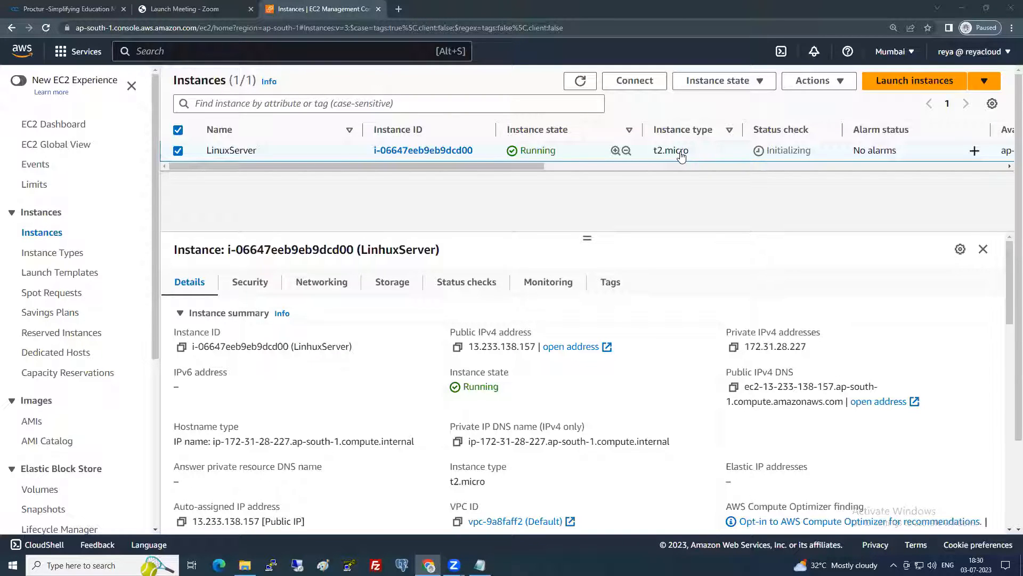
click(644, 83)
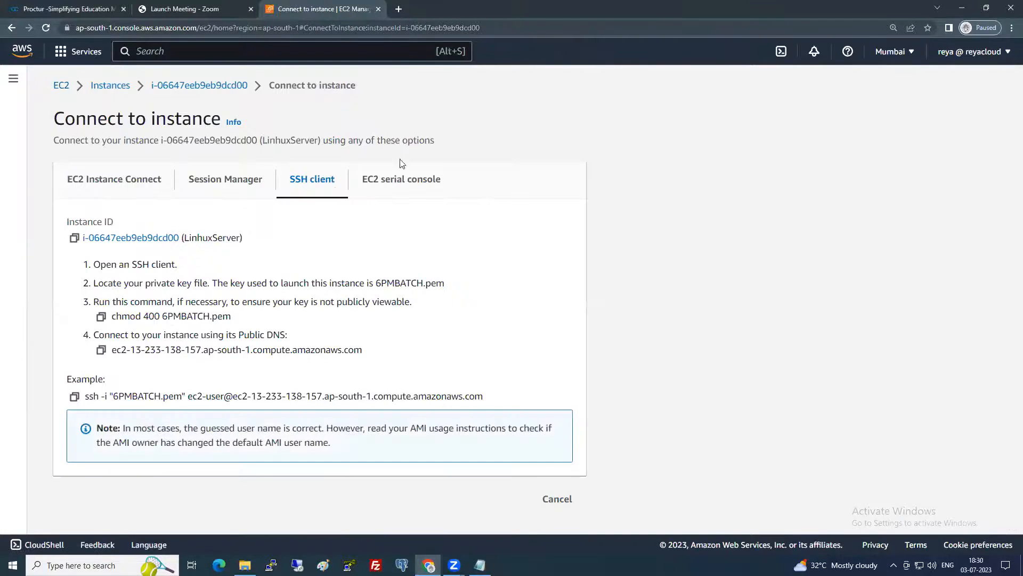
click(134, 179)
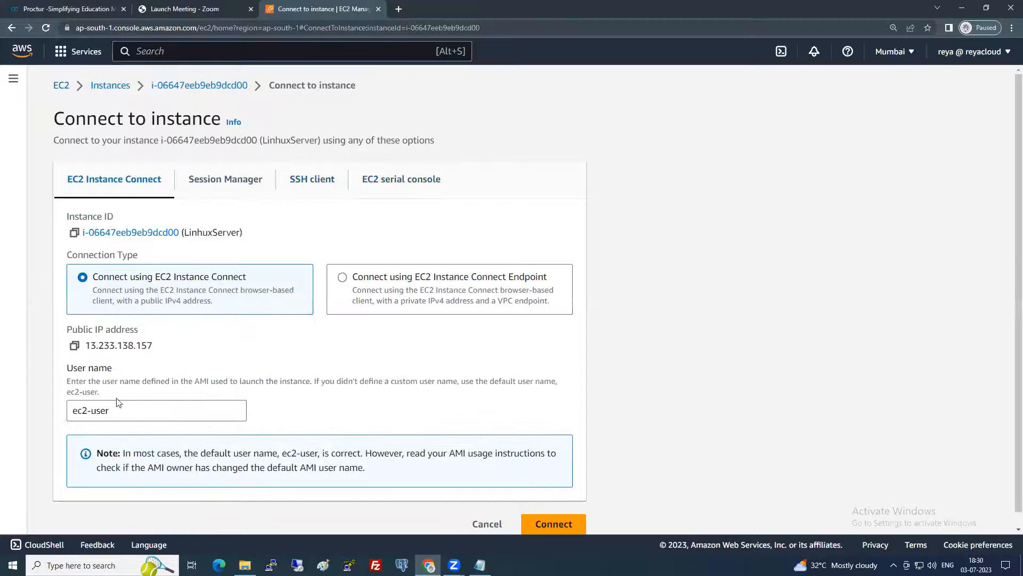
drag(109, 410, 69, 415)
key(BackSpace)
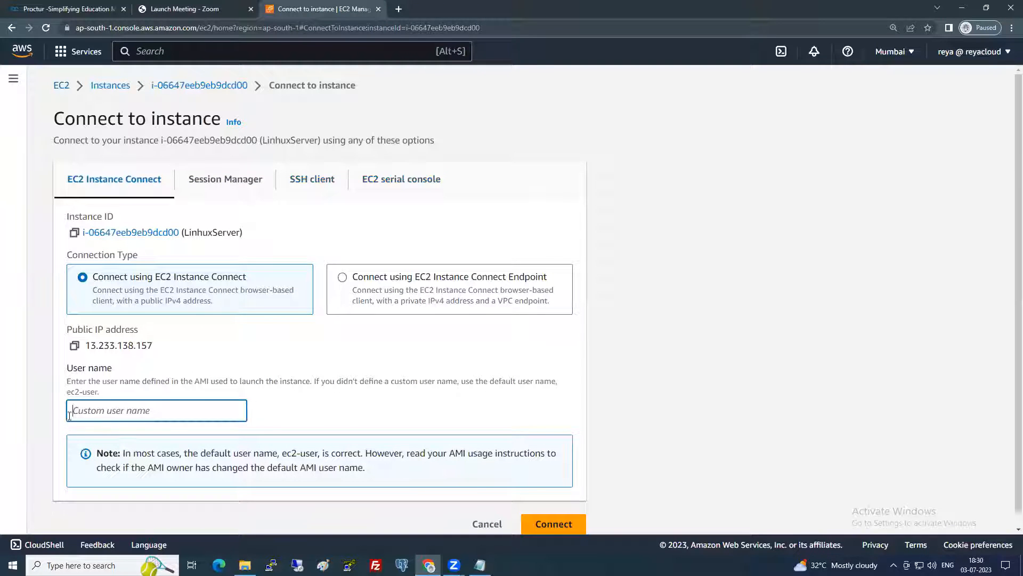
click(231, 183)
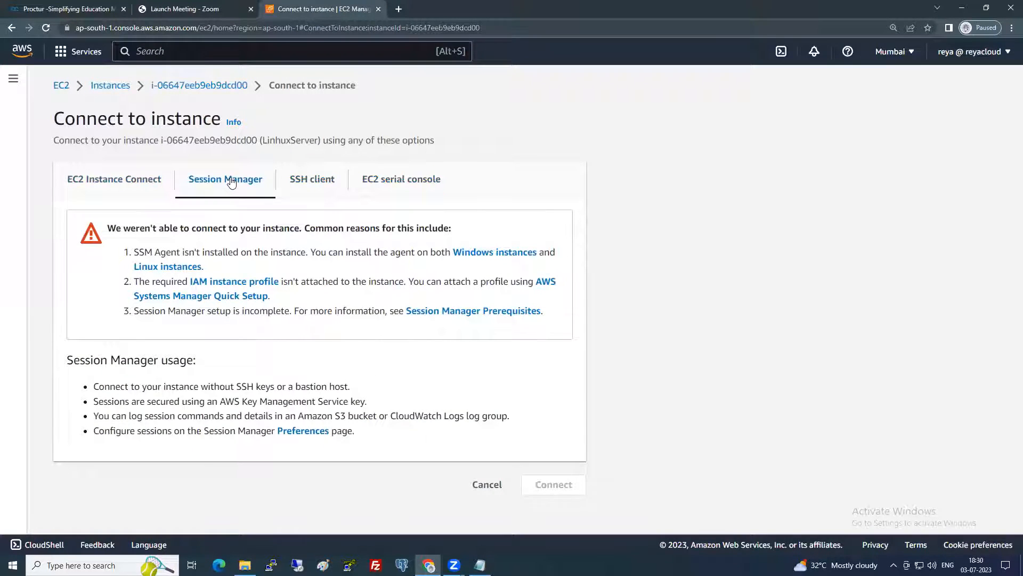
click(303, 180)
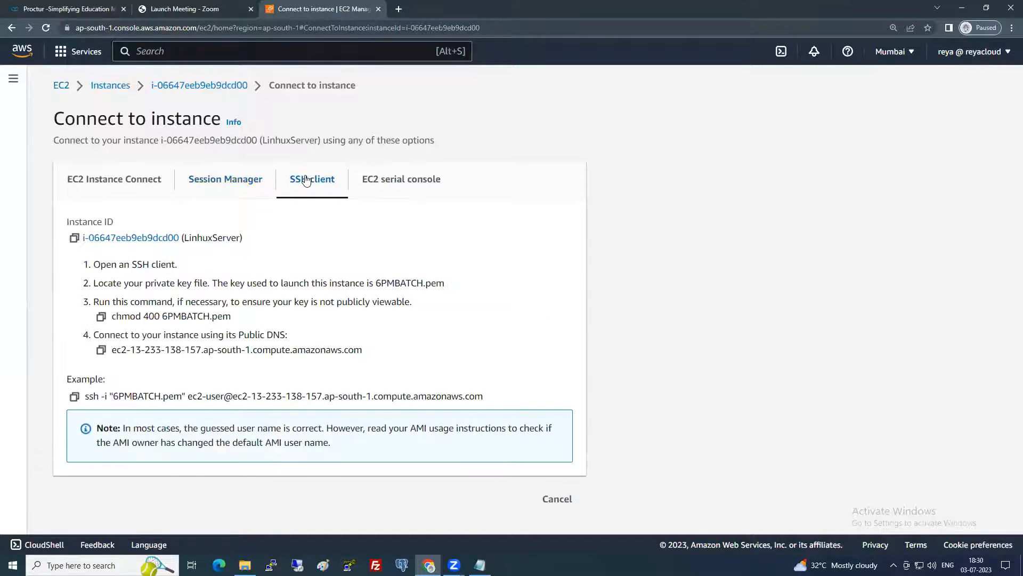
click(411, 185)
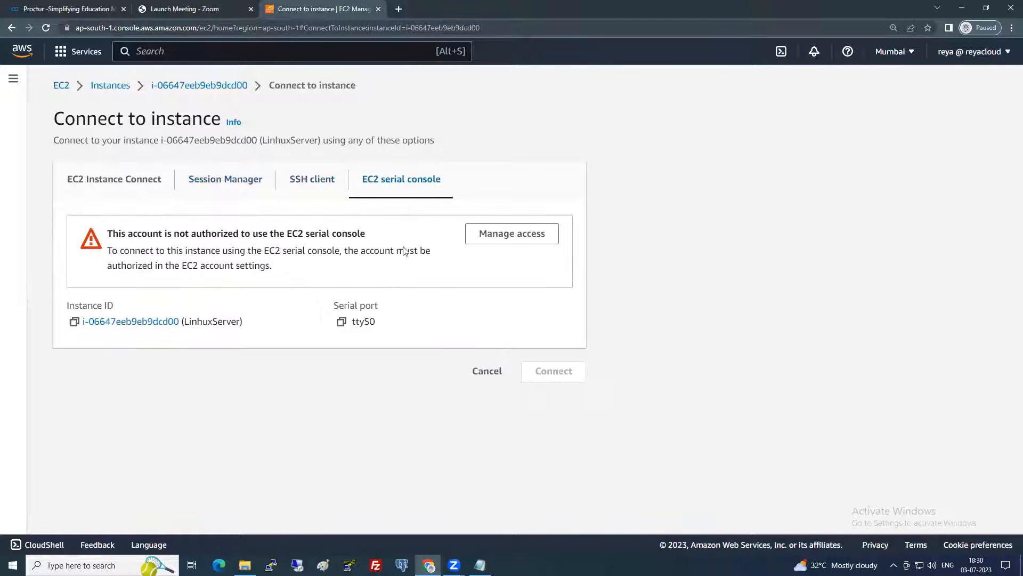
click(486, 371)
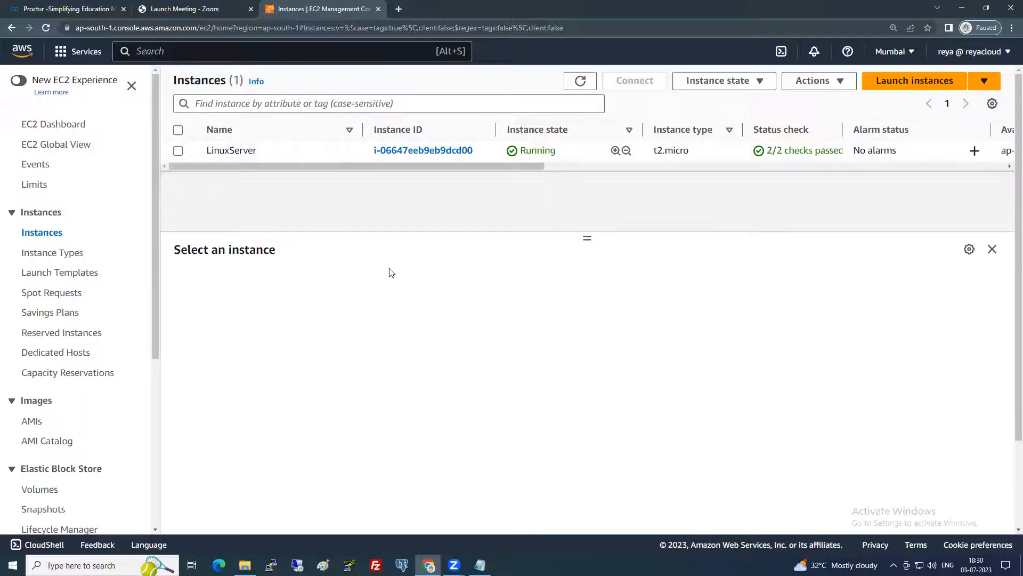
Select LinuxServer and show its Instance state menu with stop, reboot and terminate
click(178, 151)
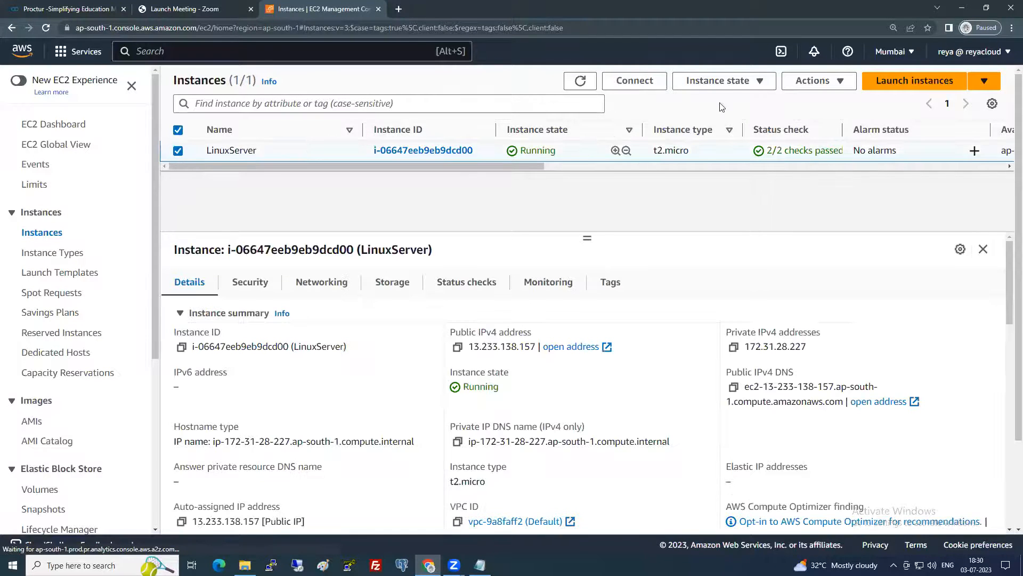
click(736, 84)
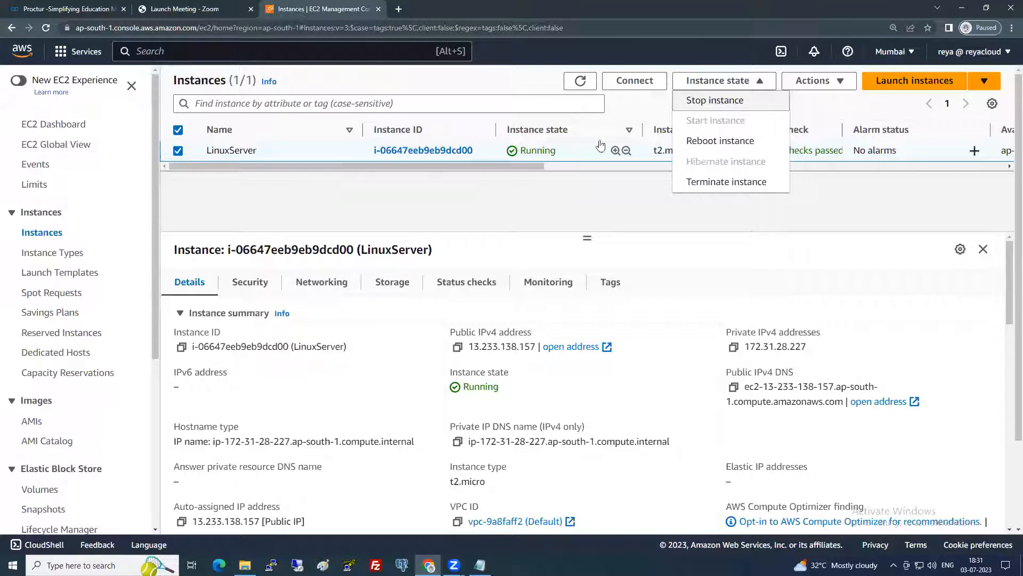
click(535, 188)
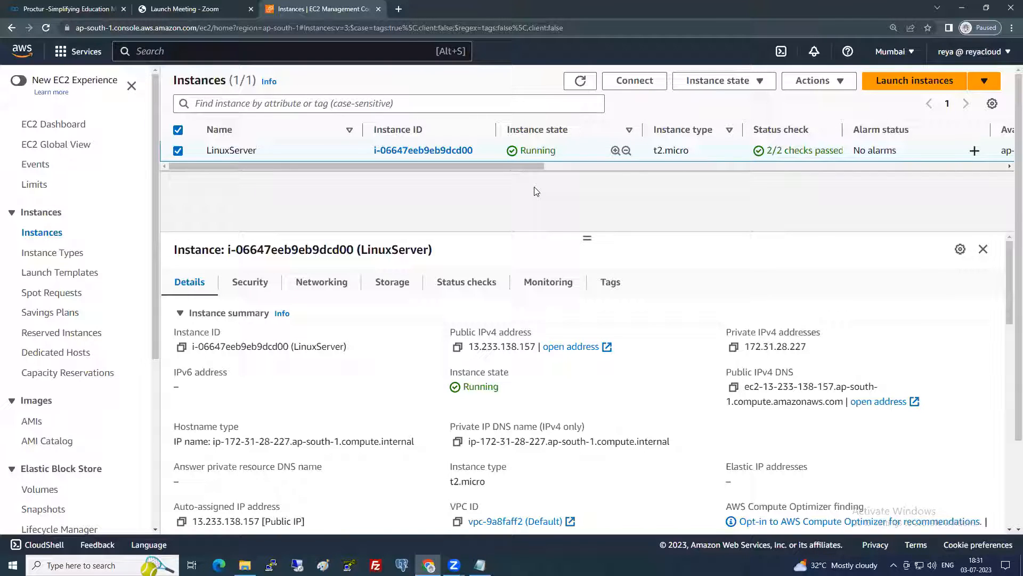
click(735, 81)
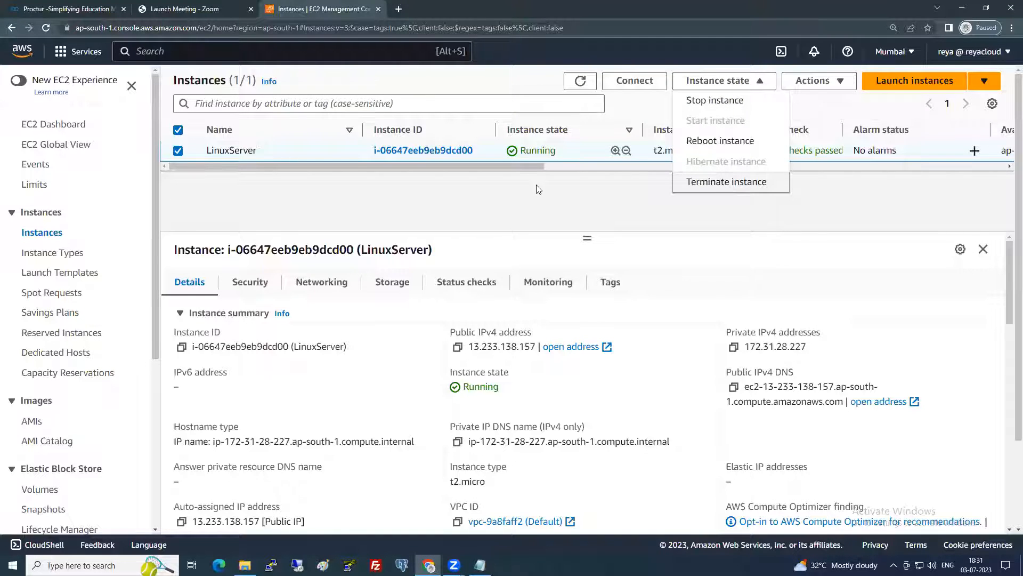
Reboot the LinuxServer instance and confirm the reboot
click(716, 142)
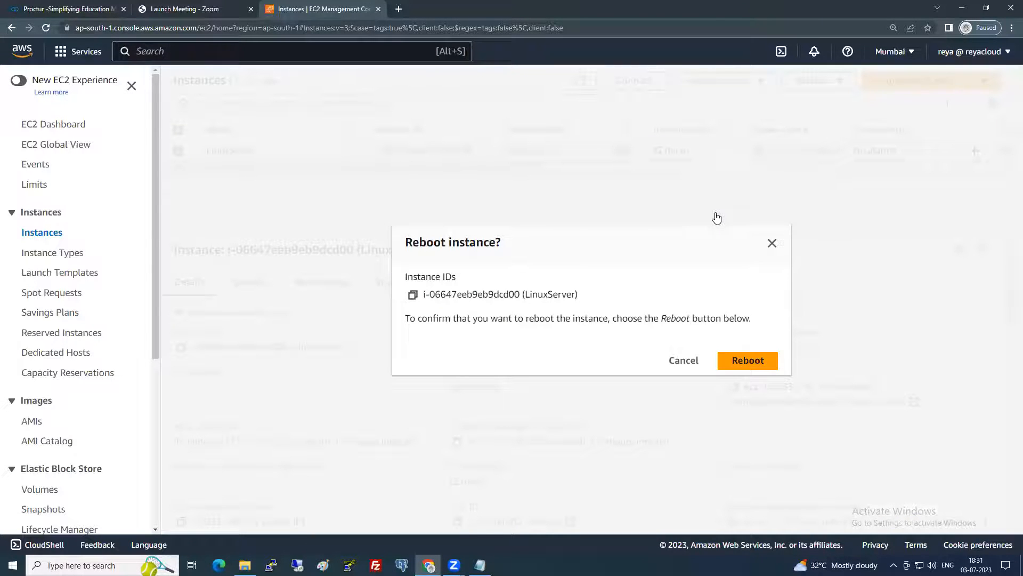
click(765, 361)
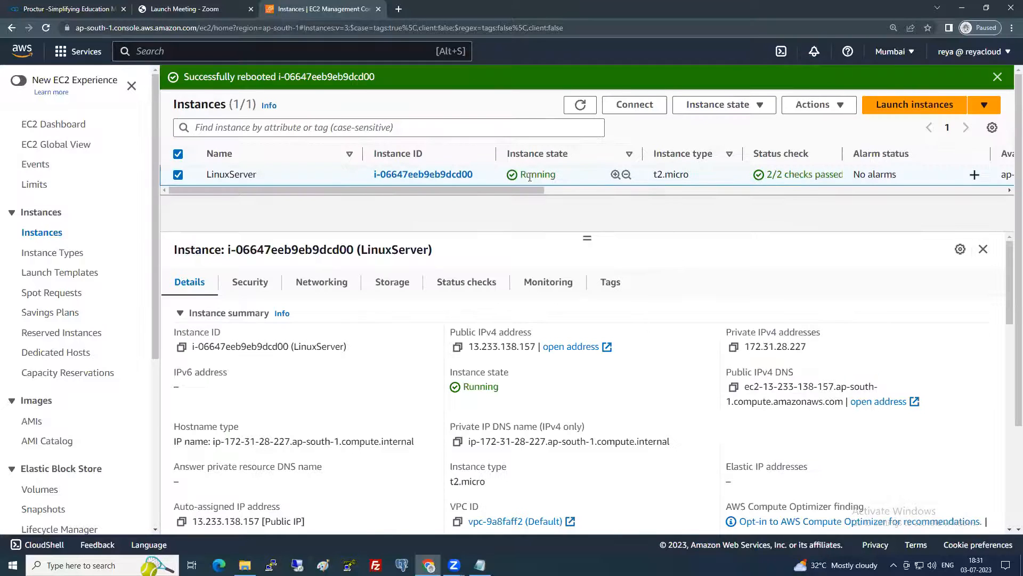
drag(520, 175, 557, 175)
click(556, 217)
click(719, 105)
click(735, 104)
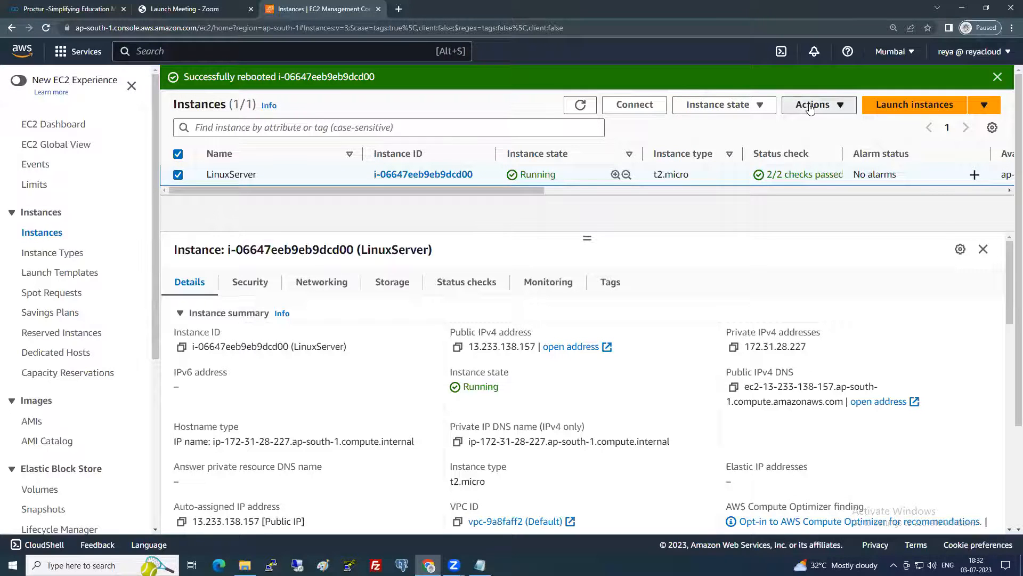
click(805, 107)
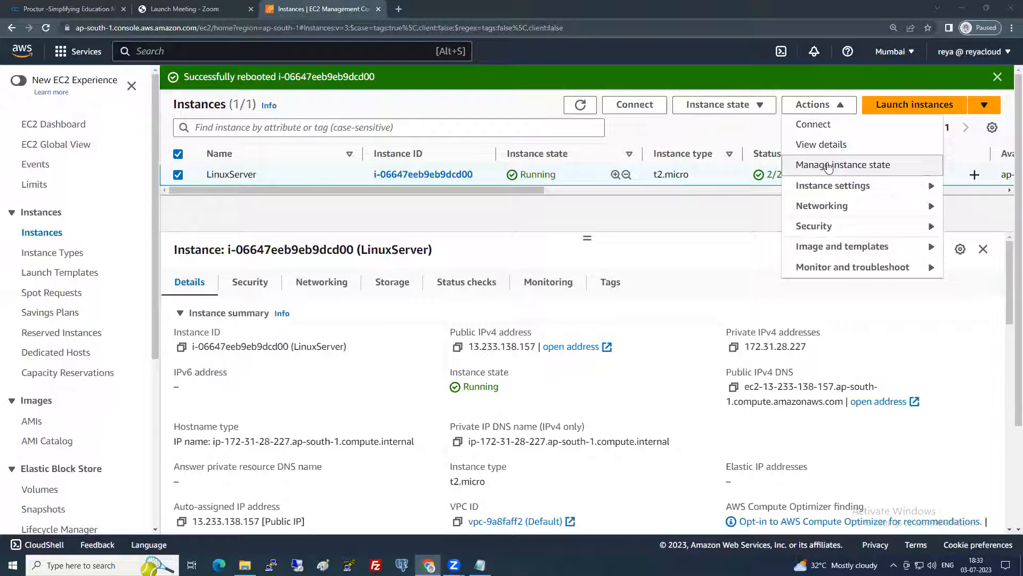
click(728, 106)
click(838, 109)
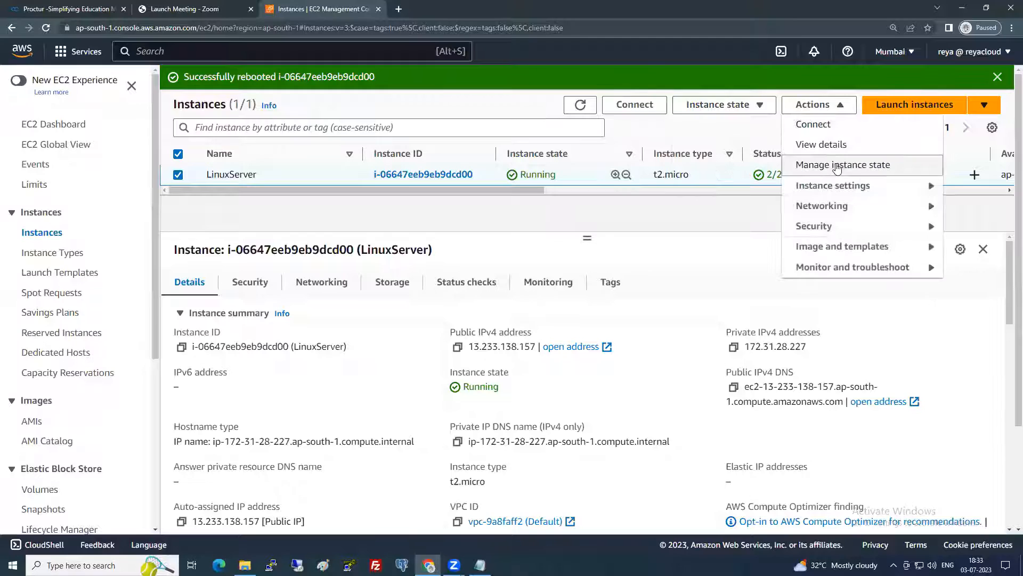
click(834, 167)
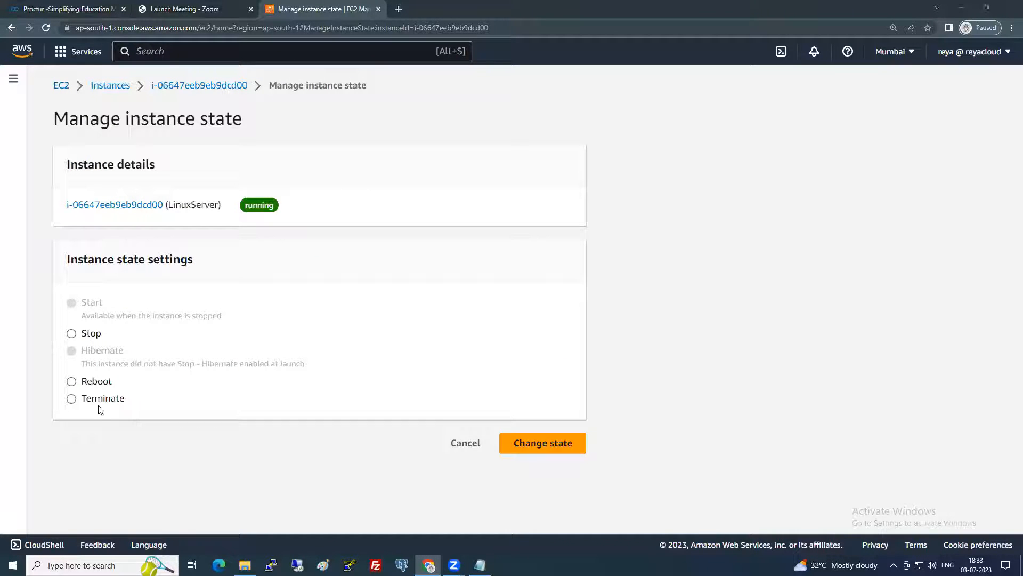
click(474, 445)
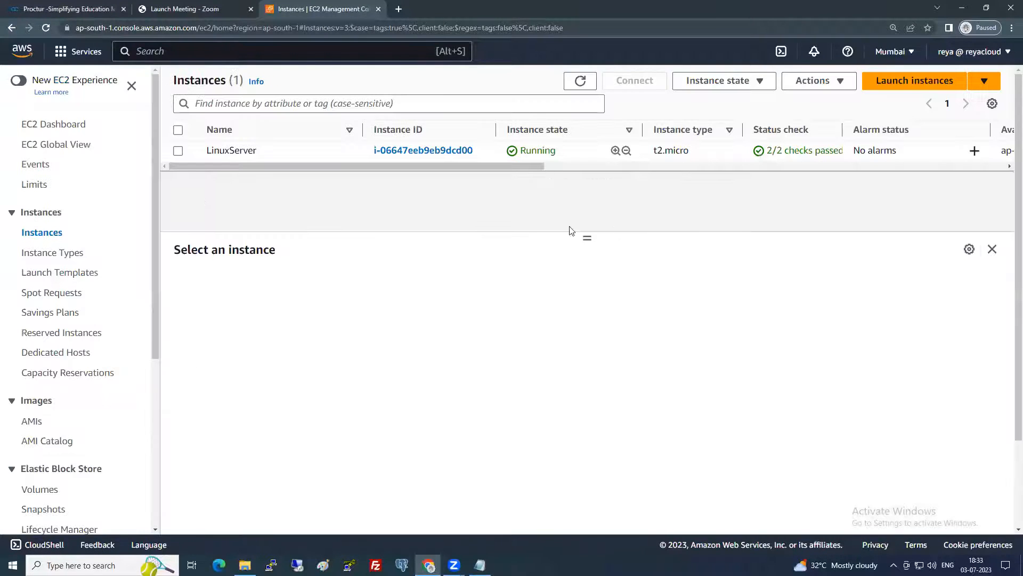
click(179, 152)
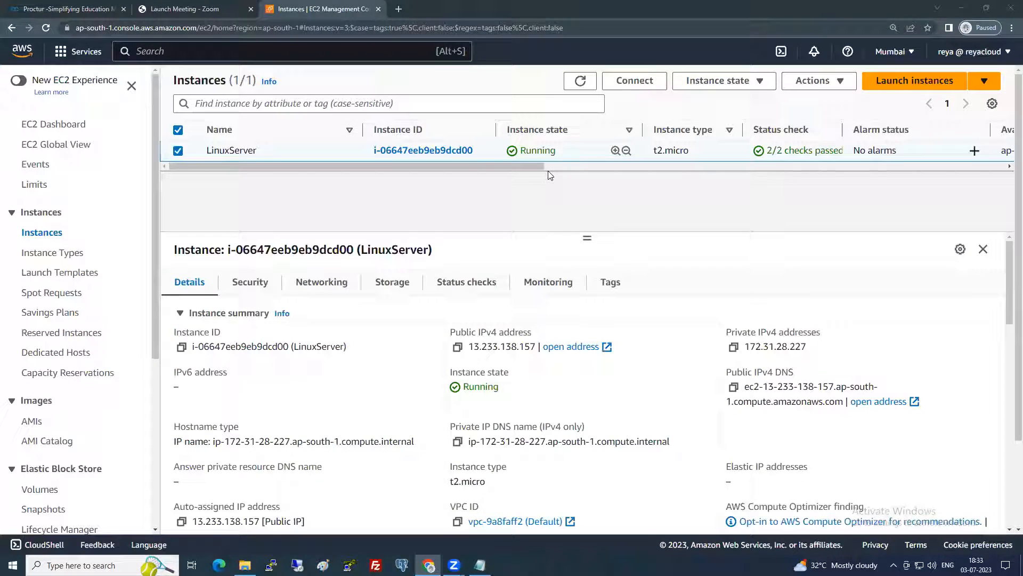
Open Change auto-recovery behavior for LinuxServer under Actions > Instance settings
click(837, 81)
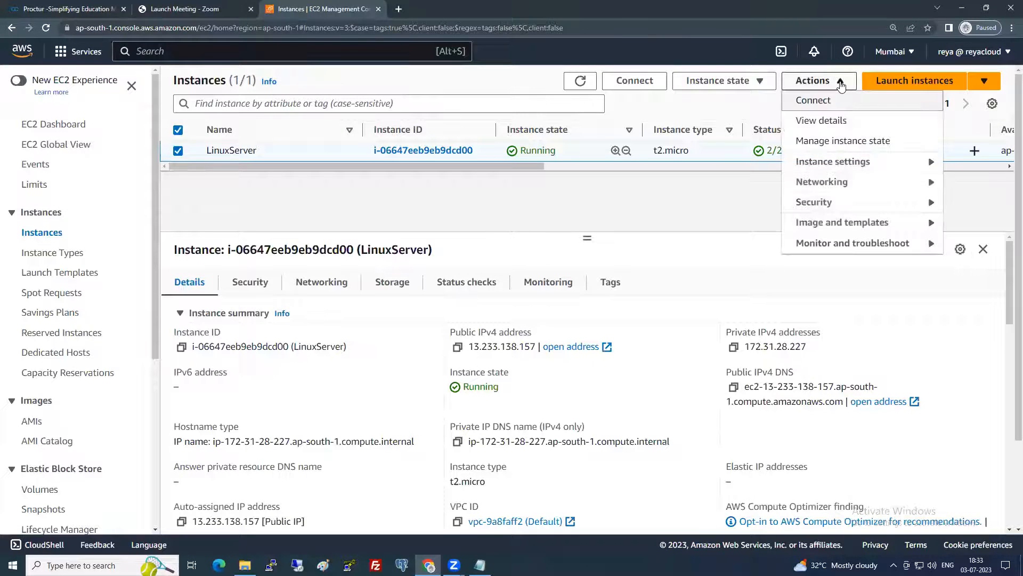
mouse_move(832, 169)
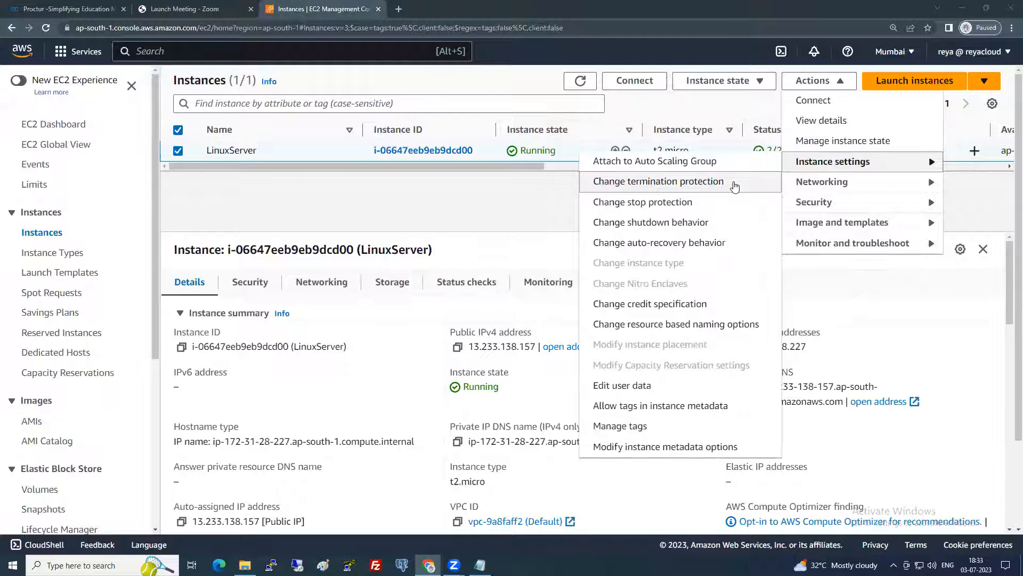
click(709, 248)
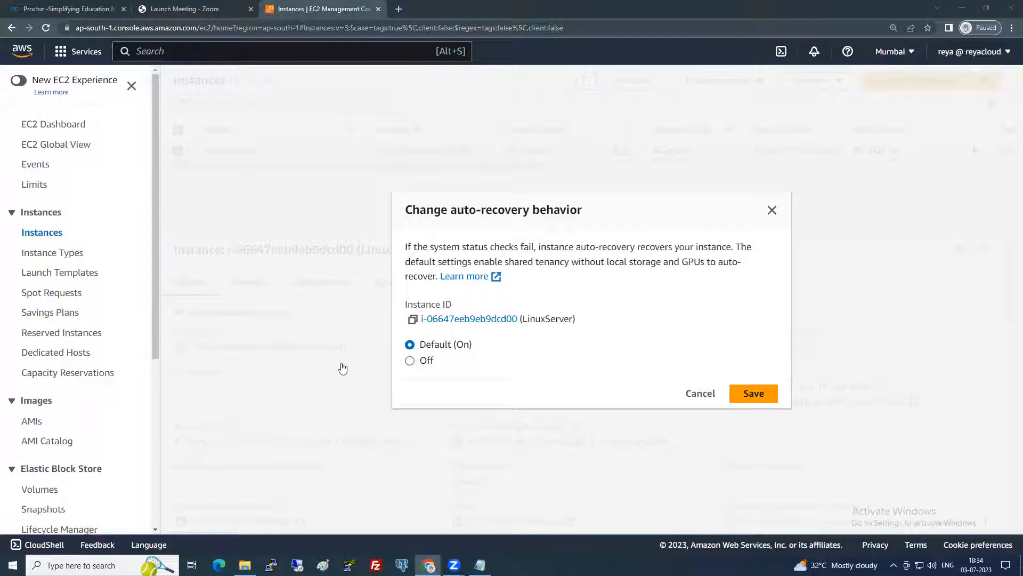
Read the auto-recovery description, then cancel so auto-recovery stays at Default (On)
drag(433, 246, 731, 251)
click(580, 250)
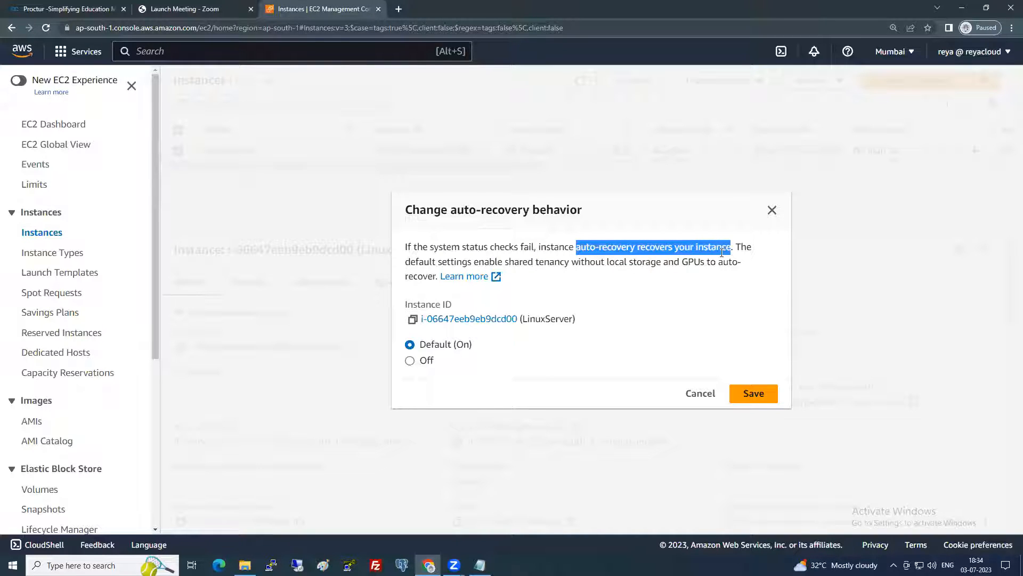
click(616, 257)
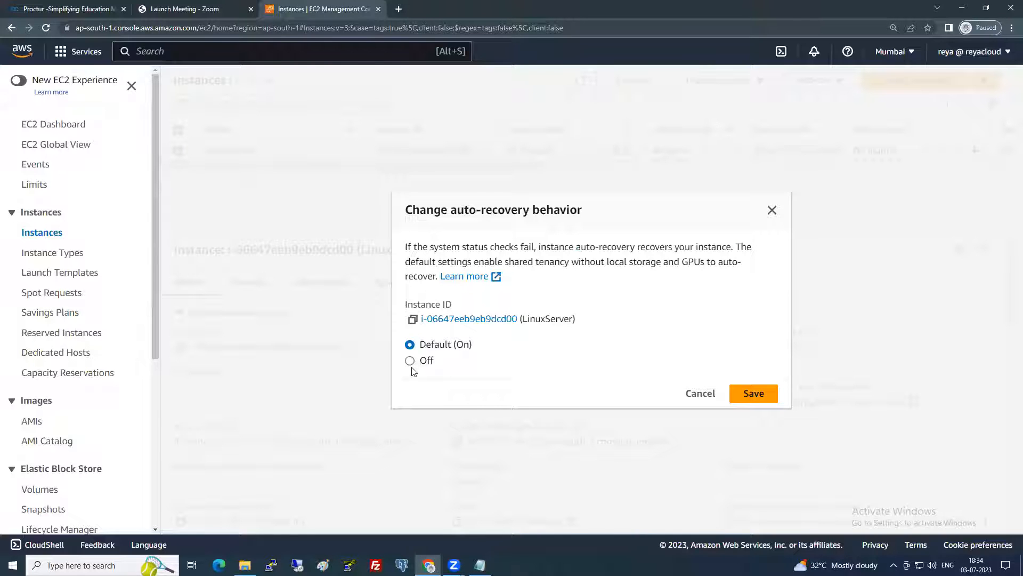
click(700, 394)
Show LinuxServer's Actions > Instance settings submenu with all its changeable settings
click(819, 80)
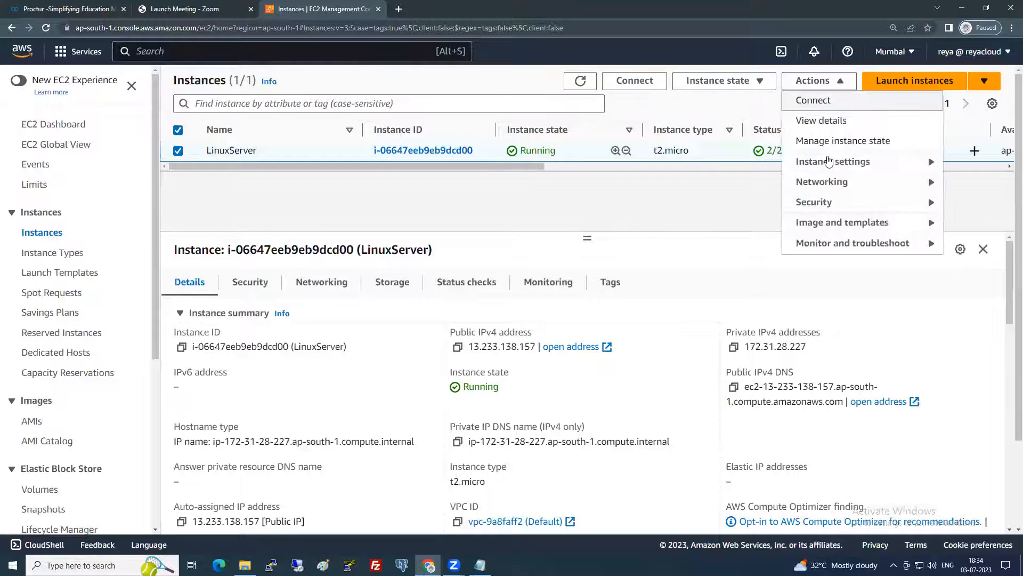
mouse_move(853, 162)
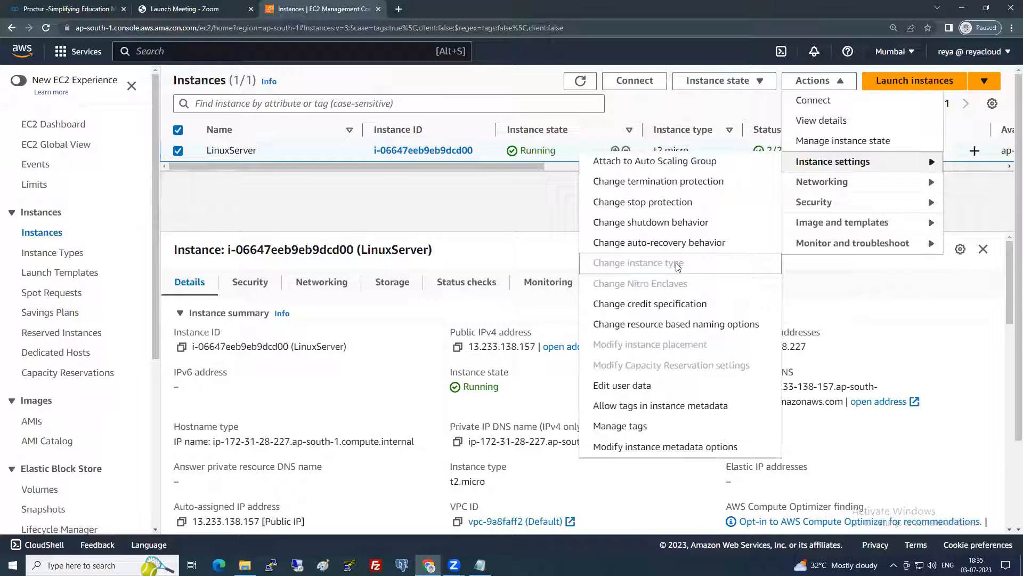
Look over the Instance state and Connect options, then cancel back to the Instances list
click(431, 199)
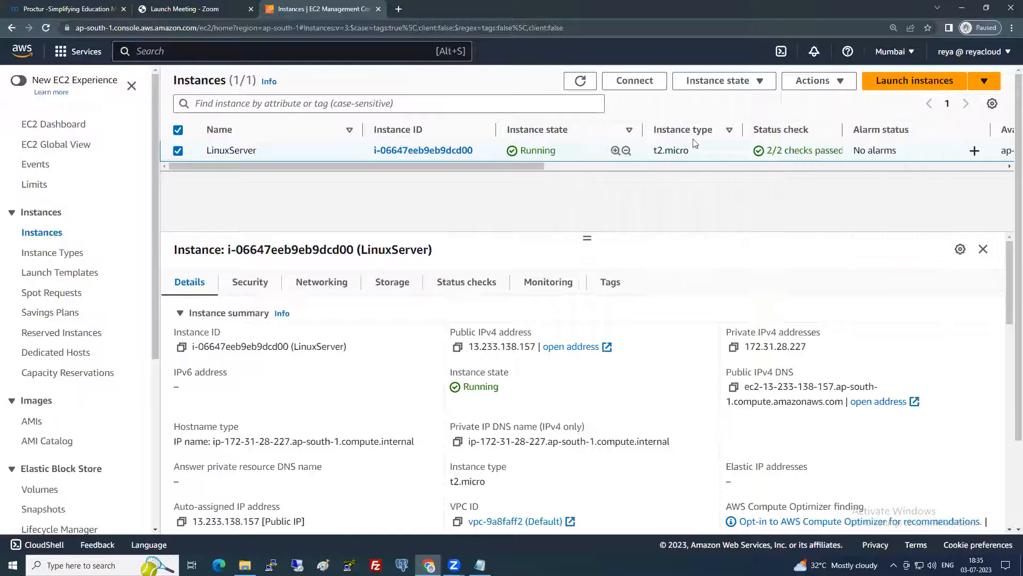
click(744, 93)
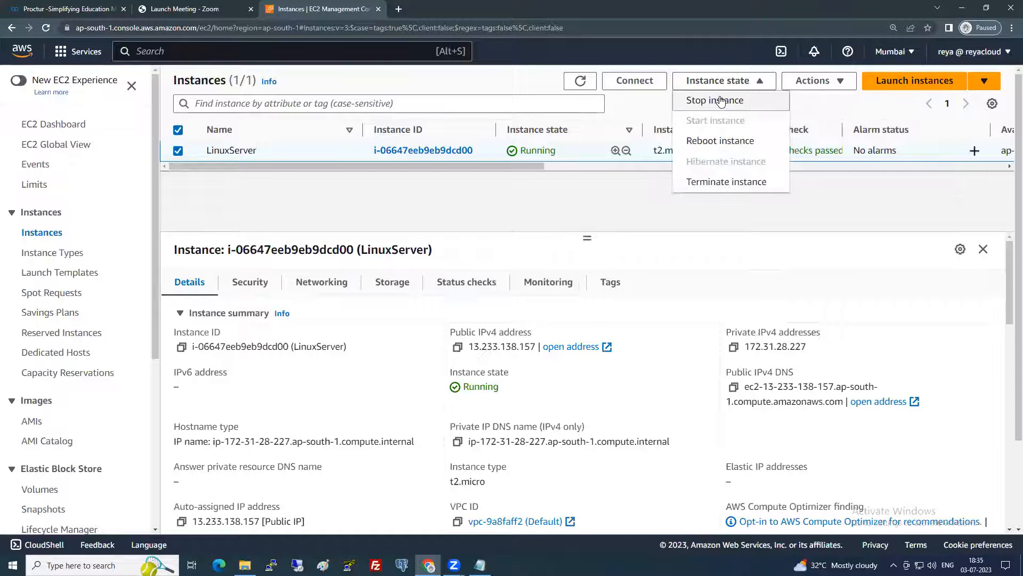
click(435, 196)
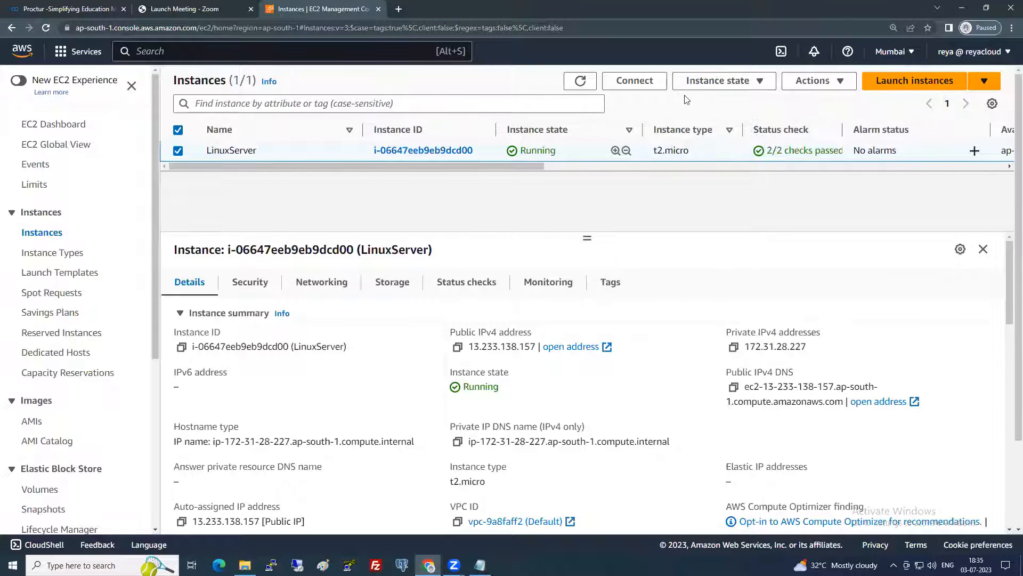
click(648, 82)
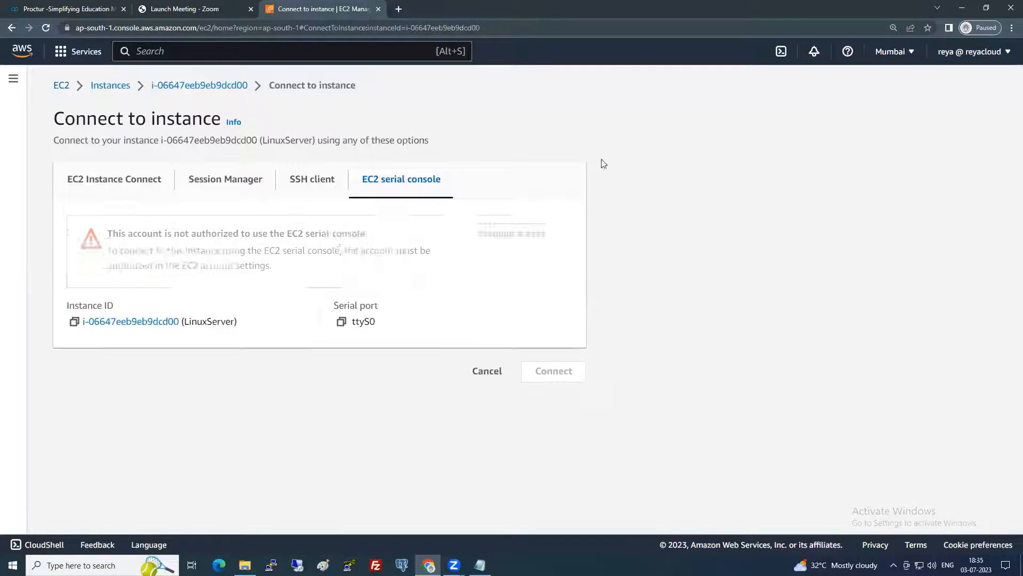
click(507, 378)
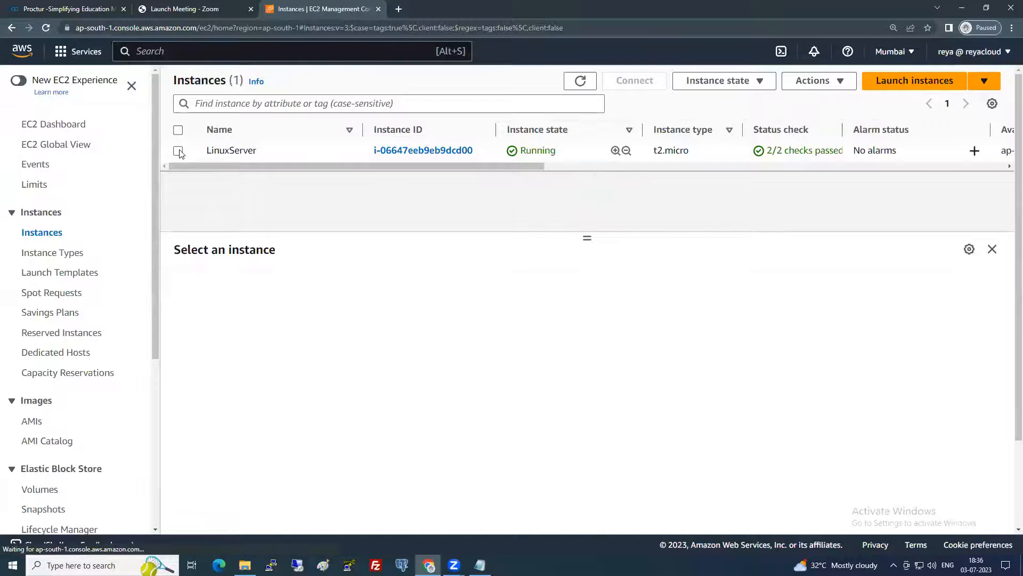
Select LinuxServer and show its Actions > Image and templates submenu
click(221, 153)
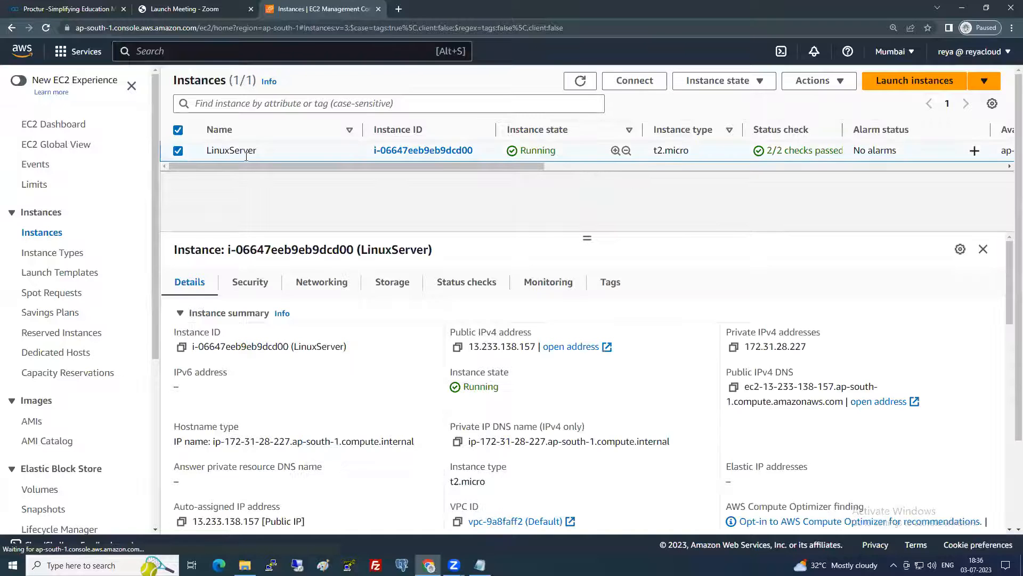
click(843, 83)
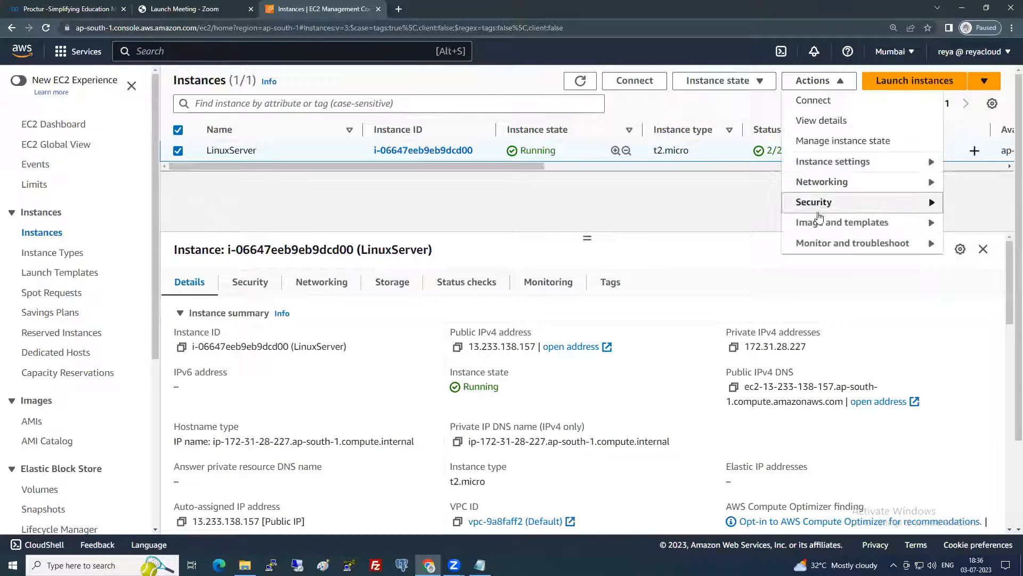
mouse_move(810, 232)
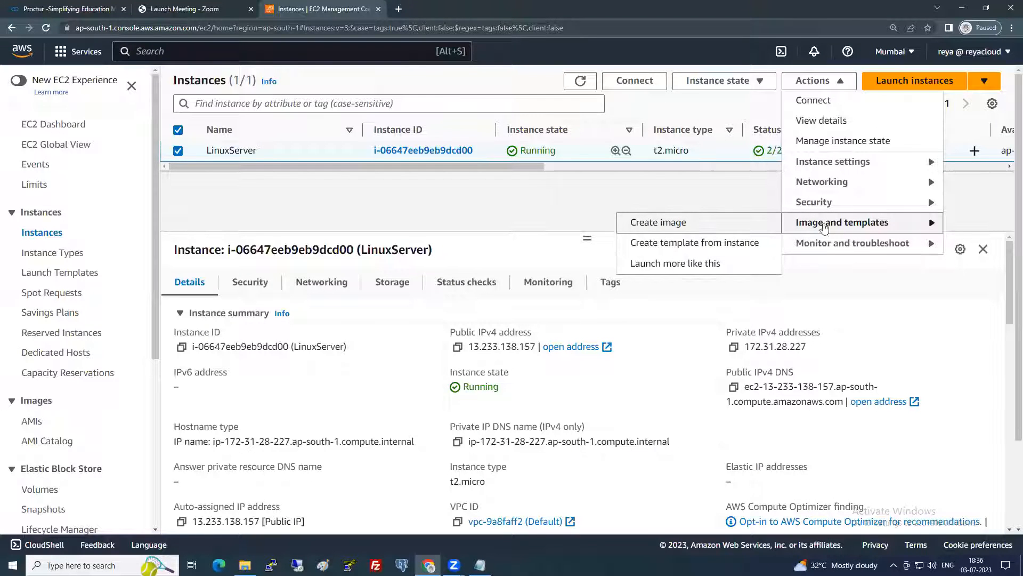
Start Launch more like this from LinuxServer and name the copy LinuxServer2
click(659, 264)
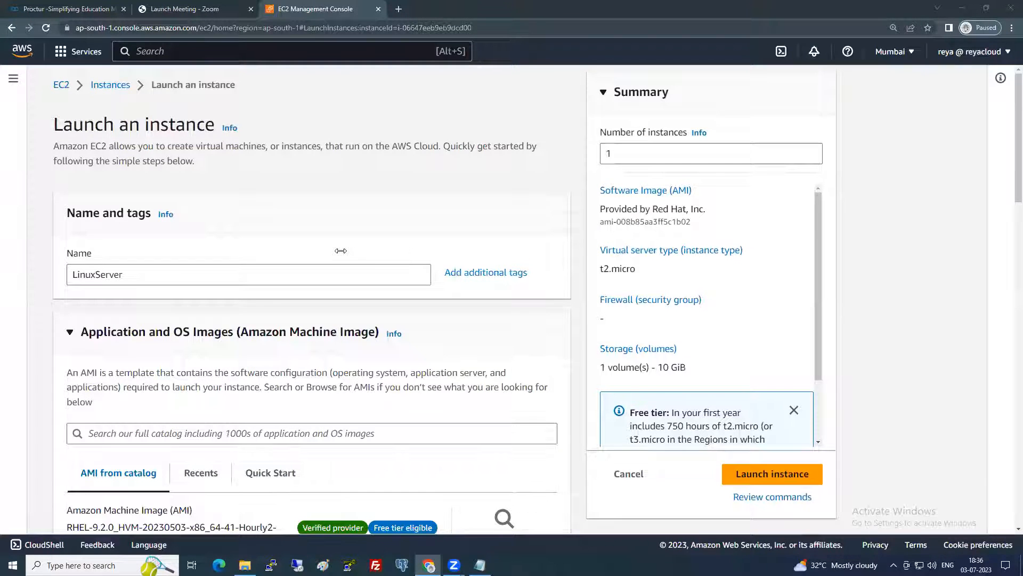
click(135, 272)
text(2)
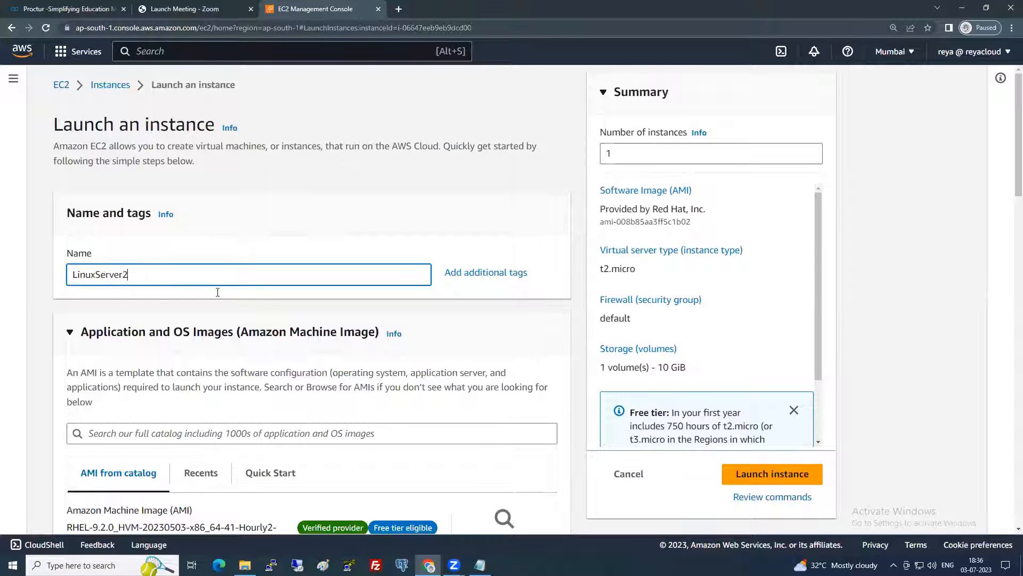
Choose the 6PMBATCH key pair and launch the LinuxServer2 instance
click(749, 479)
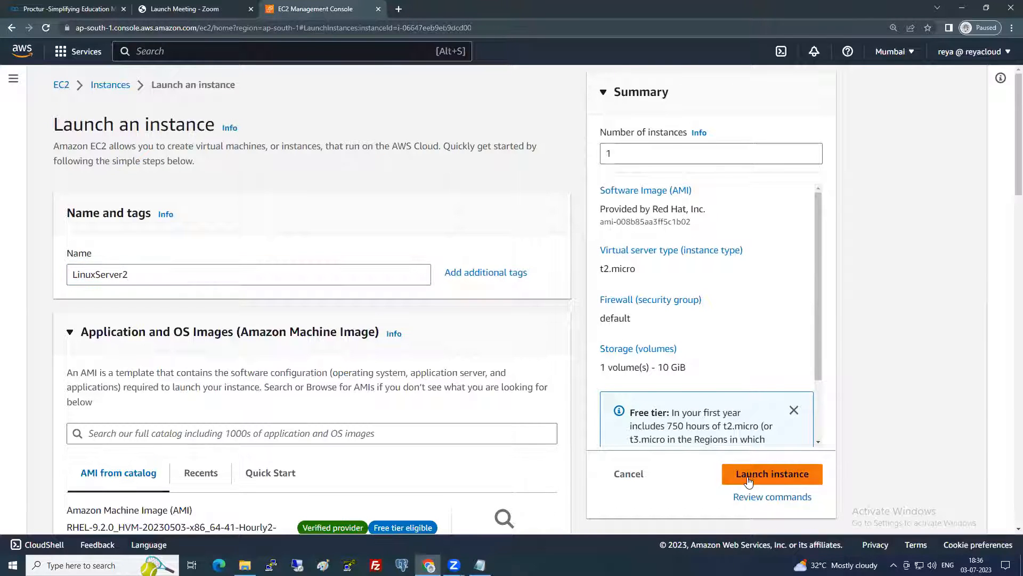
scroll(749, 481, down, 2)
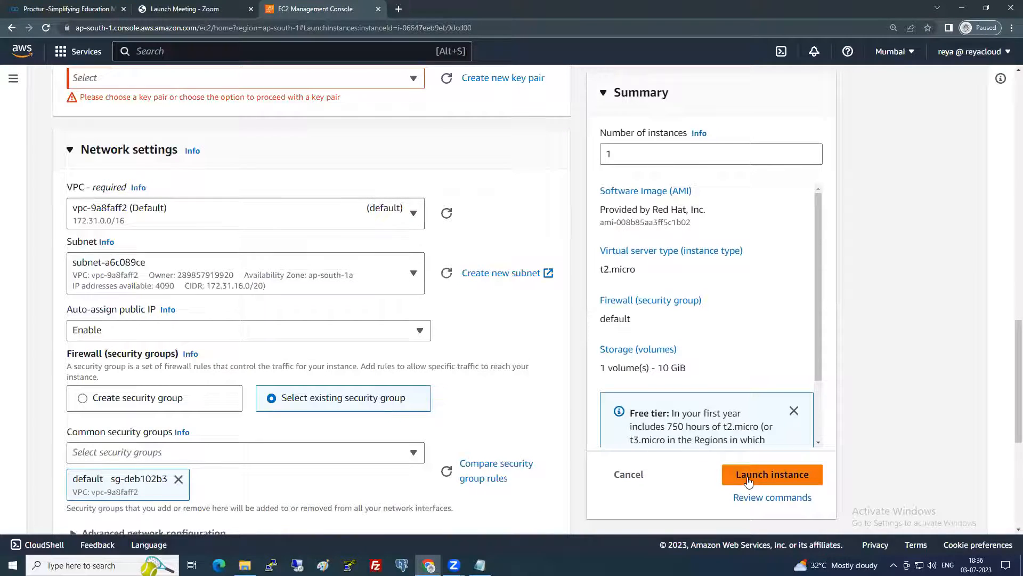
click(127, 82)
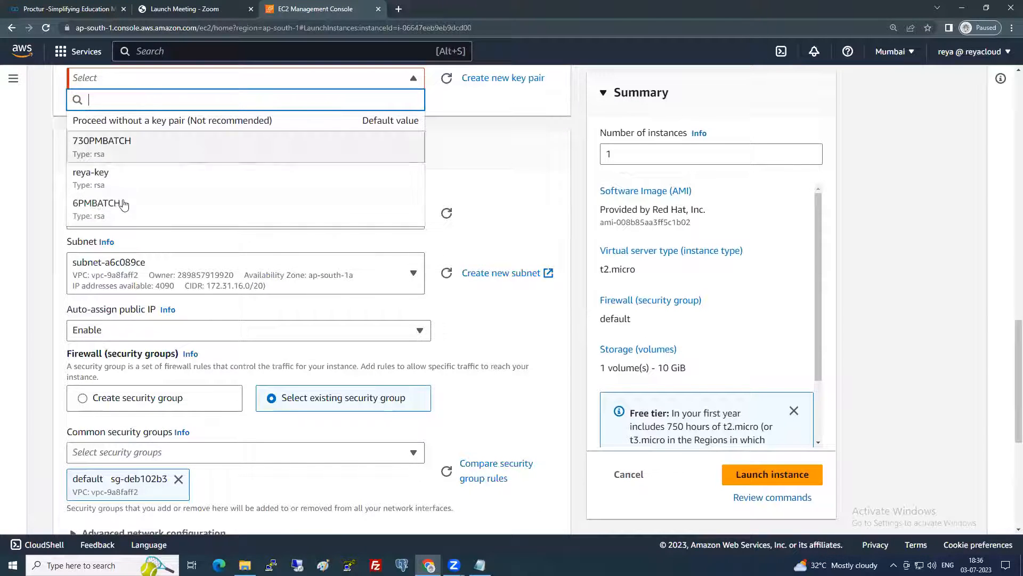
click(149, 217)
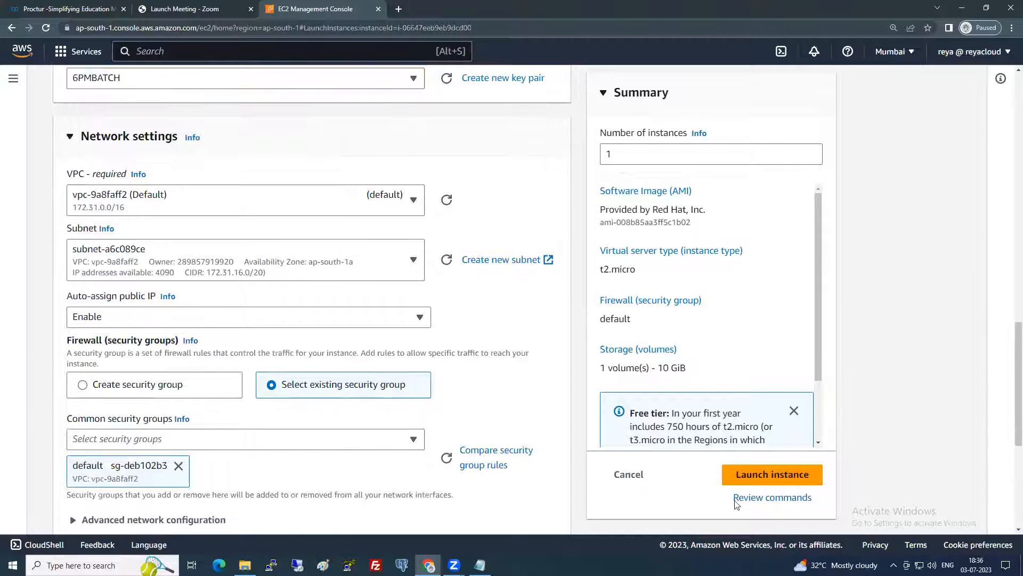
click(771, 477)
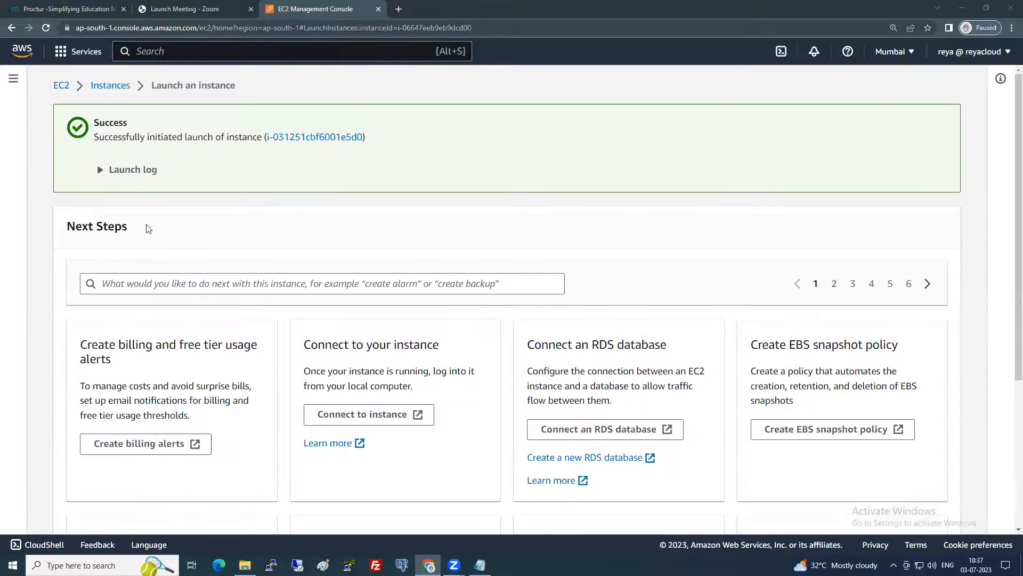
View LinuxServer2's details and highlight its platform, Red Hat Enterprise Linux
click(119, 86)
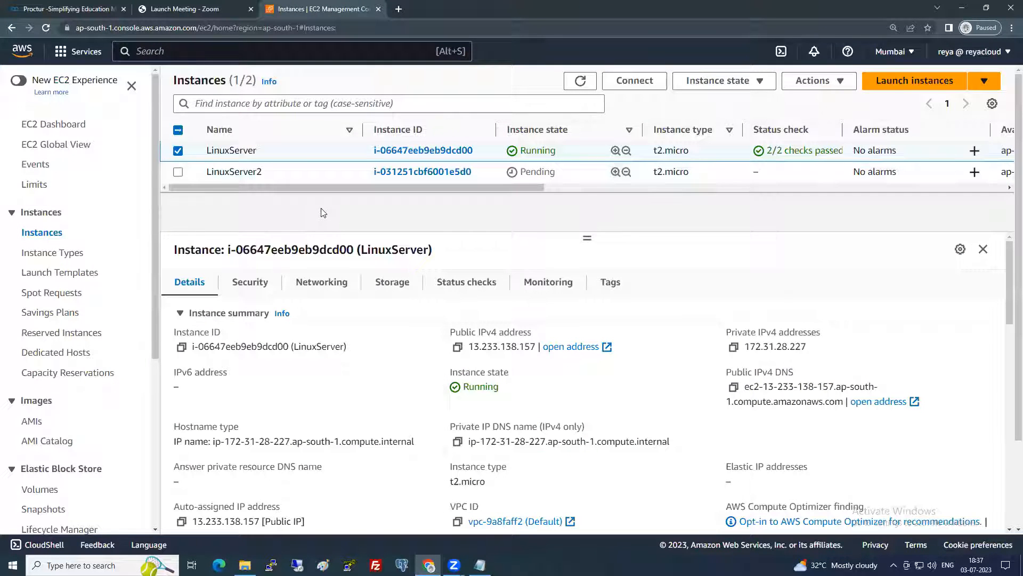
click(178, 151)
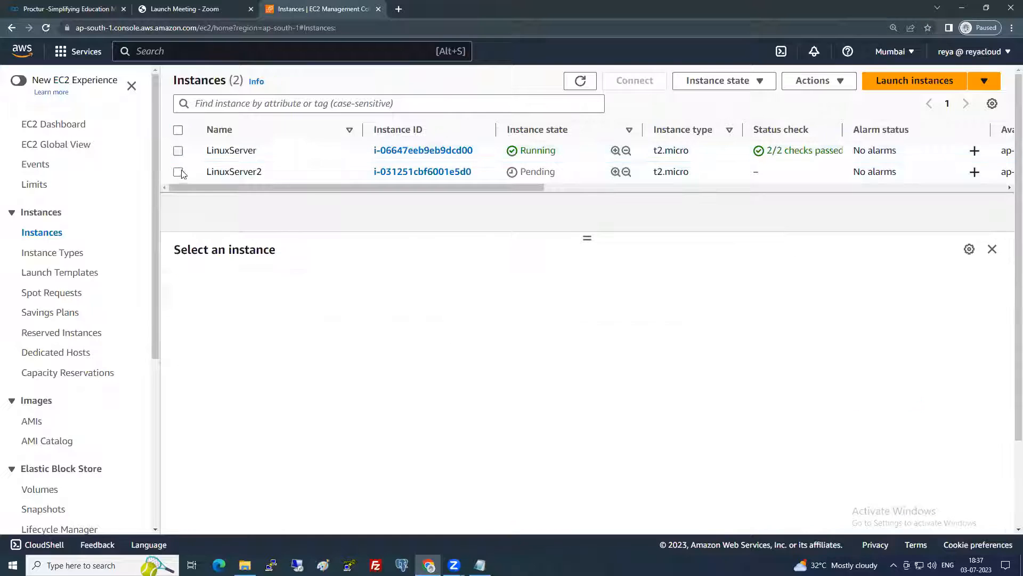
click(178, 172)
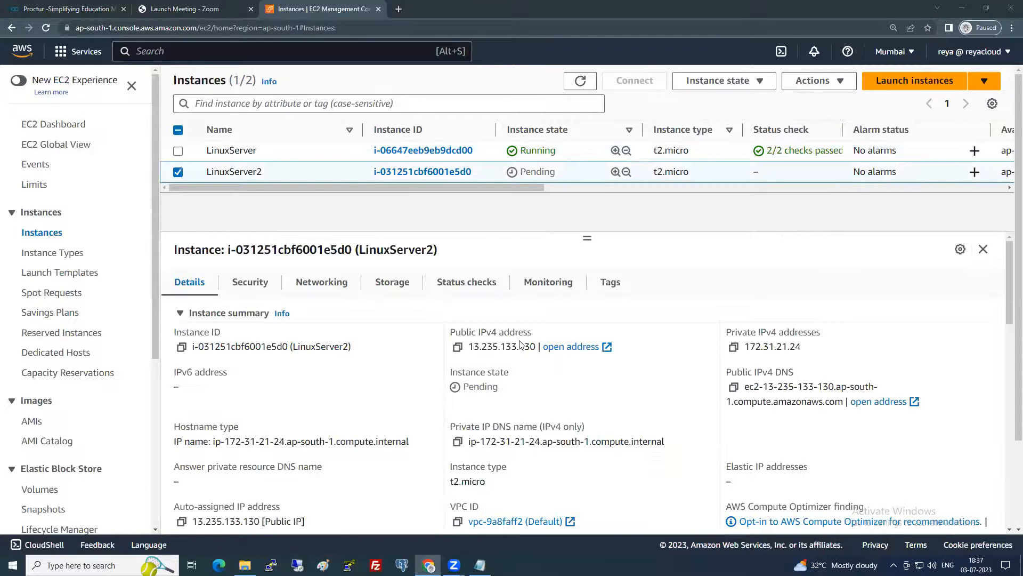
scroll(518, 483, down, 3)
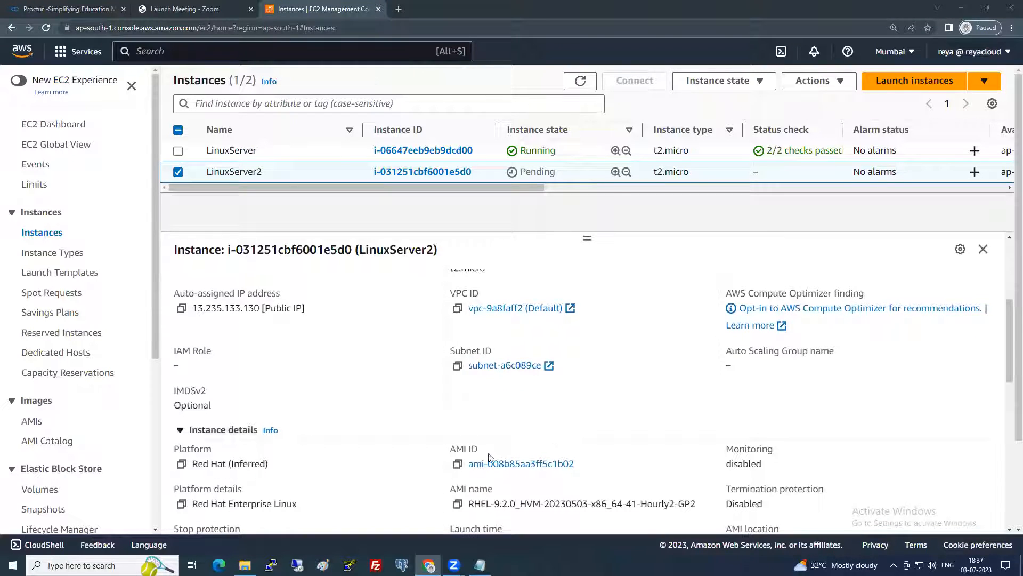
triple_click(219, 504)
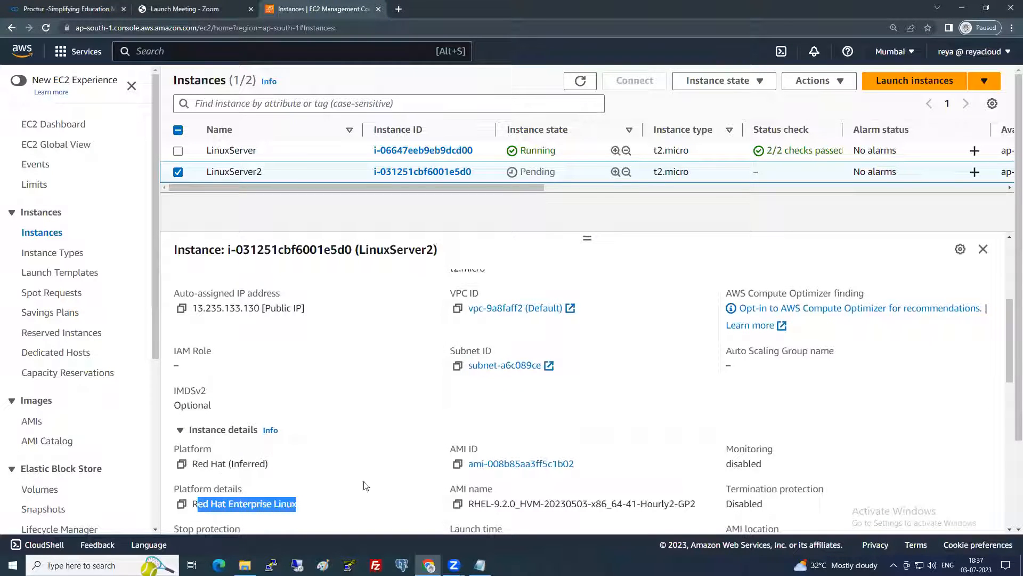
scroll(455, 487, up, 1)
scroll(455, 480, up, 3)
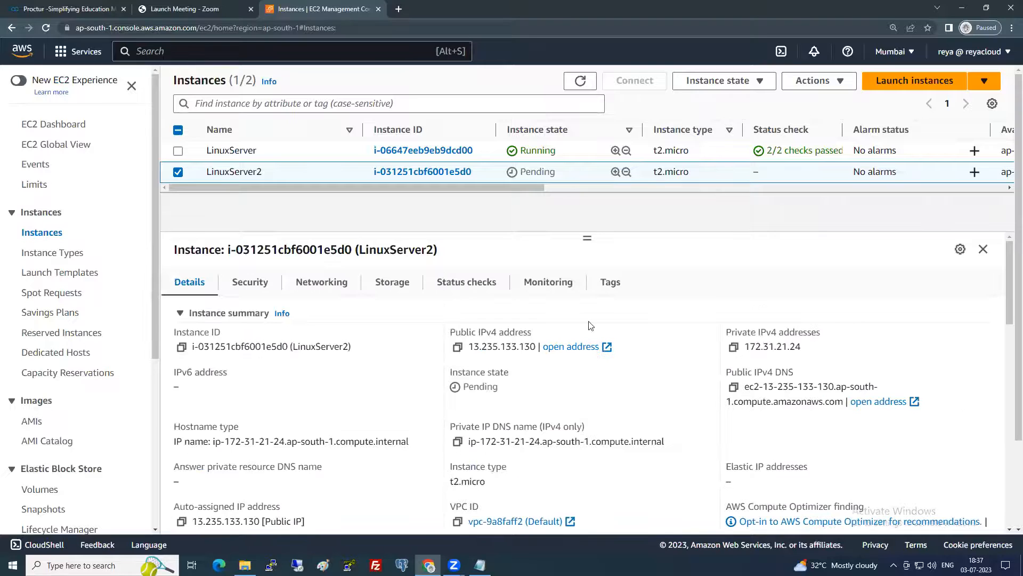
Refresh the list, reselect LinuxServer2 and show its Actions menu
click(590, 85)
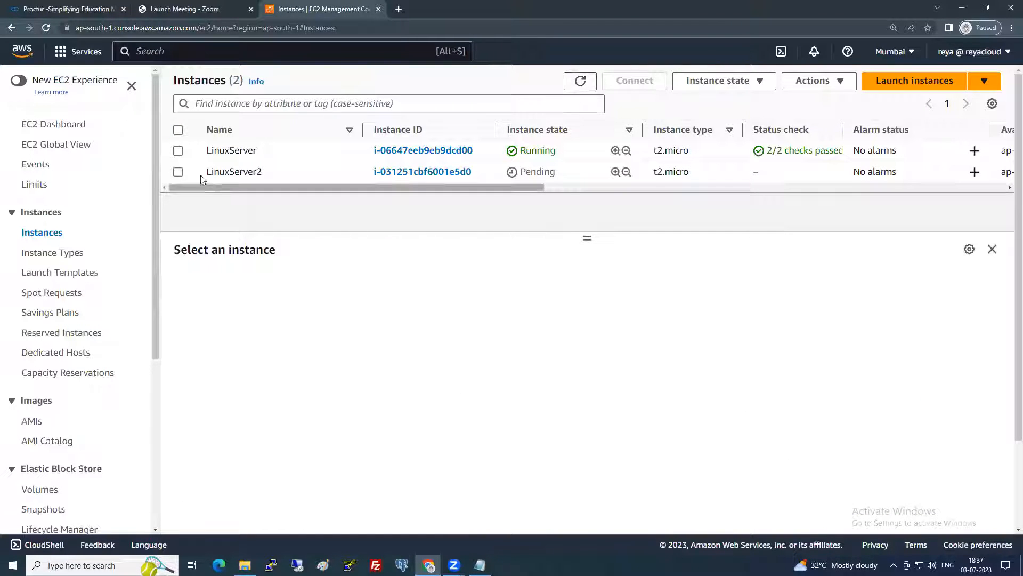
click(178, 172)
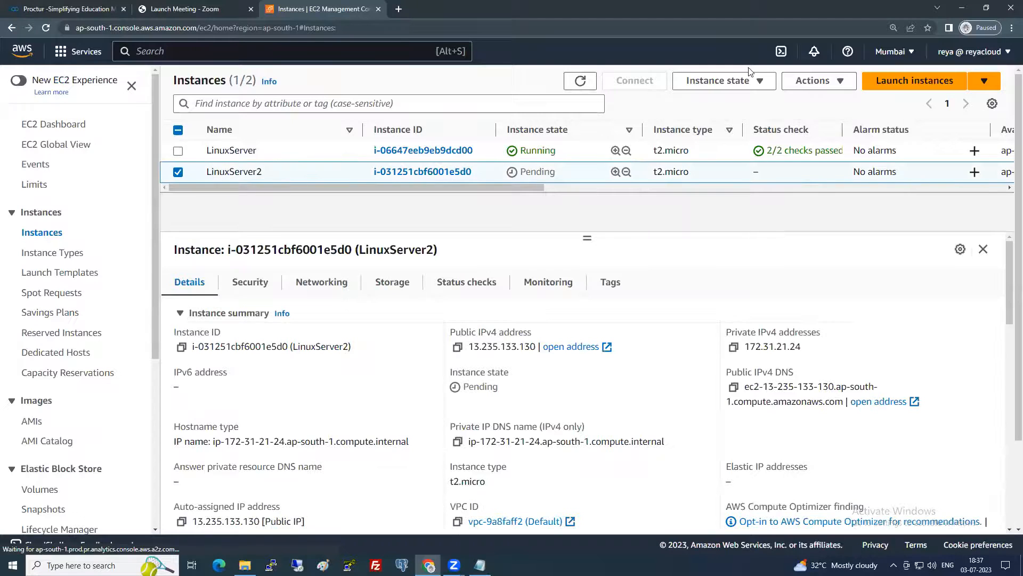
click(816, 83)
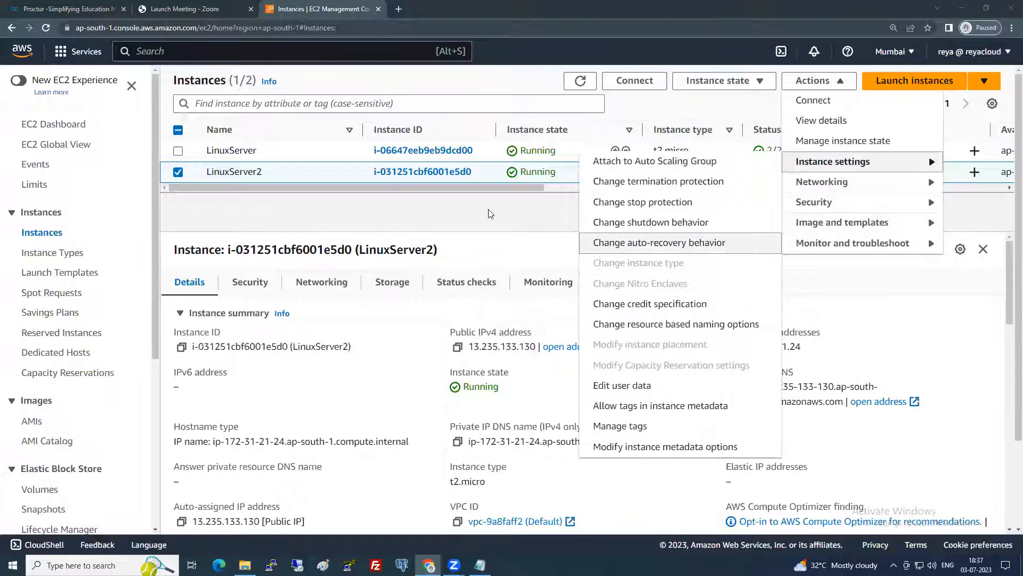
Stop the LinuxServer2 instance and confirm the stop
click(292, 189)
right_click(298, 172)
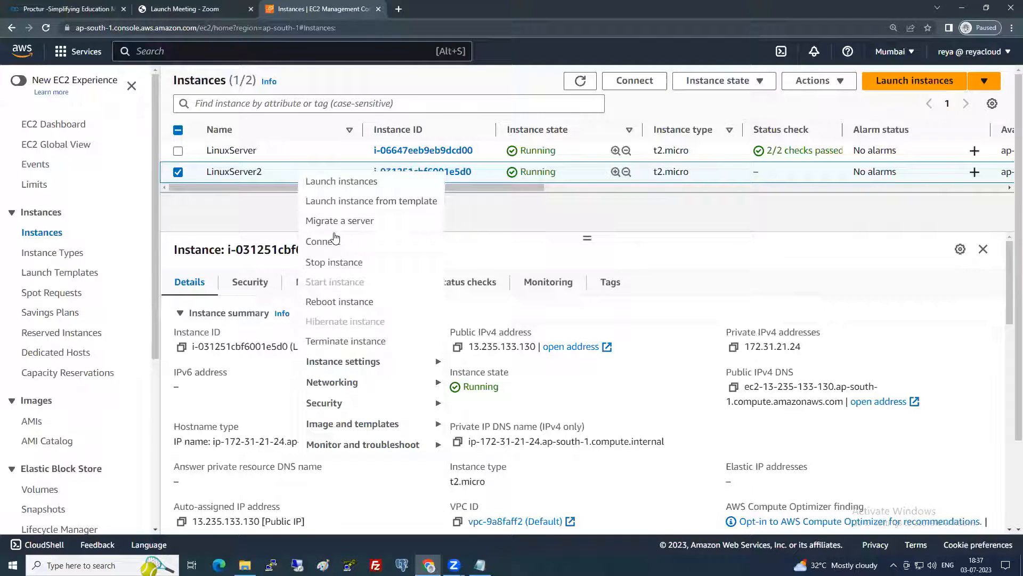
click(254, 218)
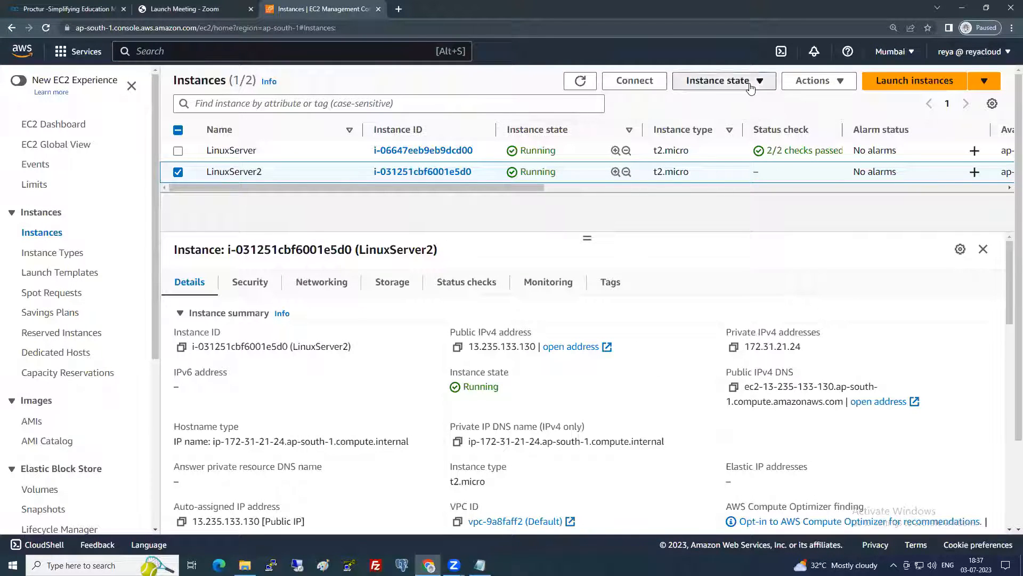
click(752, 86)
click(720, 101)
click(753, 361)
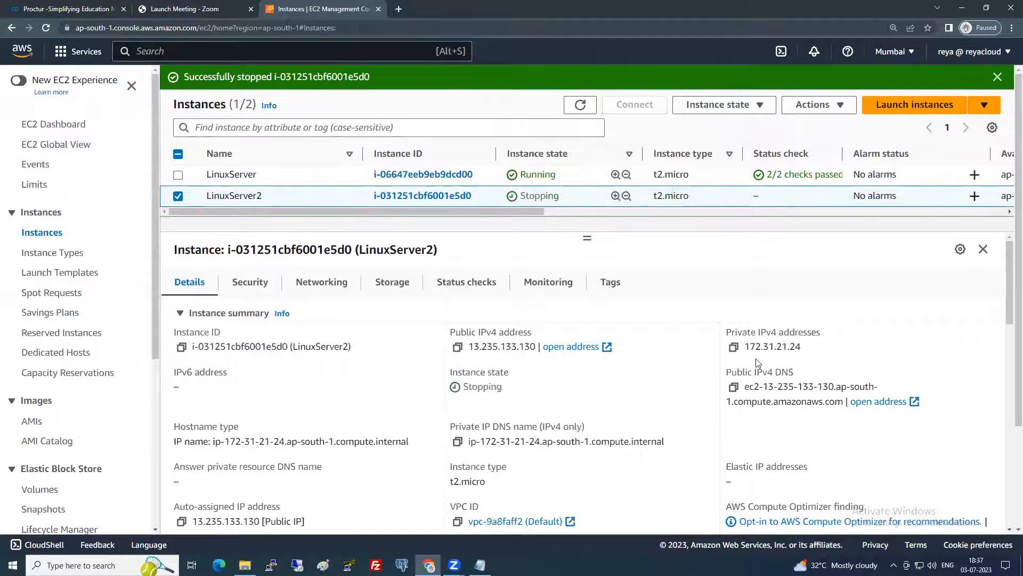
click(998, 77)
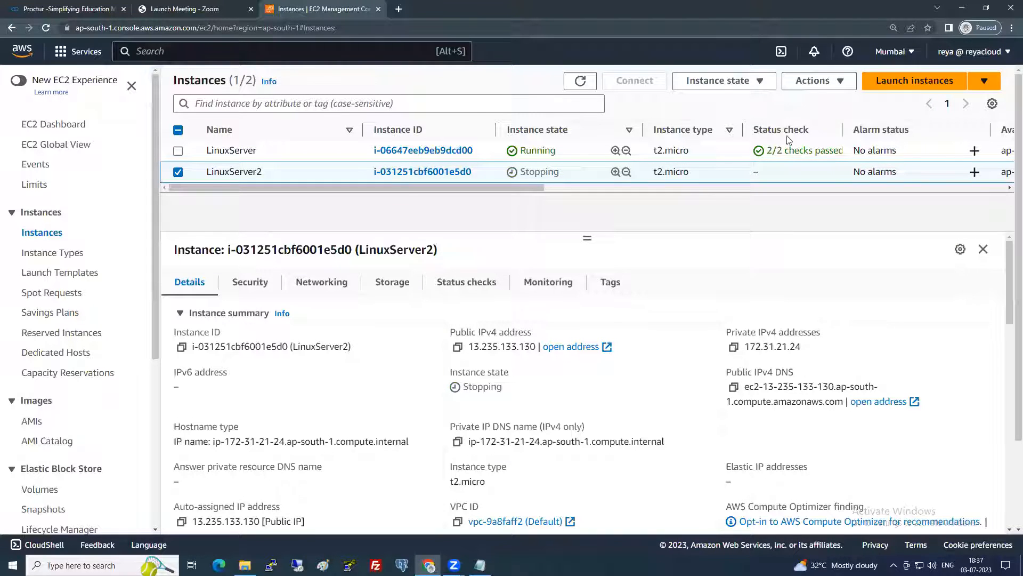
Refresh the Instances list until LinuxServer2 shows as Stopped
click(589, 83)
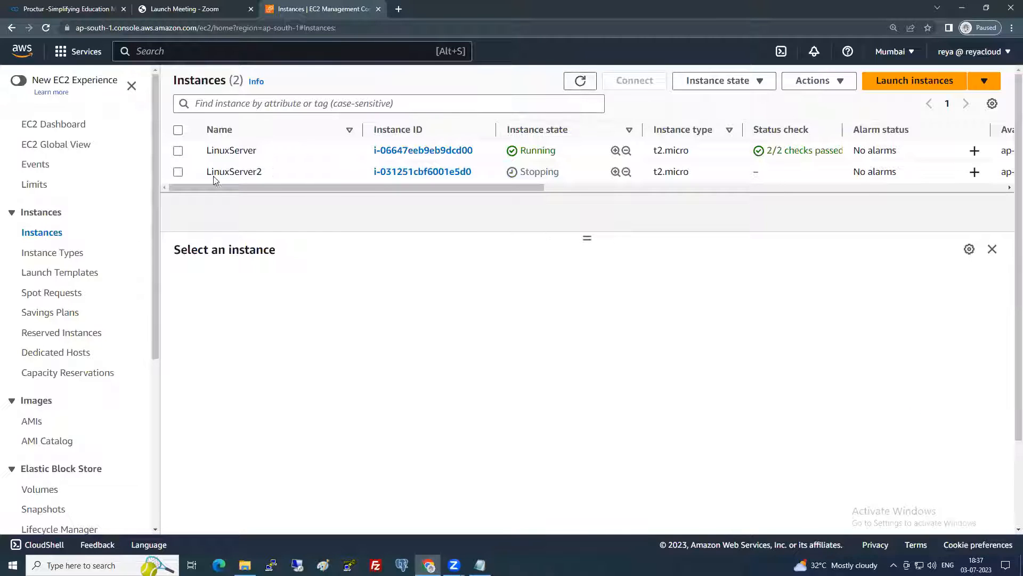
click(178, 172)
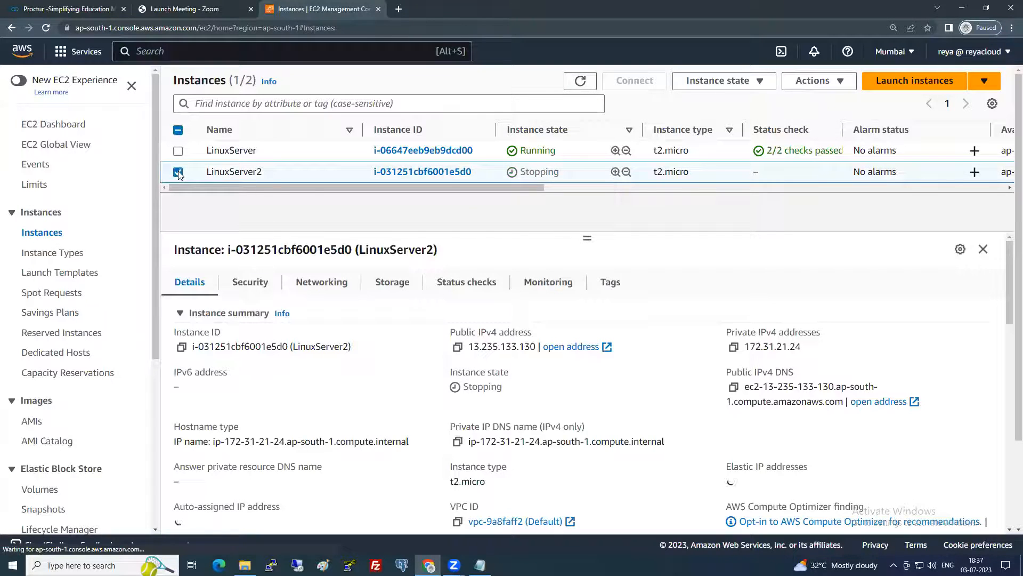
click(587, 87)
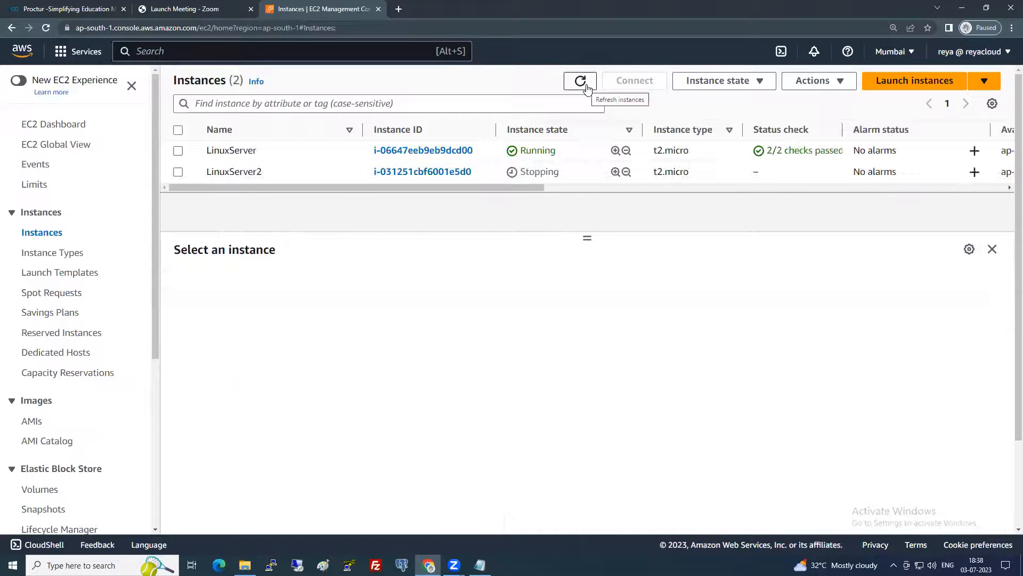
click(178, 172)
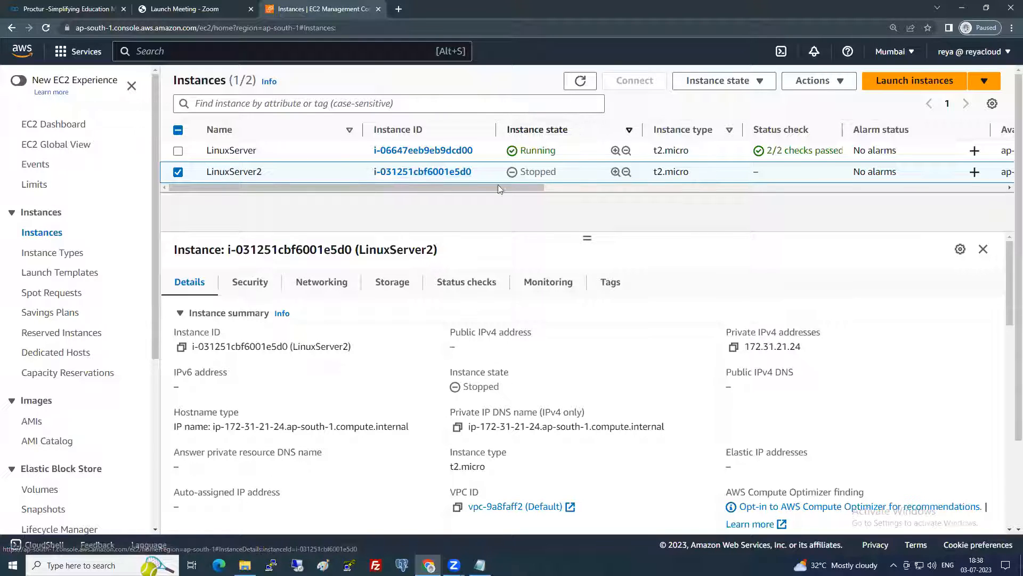
Use Change instance type to switch LinuxServer2 to t2.small and apply it
click(752, 81)
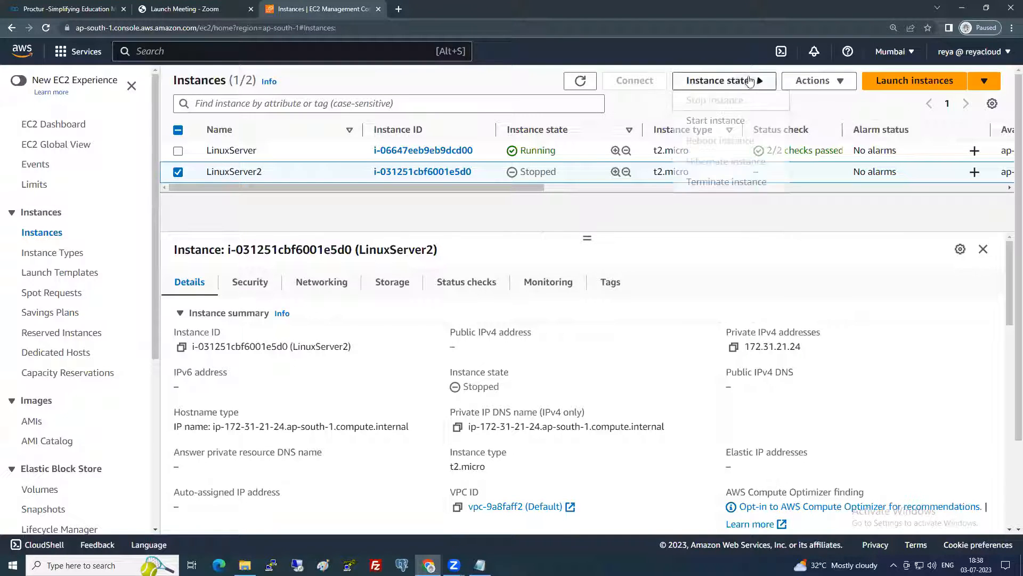
click(810, 84)
mouse_move(829, 161)
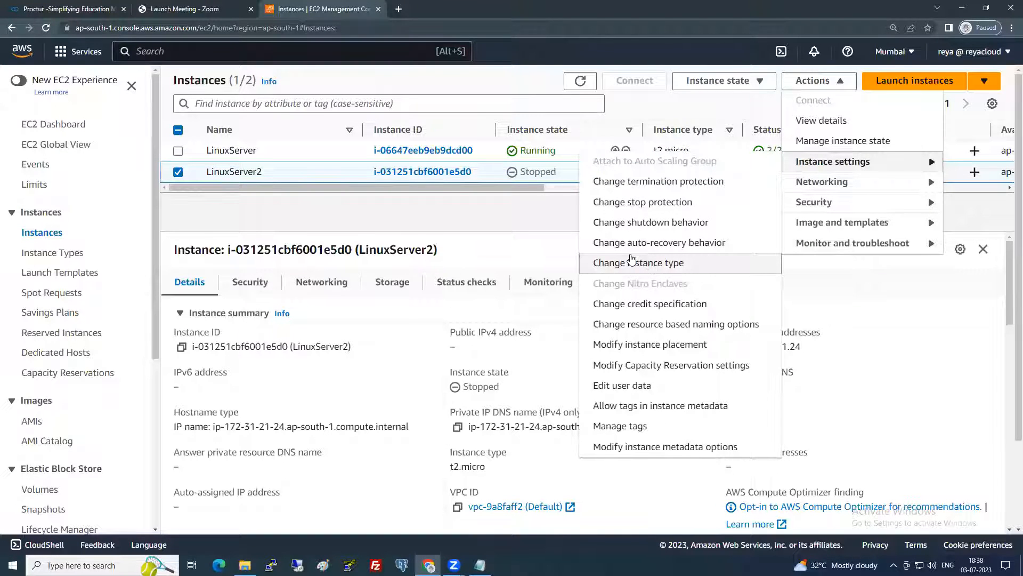
click(632, 265)
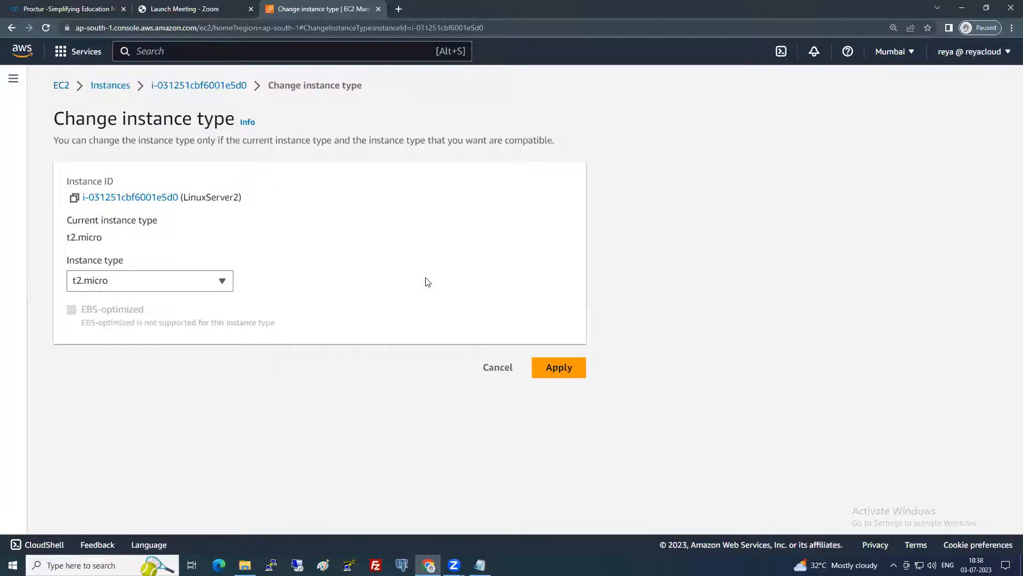
click(184, 282)
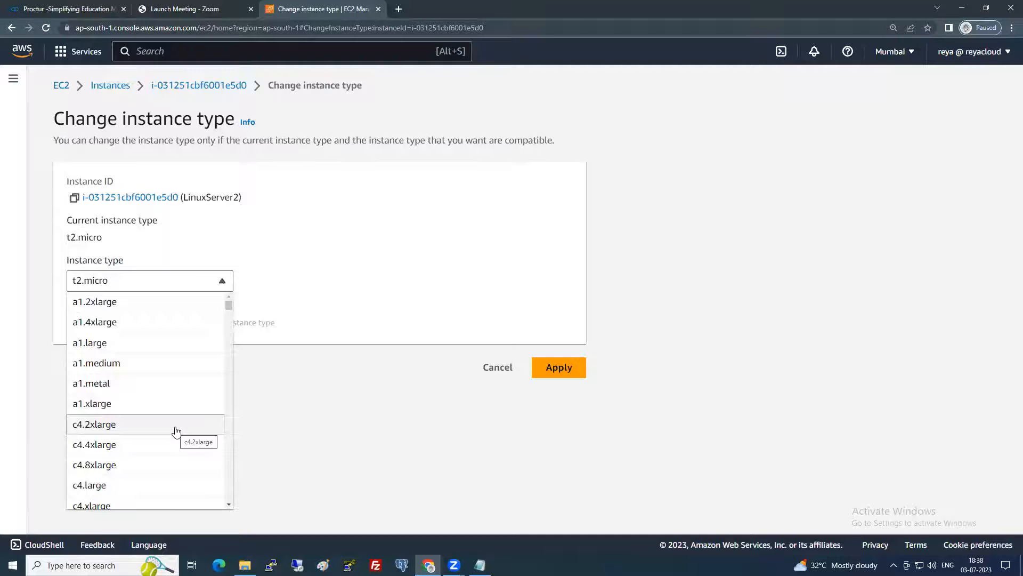
key(t)
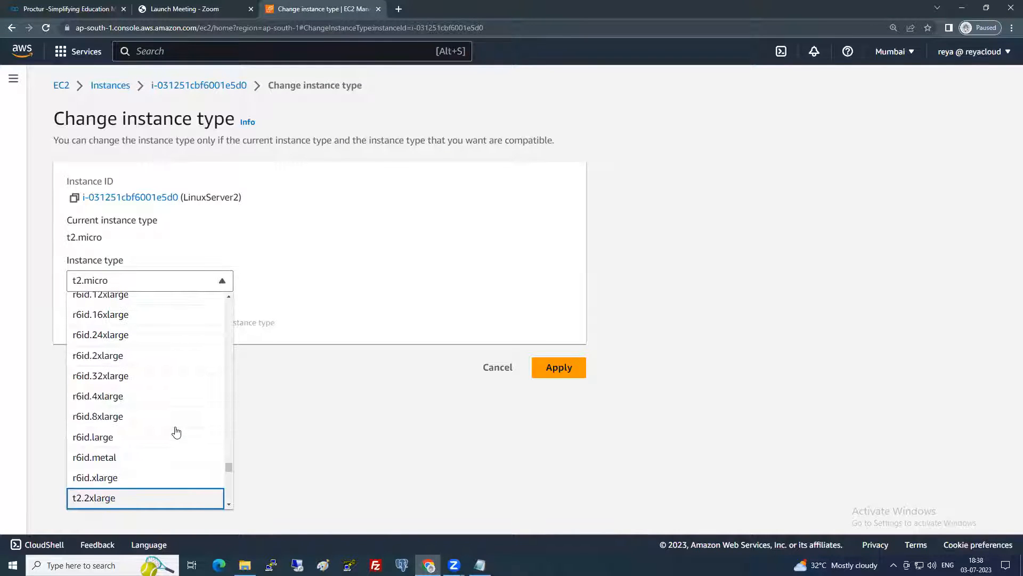
scroll(176, 432, down, 4)
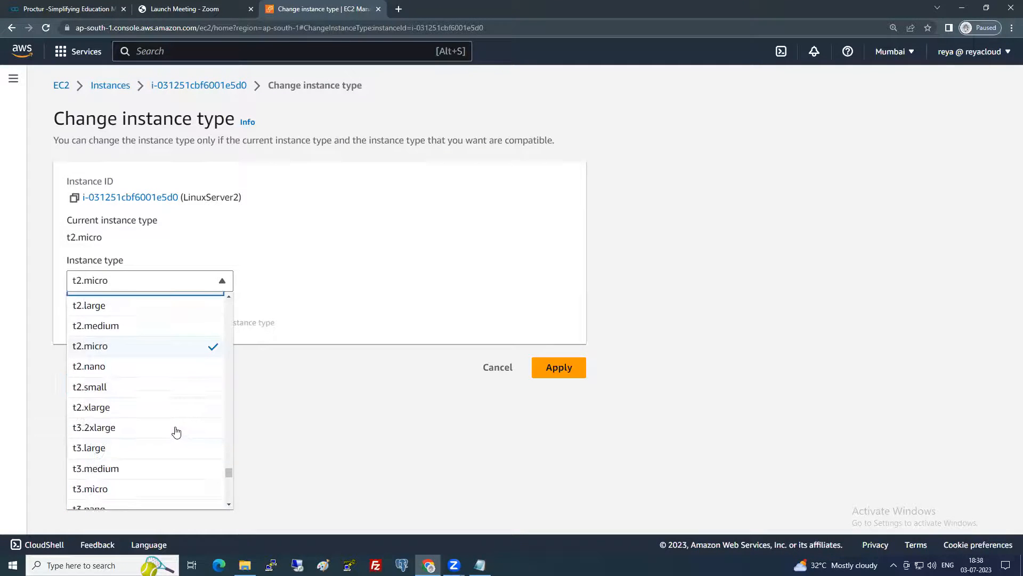
click(109, 392)
click(558, 375)
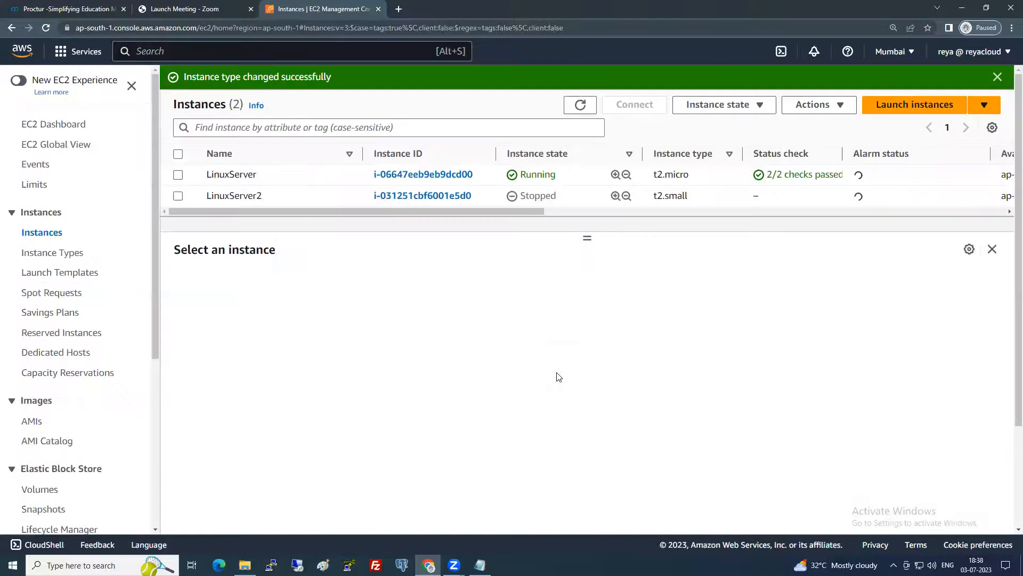
Highlight LinuxServer2's new t2.small type, then switch the selection to LinuxServer
drag(653, 195, 686, 196)
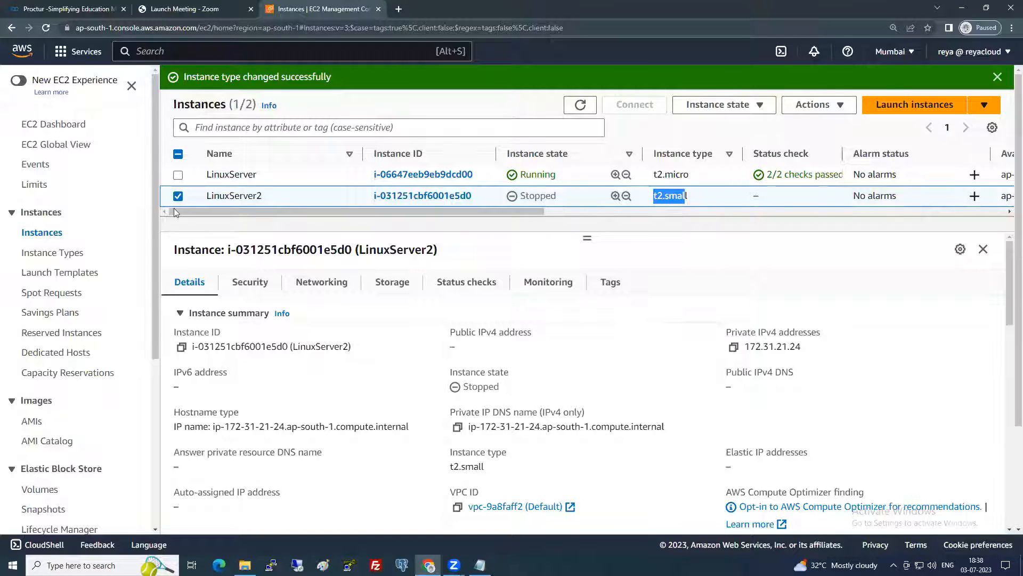
click(181, 193)
click(730, 170)
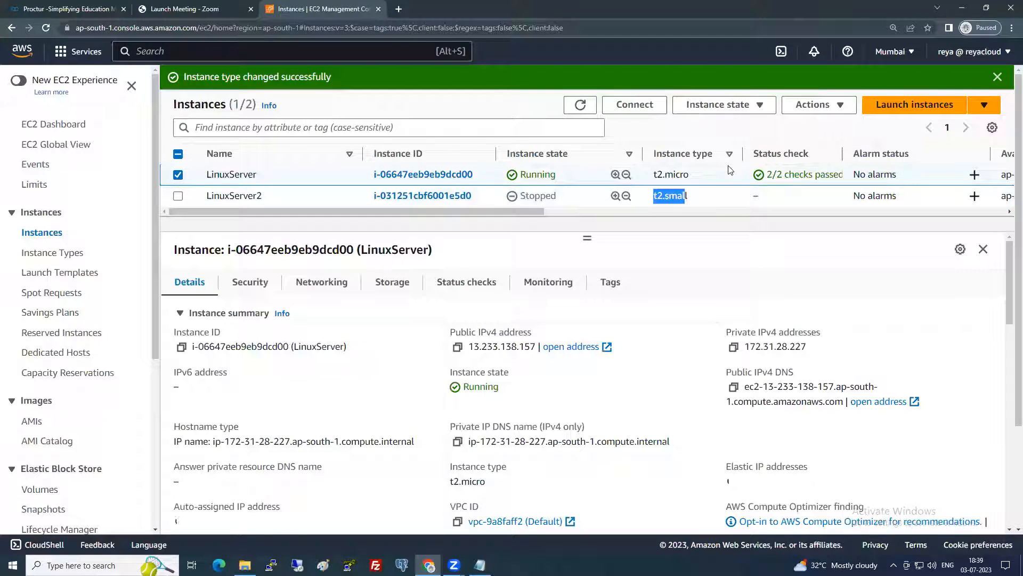
click(813, 104)
Show the Instance settings submenu for the running LinuxServer instance
mouse_move(826, 190)
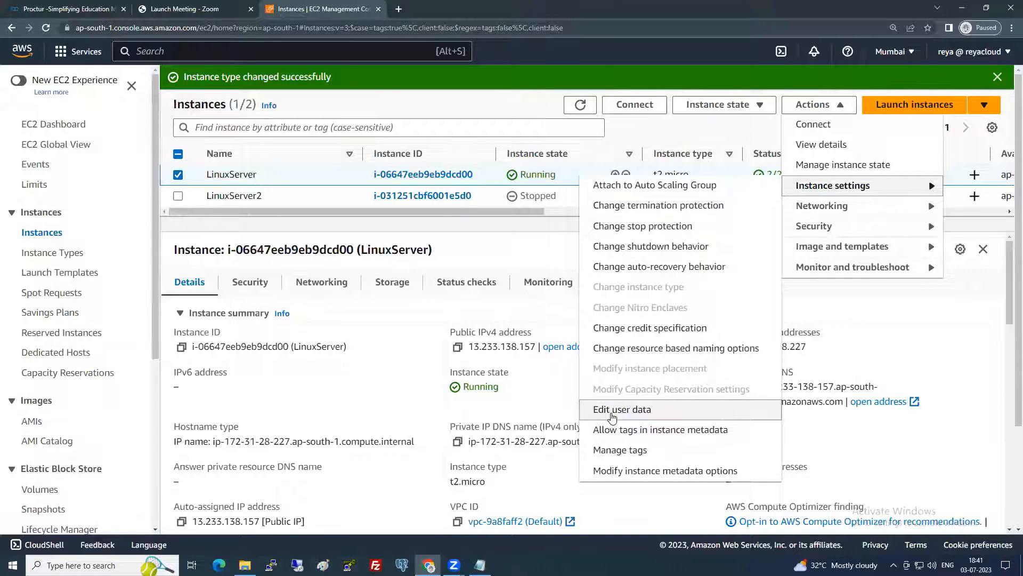
Open LinuxServer's Edit user data page and highlight the note that the instance must be stopped first
click(634, 410)
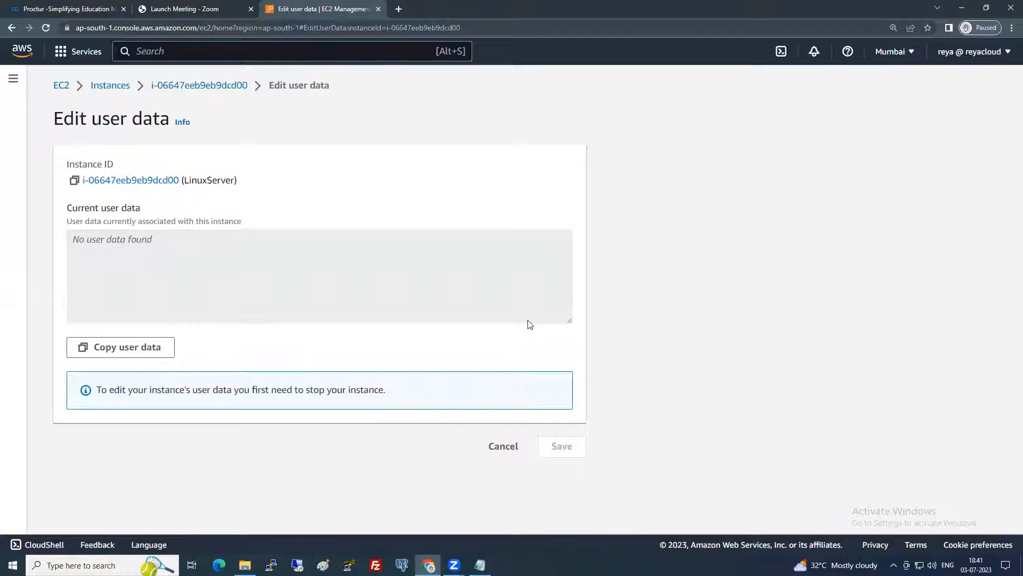
drag(98, 393, 389, 391)
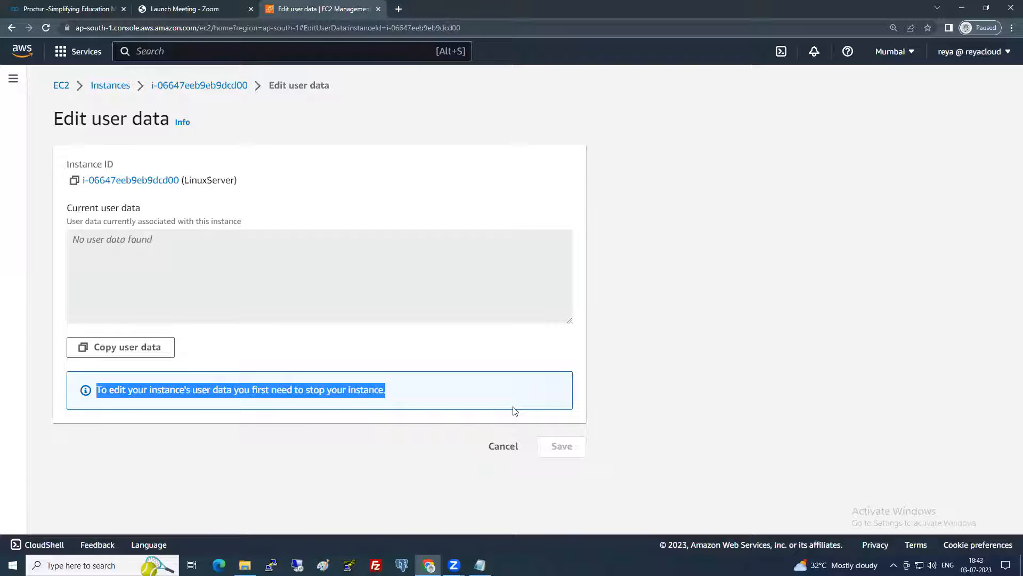
Leave the user data page unsaved, select LinuxServer, and show the Actions > Networking submenu
click(506, 449)
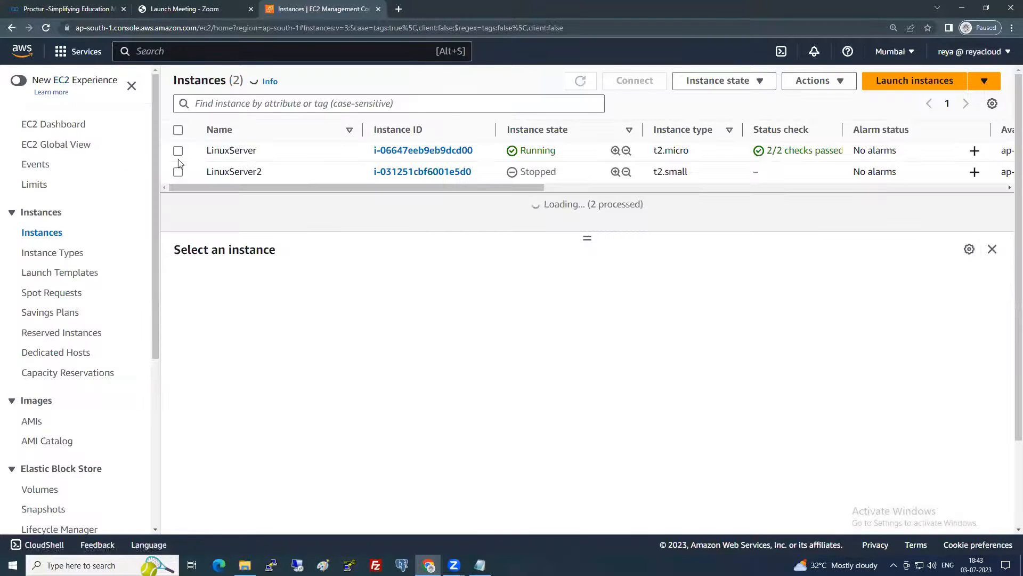
click(178, 151)
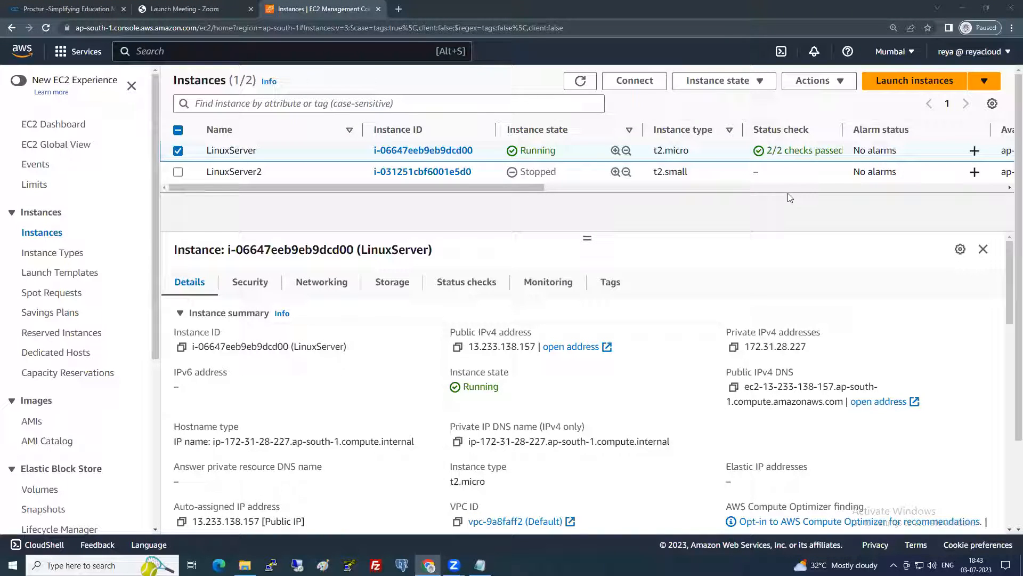
click(842, 80)
mouse_move(824, 171)
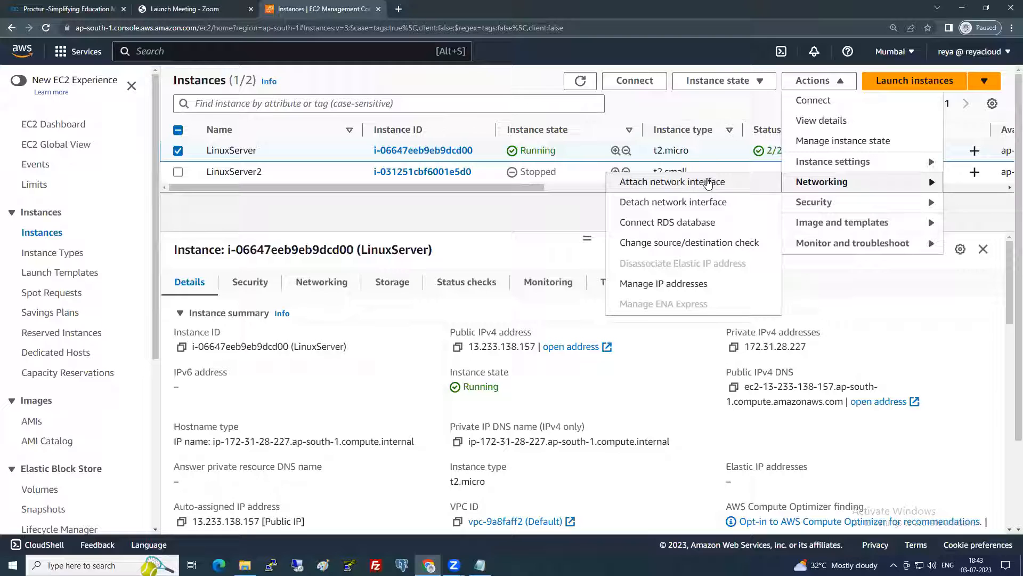
Open Connect RDS database, toggle the Database role from Instance back to Cluster, then cancel
click(684, 230)
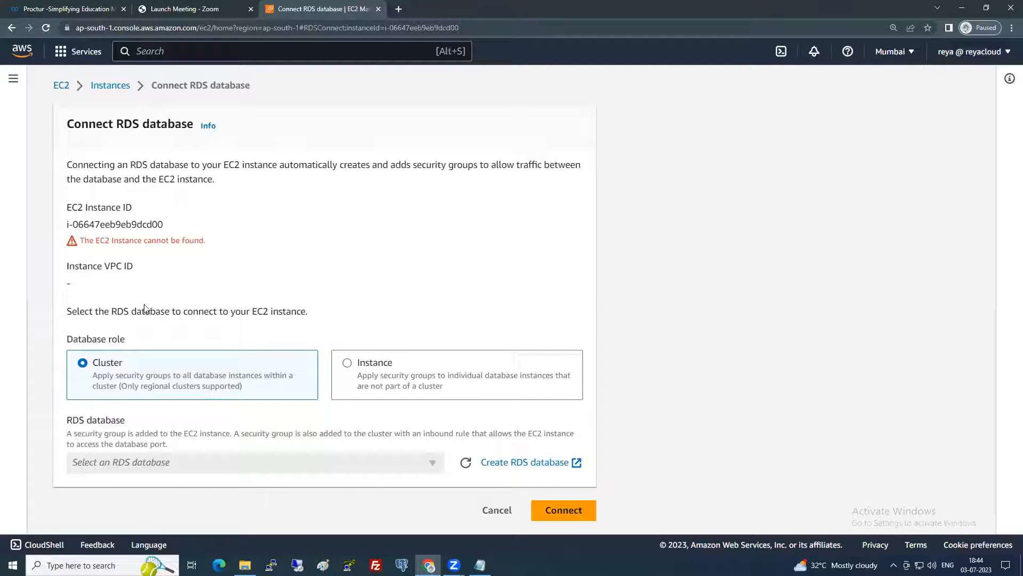
click(360, 376)
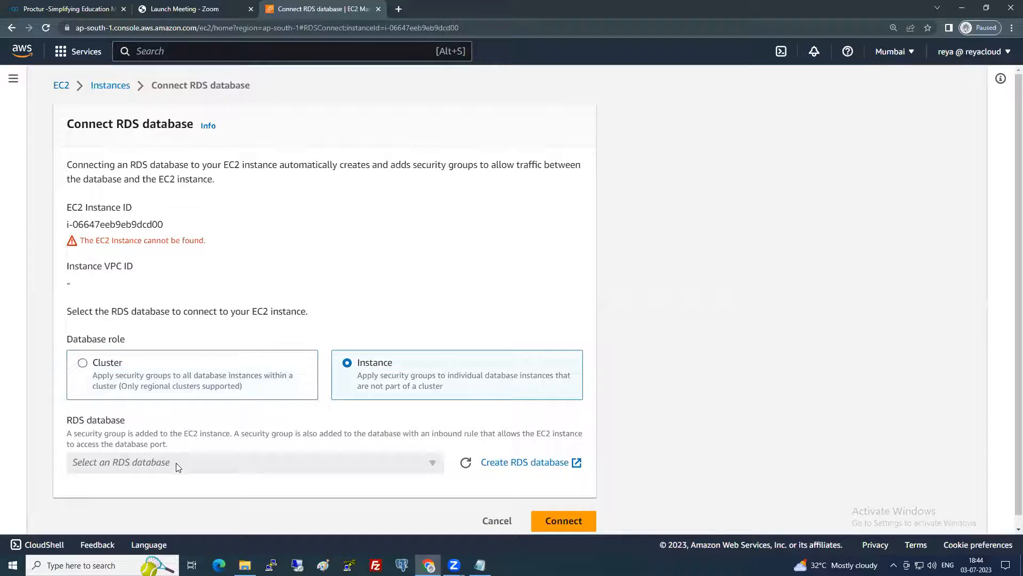
drag(81, 239, 272, 247)
click(272, 247)
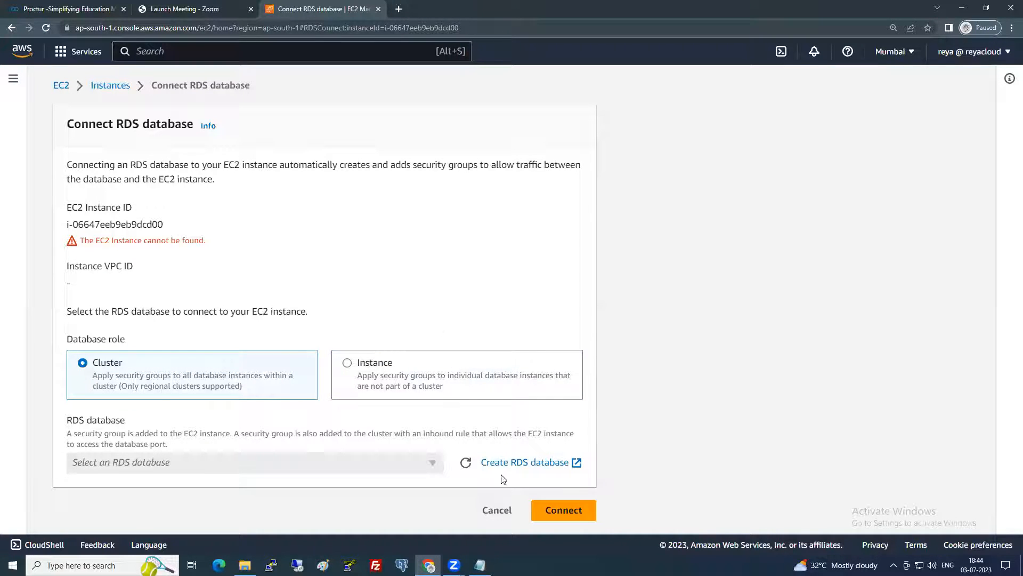
click(495, 509)
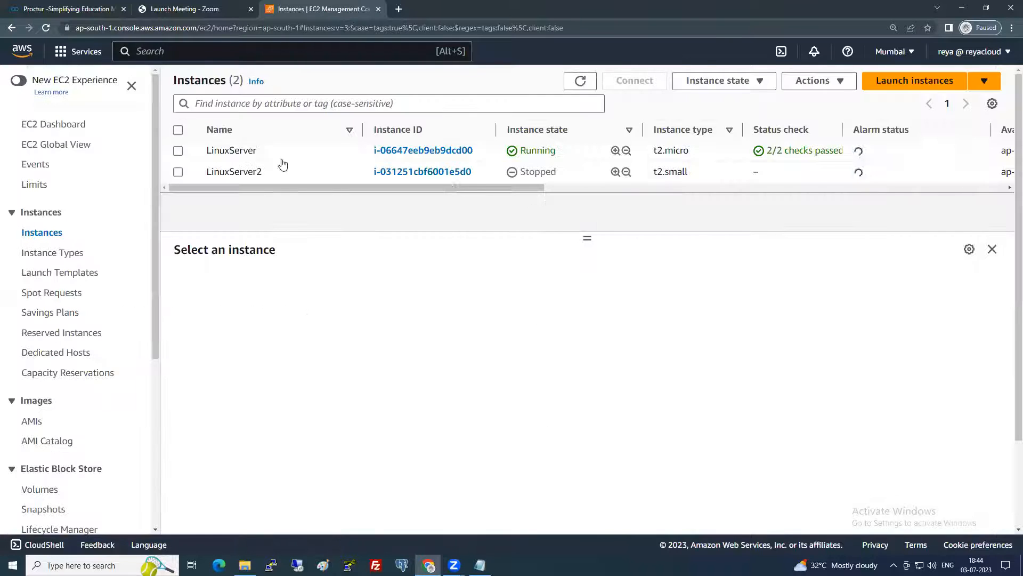
Select LinuxServer and open Change source/destination check from the Networking actions
click(179, 151)
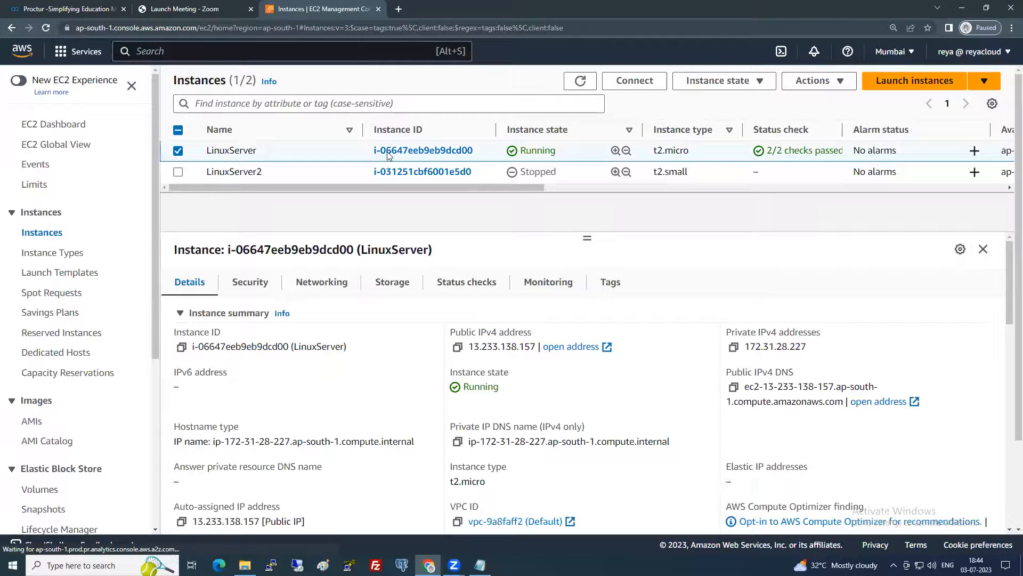
click(827, 82)
mouse_move(832, 182)
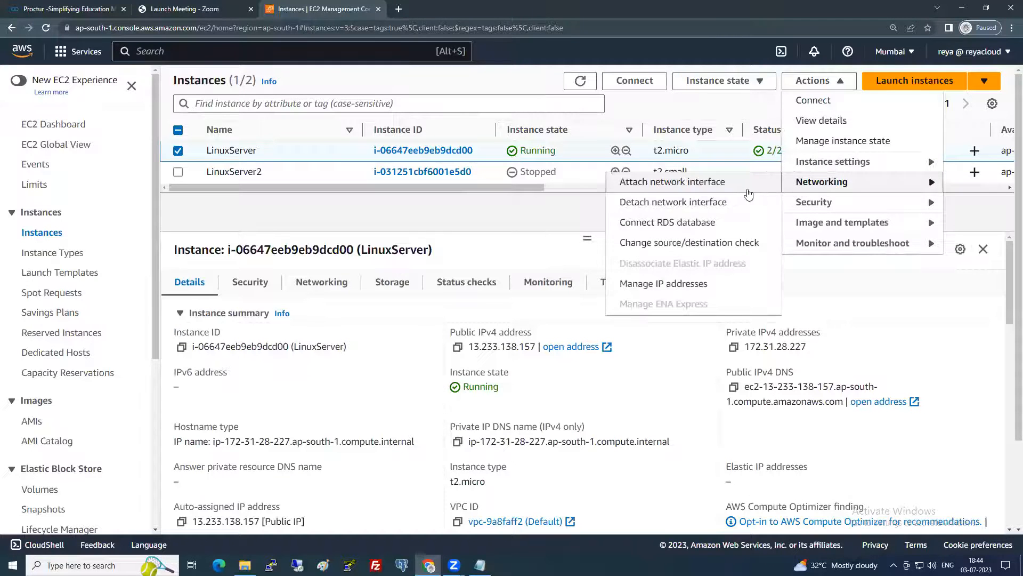
click(691, 245)
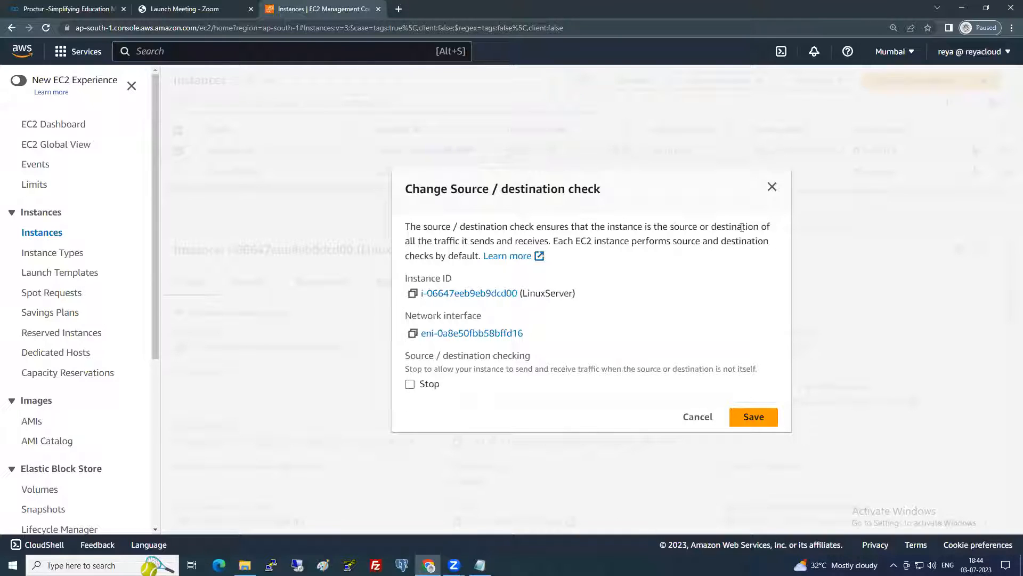
drag(410, 241, 641, 241)
click(579, 241)
click(641, 241)
Toggle the Stop source/destination check on and off, then cancel the dialog unsaved
click(415, 386)
click(415, 386)
click(696, 410)
In Manage IP addresses, expand eth0, add three auto-assigned IPv4 addresses, then discard the changes
click(826, 84)
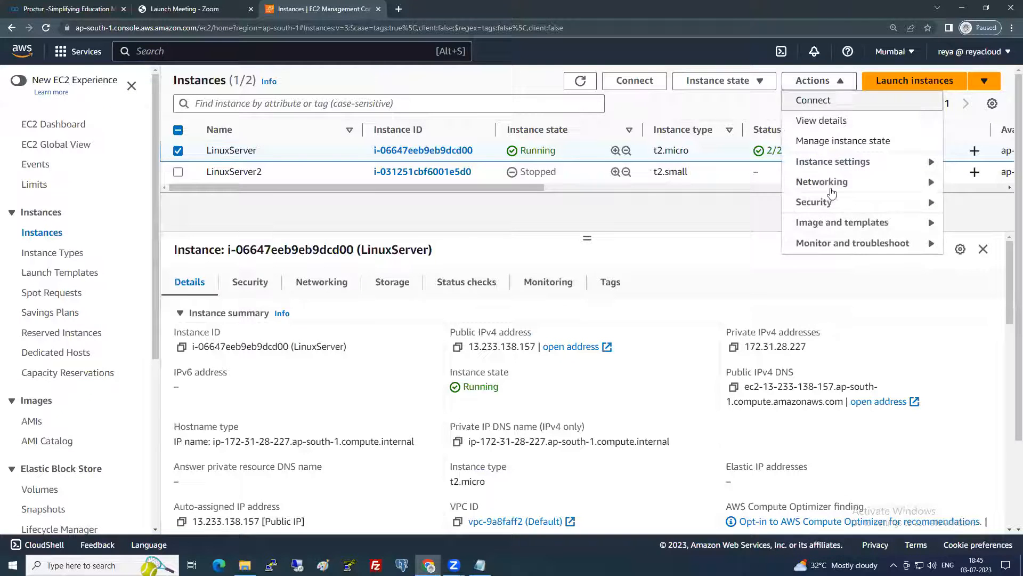
click(795, 184)
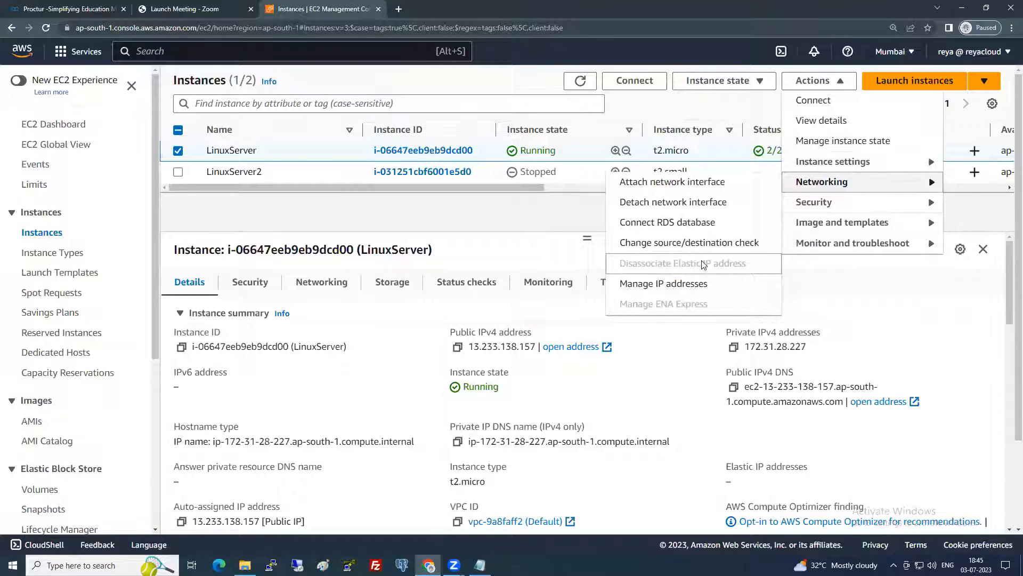
click(693, 289)
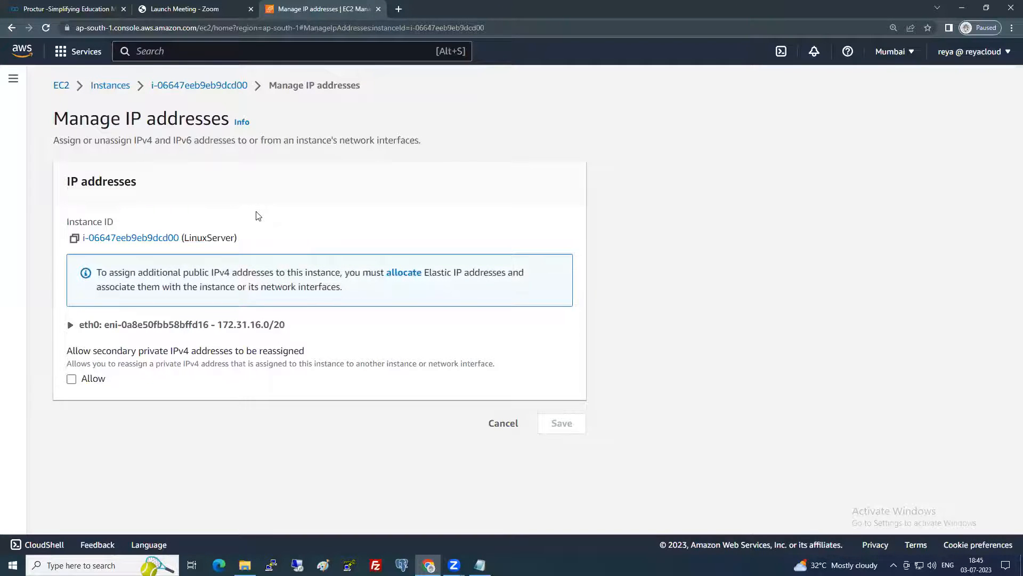
click(105, 325)
scroll(156, 404, down, 2)
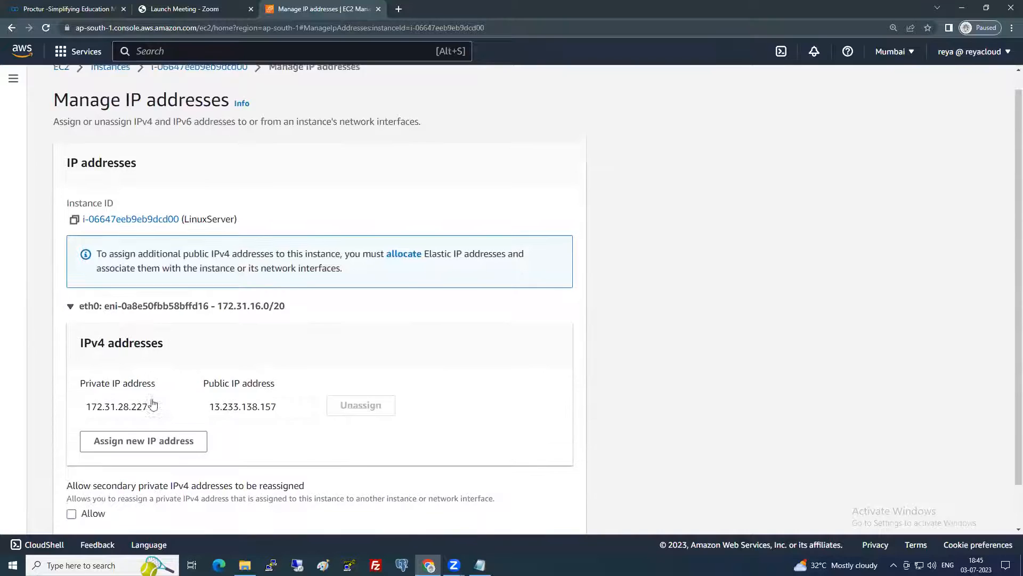
click(155, 401)
click(155, 431)
click(159, 469)
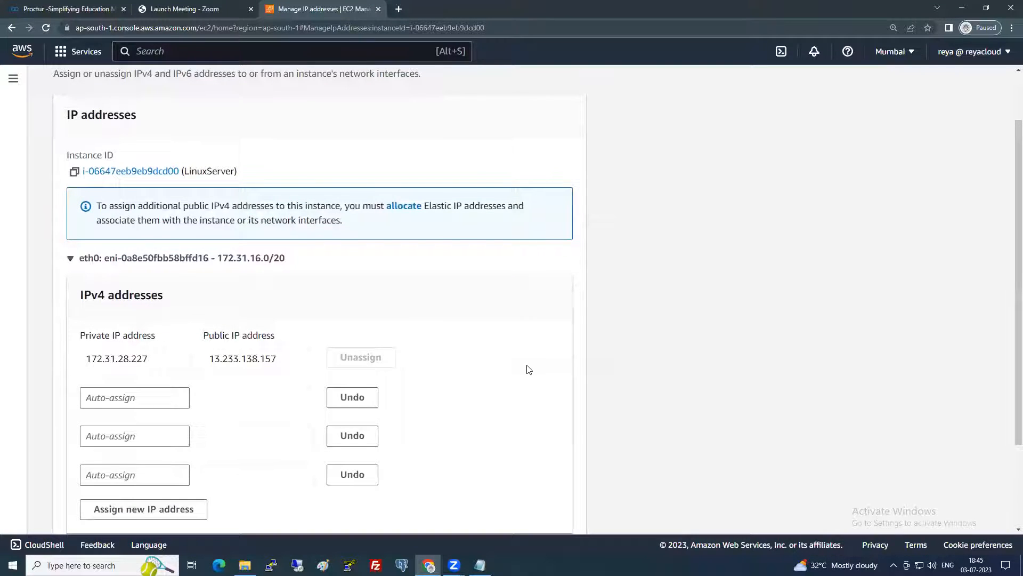
scroll(496, 373, down, 2)
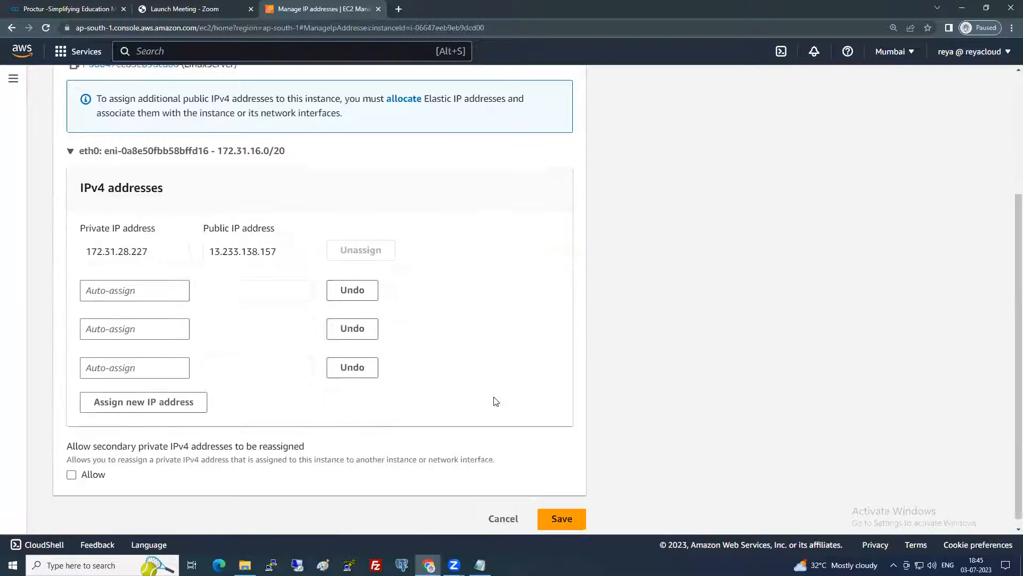
click(499, 509)
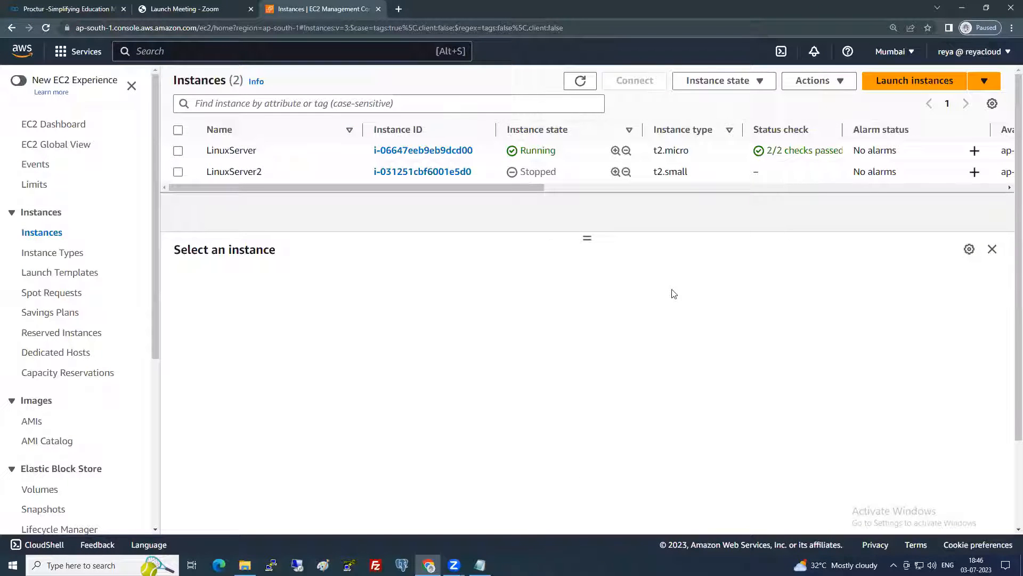
Select LinuxServer, note Manage ENA Express is disabled under Networking, then start Launch instances
click(179, 151)
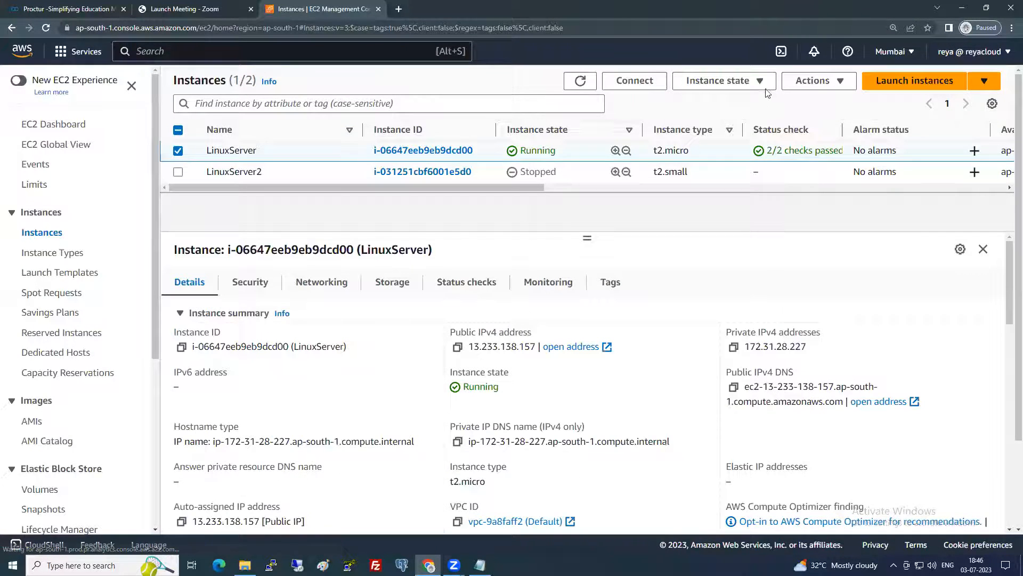
click(829, 81)
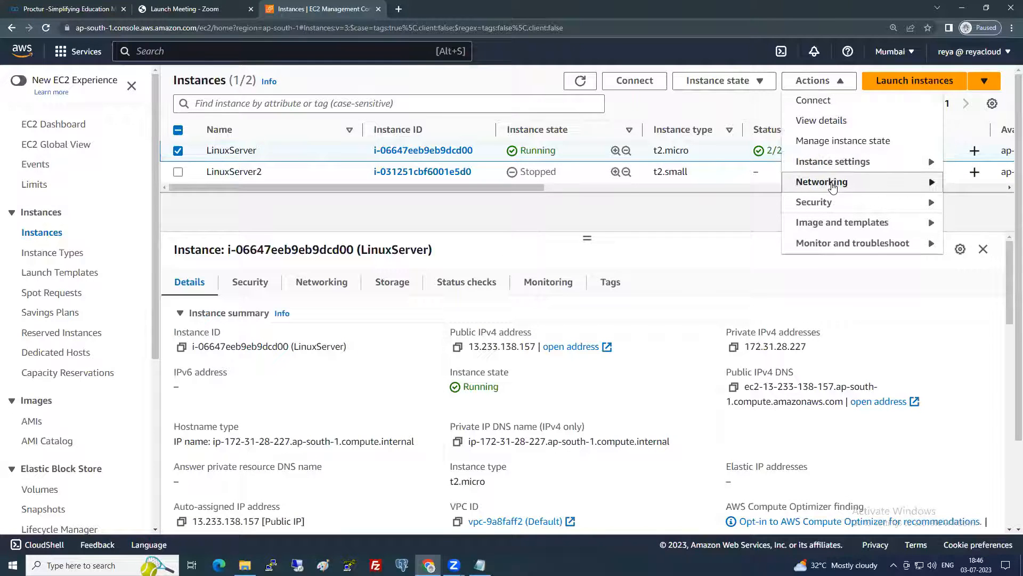
mouse_move(832, 188)
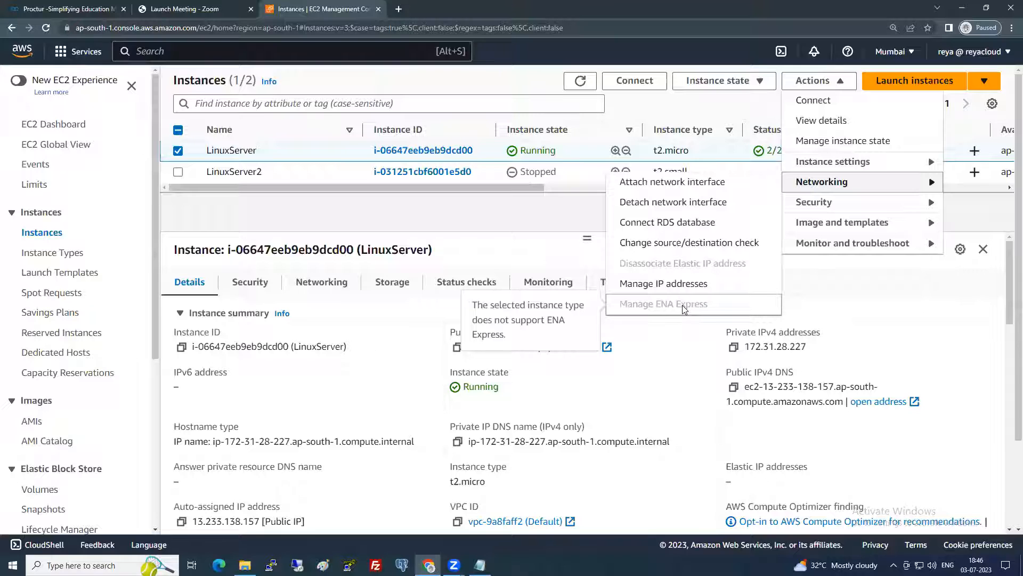
click(533, 214)
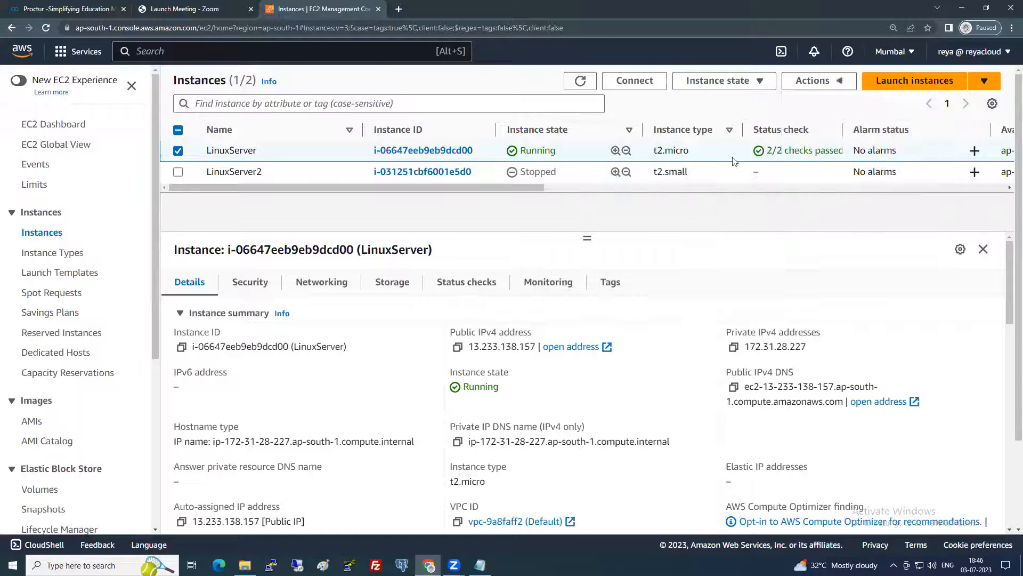
click(901, 88)
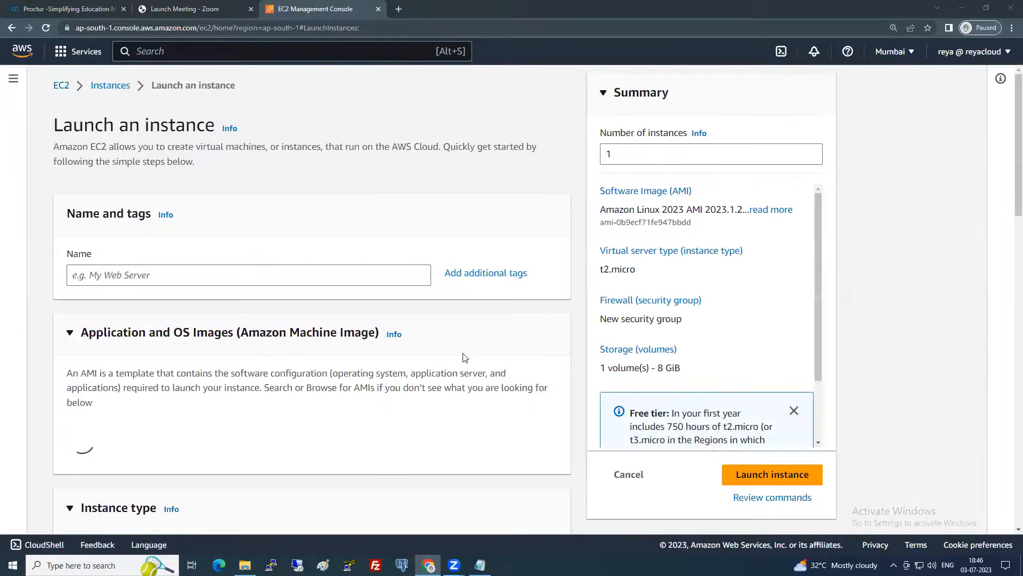
Review the launch form and choose the 6PMBATCH key pair
scroll(456, 363, down, 10)
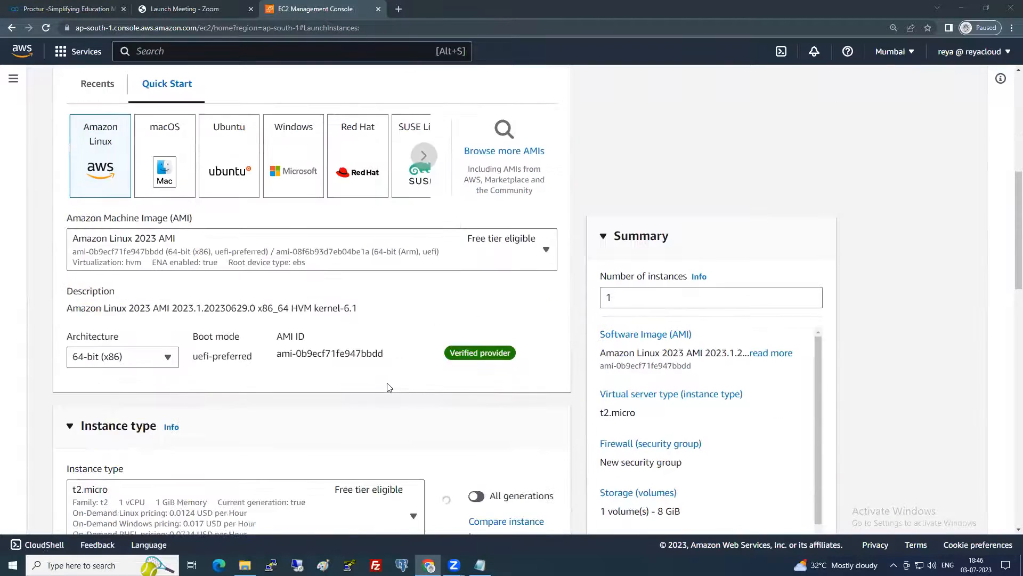
scroll(387, 389, down, 13)
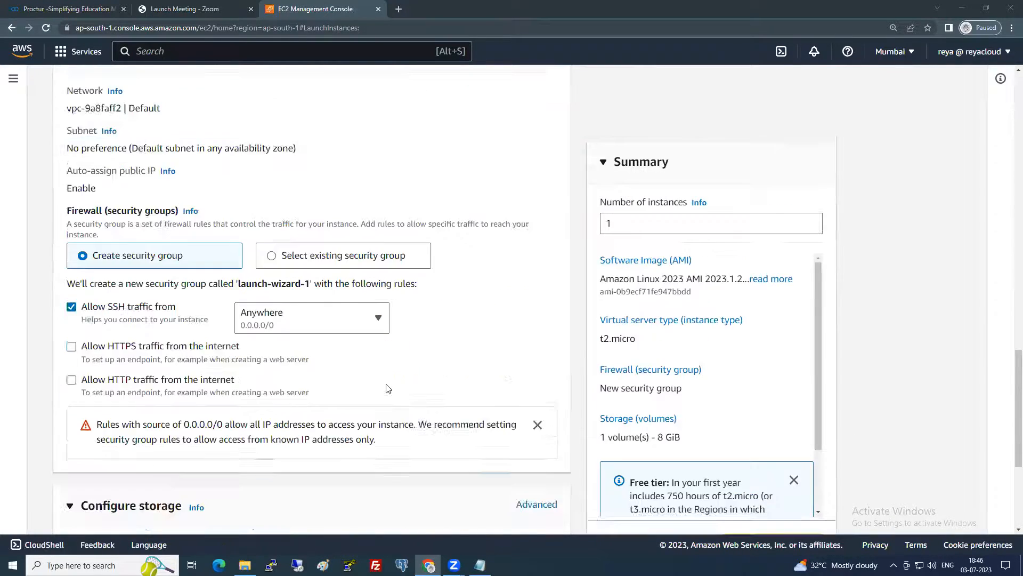
scroll(387, 388, up, 3)
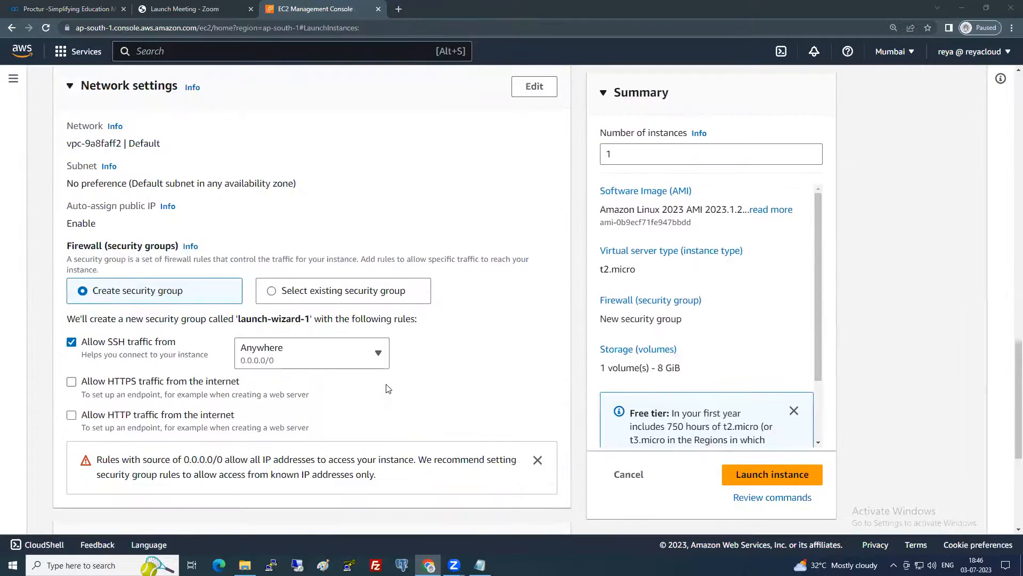
scroll(388, 389, down, 2)
scroll(388, 389, down, 3)
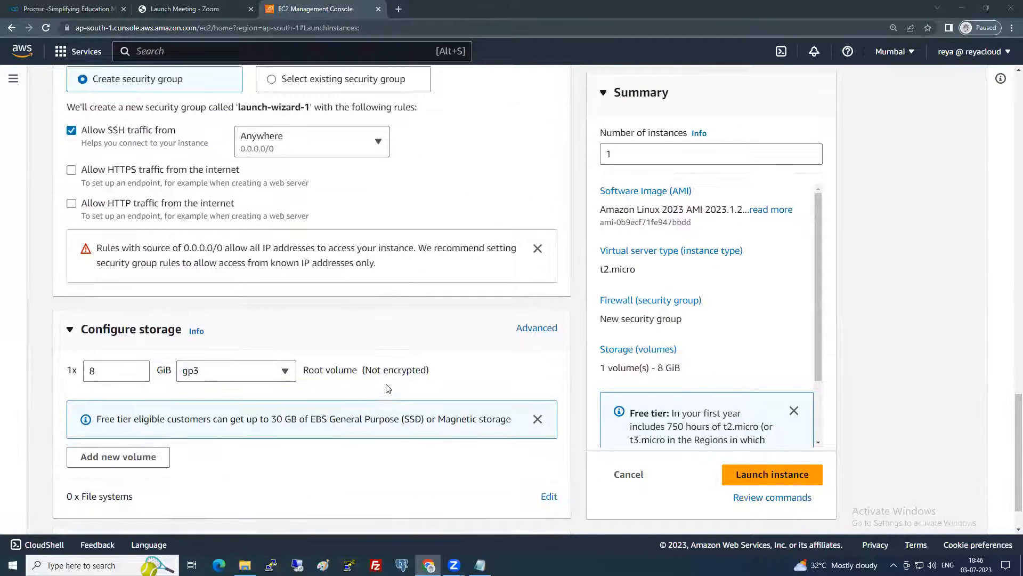
scroll(387, 389, up, 1)
scroll(387, 389, down, 1)
scroll(387, 388, up, 9)
scroll(388, 388, up, 9)
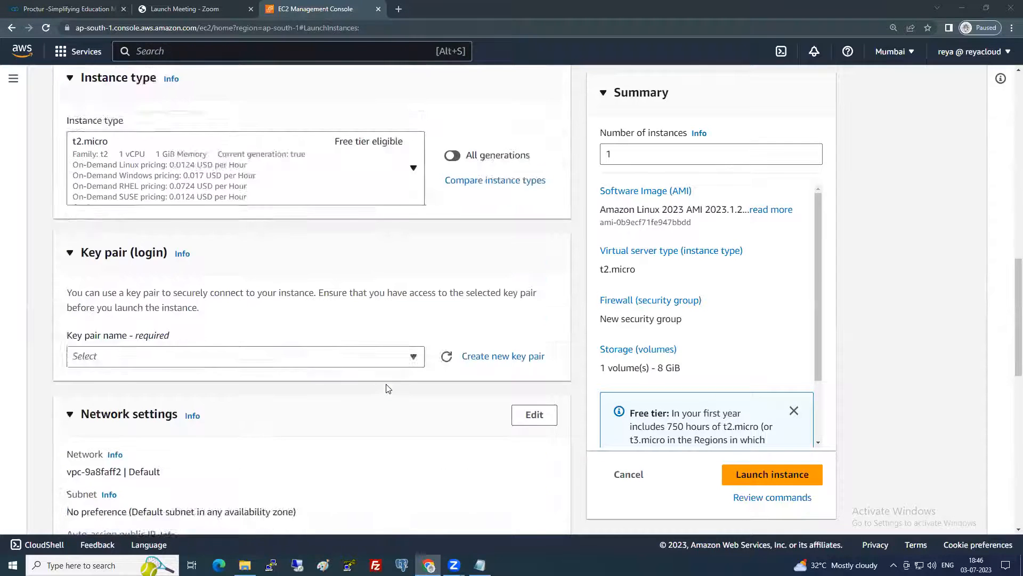
scroll(387, 389, up, 4)
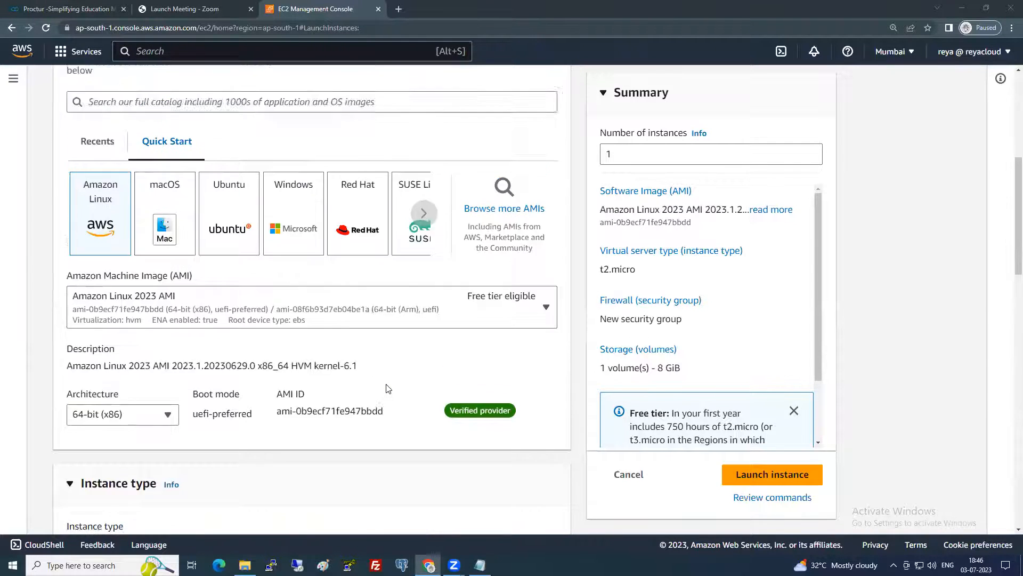
scroll(387, 389, down, 6)
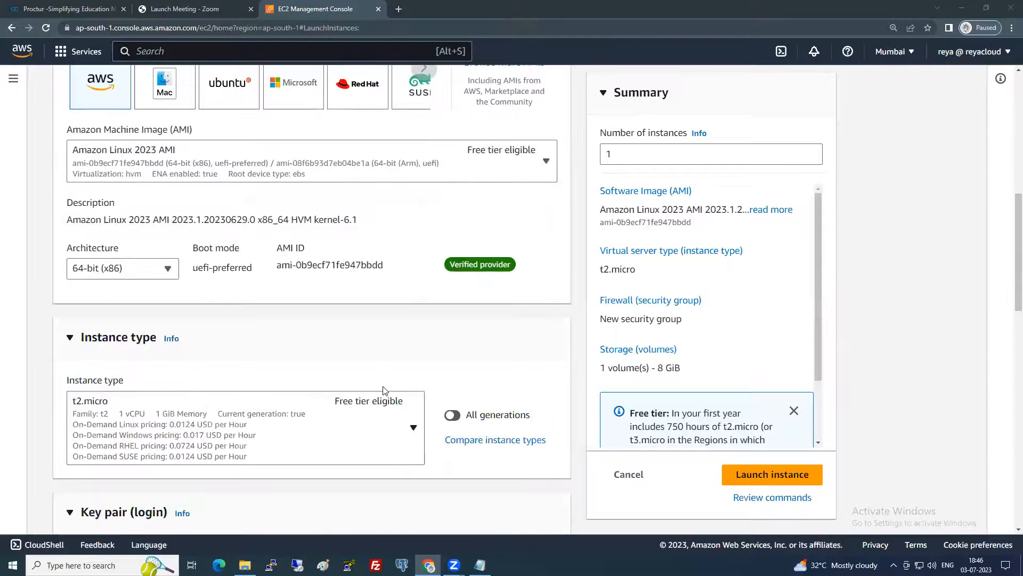
scroll(382, 390, down, 4)
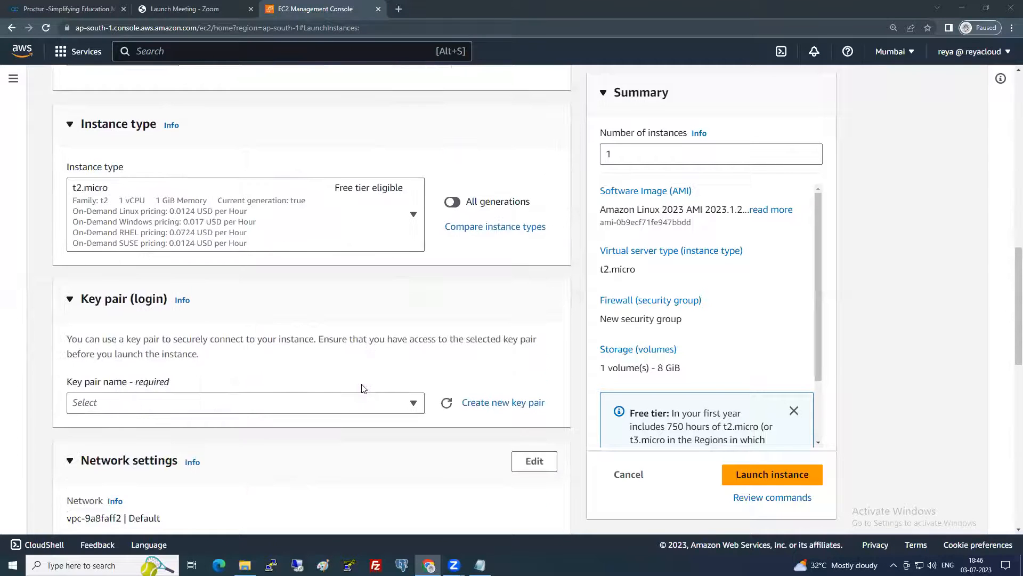
click(340, 403)
scroll(230, 474, down, 1)
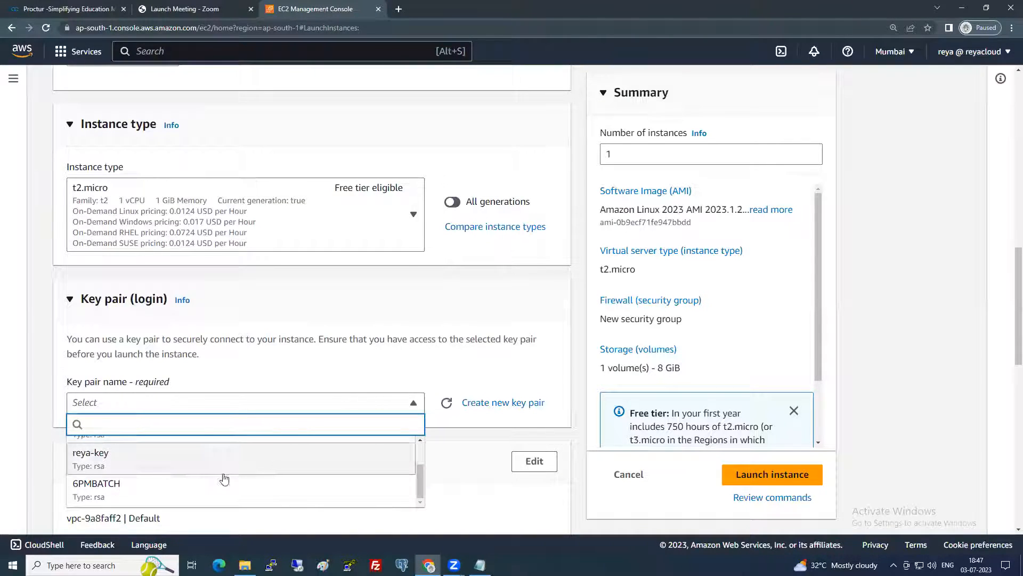
click(224, 478)
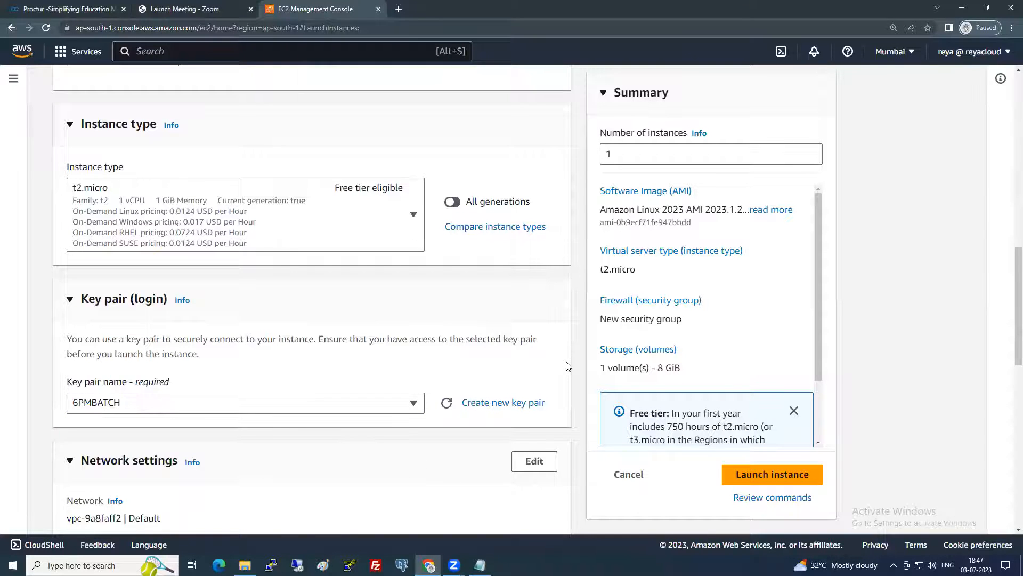
Edit network settings to use the existing 'default' security group
scroll(533, 354, down, 3)
click(533, 302)
scroll(491, 328, down, 8)
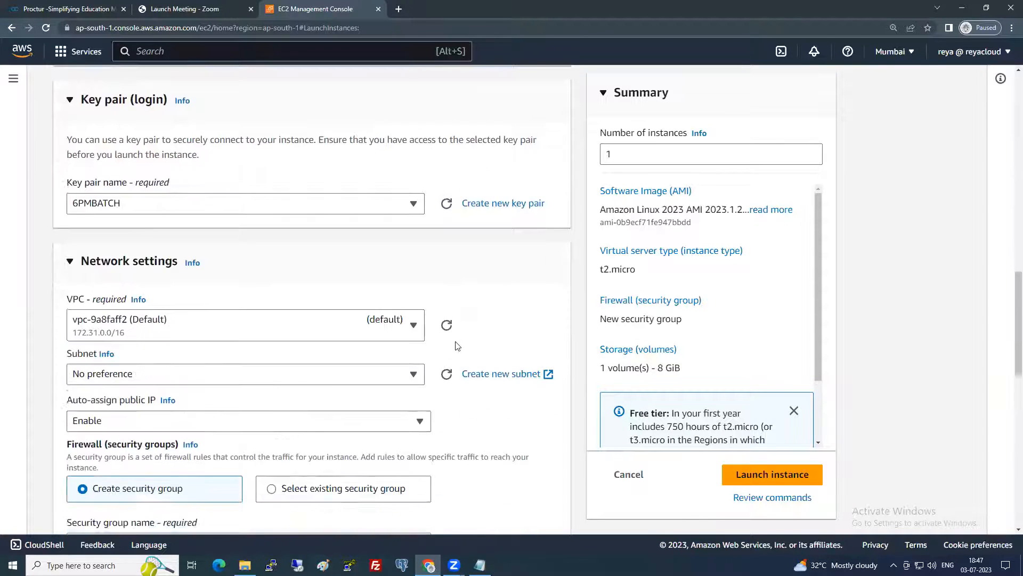
scroll(435, 352, up, 2)
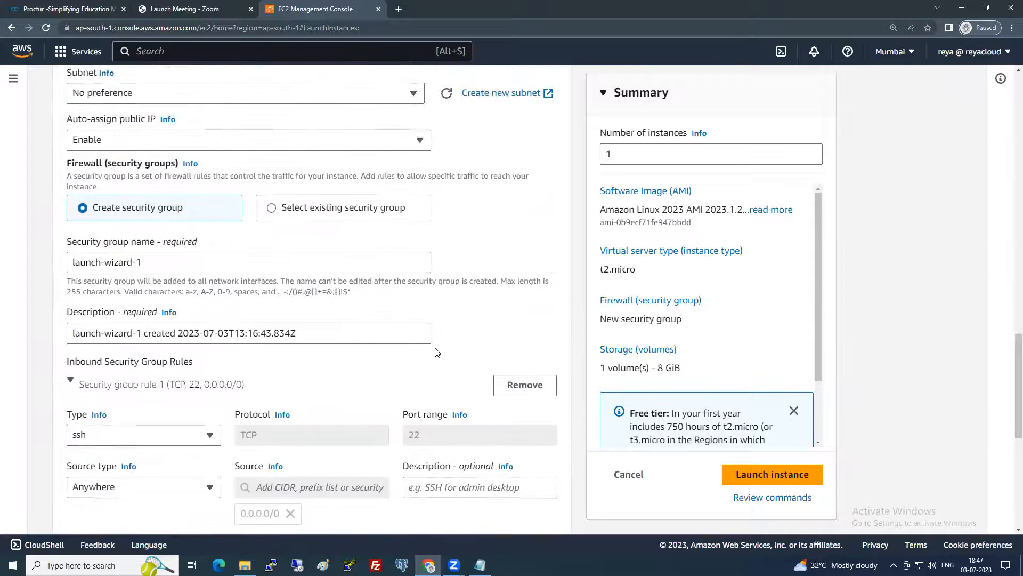
click(323, 208)
click(172, 263)
click(158, 305)
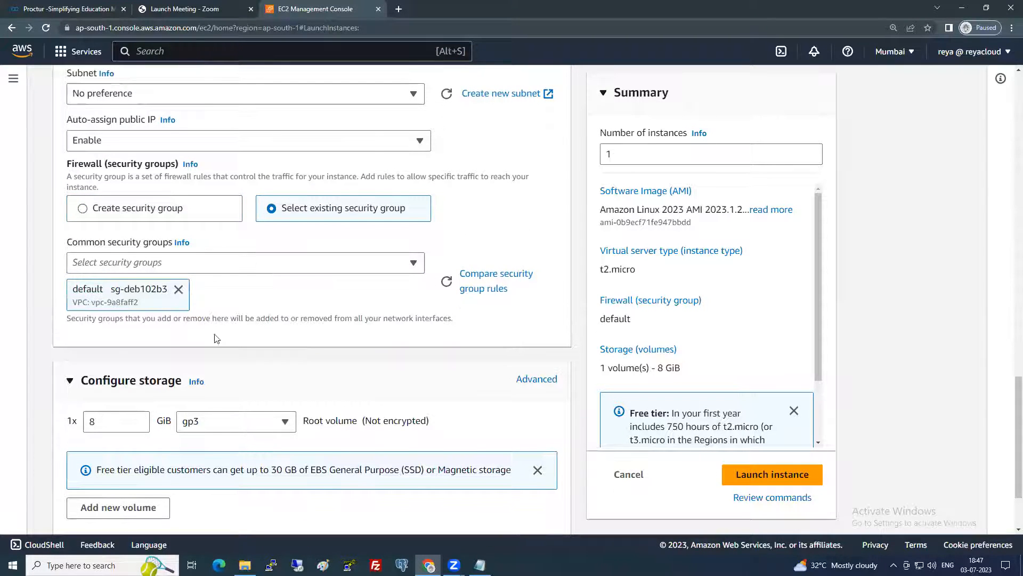
Expand and browse Advanced details, then cancel the instance launch
scroll(415, 372, down, 2)
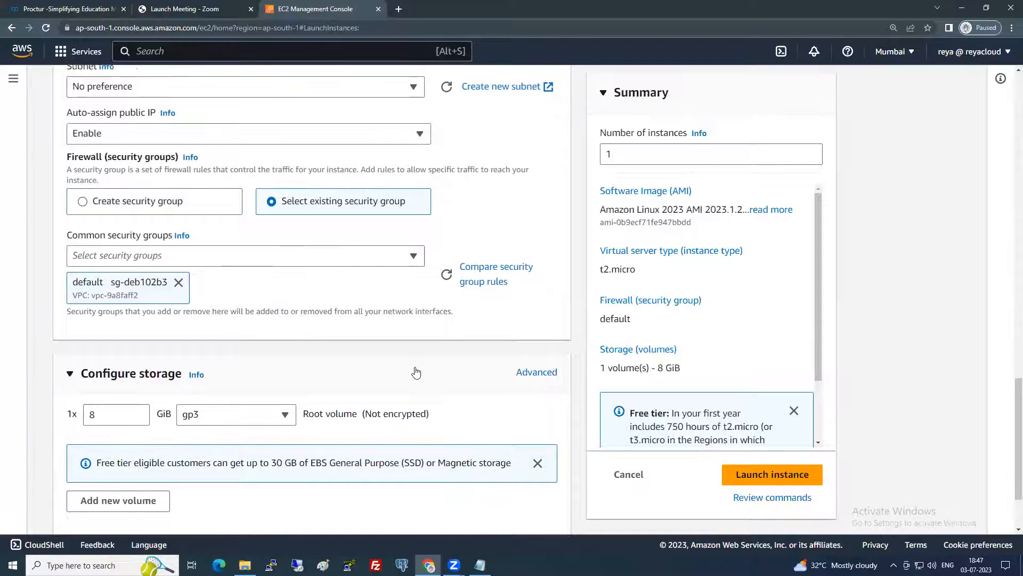
click(115, 497)
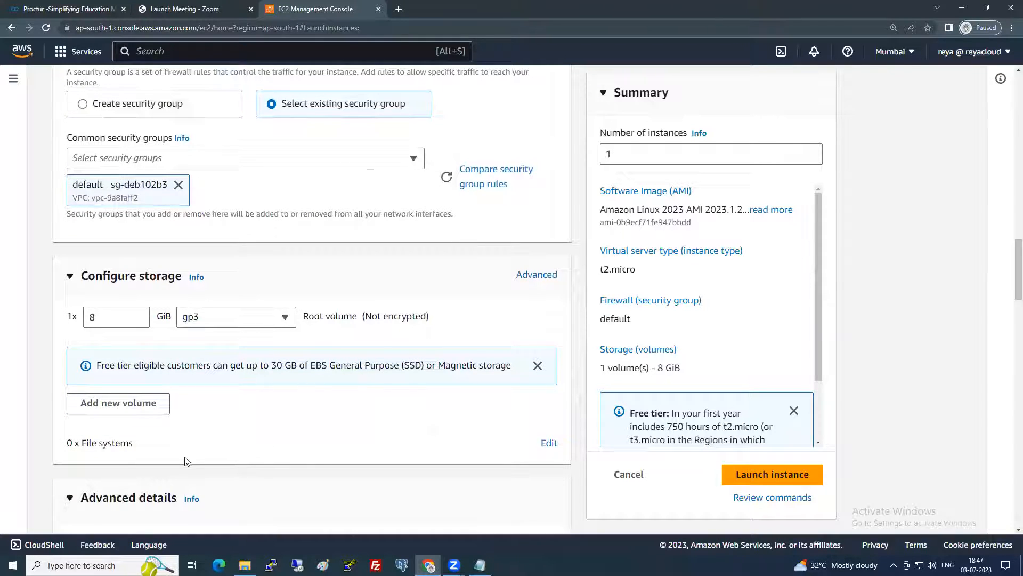
scroll(201, 434, down, 5)
scroll(208, 434, down, 5)
scroll(208, 434, down, 4)
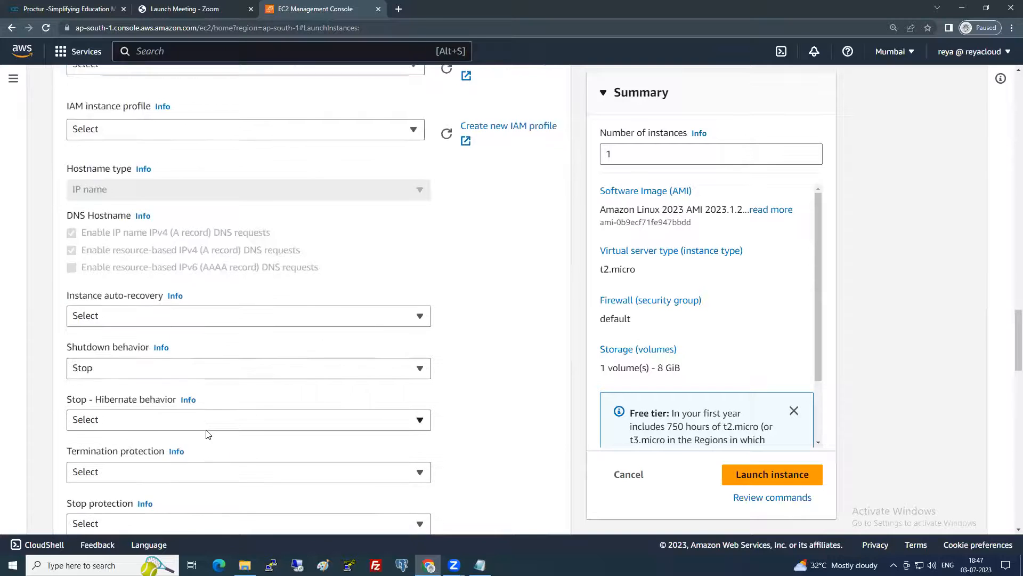
scroll(208, 434, down, 3)
scroll(208, 434, down, 10)
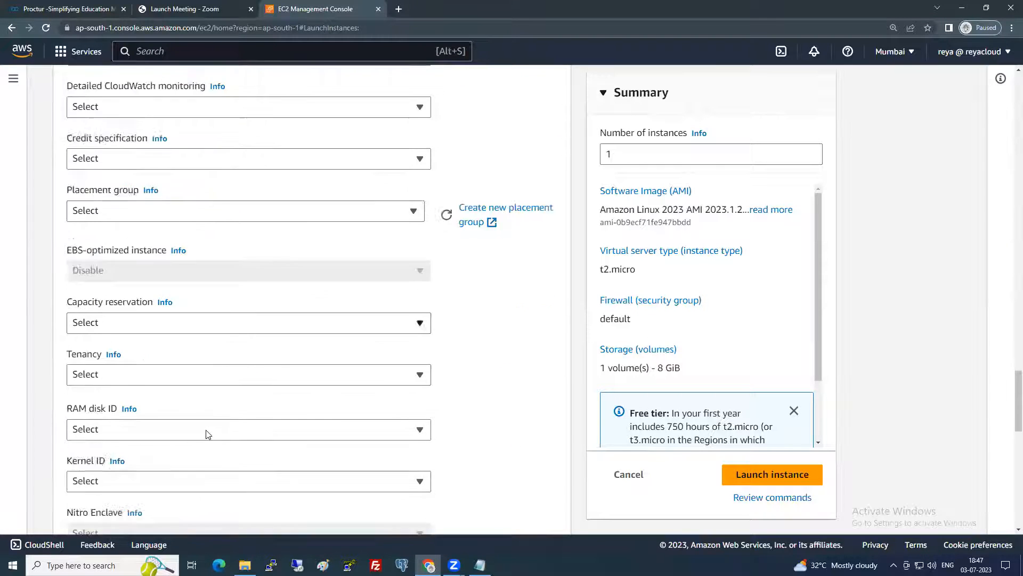
scroll(208, 434, up, 2)
scroll(208, 434, up, 3)
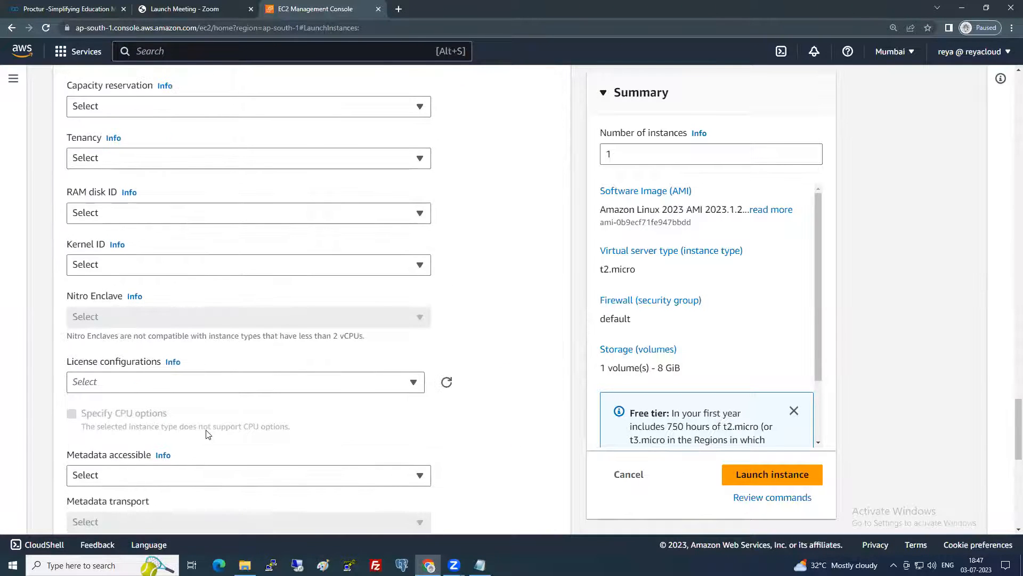
scroll(208, 434, down, 7)
scroll(208, 434, down, 3)
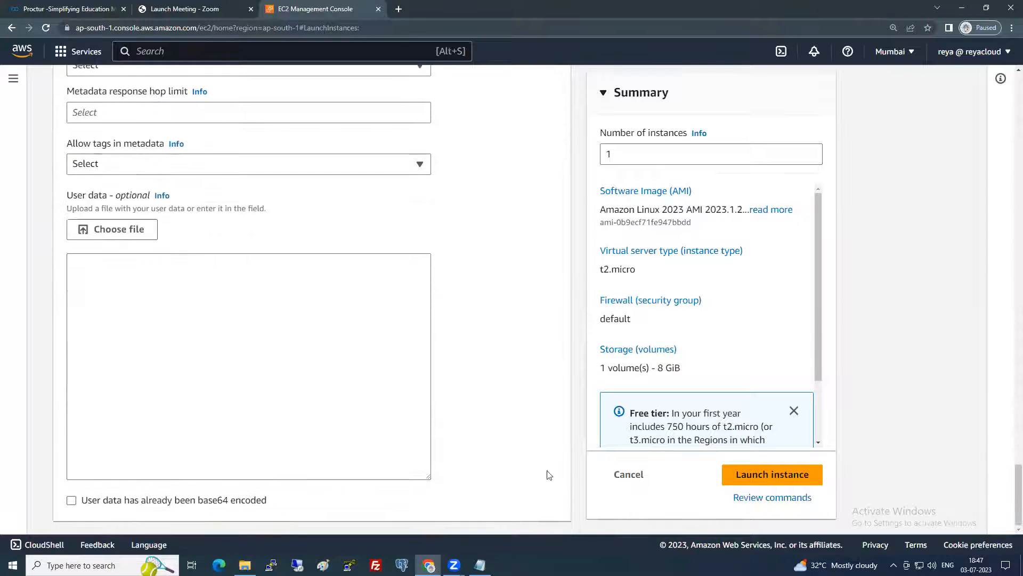
click(628, 476)
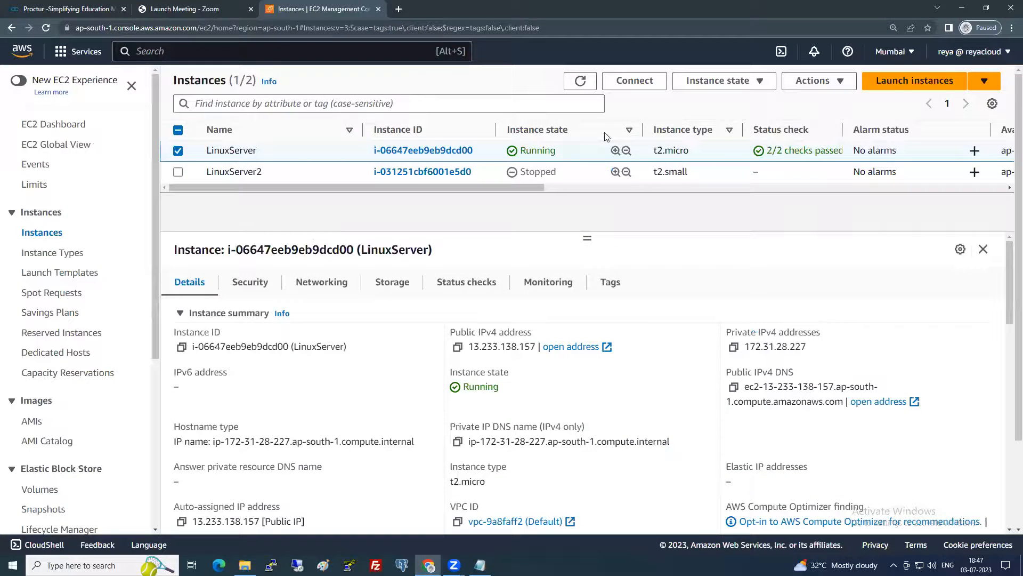
Check the Instance state options, then show the Actions > Security submenu
click(763, 82)
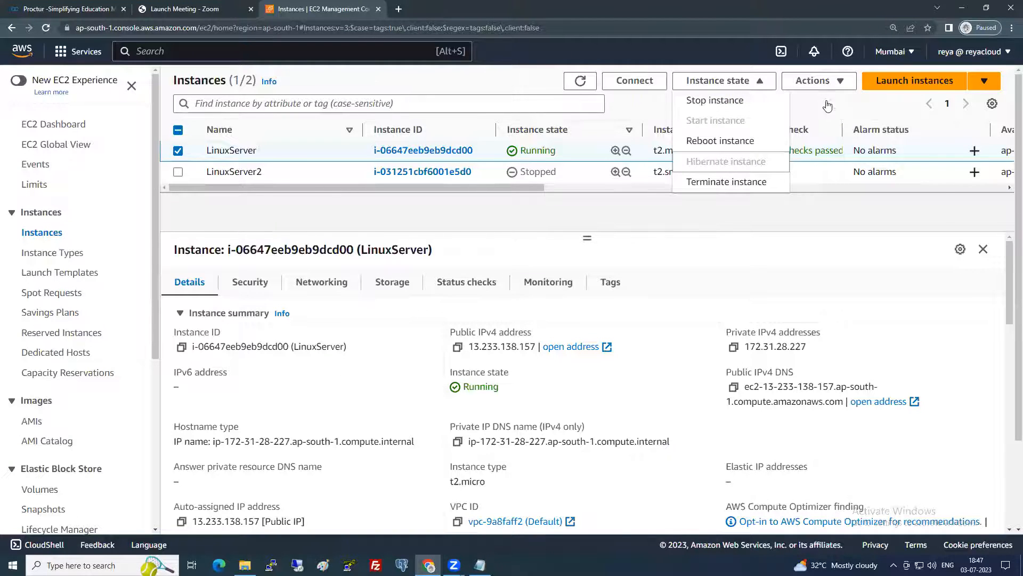
click(827, 83)
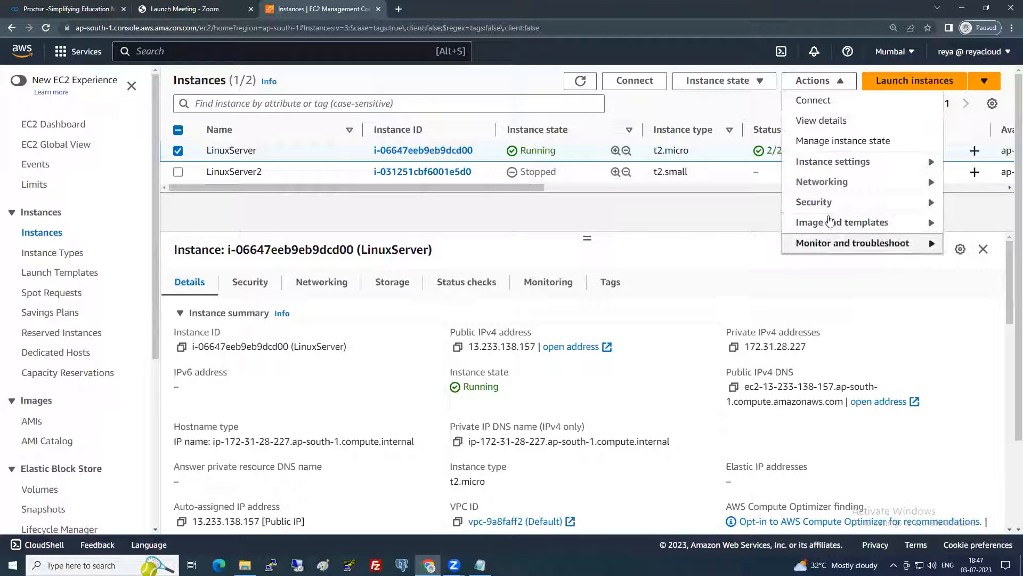
mouse_move(823, 204)
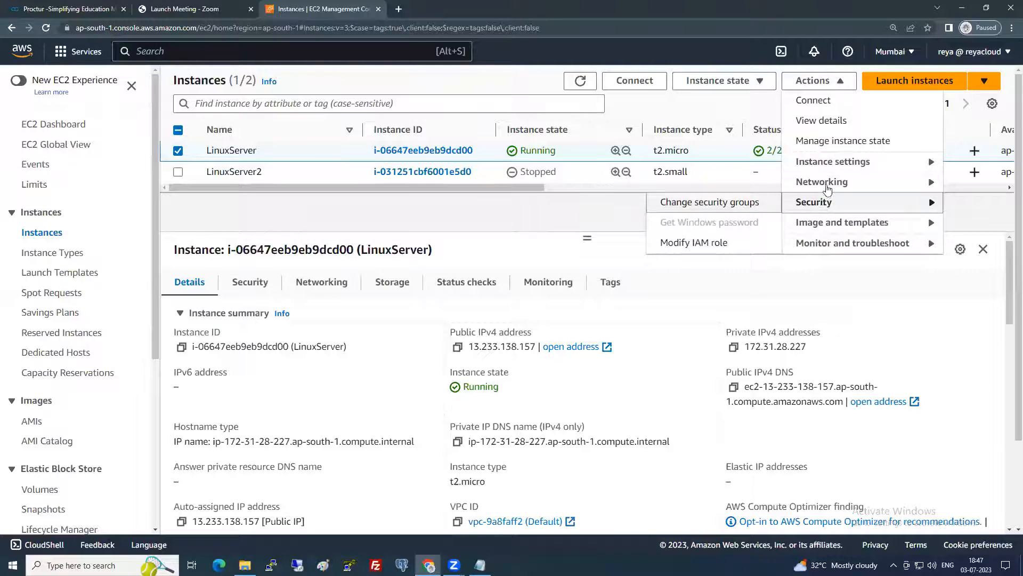
Open Change security groups and highlight the LinuxServer instance ID and default group sg-deb102b3
mouse_move(822, 207)
click(719, 209)
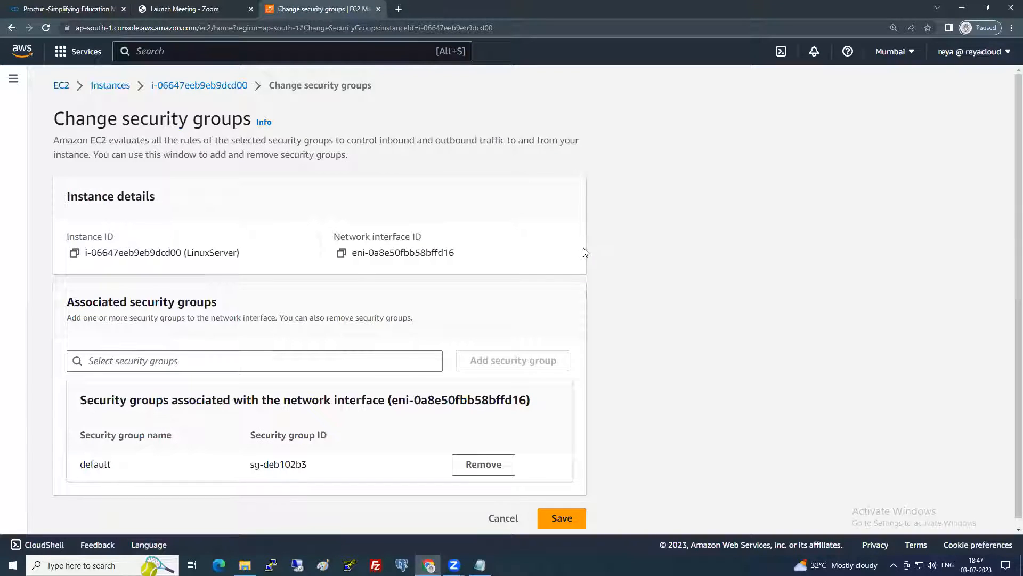
scroll(208, 433, down, 1)
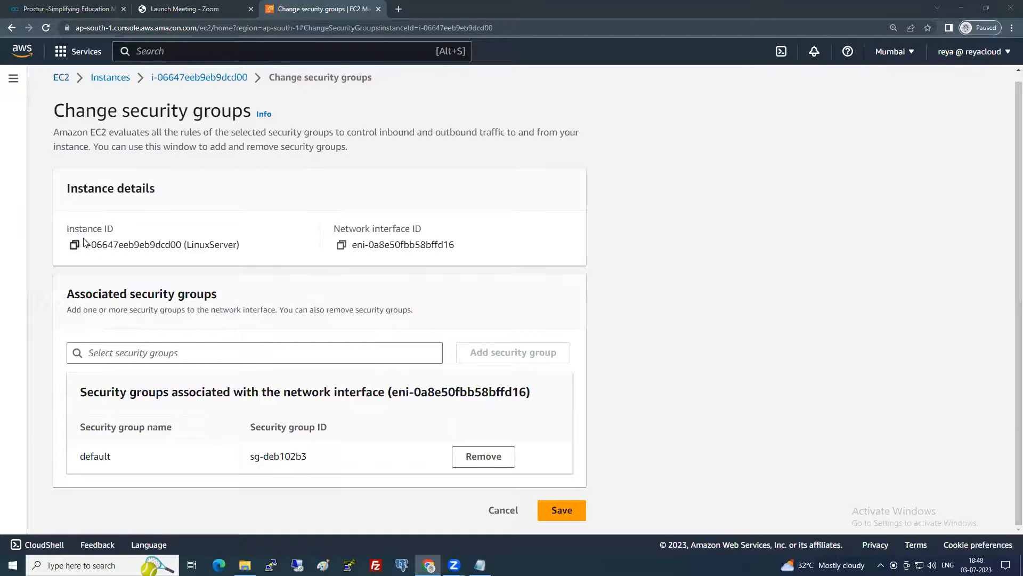
drag(84, 242, 241, 246)
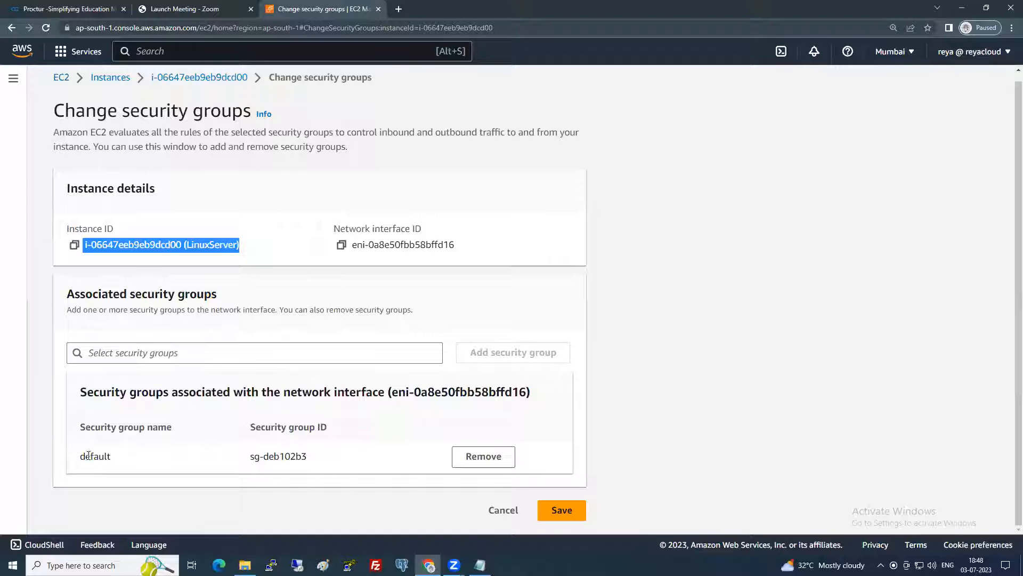
drag(81, 456, 322, 456)
click(322, 505)
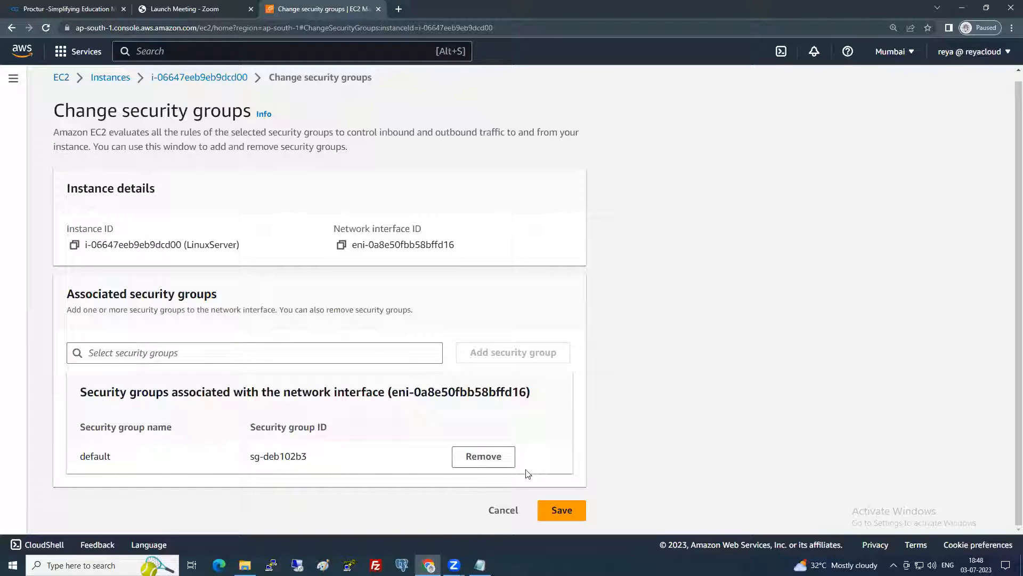
Point out the add-security-group option, then cancel without saving changes
drag(469, 353, 561, 353)
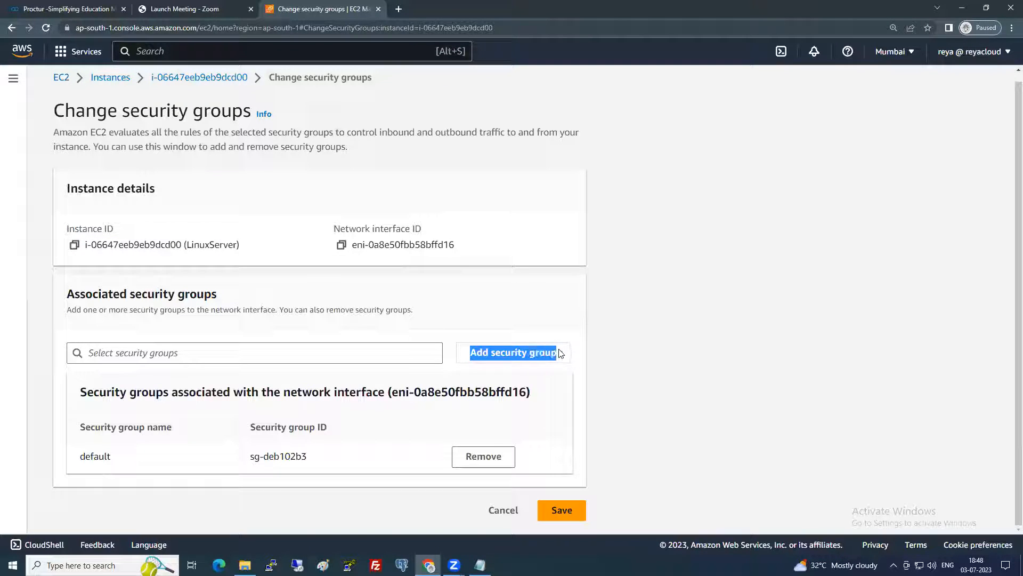
click(673, 363)
drag(465, 355, 640, 356)
click(639, 357)
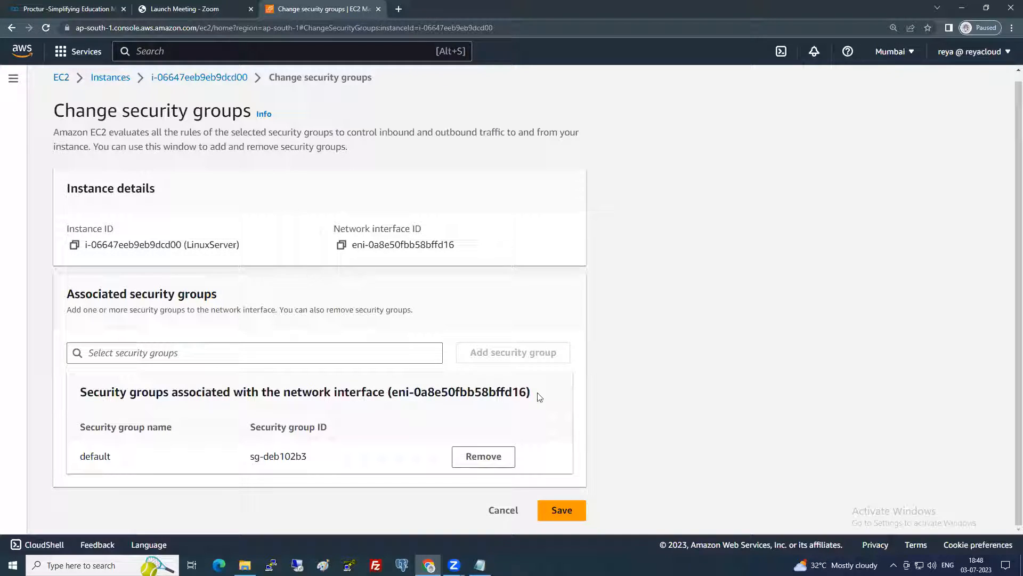
click(513, 509)
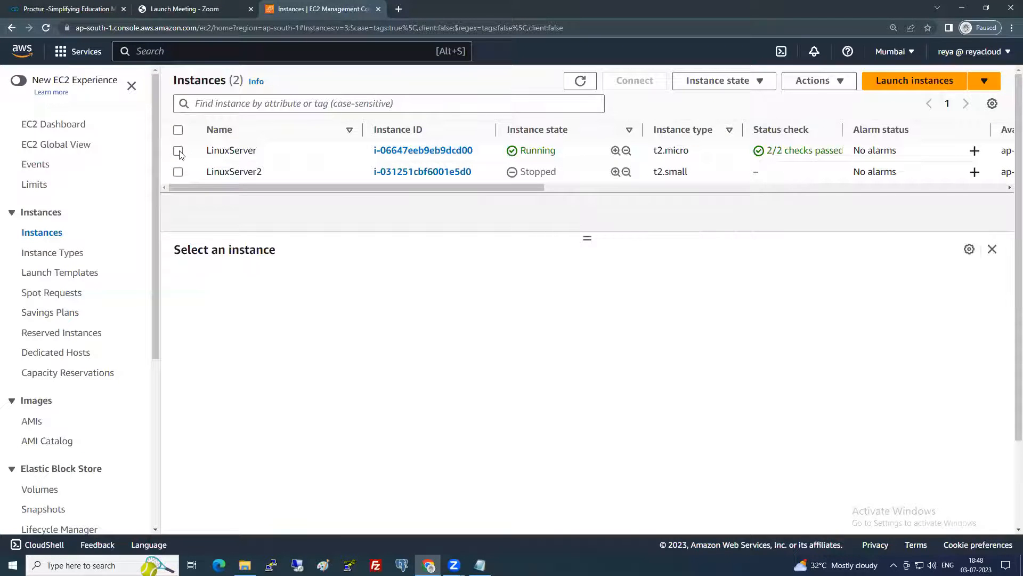
Tick LinuxServer and open its Actions list to reach the Security options
click(178, 150)
click(838, 81)
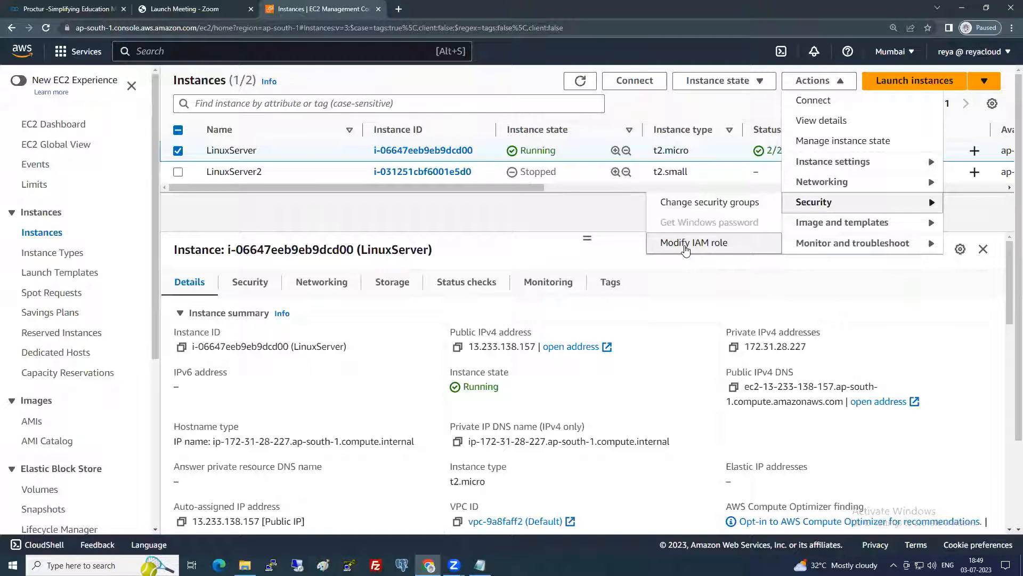
Choose Modify IAM role from the Actions > Security submenu for LinuxServer
click(686, 245)
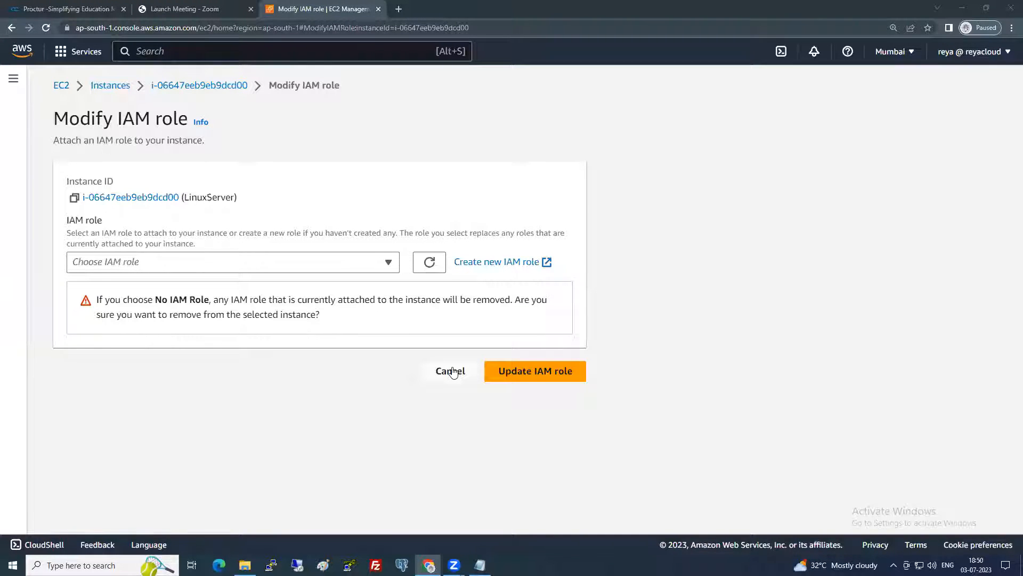
Attach the blablaROle IAM role to the LinuxServer instance
click(382, 262)
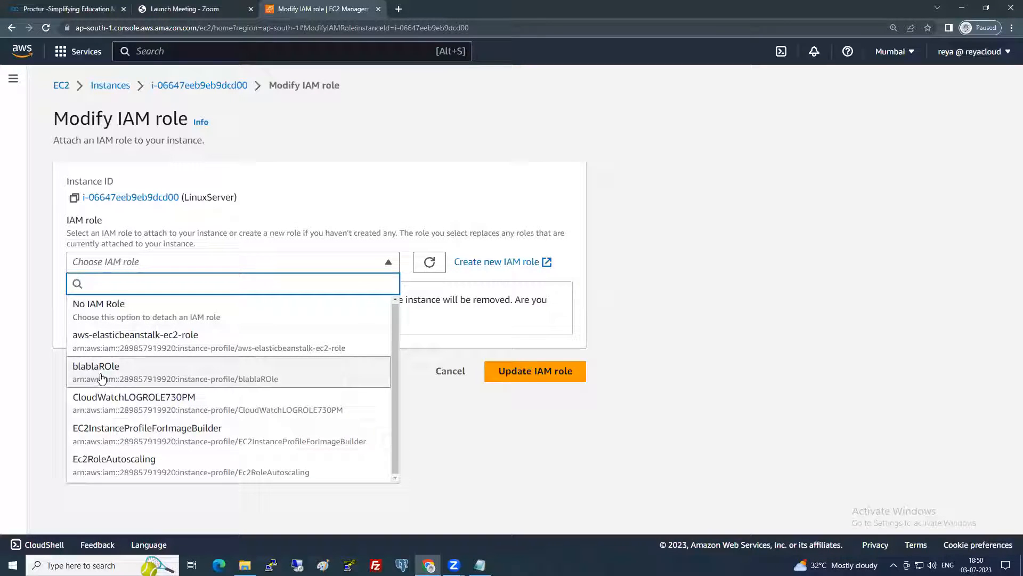
click(132, 372)
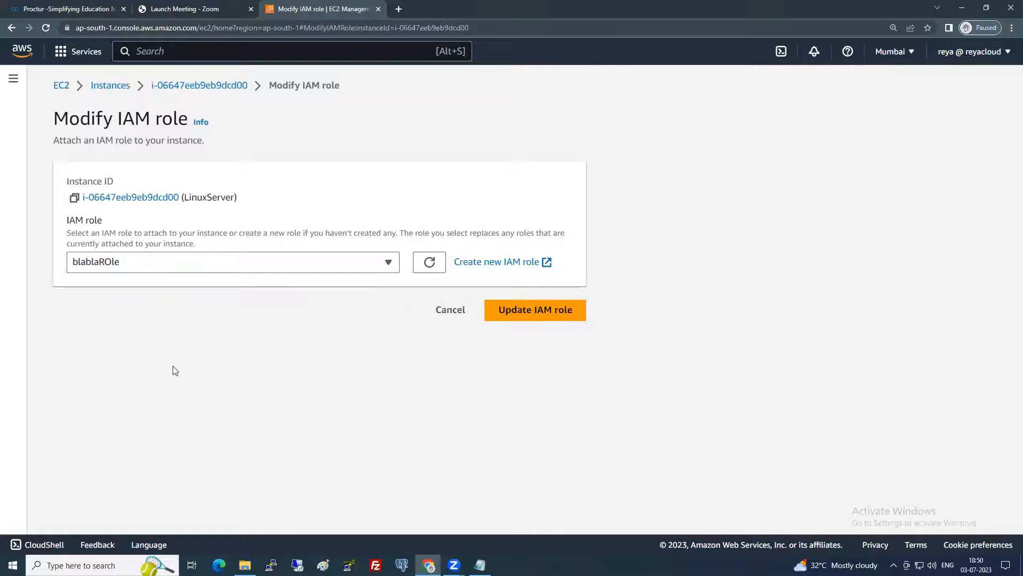
click(555, 319)
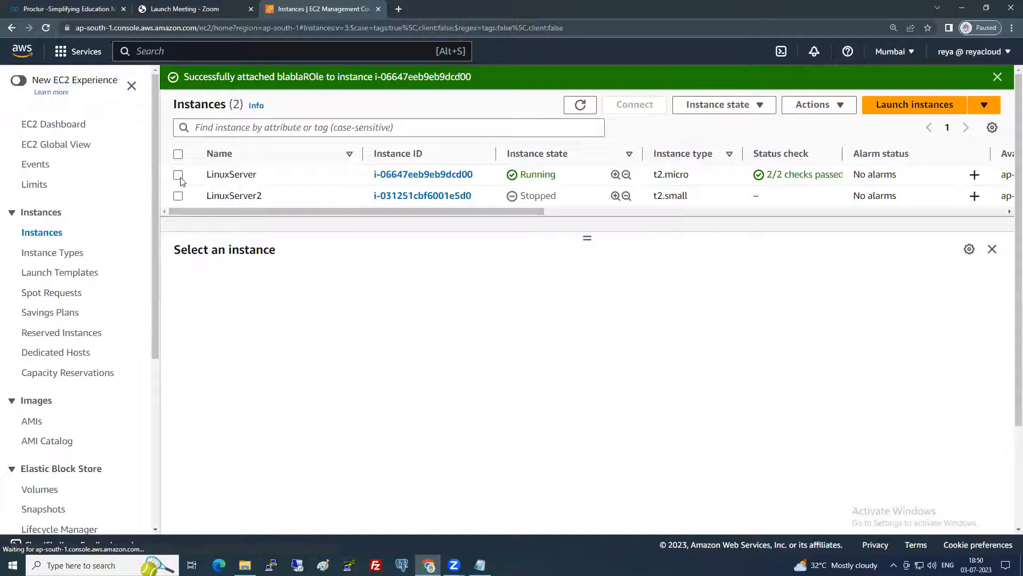
Reopen Modify IAM role, set it to No IAM Role, and confirm the detach with 'Detach'
click(180, 178)
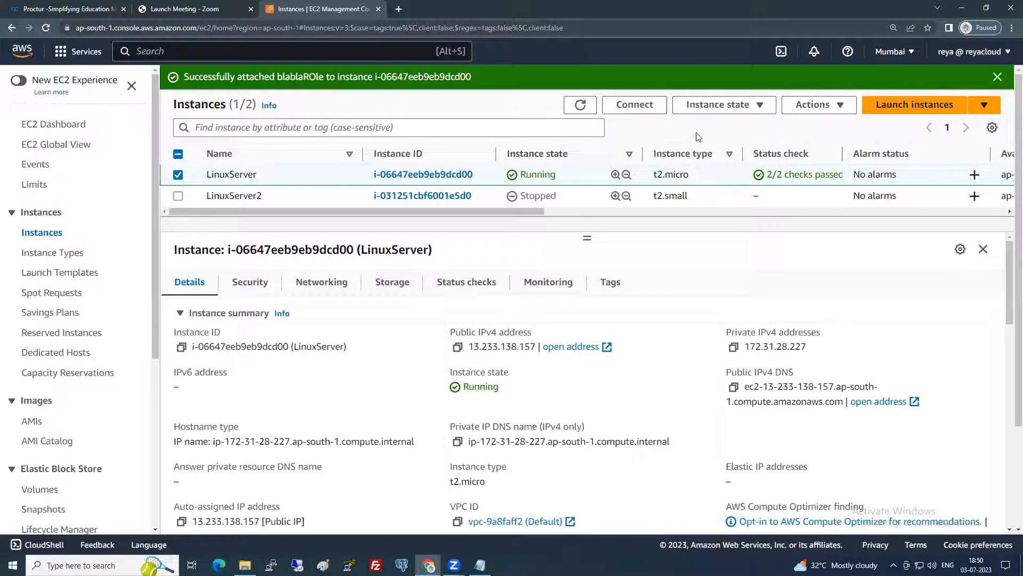
click(821, 105)
mouse_move(828, 229)
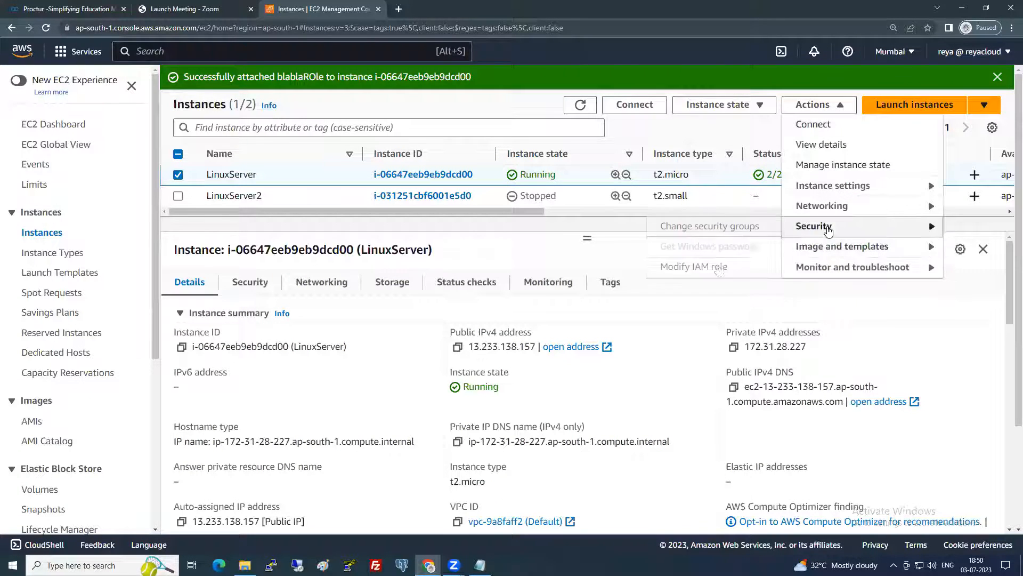
click(692, 266)
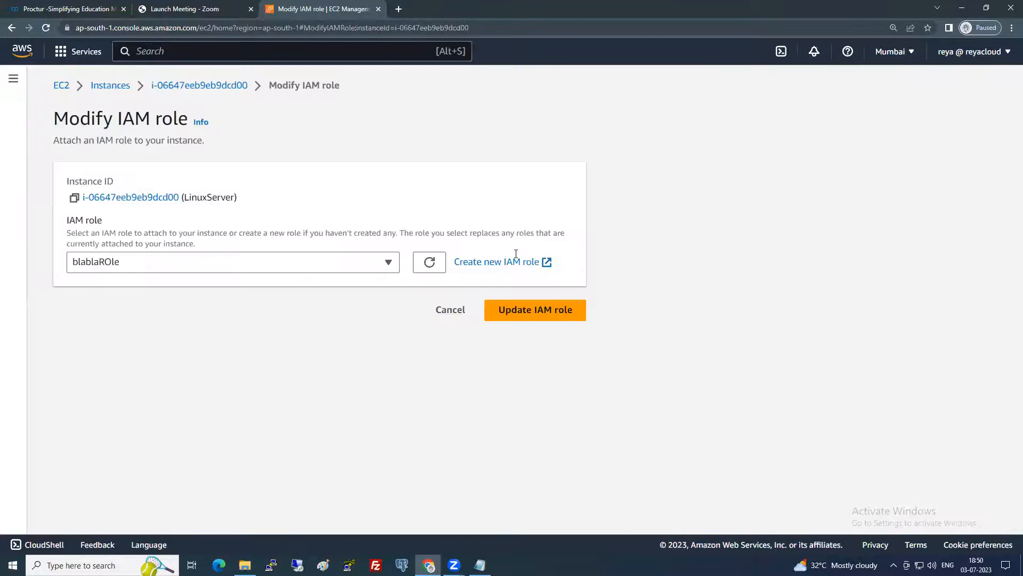
click(368, 262)
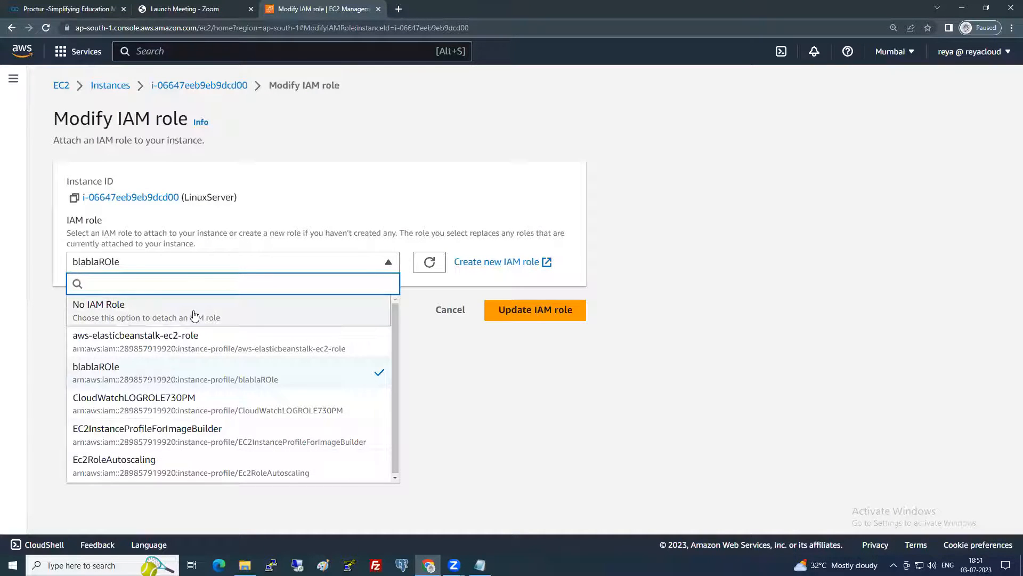
click(125, 303)
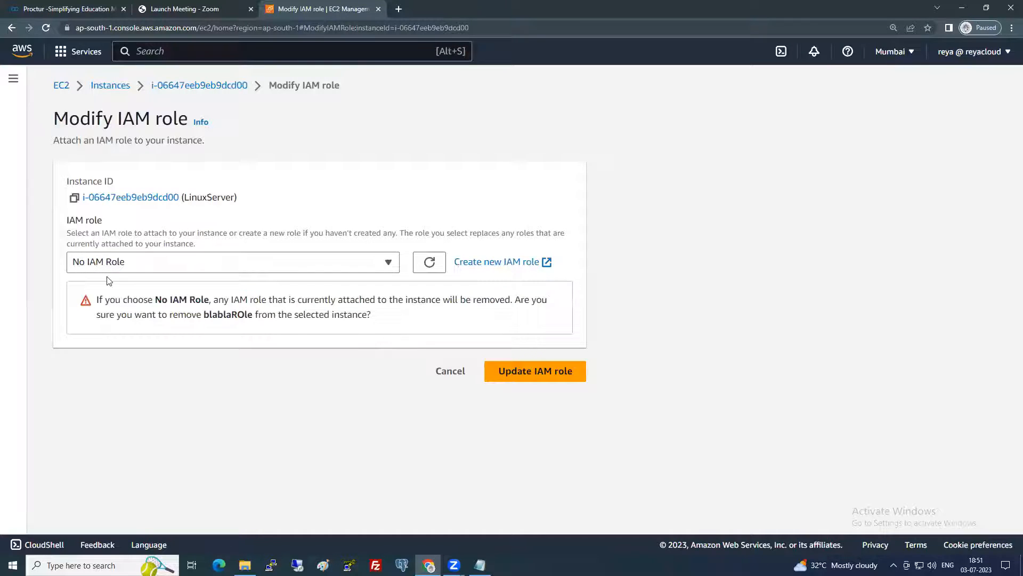
click(526, 376)
click(406, 394)
text(Detach)
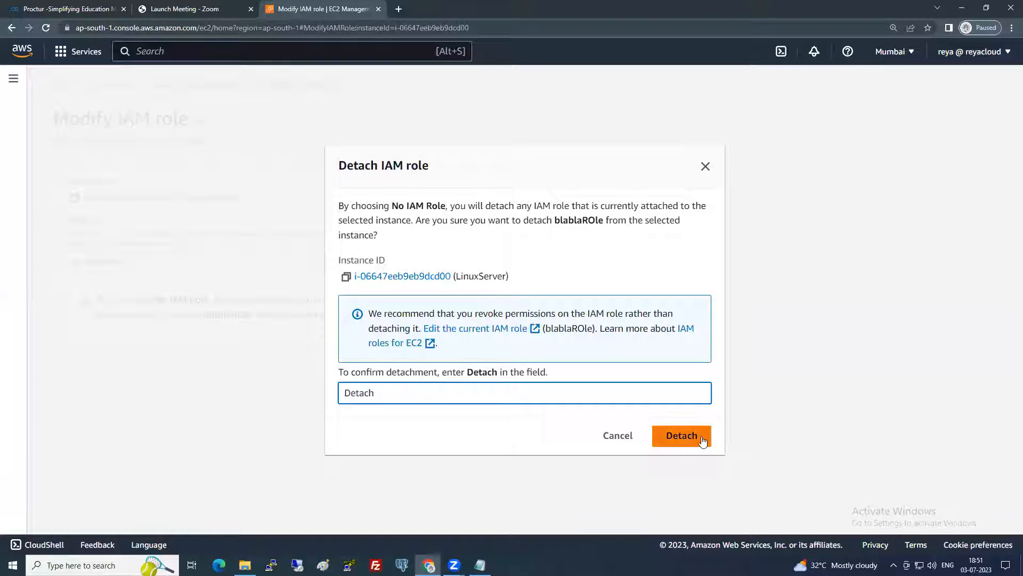
click(682, 435)
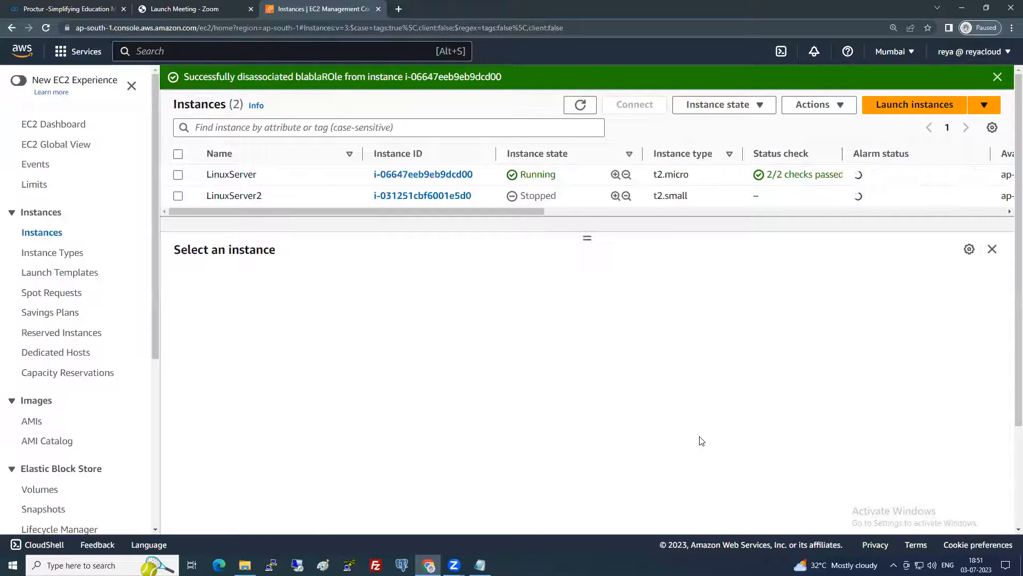
Select LinuxServer and choose Get system log under Monitor and troubleshoot
click(181, 176)
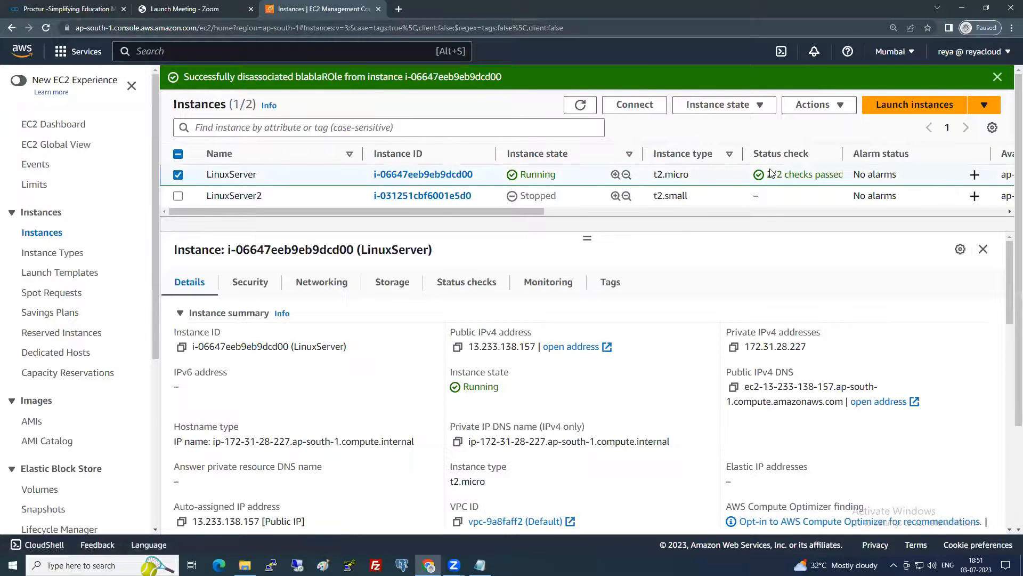
click(826, 111)
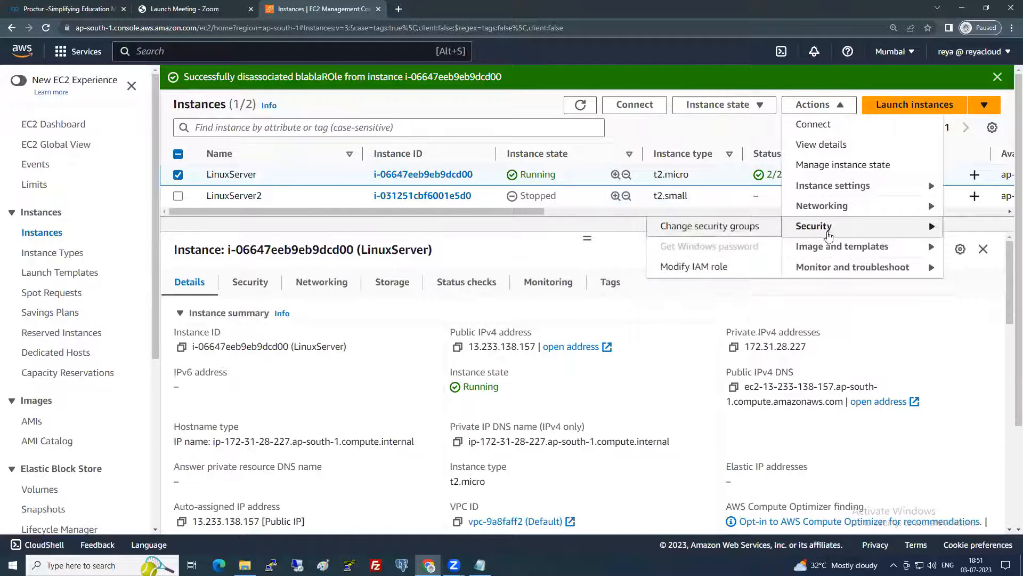
mouse_move(824, 250)
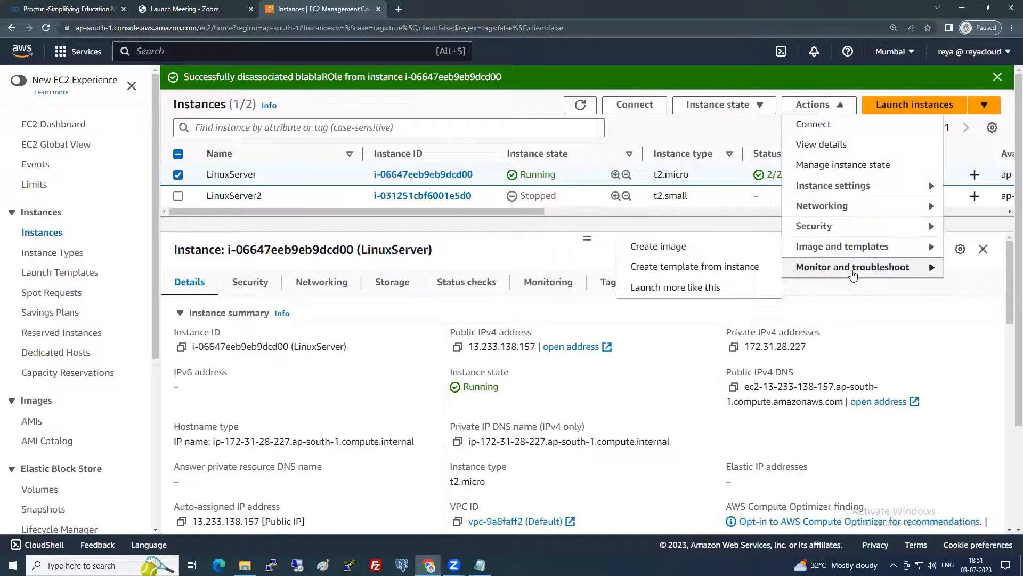
mouse_move(851, 273)
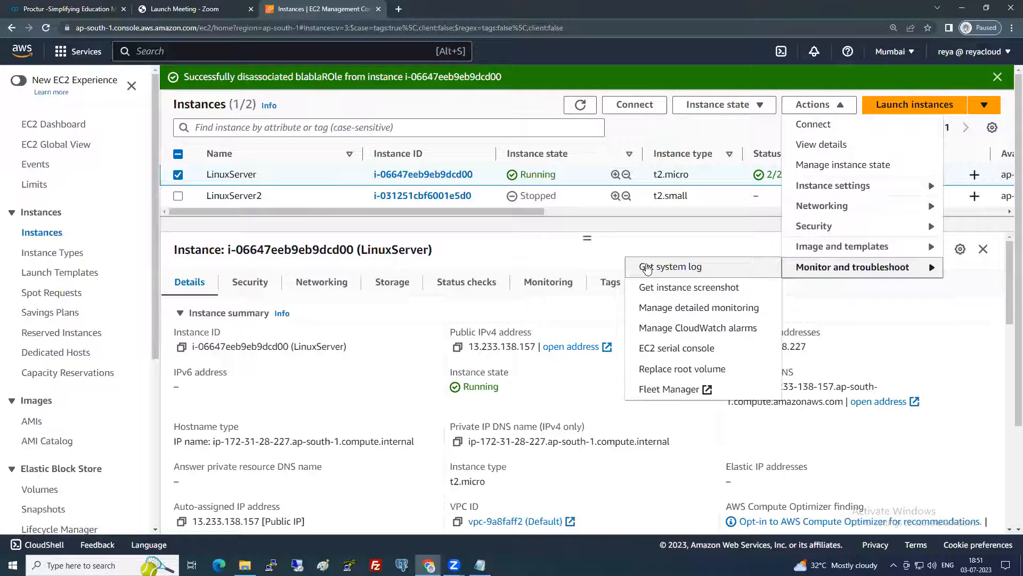
click(647, 268)
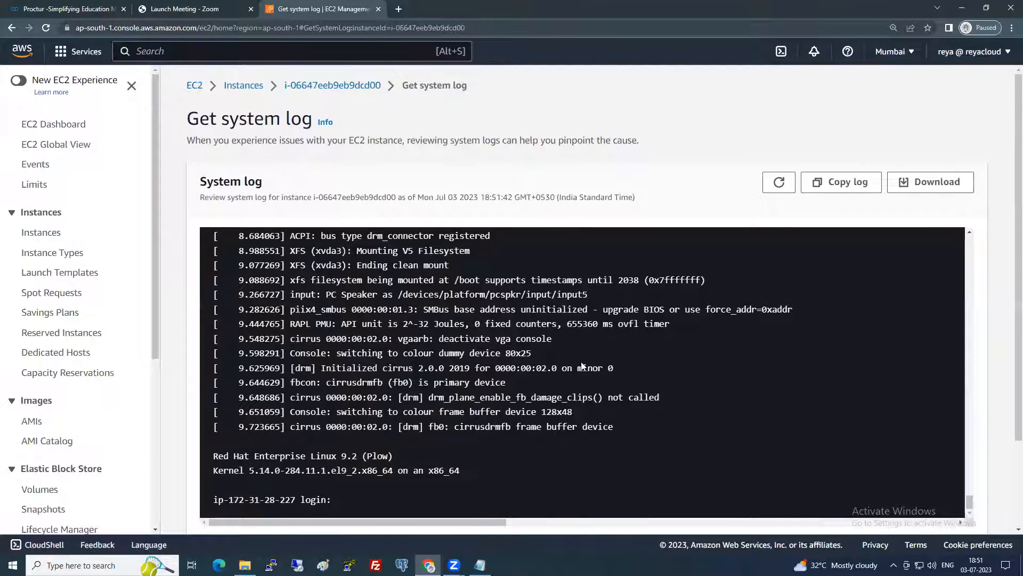
Scroll through LinuxServer's system log to read the boot messages
scroll(582, 362, up, 2)
scroll(582, 362, up, 20)
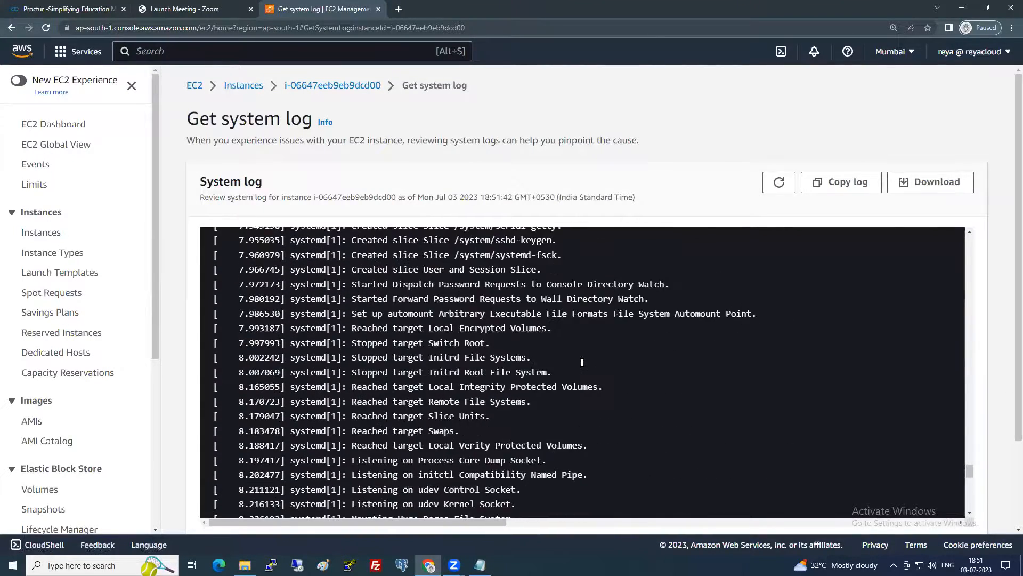
scroll(579, 363, up, 5)
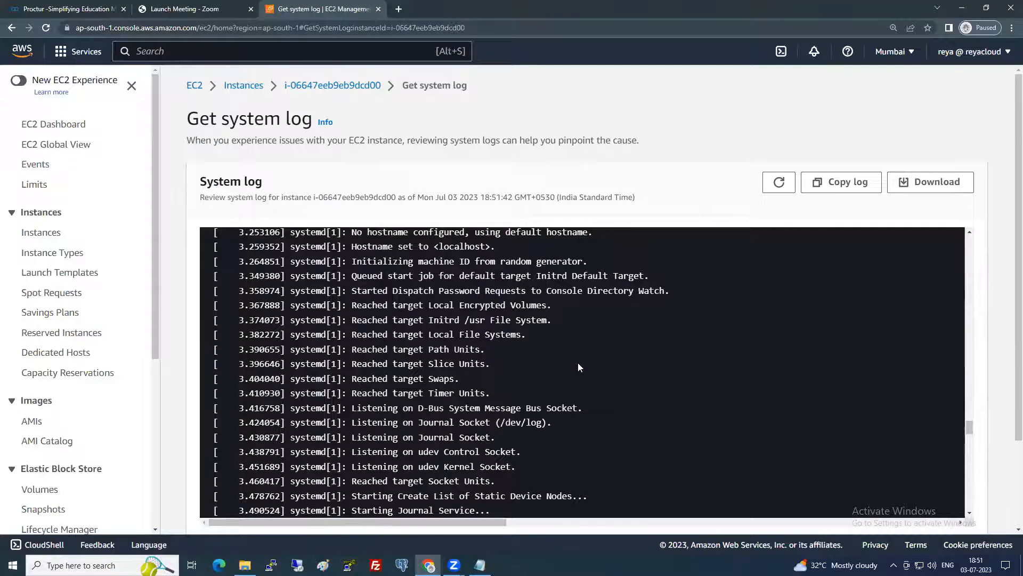
scroll(578, 362, up, 5)
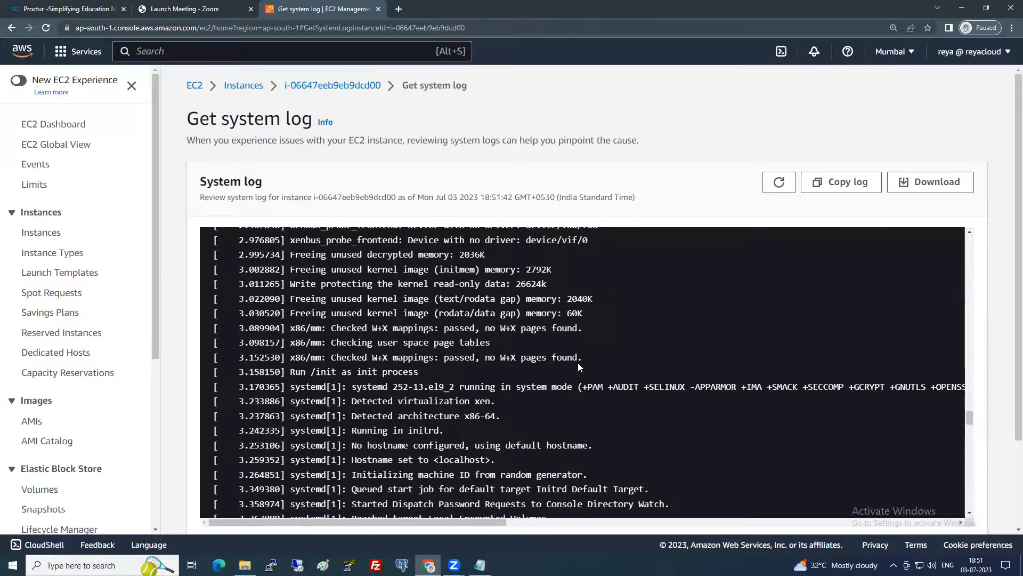
scroll(578, 364, up, 10)
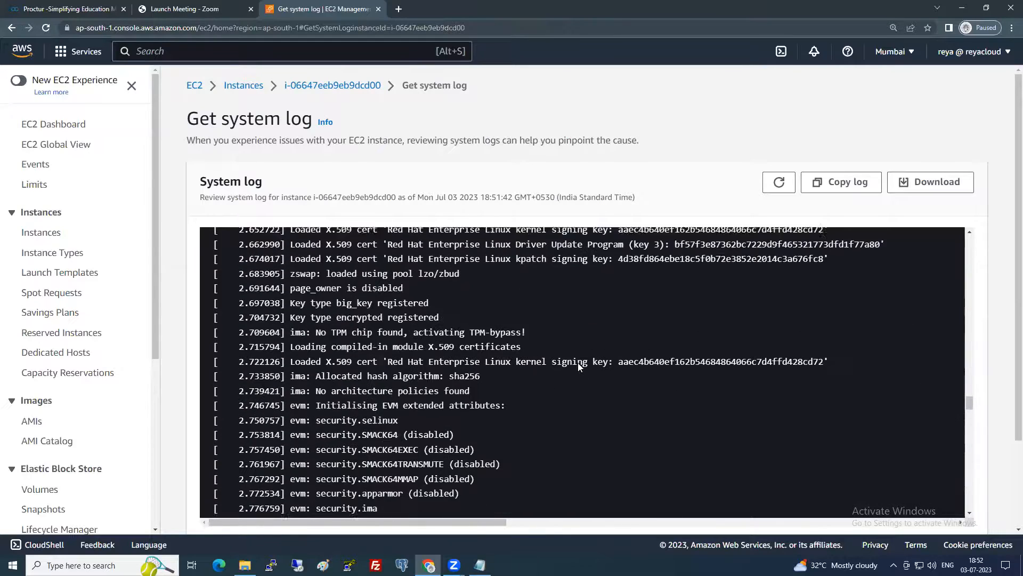
scroll(578, 362, up, 15)
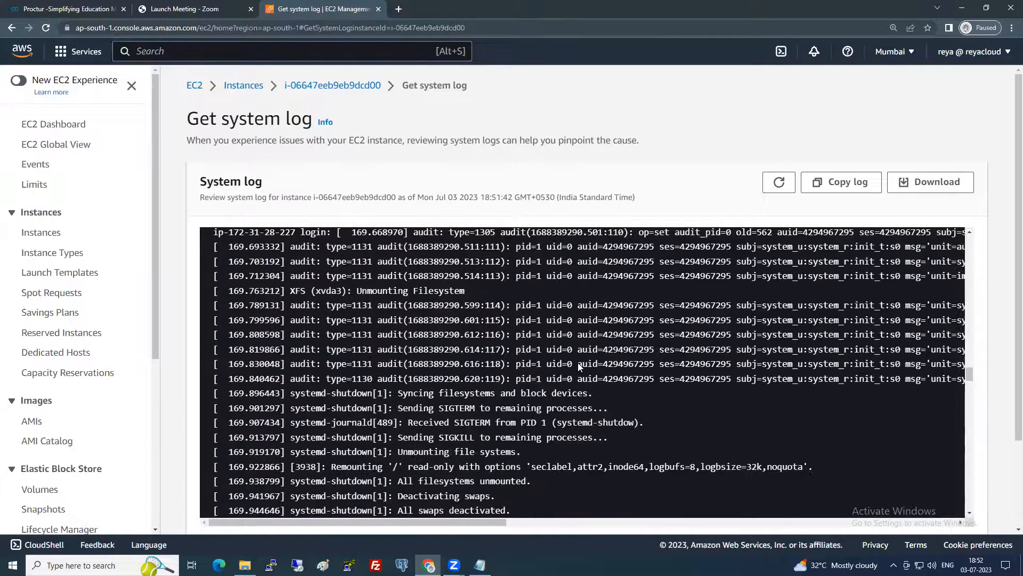
scroll(577, 362, up, 5)
scroll(578, 362, down, 15)
scroll(578, 365, down, 15)
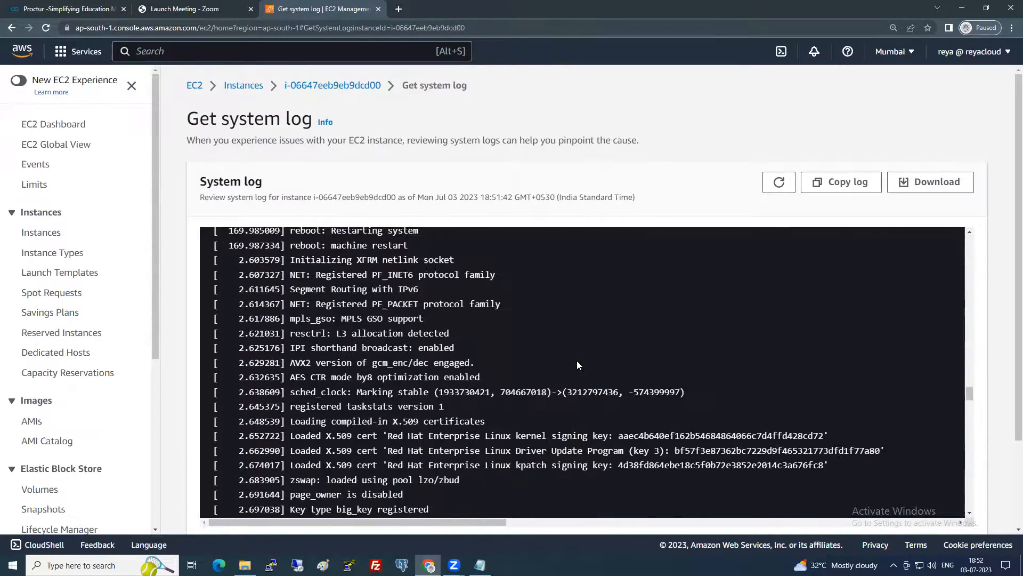
scroll(578, 362, down, 20)
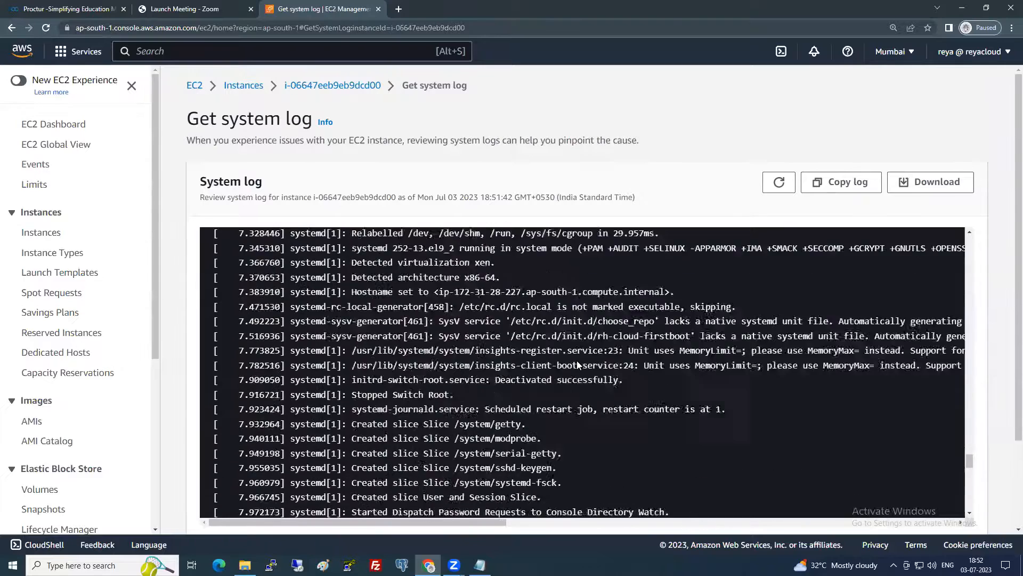
scroll(576, 362, down, 4)
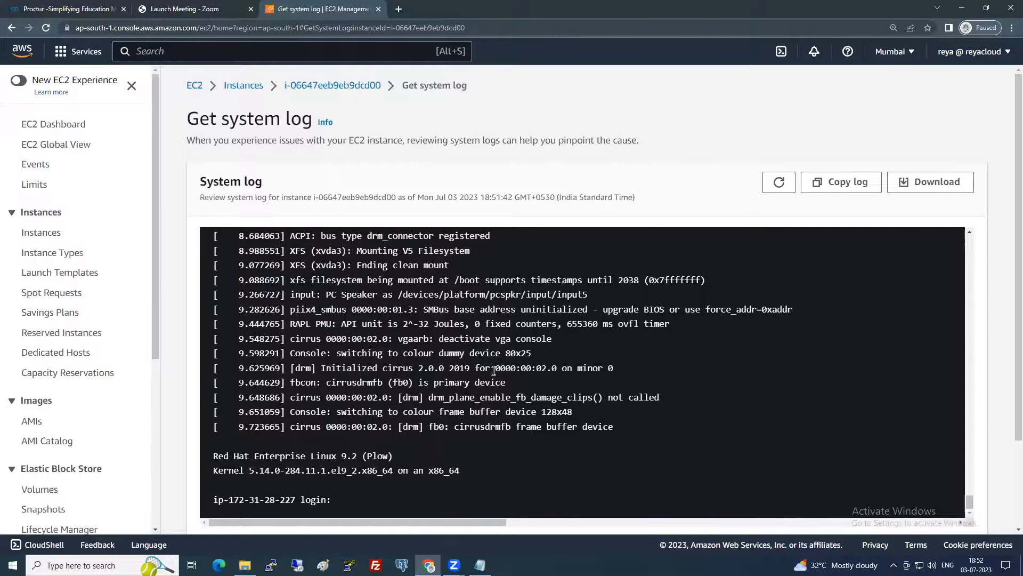
Highlight the 'Detected virtualization xen' line, then return to the Instances list
scroll(493, 371, up, 2)
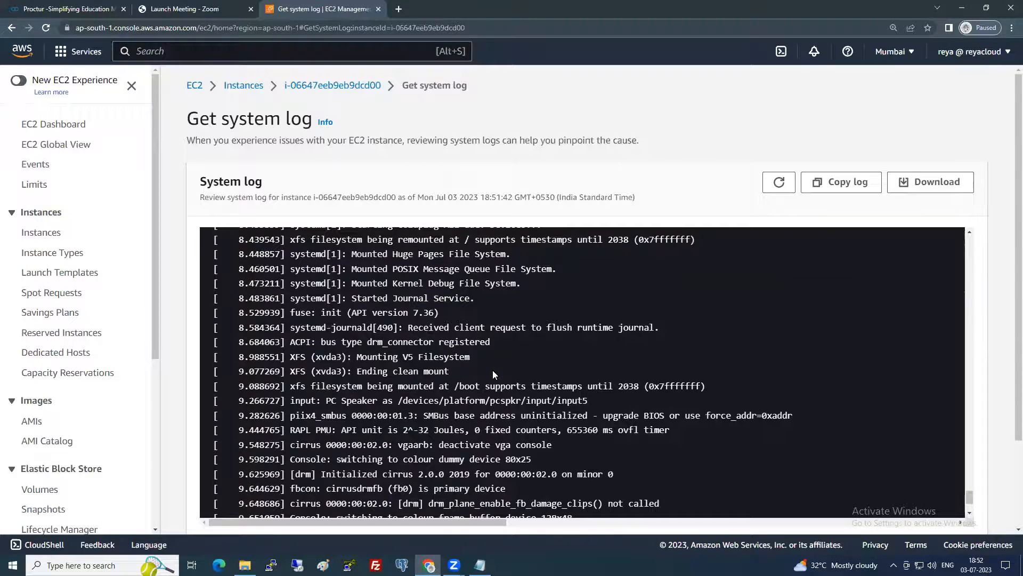
scroll(493, 373, up, 2)
scroll(494, 372, up, 2)
scroll(494, 373, up, 3)
scroll(492, 373, up, 5)
scroll(493, 372, up, 2)
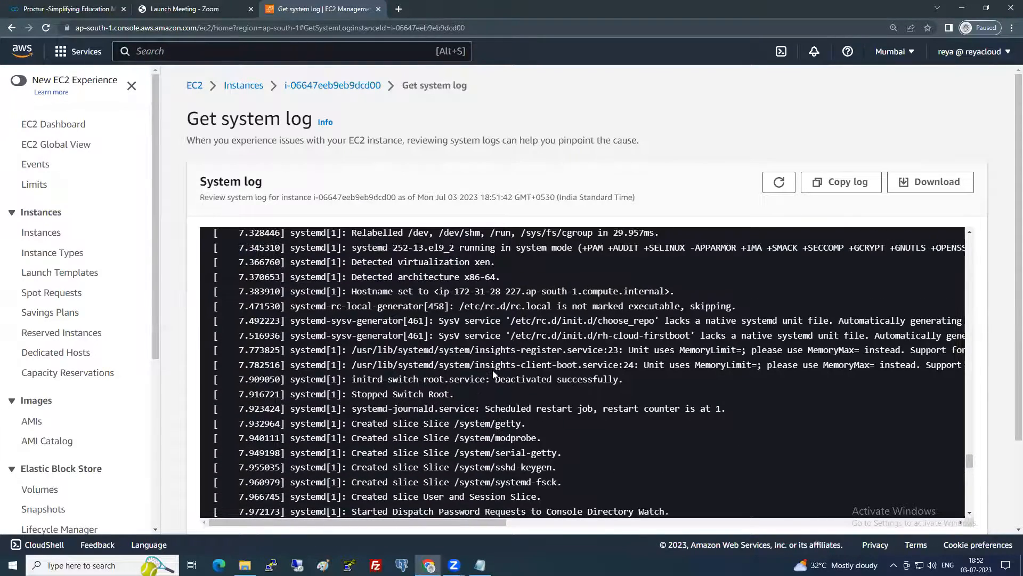
drag(352, 262, 490, 262)
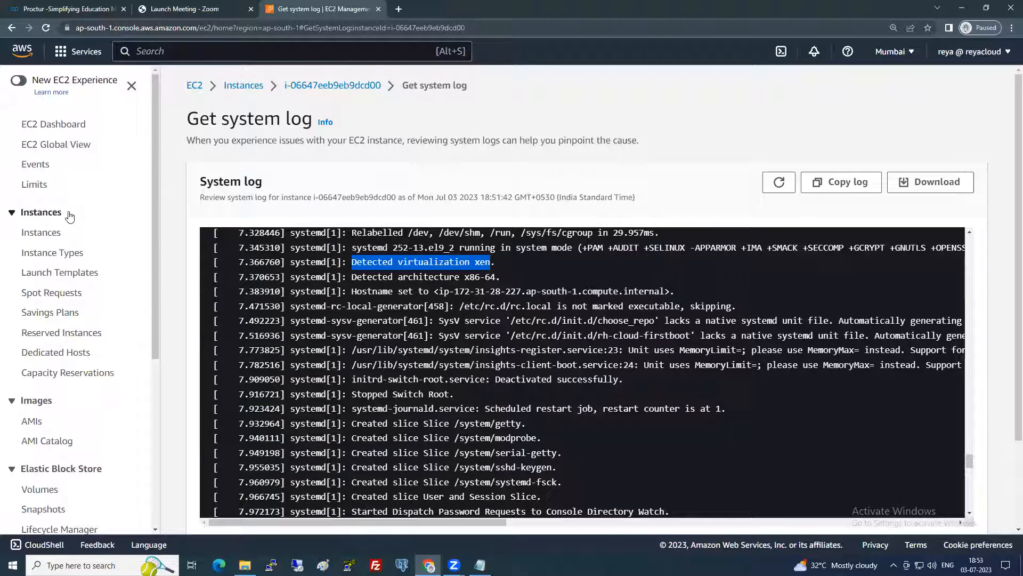
click(48, 233)
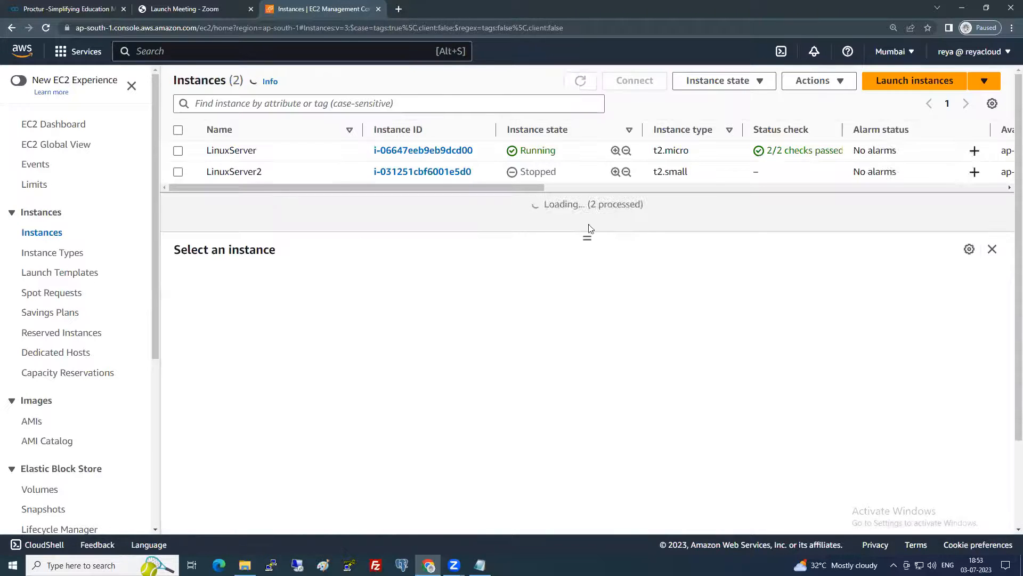
Select LinuxServer and show its Actions > Monitor and troubleshoot submenu
click(179, 150)
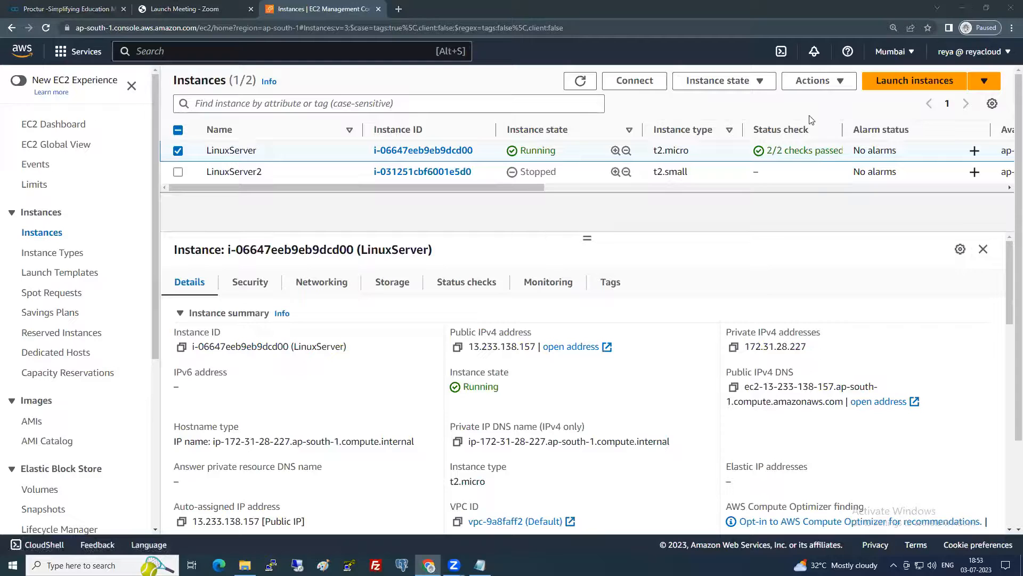
click(827, 83)
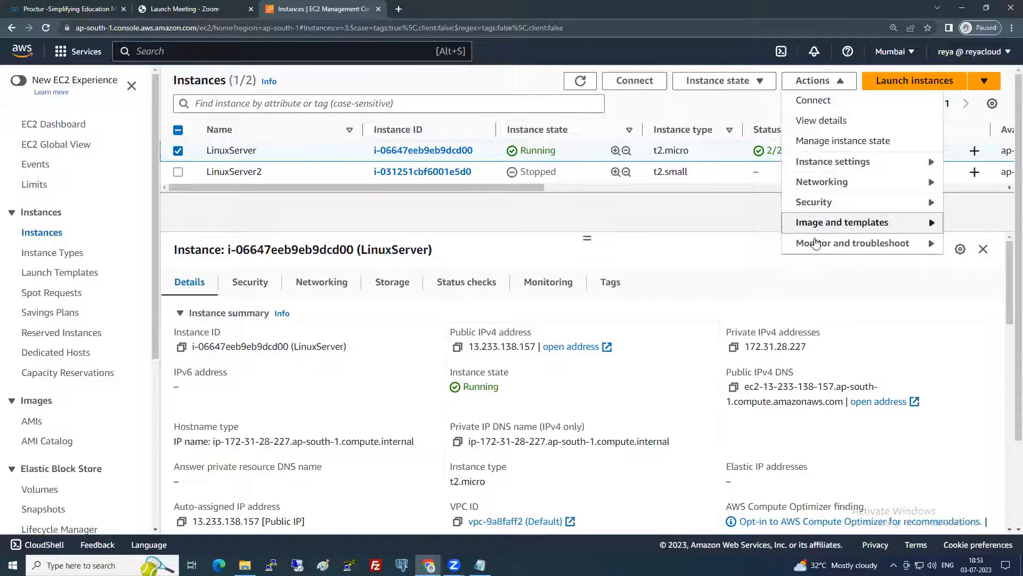
mouse_move(816, 243)
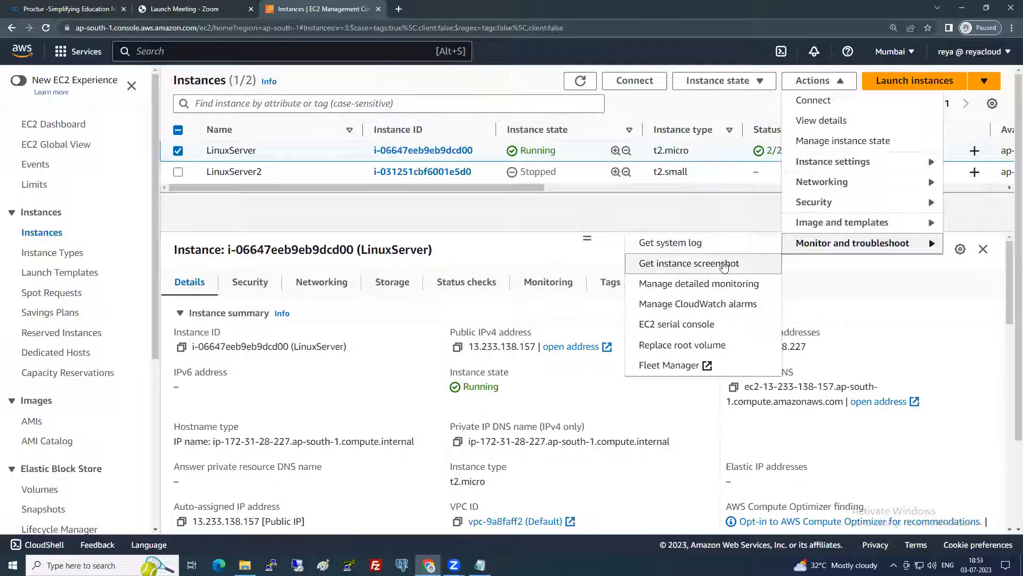
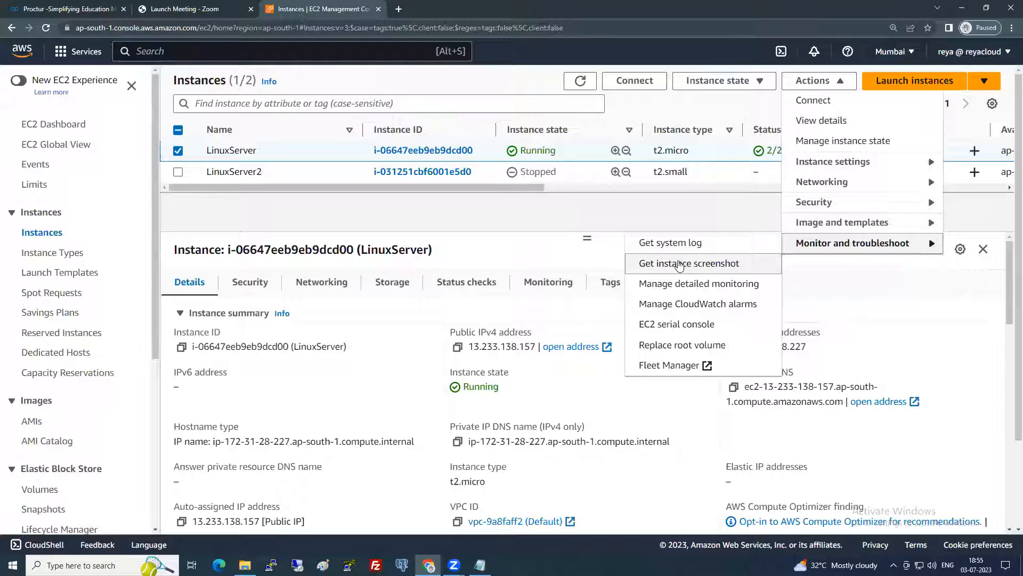
View LinuxServer's console screenshot, zoomed in on the Red Hat login prompt, then return to Instances
click(679, 265)
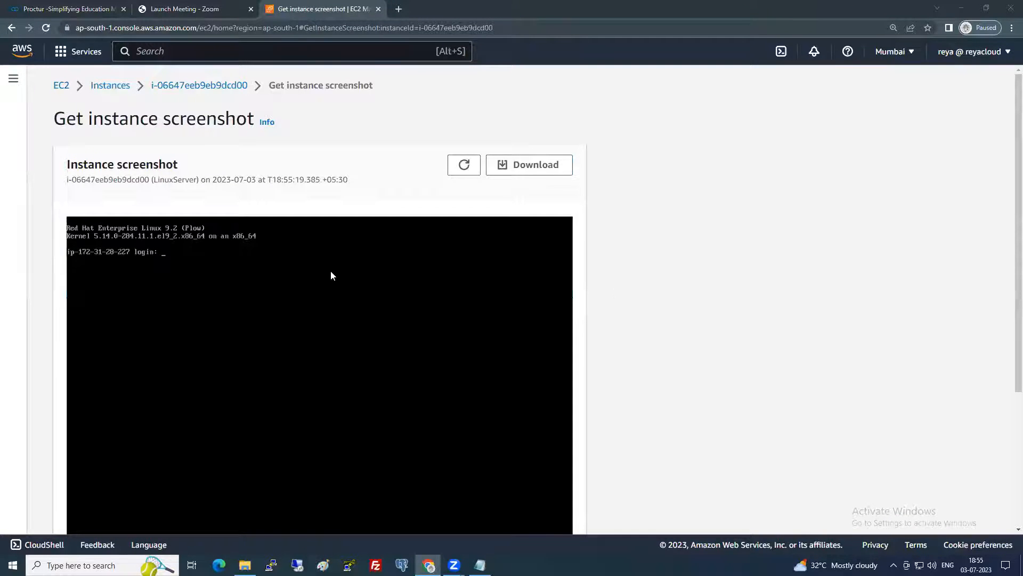
key(ctrl+plus)
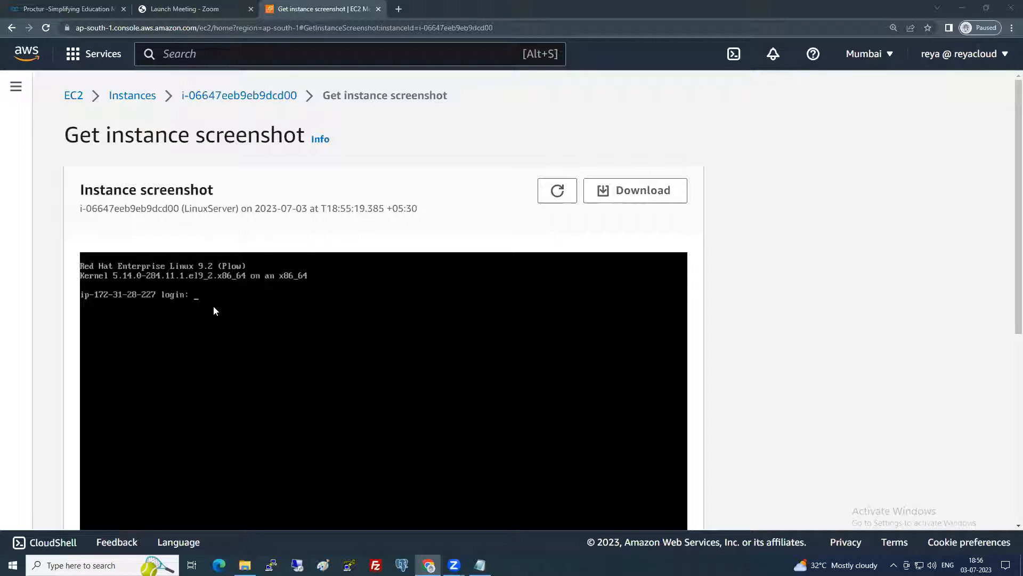
key(ctrl+minus)
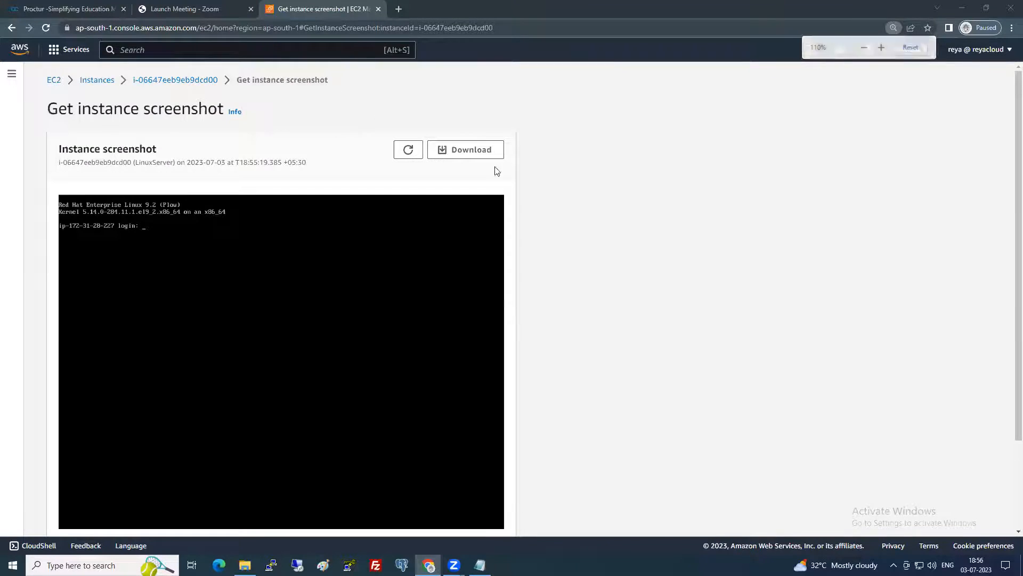
click(113, 82)
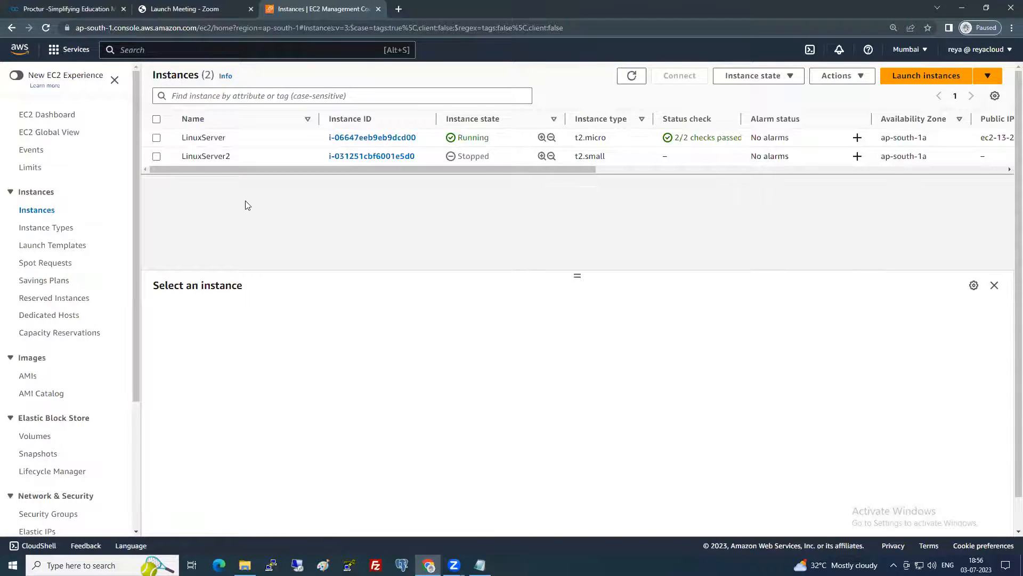
Select the stopped LinuxServer2 and show its Actions > Monitor and troubleshoot options
key(ctrl+plus)
click(181, 174)
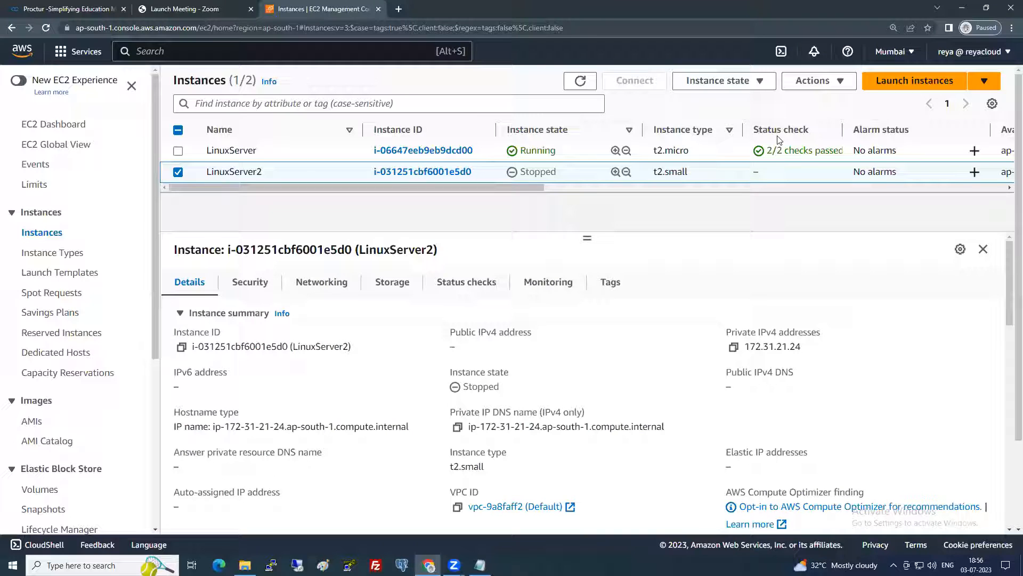
click(815, 80)
click(845, 245)
click(816, 81)
click(853, 243)
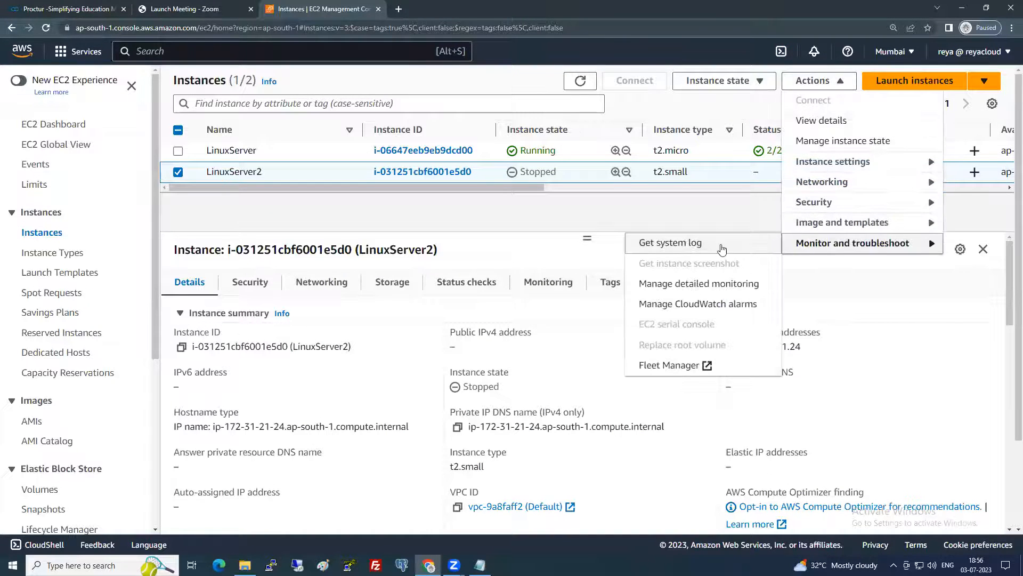
Switch the selection to running LinuxServer and show its Monitor and troubleshoot actions
click(179, 172)
click(178, 151)
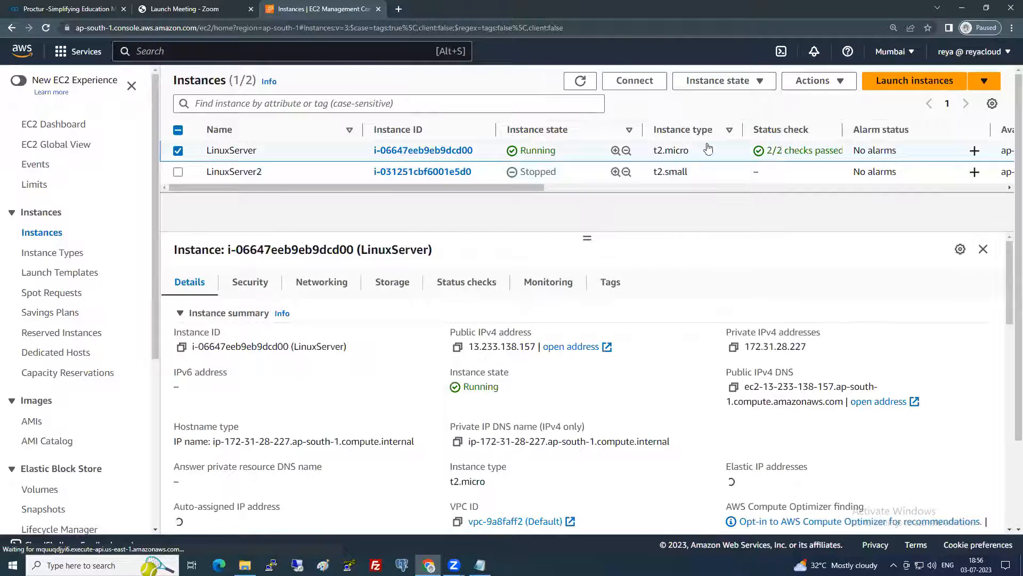
click(842, 88)
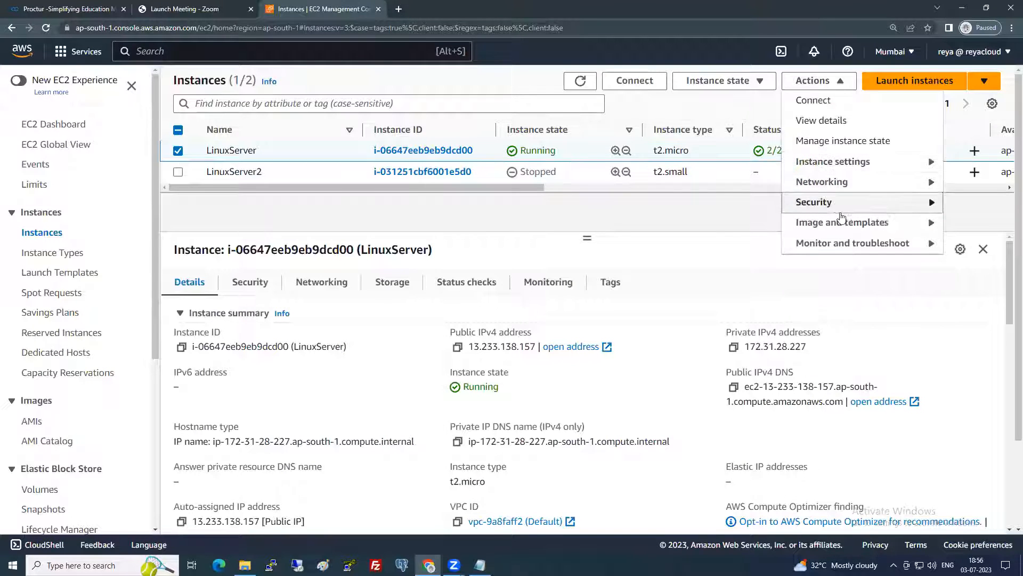
click(840, 243)
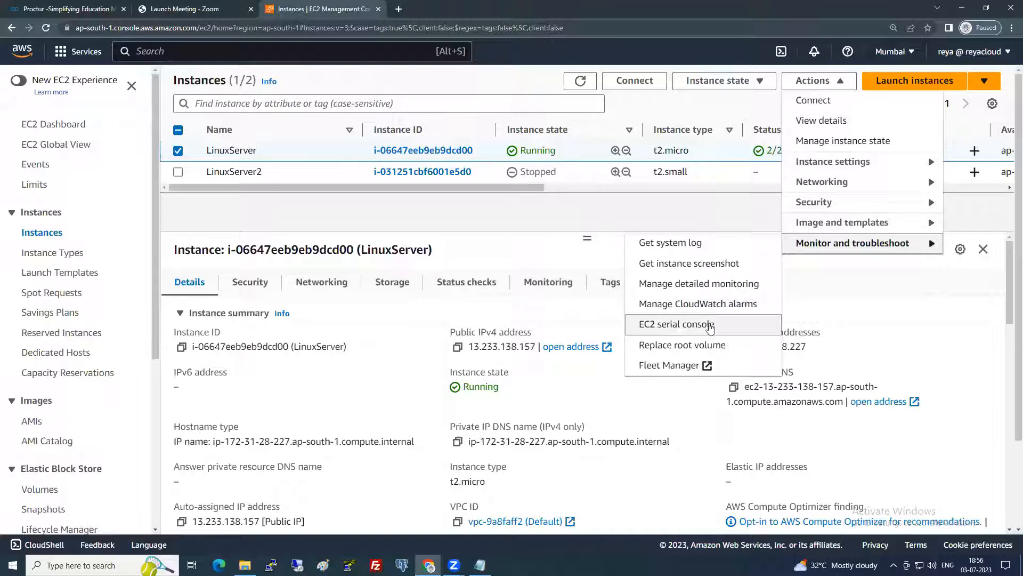
click(669, 331)
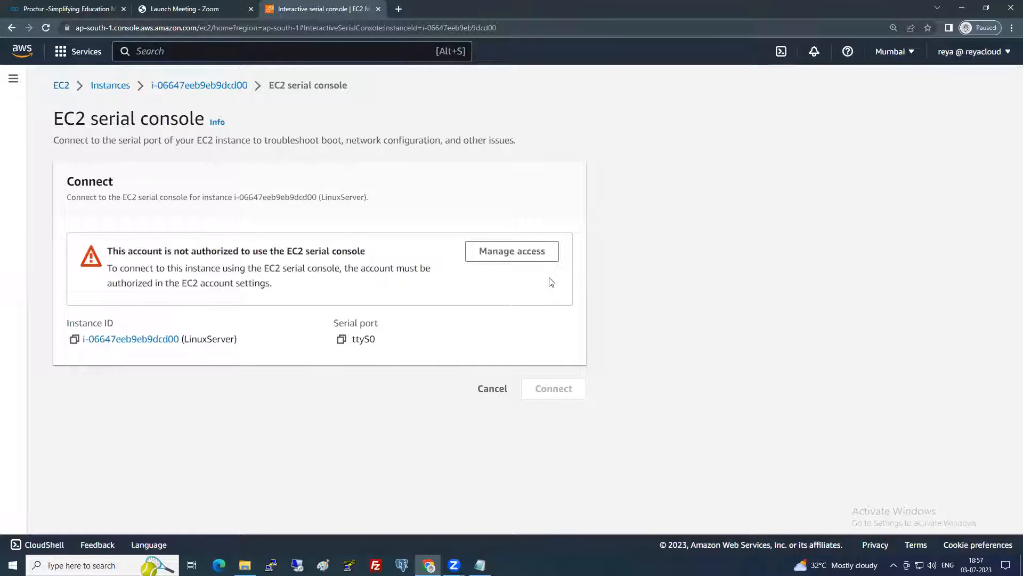
drag(127, 251, 384, 253)
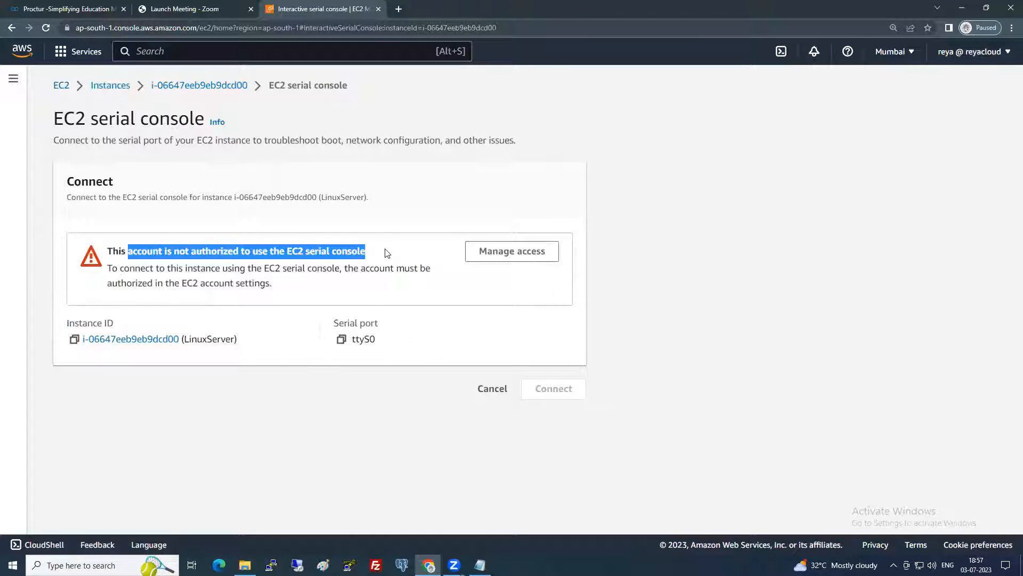
click(388, 253)
drag(138, 283, 265, 282)
click(491, 388)
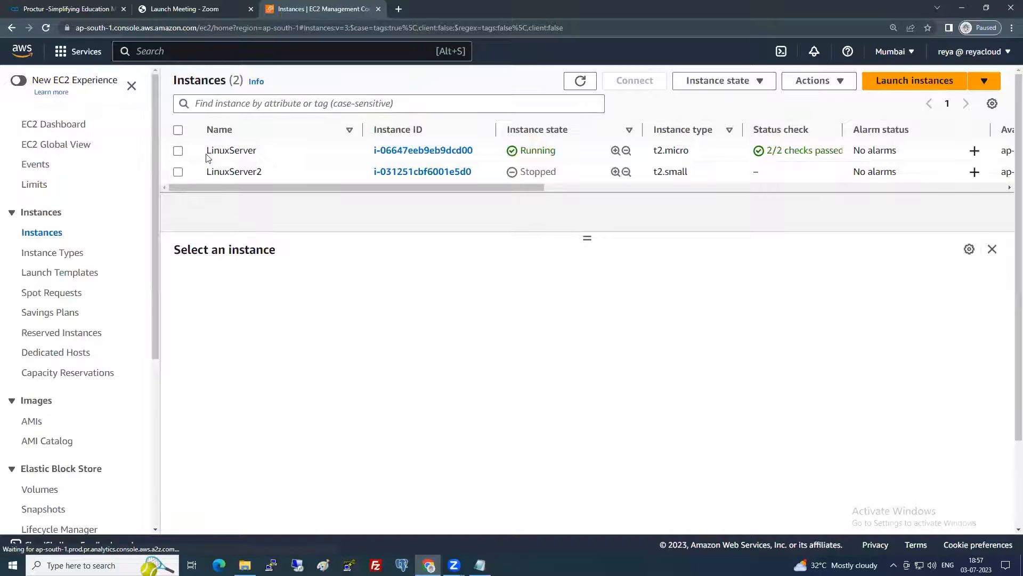
click(206, 156)
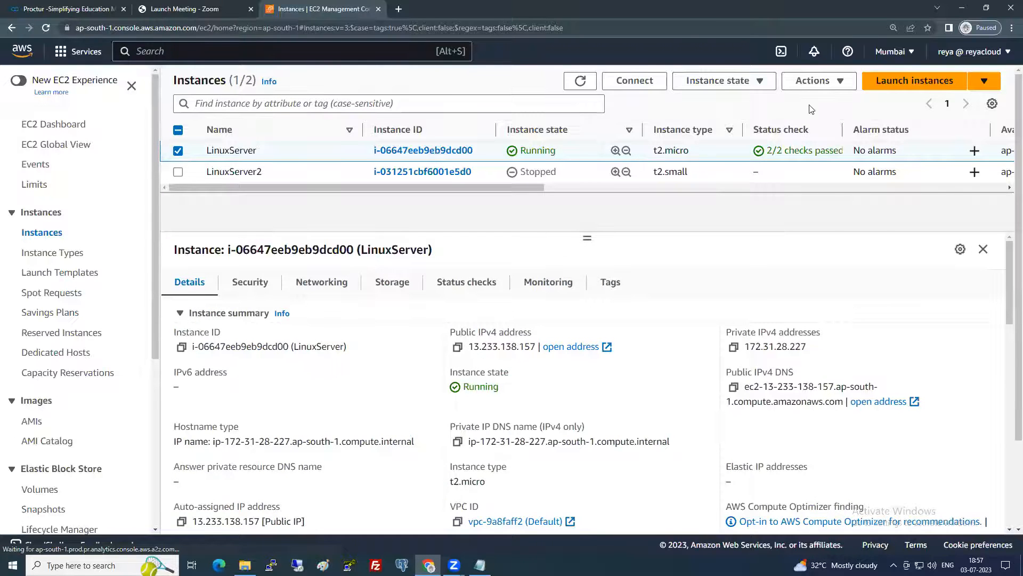
click(834, 81)
mouse_move(831, 244)
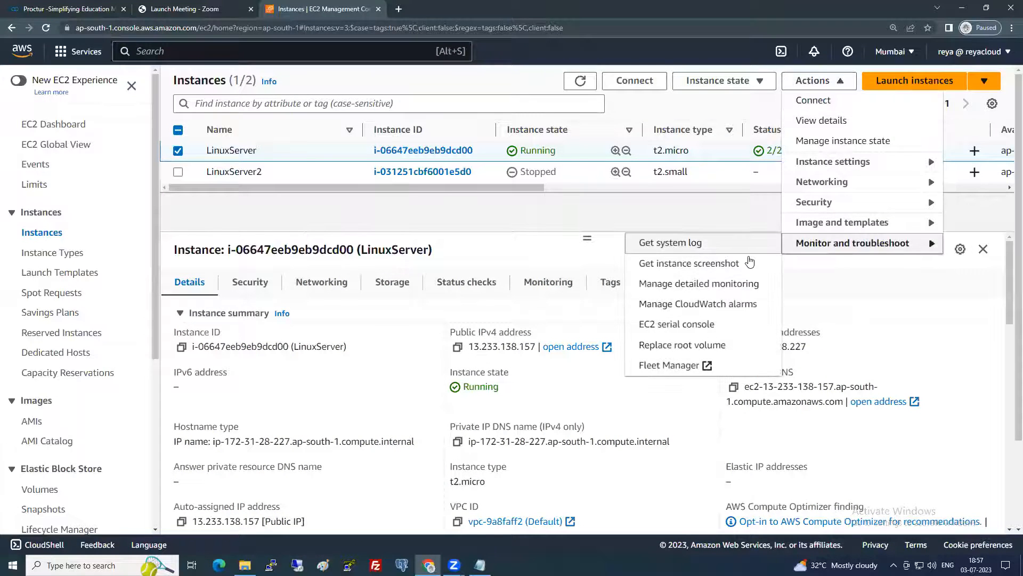
click(674, 346)
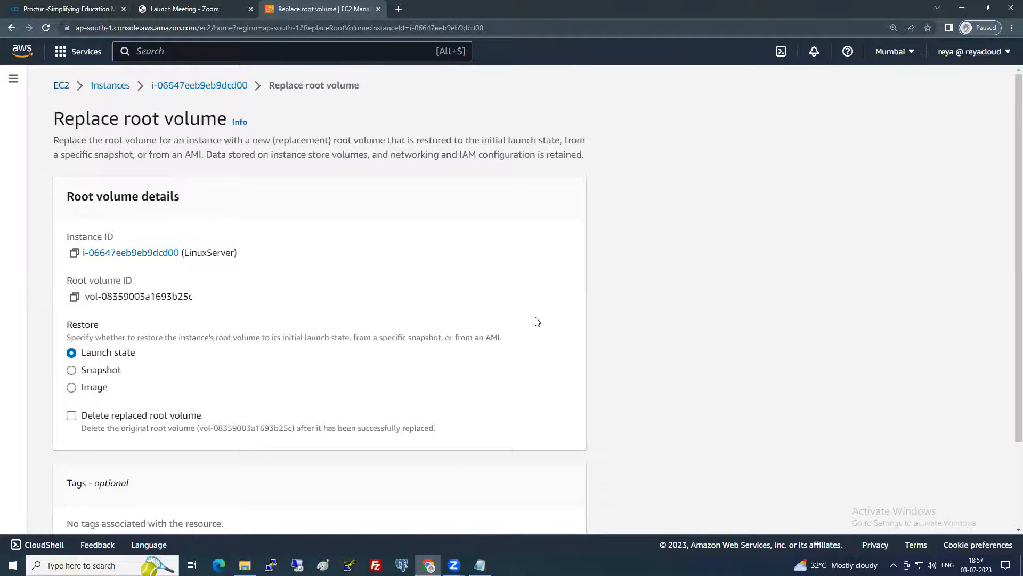
scroll(496, 298, down, 2)
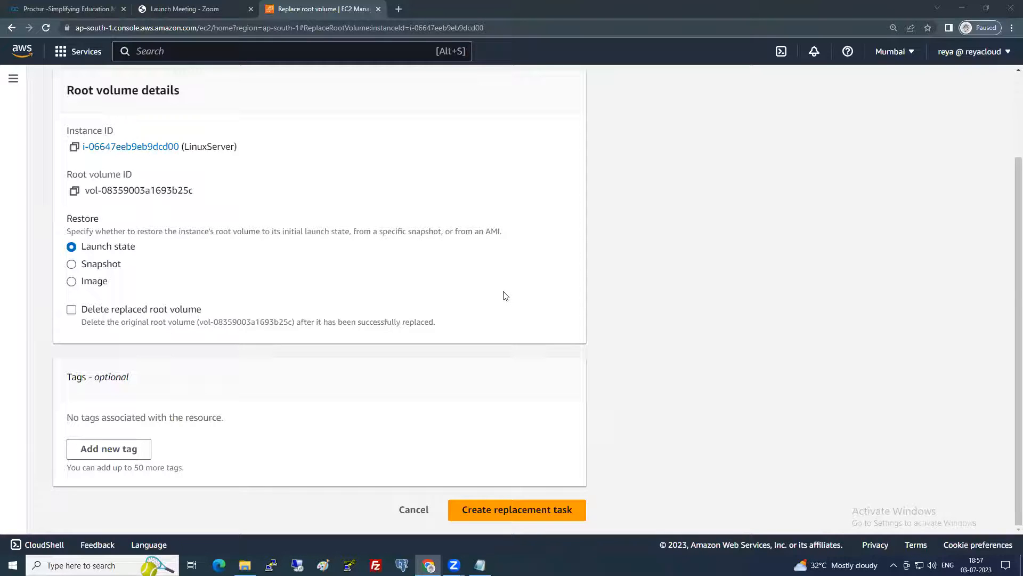
click(410, 511)
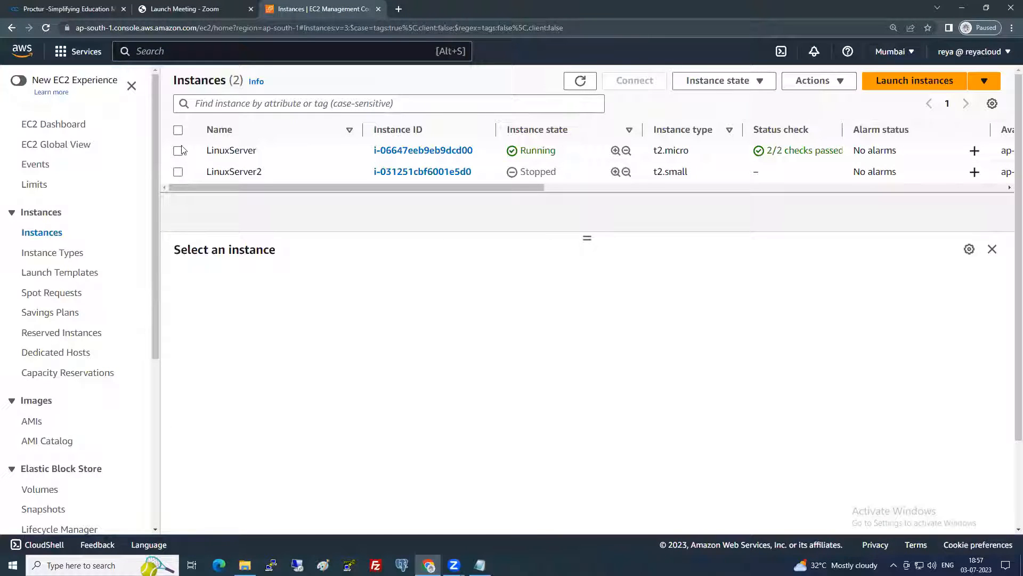
Launch Fleet Manager for LinuxServer from Actions > Monitor and troubleshoot
click(178, 151)
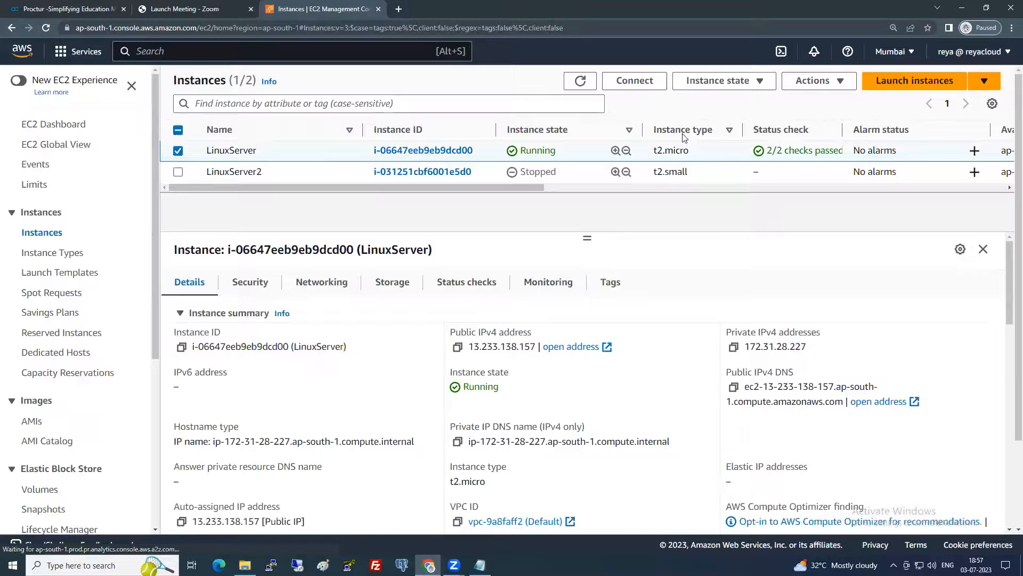
click(829, 82)
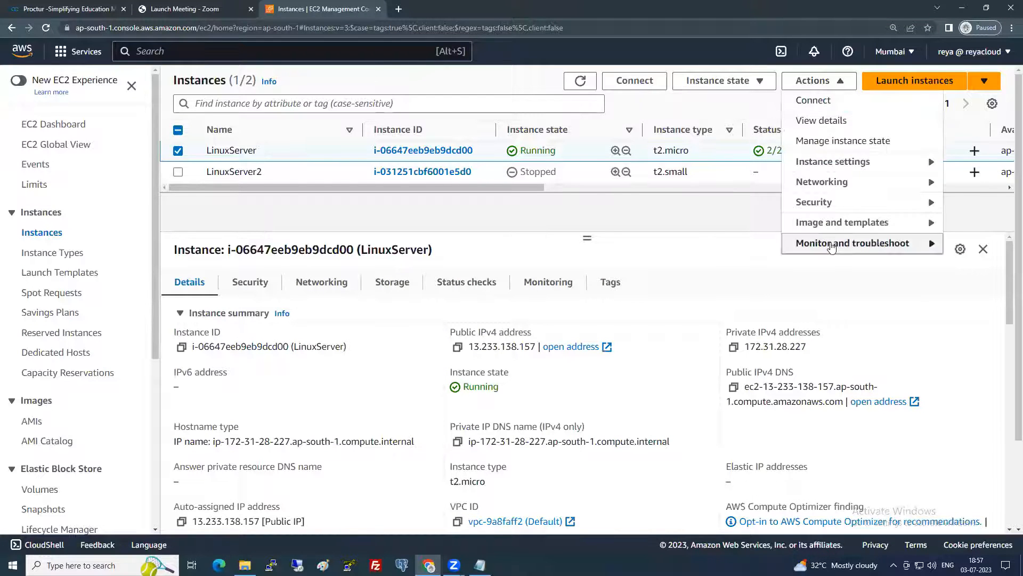
mouse_move(842, 243)
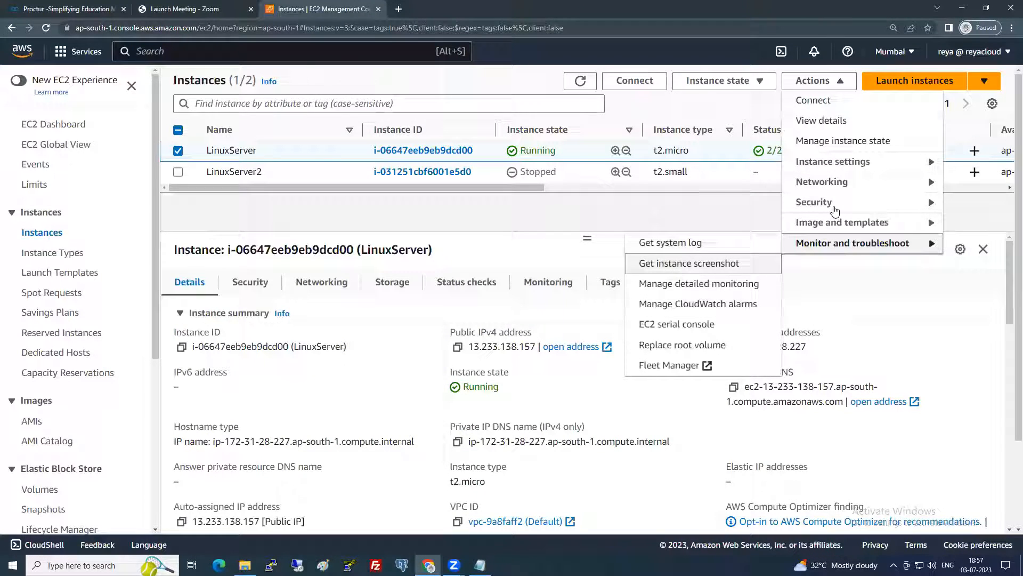
click(704, 368)
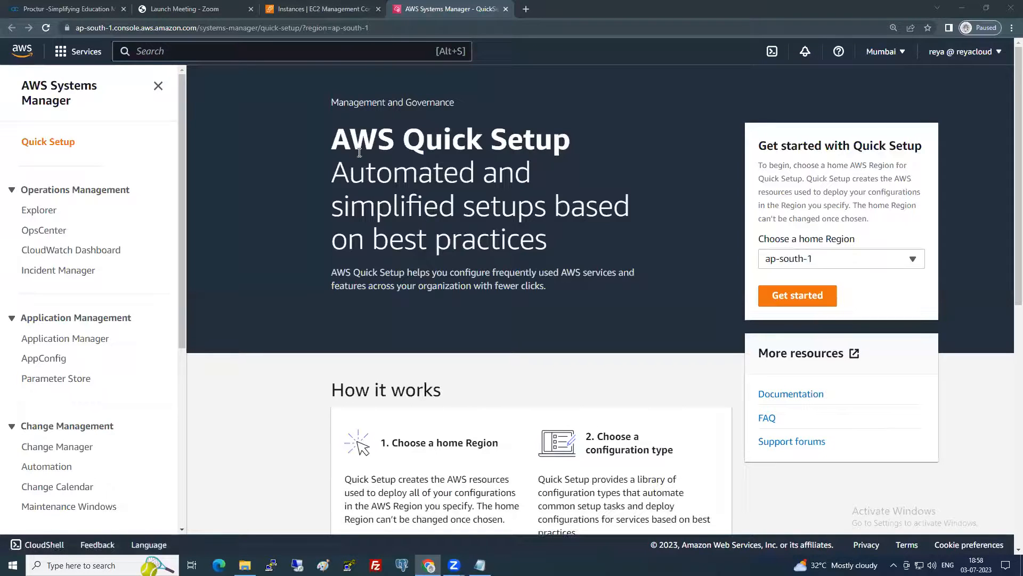
Skim the AWS Quick Setup page and its heading, then close that tab to return to EC2
drag(330, 143, 440, 152)
click(440, 173)
drag(350, 205, 518, 207)
click(570, 281)
scroll(570, 281, down, 4)
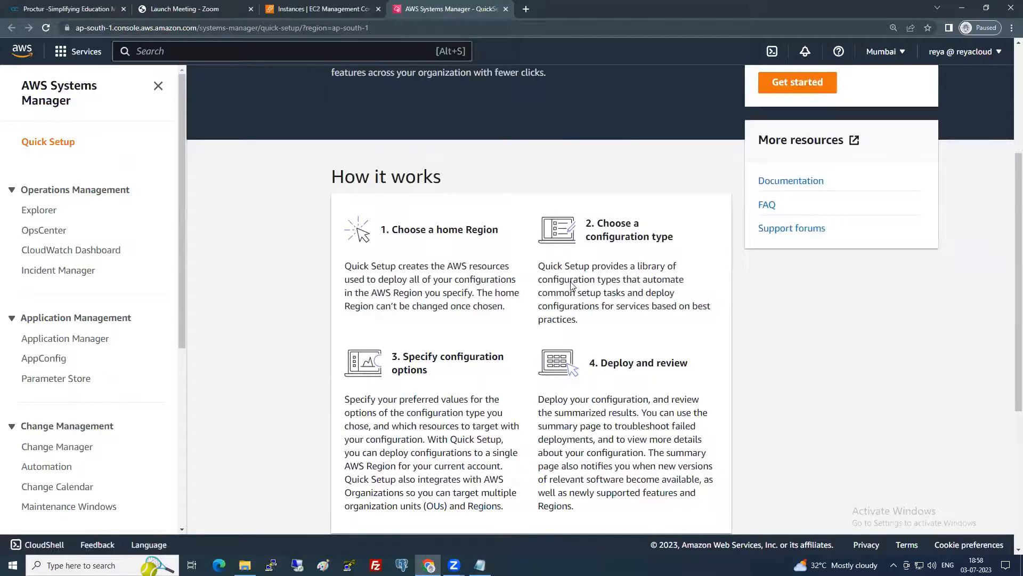
scroll(571, 281, down, 1)
scroll(571, 281, up, 4)
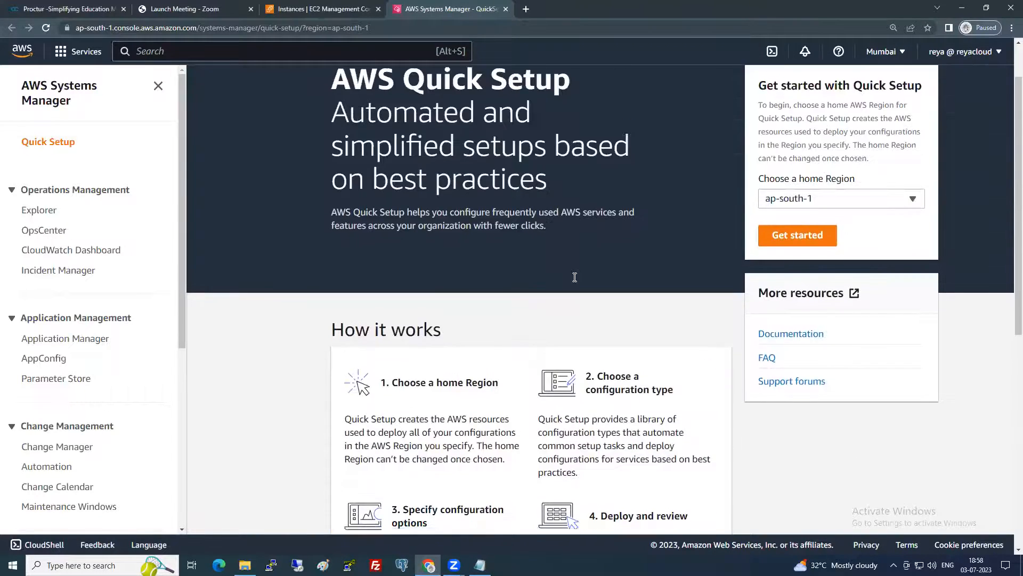
scroll(574, 278, down, 2)
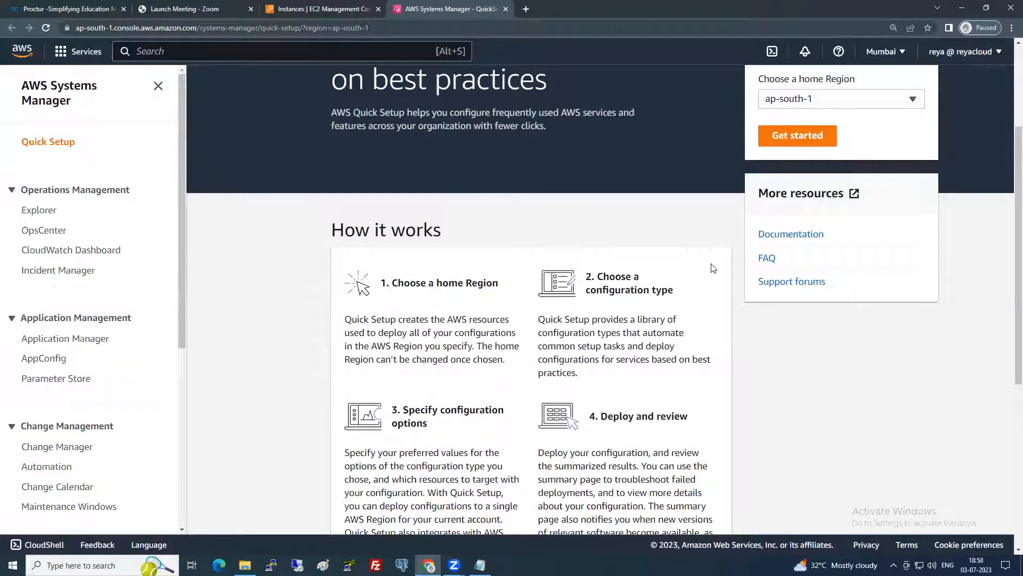
scroll(705, 223, up, 3)
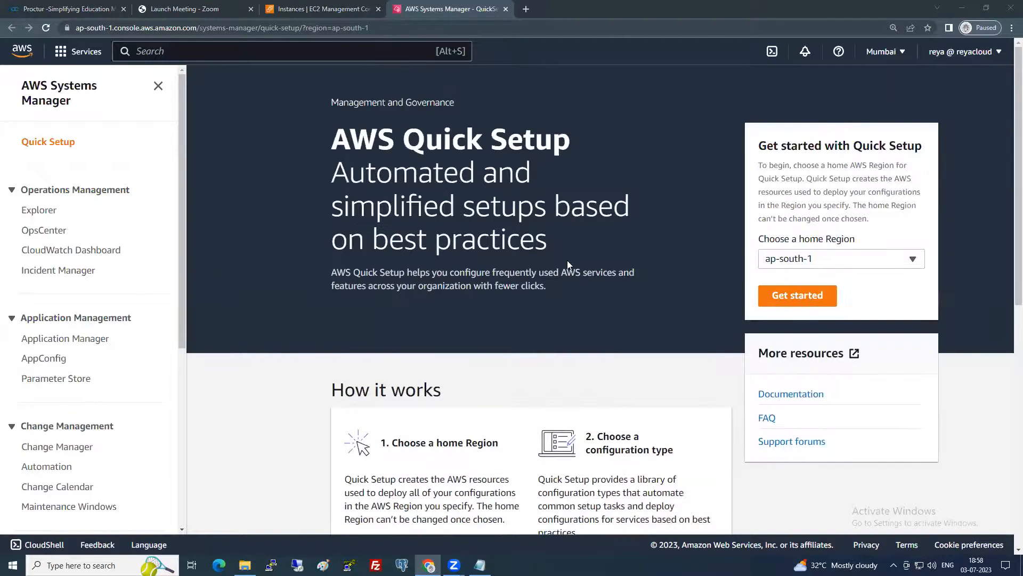
scroll(567, 260, down, 2)
scroll(568, 265, down, 6)
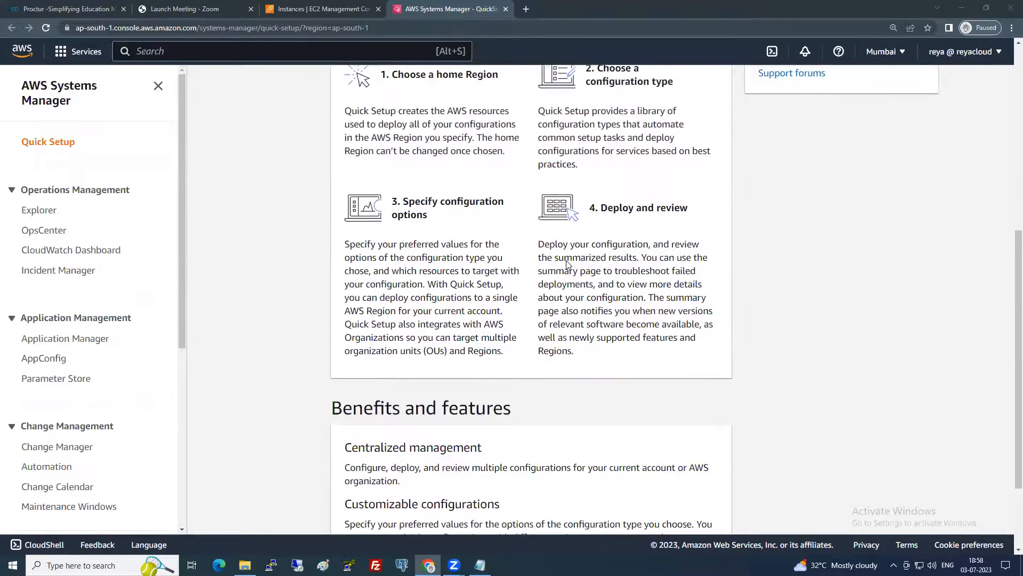
scroll(567, 265, up, 10)
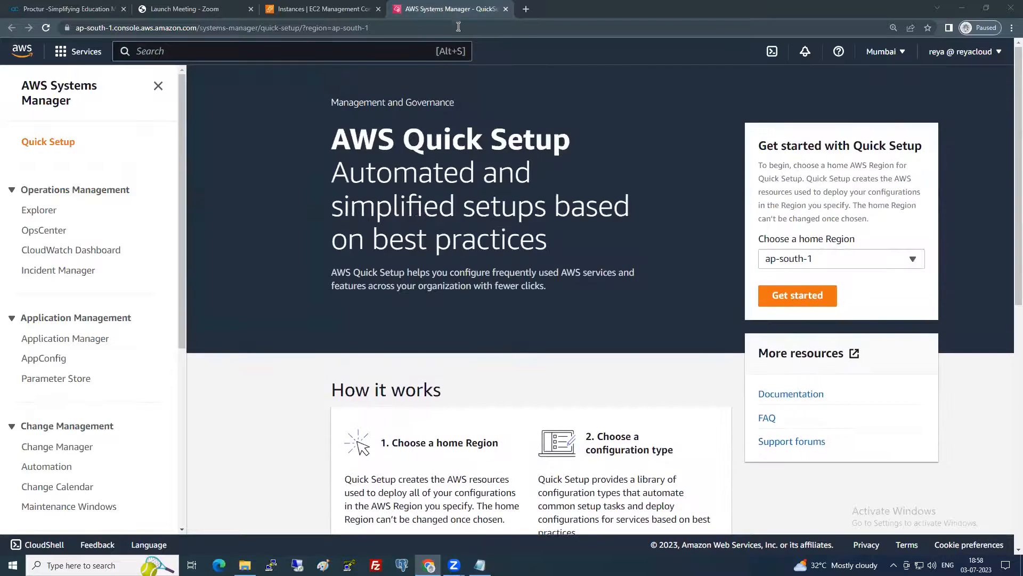
click(506, 9)
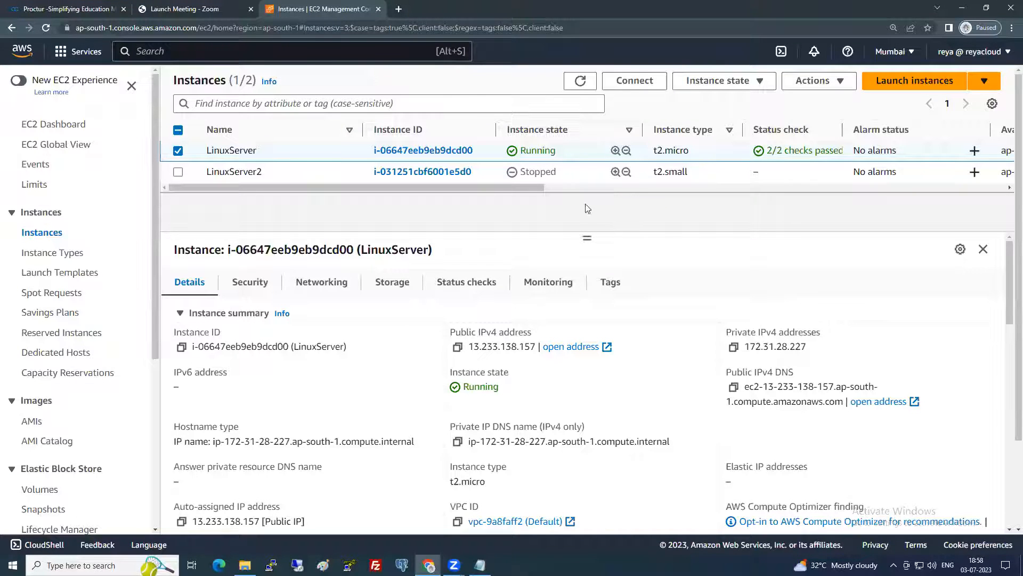
Reselect LinuxServer and reveal Create image under its Actions > Image and templates menu
click(179, 152)
click(841, 87)
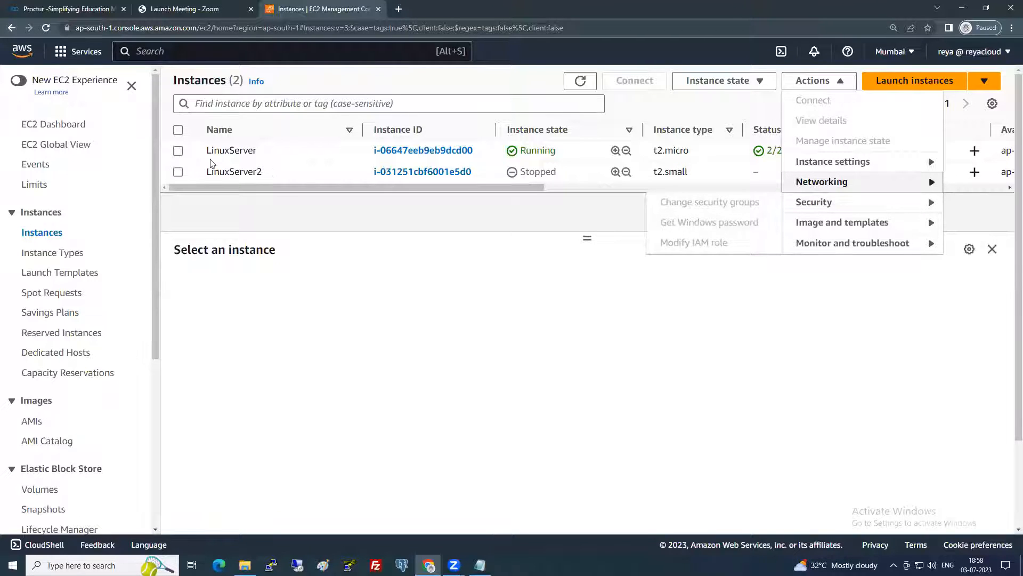
click(178, 150)
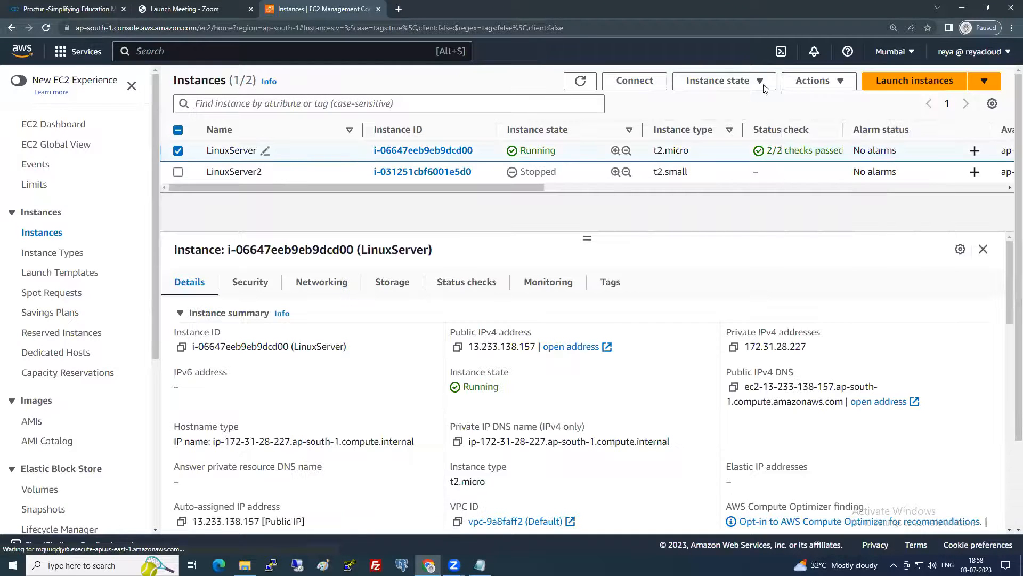
click(823, 87)
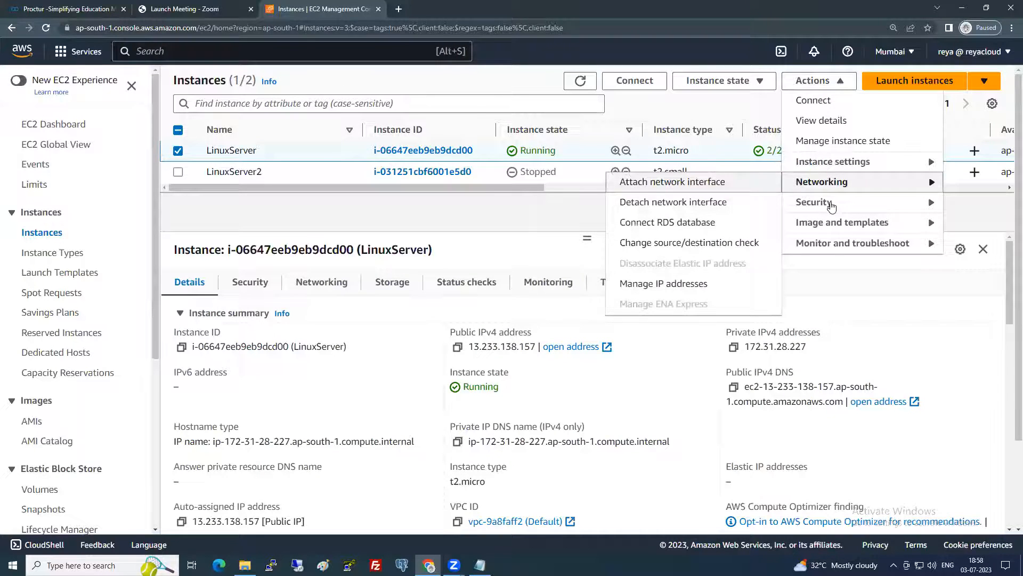
mouse_move(831, 207)
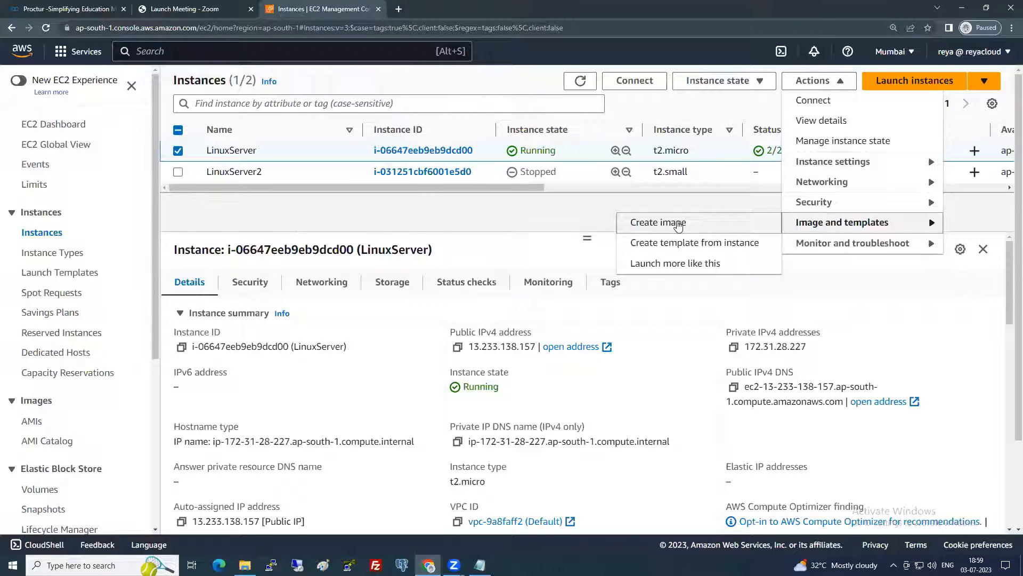
click(400, 215)
drag(207, 151, 257, 152)
click(228, 202)
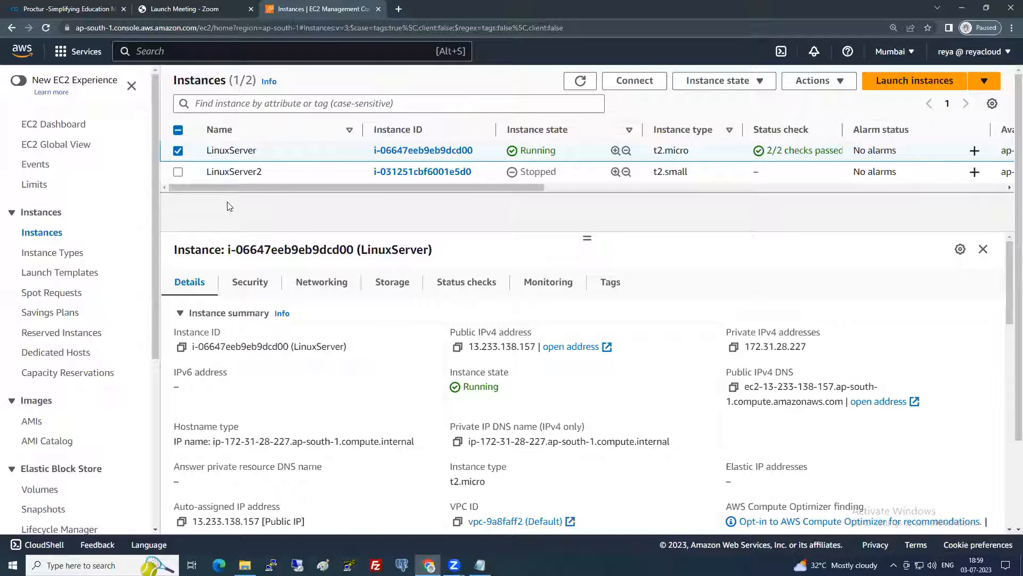
click(813, 81)
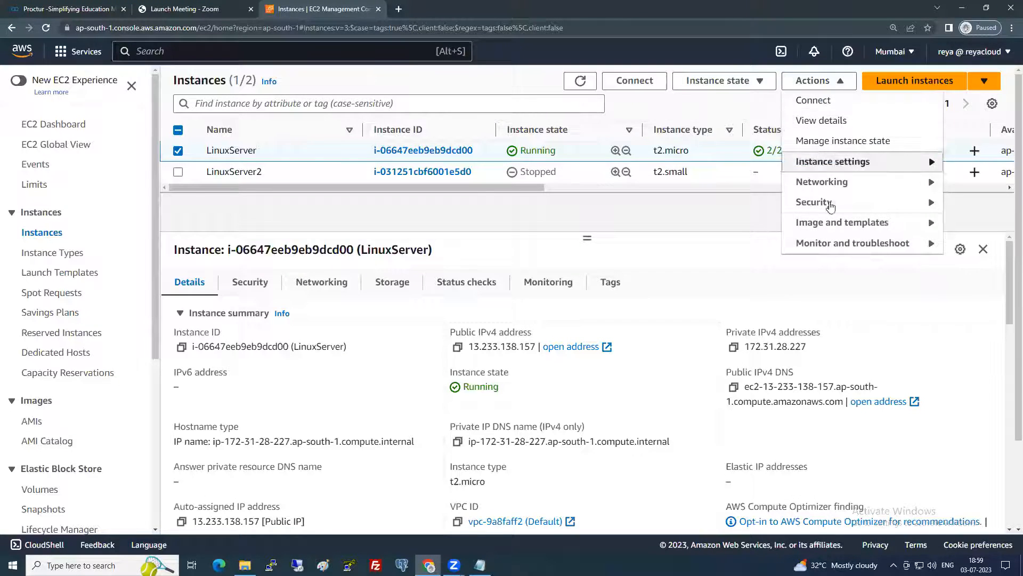
mouse_move(832, 222)
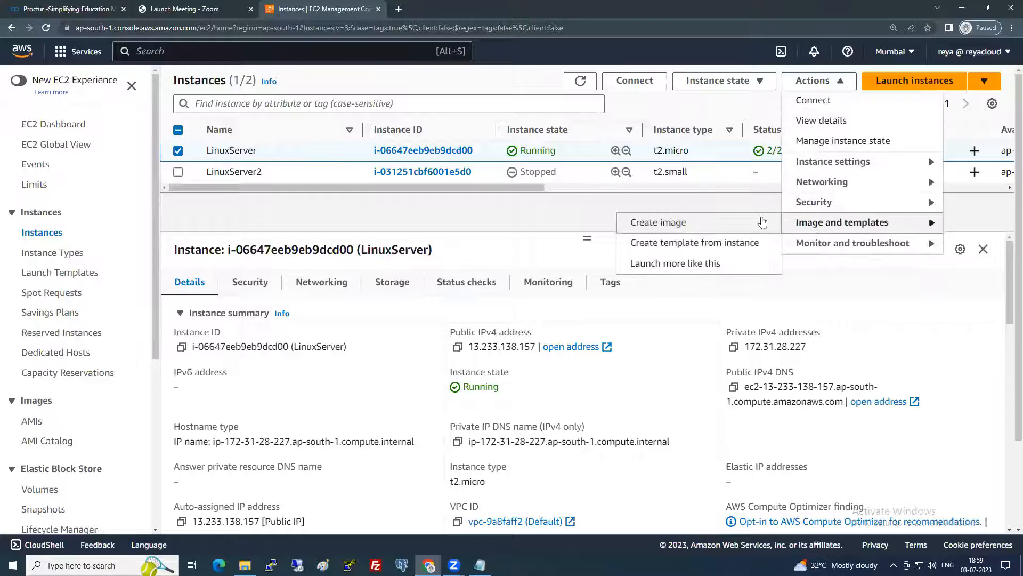
Start an image of LinuxServer named LinuxImage, description LinuxImage, with No reboot left disabled
click(648, 223)
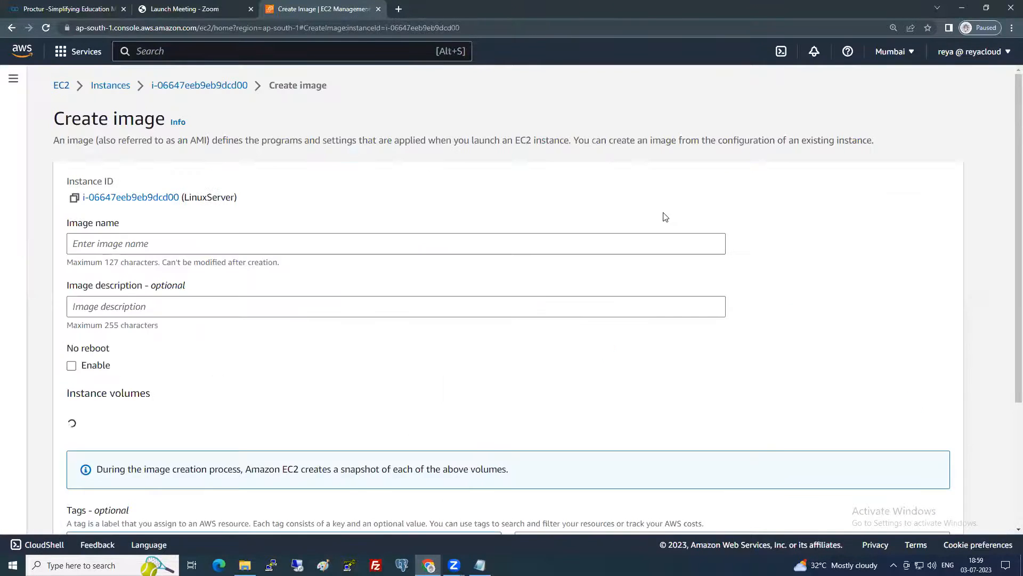
click(198, 243)
text(LinuxImage)
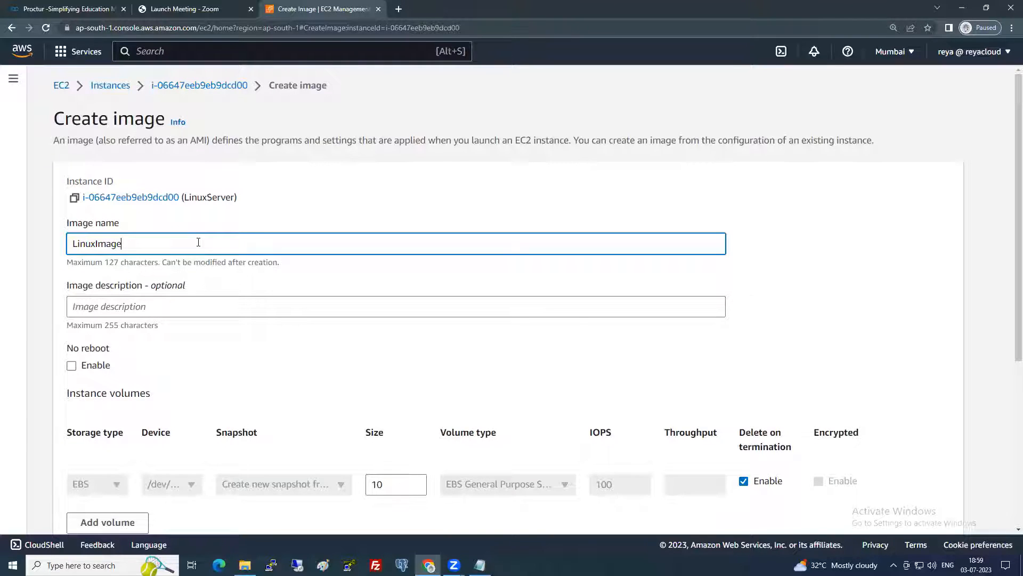
drag(159, 247, 19, 246)
key(ctrl+c)
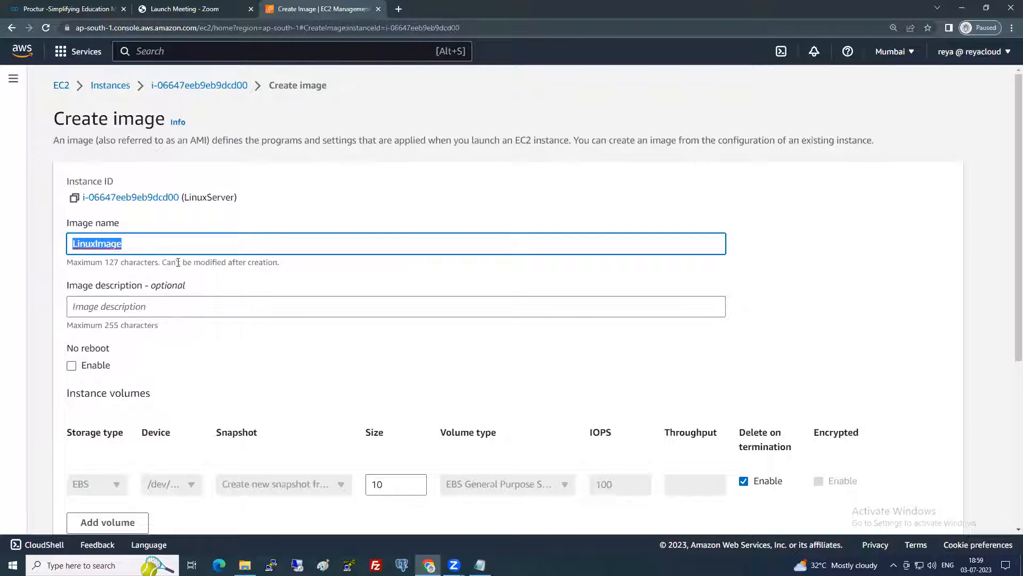
click(162, 302)
key(ctrl+v)
click(227, 345)
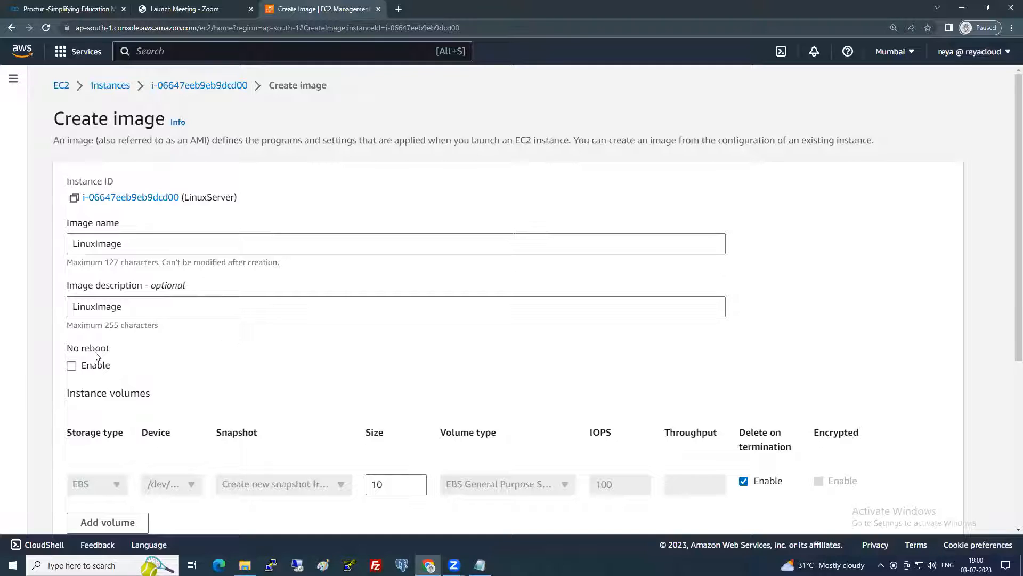
click(72, 368)
click(71, 365)
scroll(269, 310, down, 1)
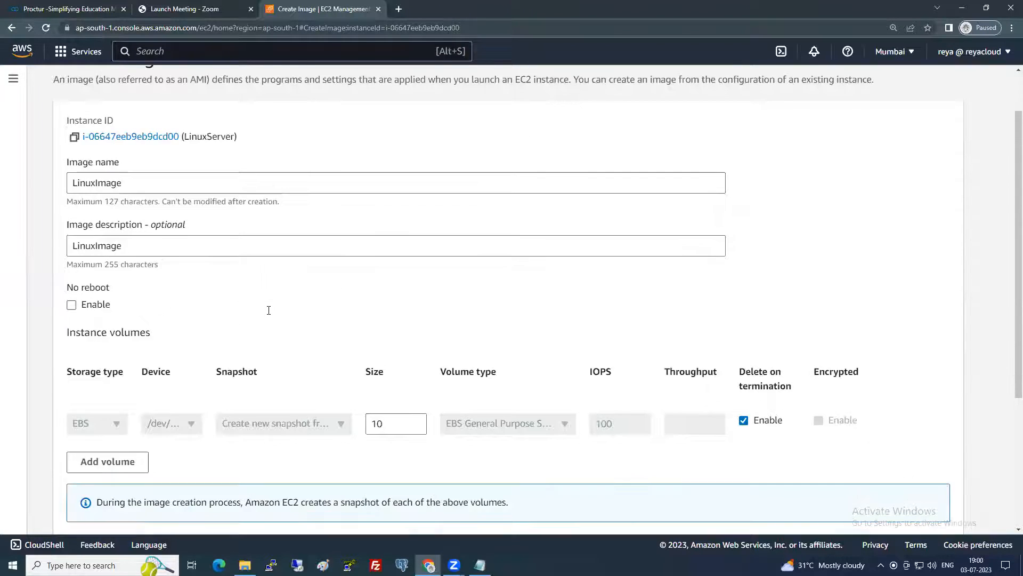
scroll(269, 310, down, 3)
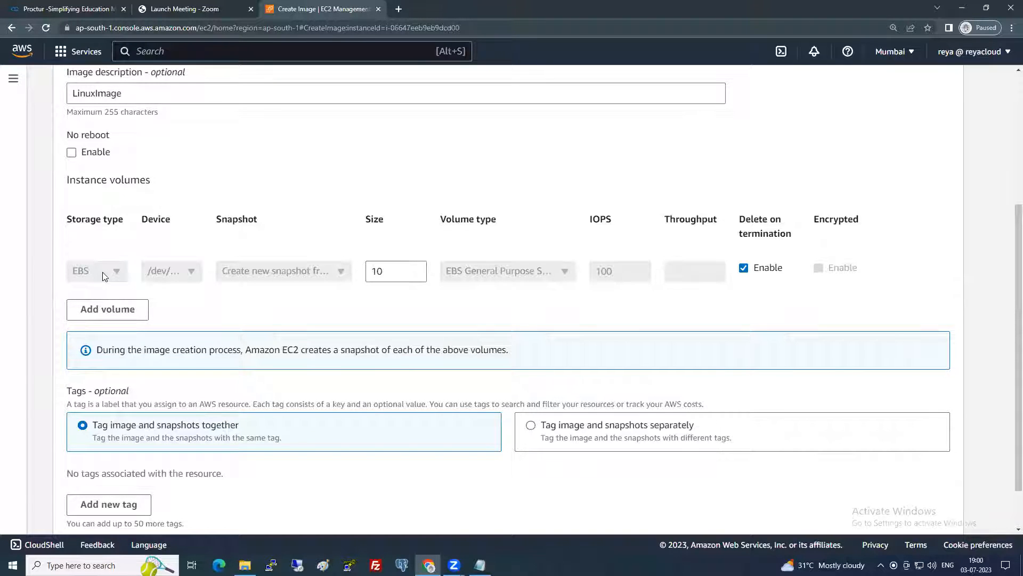
double_click(373, 271)
click(355, 312)
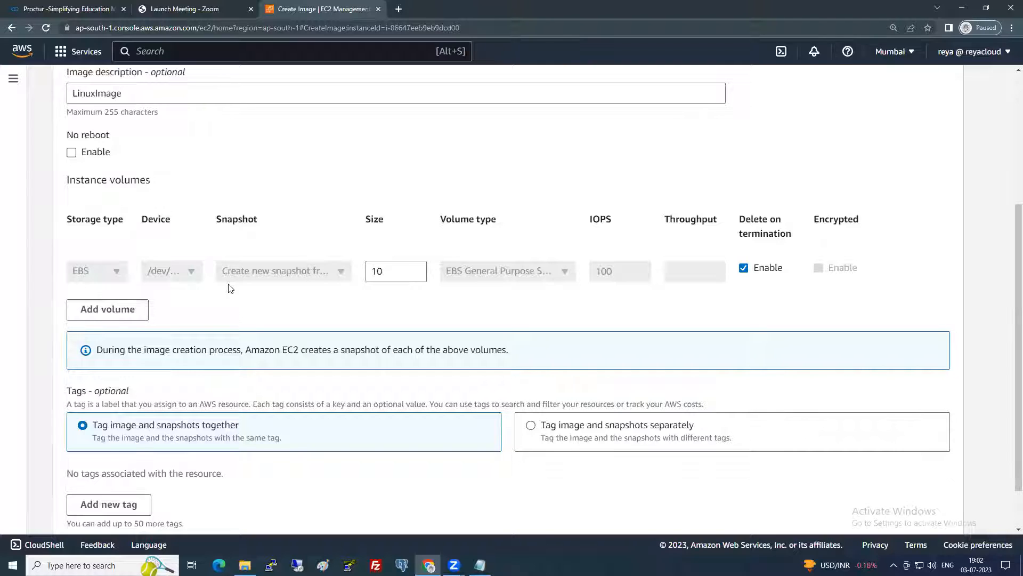
Add a second volume row under the image's Instance volumes
click(125, 313)
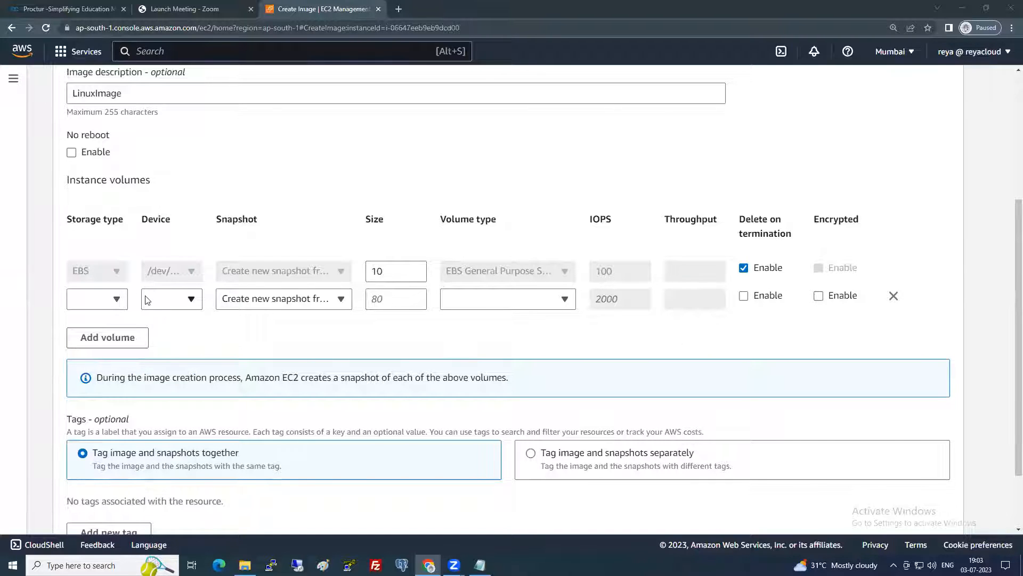
Try EBS and Instance Store 0 for the new volume, then replace it with a fresh EBS volume
click(116, 300)
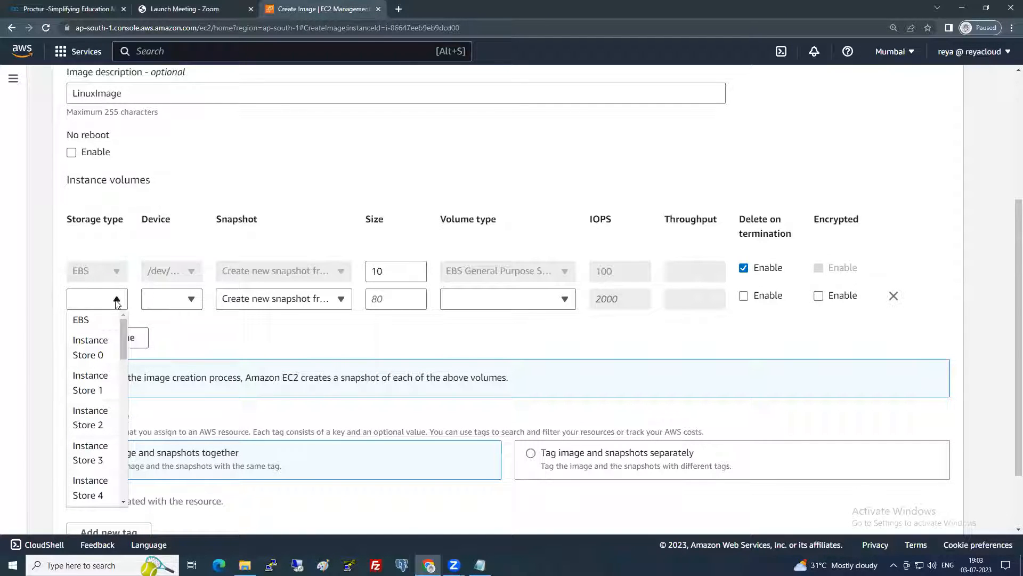
click(94, 321)
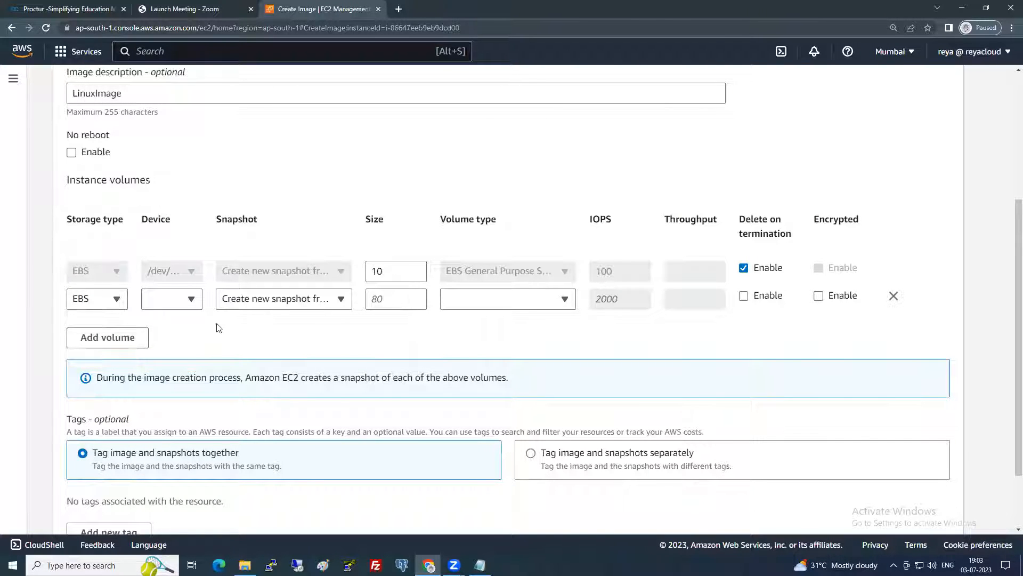
click(115, 299)
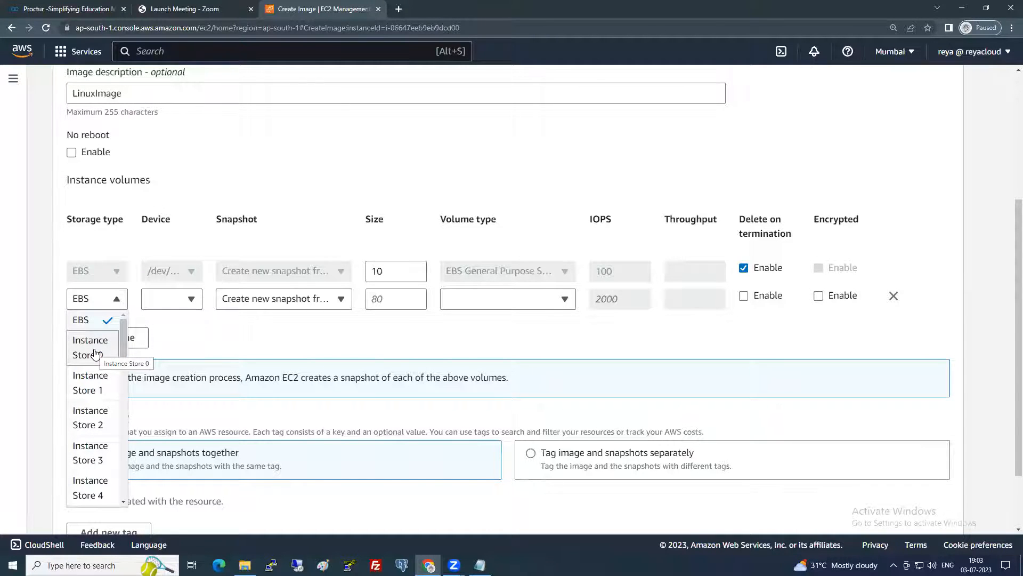
click(95, 352)
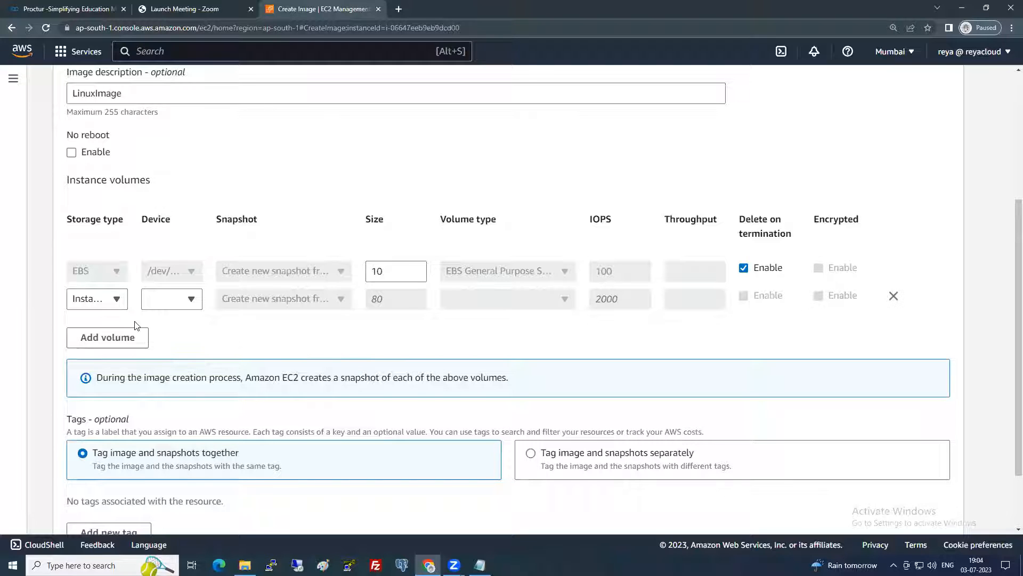
click(895, 297)
click(109, 309)
click(107, 308)
click(97, 322)
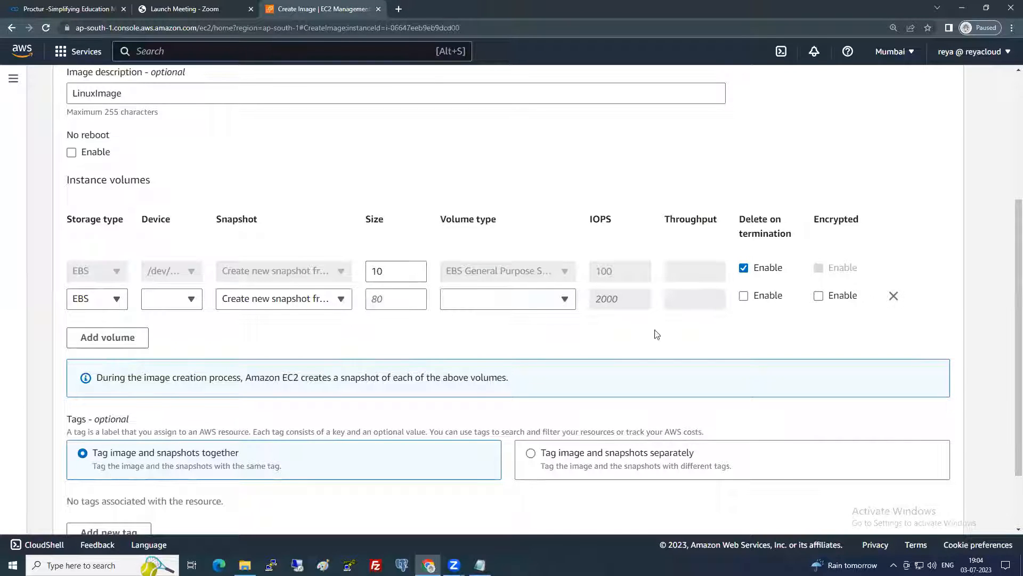
Remove the second EBS volume and highlight the greyed-out Encrypted Enable option
click(894, 296)
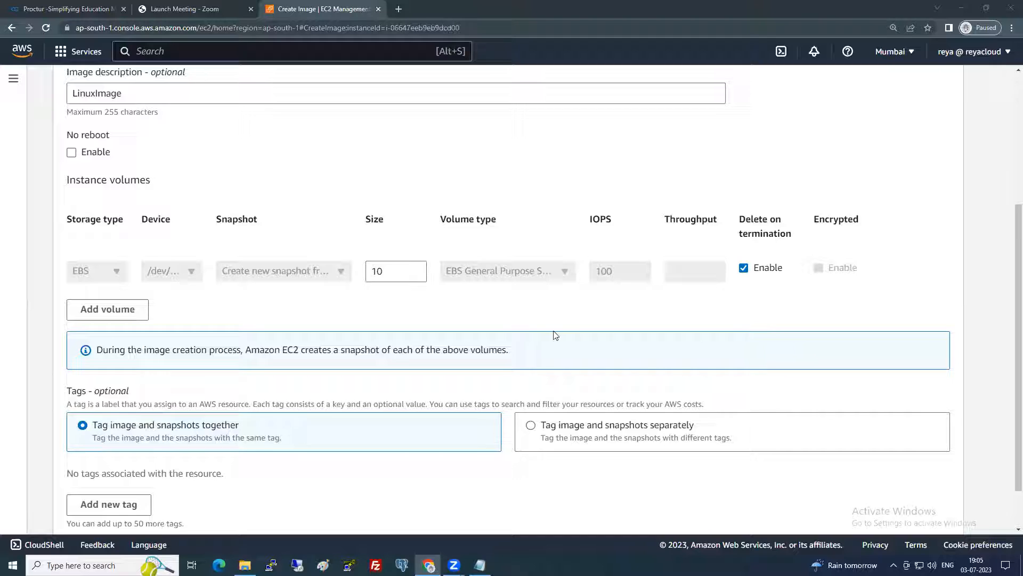
drag(815, 218, 857, 238)
drag(812, 268, 850, 268)
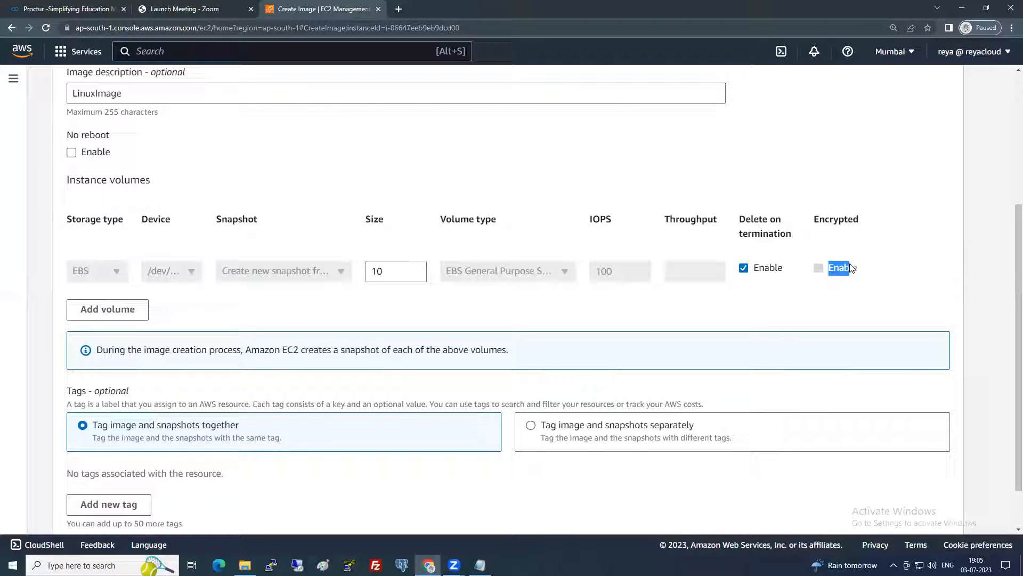
click(841, 279)
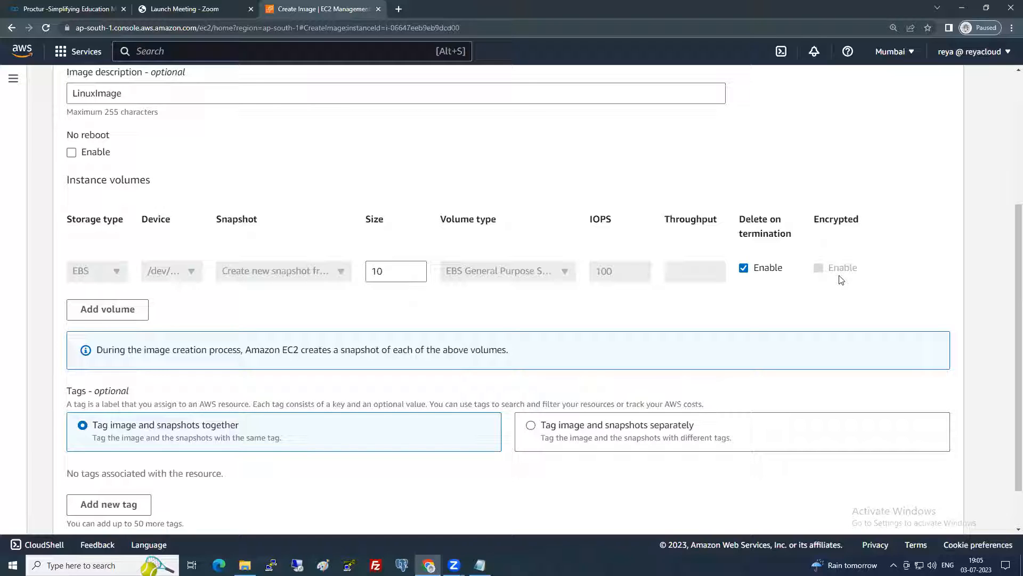
Add a volume, remove it, then add one blank volume row beside the 10 GiB root volume
click(109, 311)
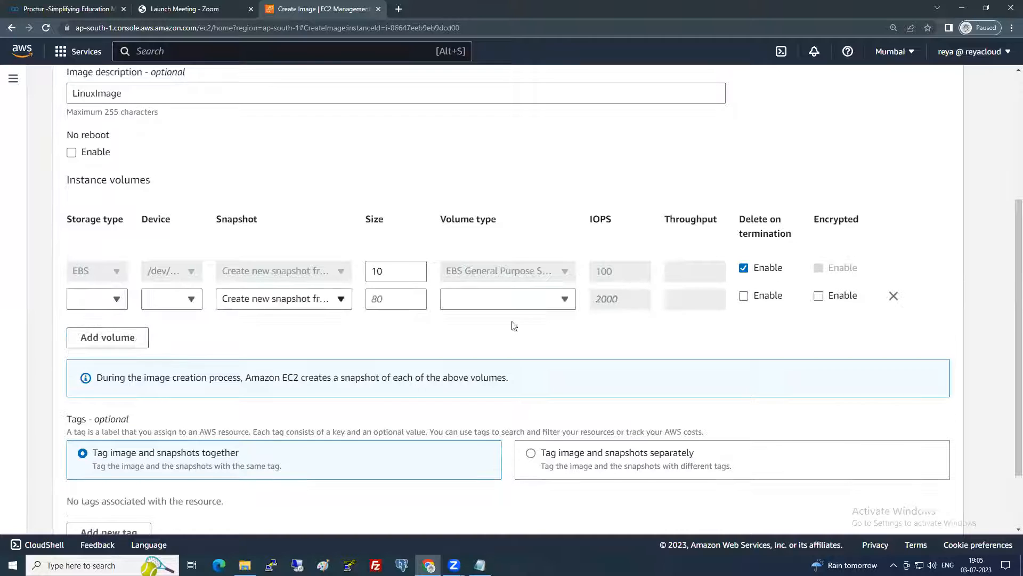
click(894, 295)
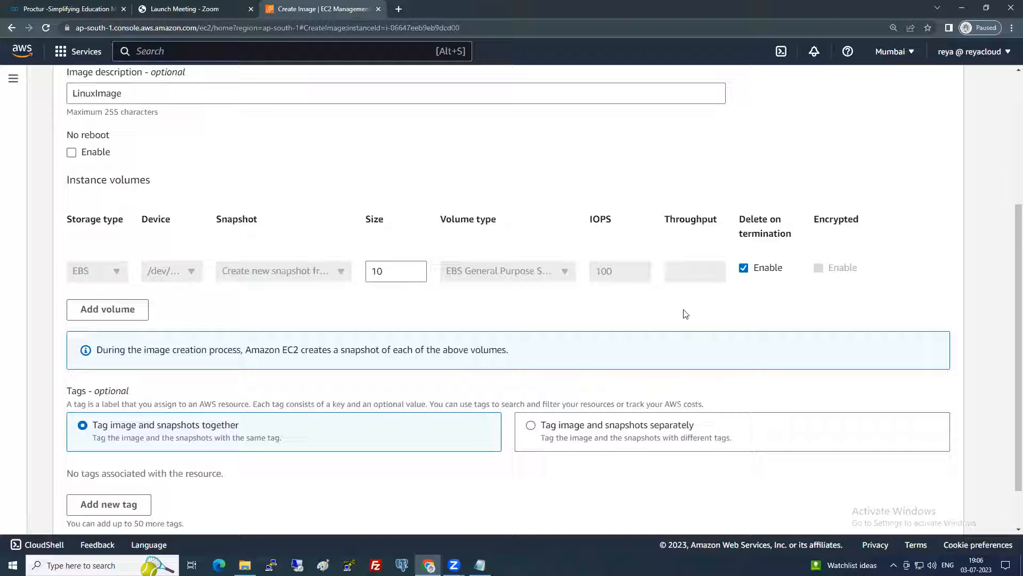
click(96, 319)
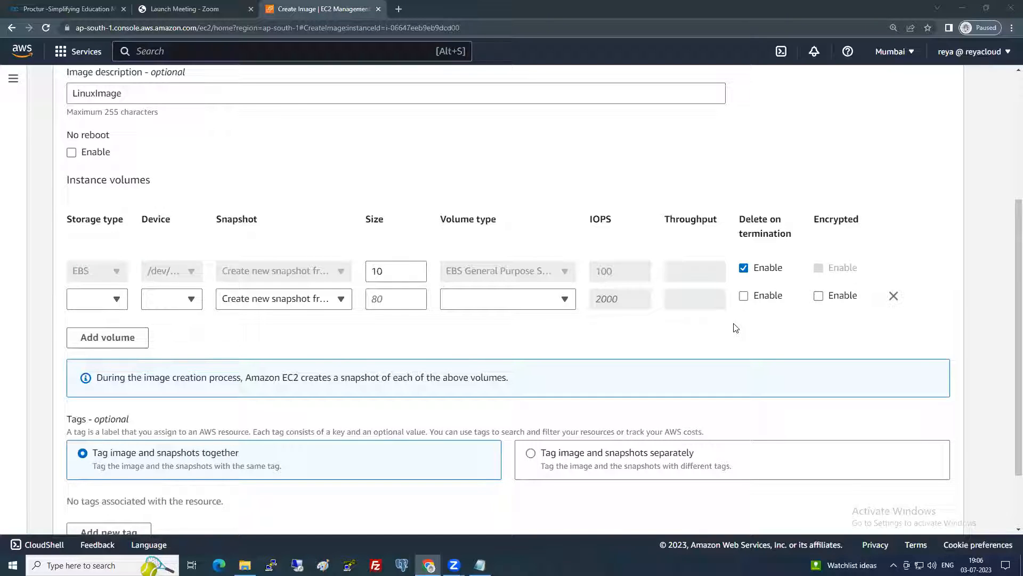
Remove the blank extra volume so only the 10 GiB root EBS volume remains, and check the LinuxImage name
click(894, 297)
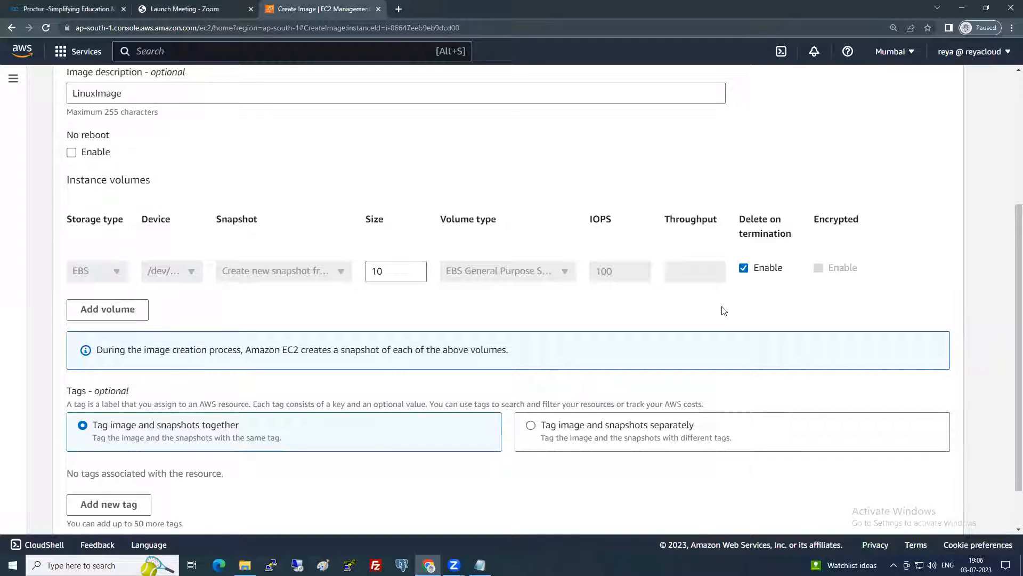
scroll(723, 310, down, 1)
scroll(719, 310, up, 1)
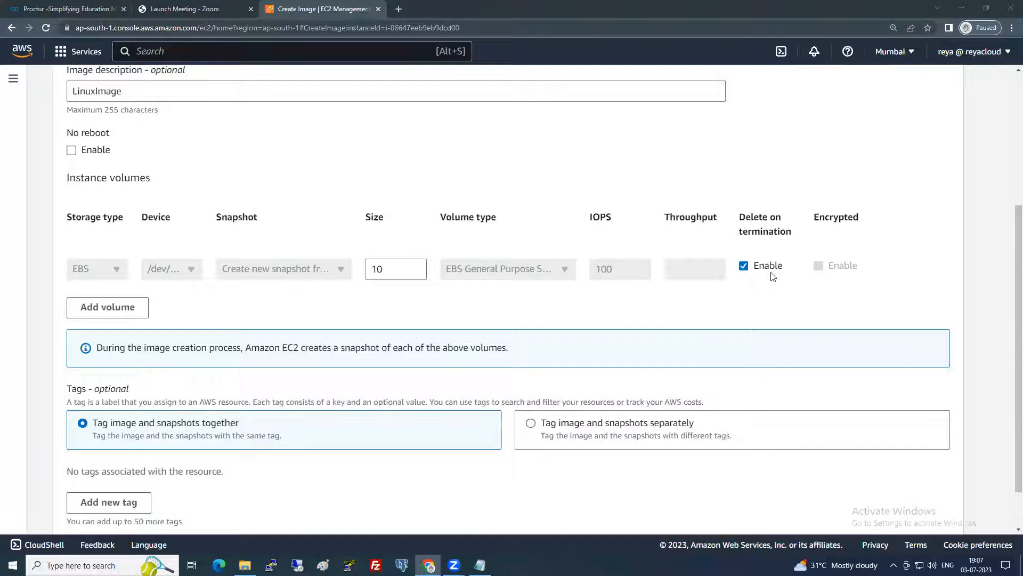
scroll(772, 276, down, 1)
scroll(566, 277, up, 4)
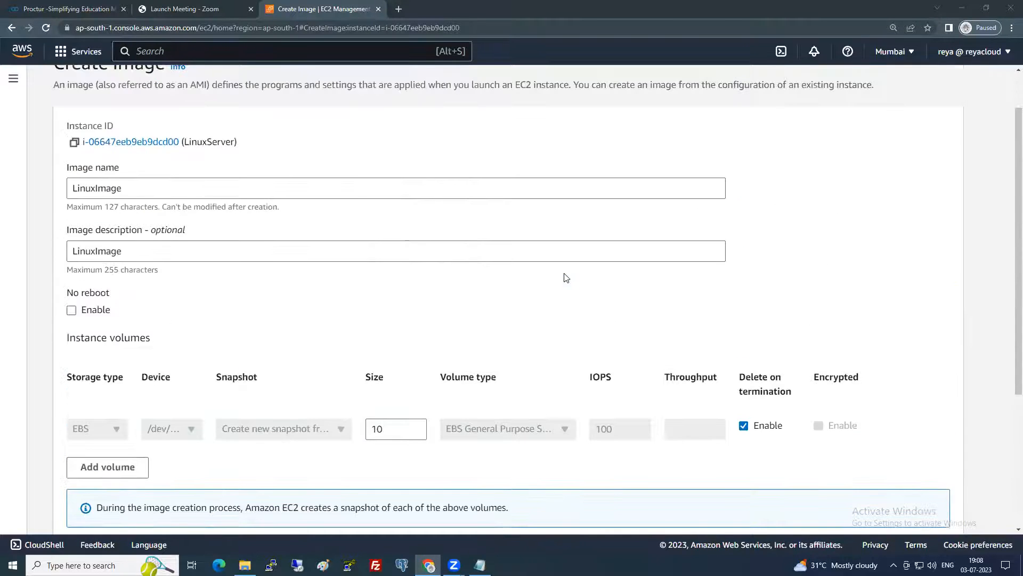
scroll(566, 278, up, 1)
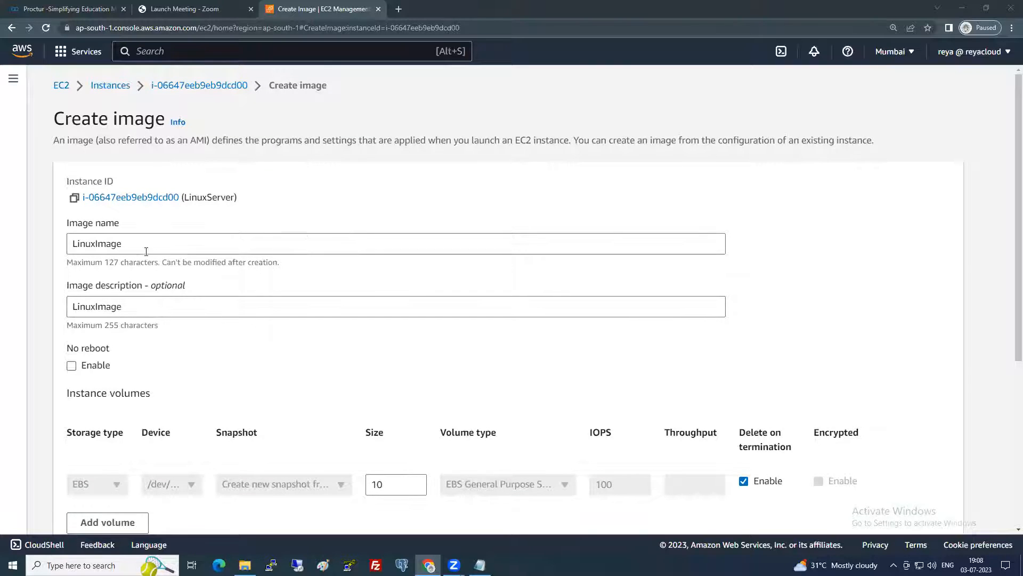
drag(139, 246, 58, 252)
scroll(143, 320, down, 5)
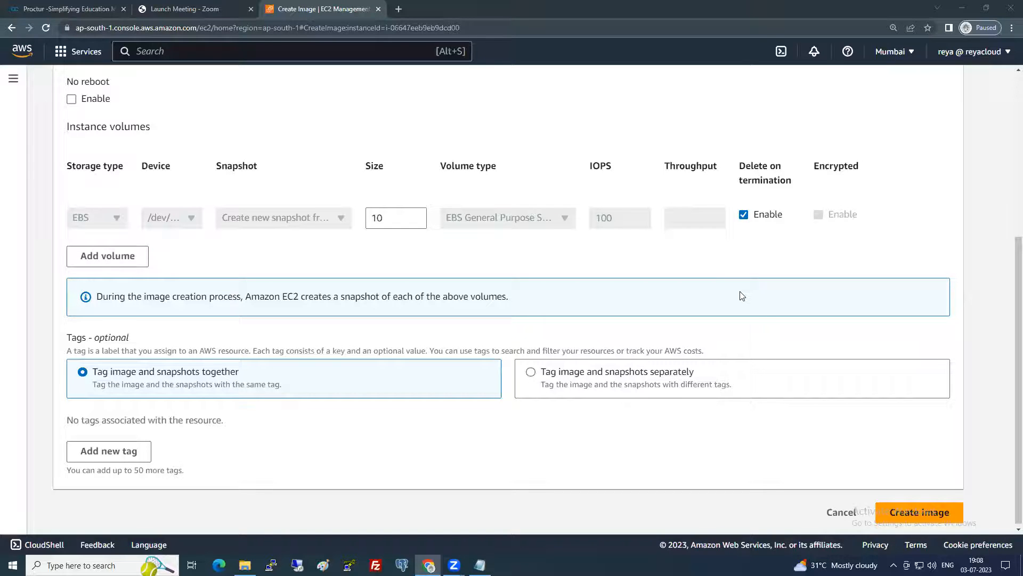
double_click(115, 339)
click(165, 377)
drag(103, 373, 243, 378)
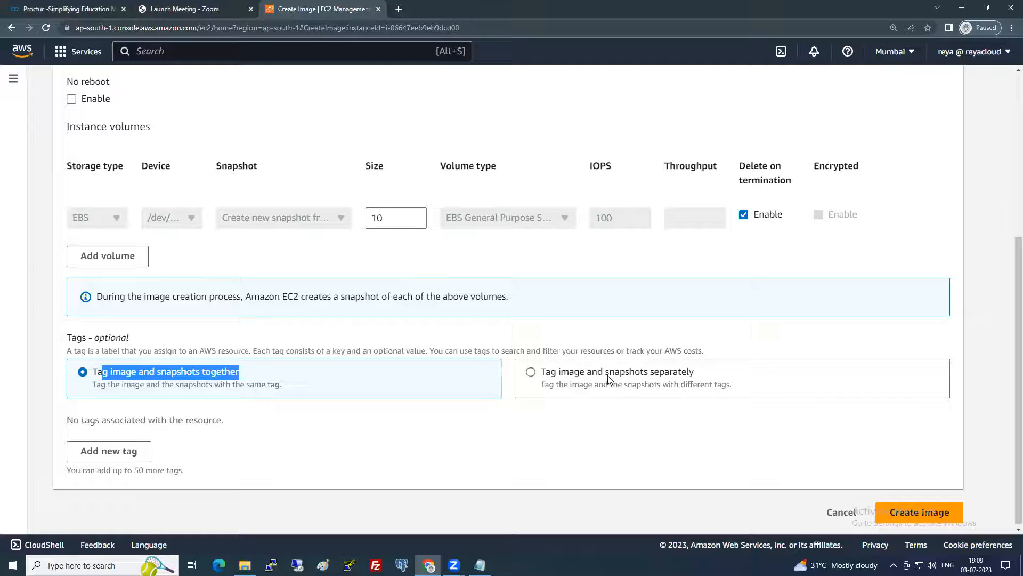
click(339, 384)
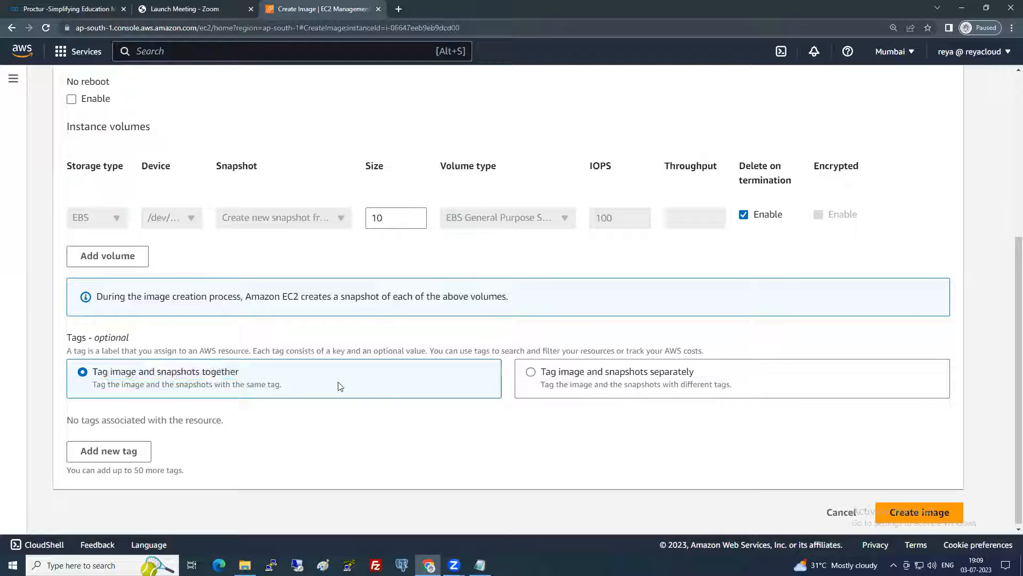
scroll(344, 414, up, 5)
scroll(342, 413, down, 5)
Create the LinuxImage AMI from LinuxServer and go to the list of owned AMIs
click(920, 513)
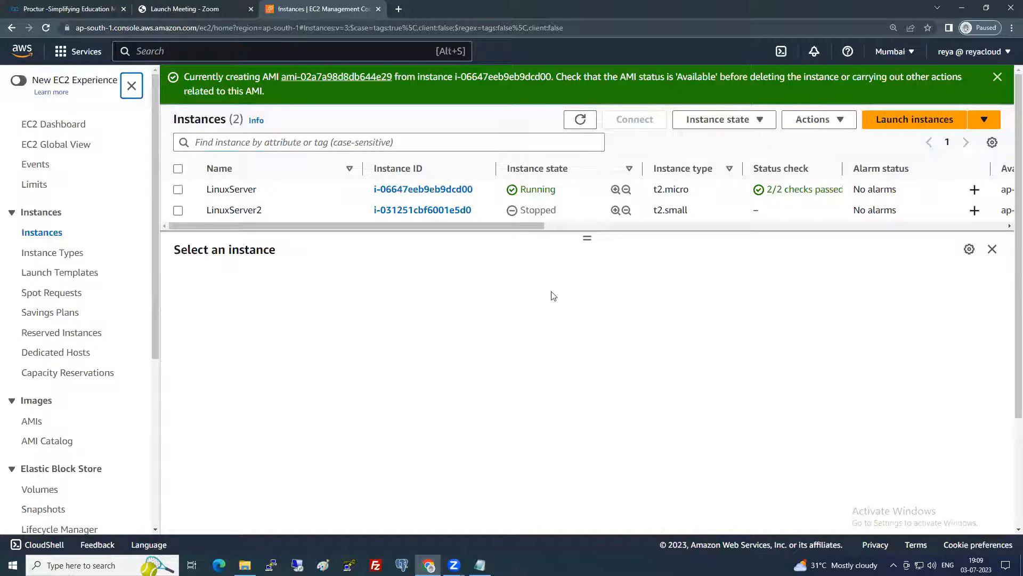
click(997, 77)
scroll(14, 371, down, 1)
scroll(14, 371, down, 3)
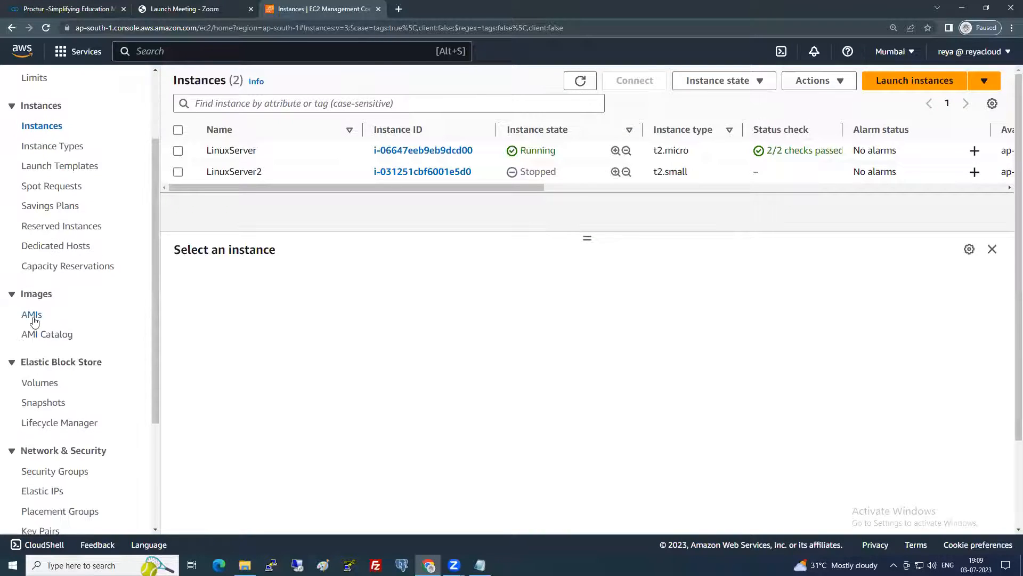
click(32, 315)
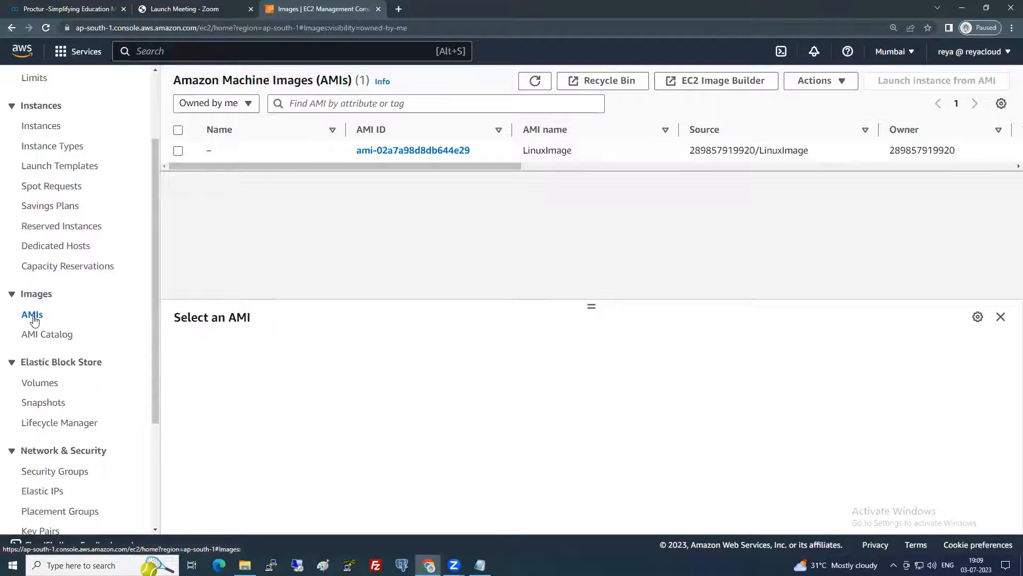
Set the new AMI's Name to LinuxImage
click(220, 151)
text(LinuxImage)
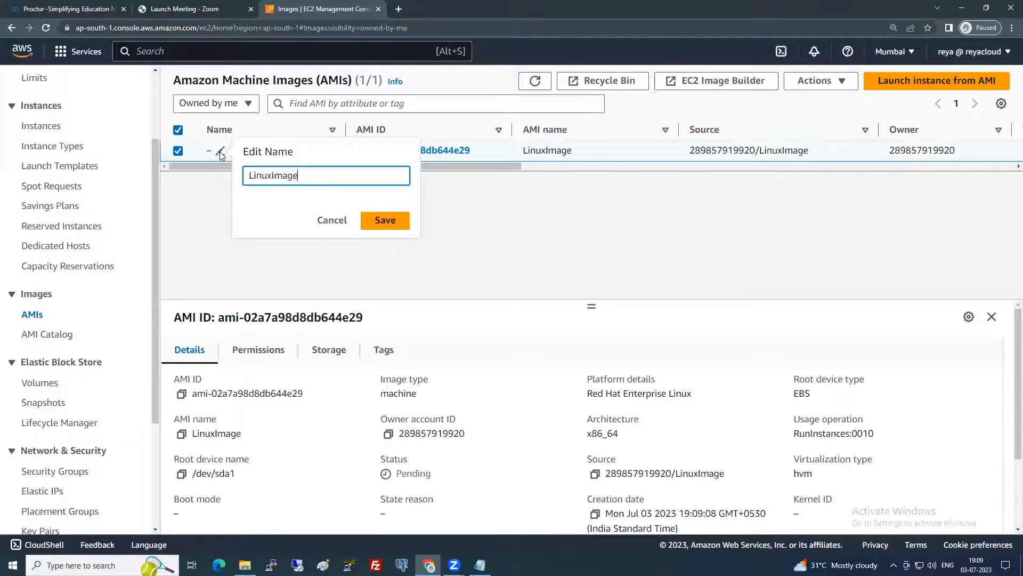
key(Return)
drag(384, 167, 374, 166)
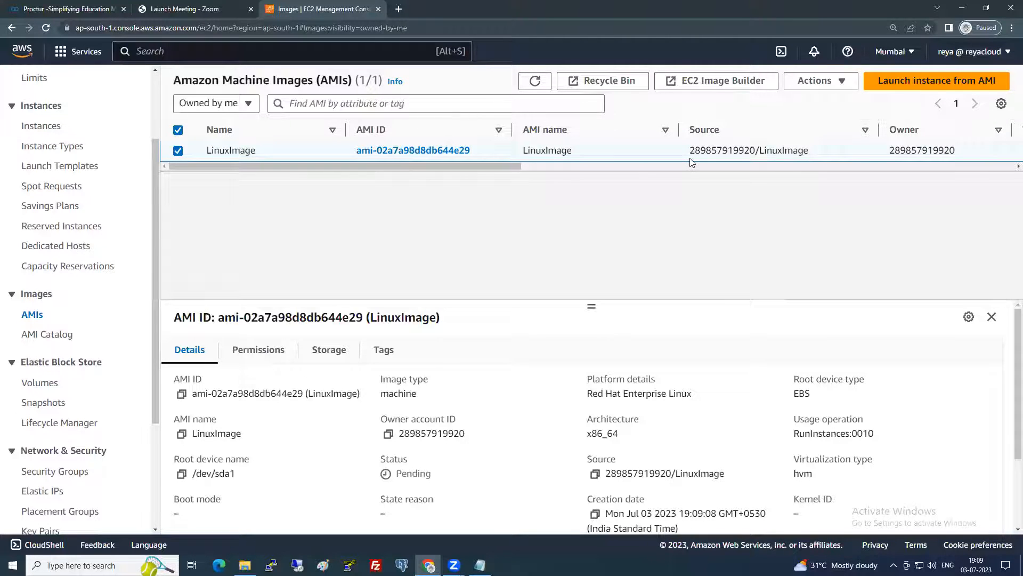
drag(514, 165, 690, 169)
Refresh the AMI list and confirm LinuxImage's status is still Pending
double_click(759, 149)
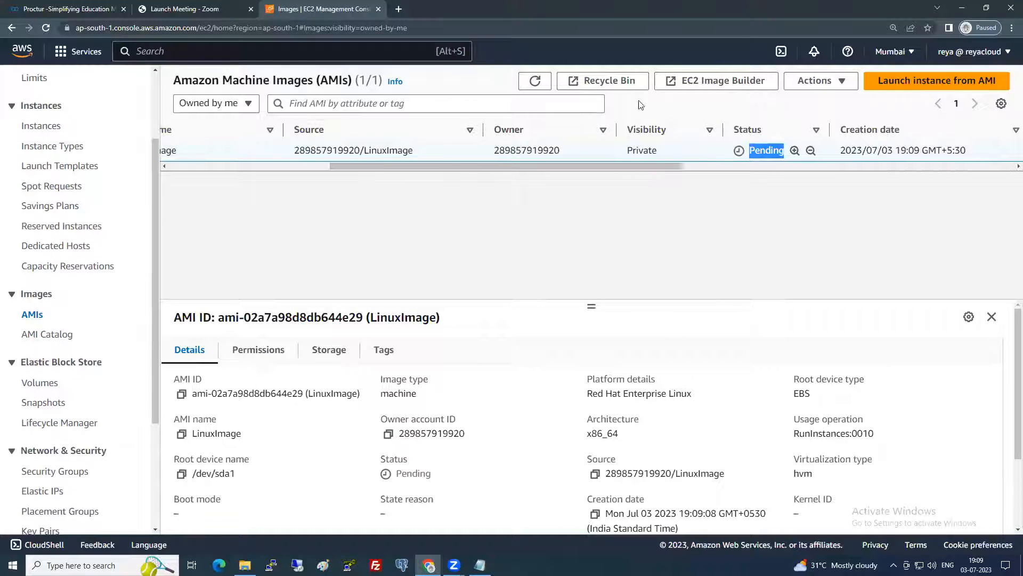
click(538, 87)
drag(312, 169, 208, 167)
drag(291, 165, 465, 172)
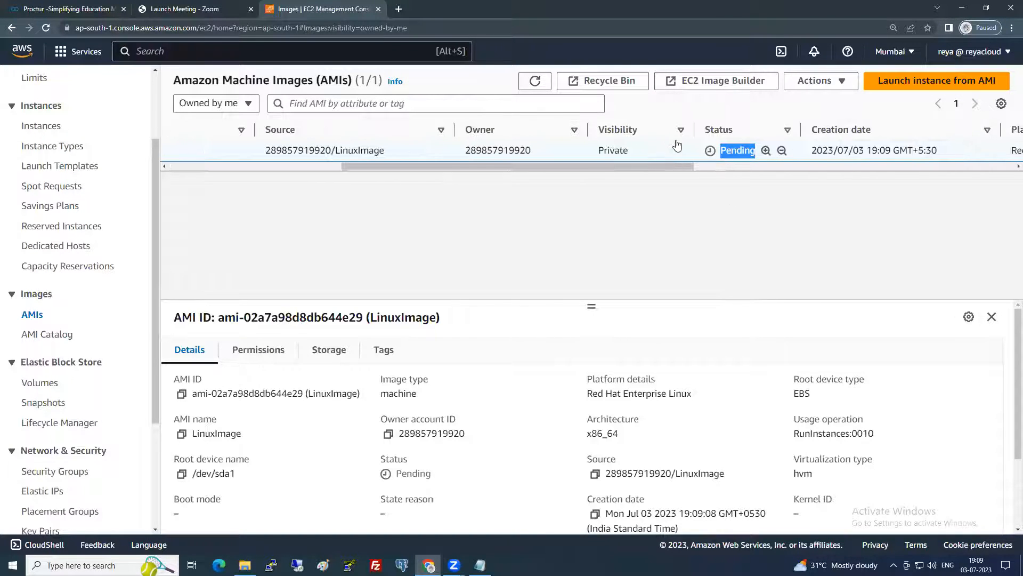
click(824, 83)
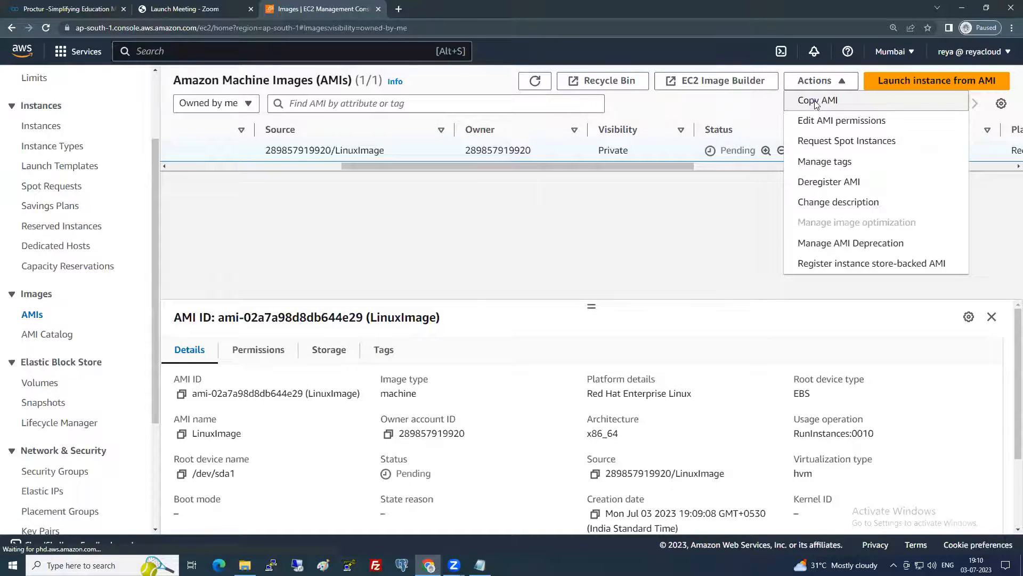
Copy LinuxImage to Europe (Ireland) with EBS snapshot encryption left off
click(815, 104)
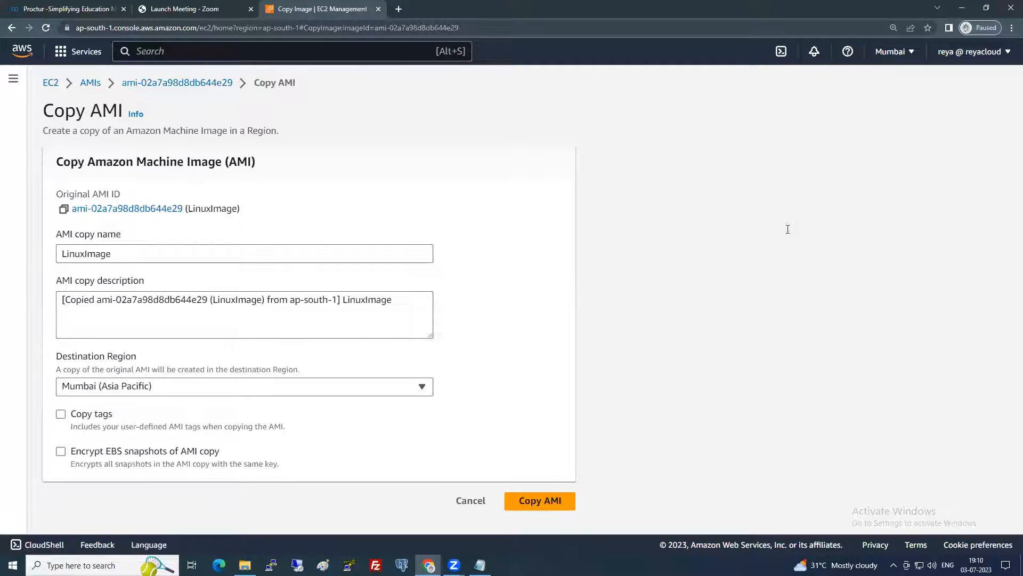
click(132, 388)
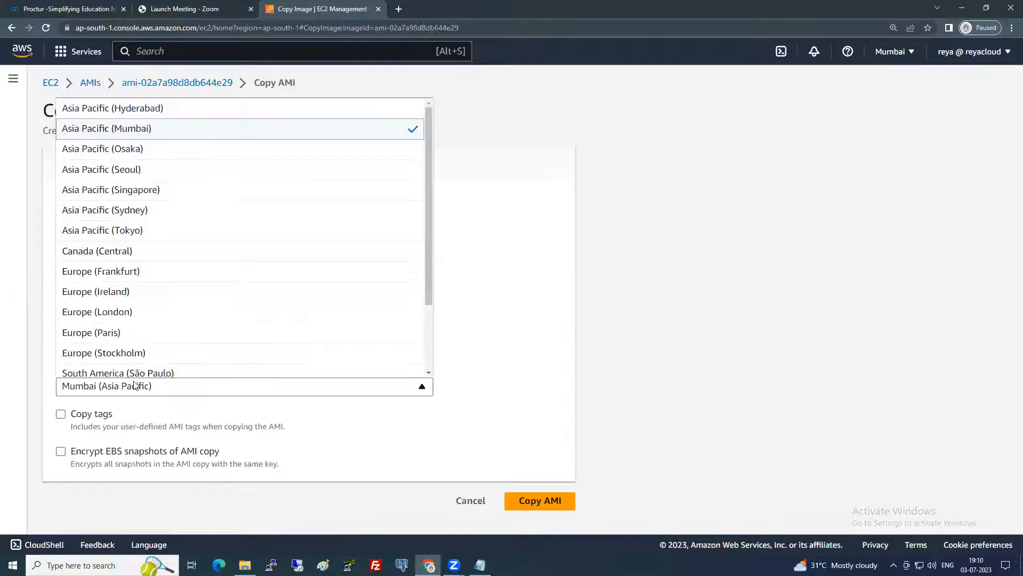
click(131, 292)
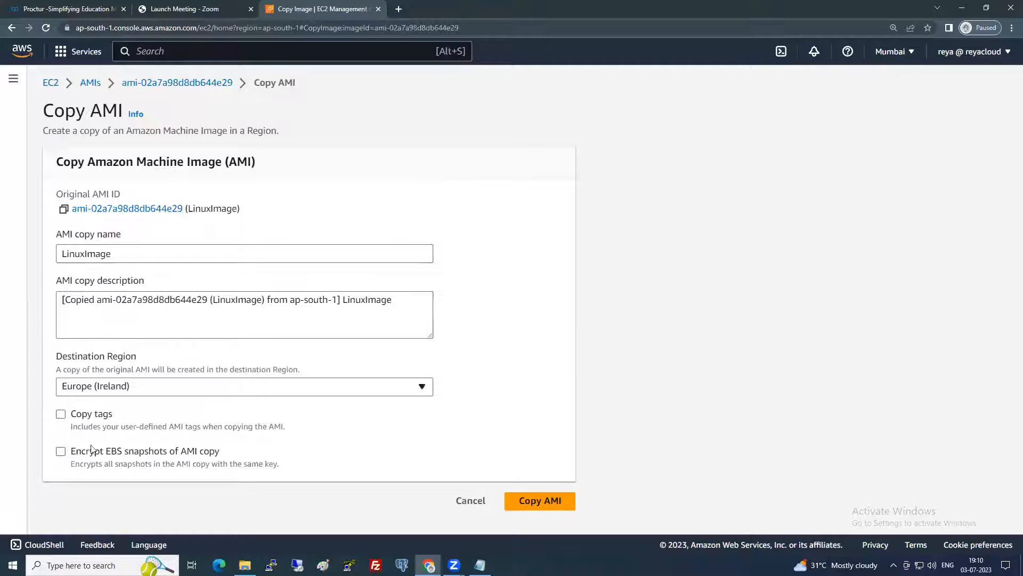
drag(71, 450, 99, 453)
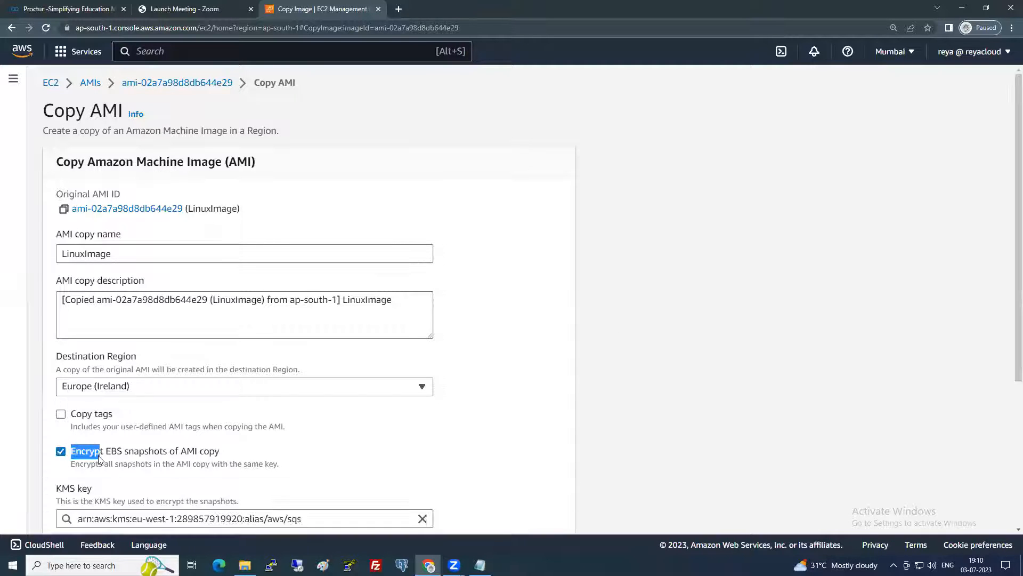
click(62, 452)
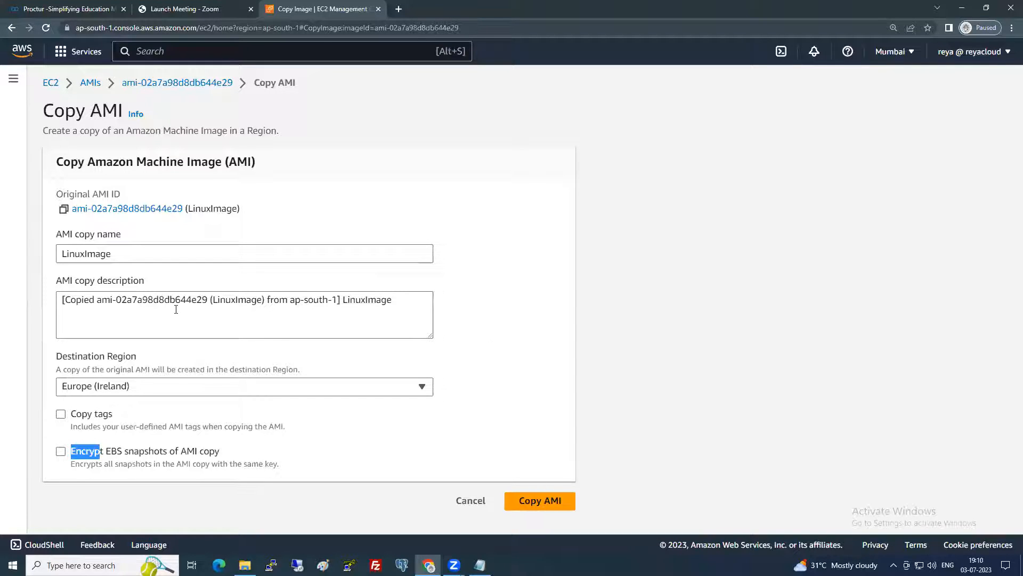
click(543, 507)
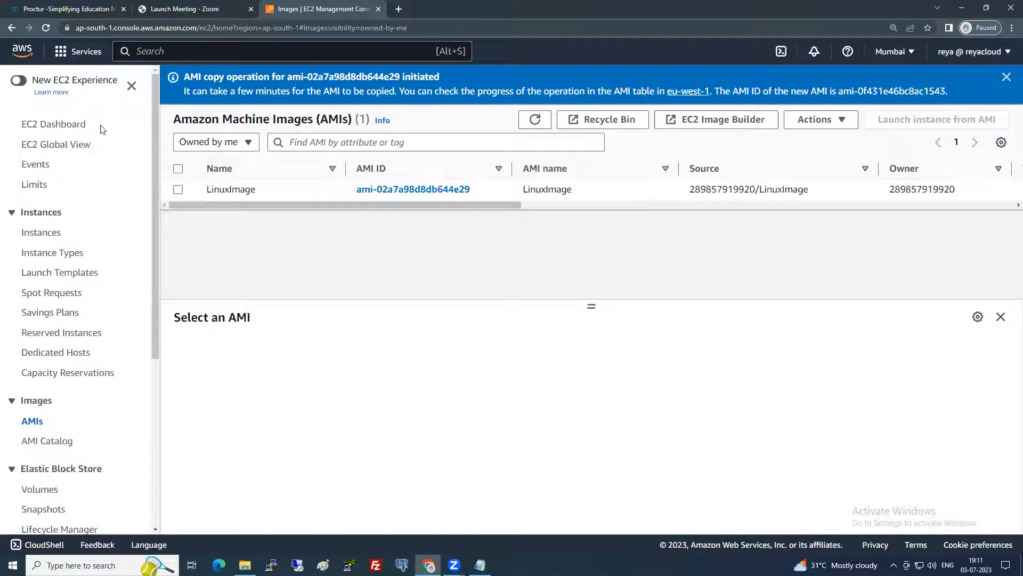
In a new console tab, switch the region to Europe (Ireland) and go to EC2
right_click(28, 49)
click(59, 54)
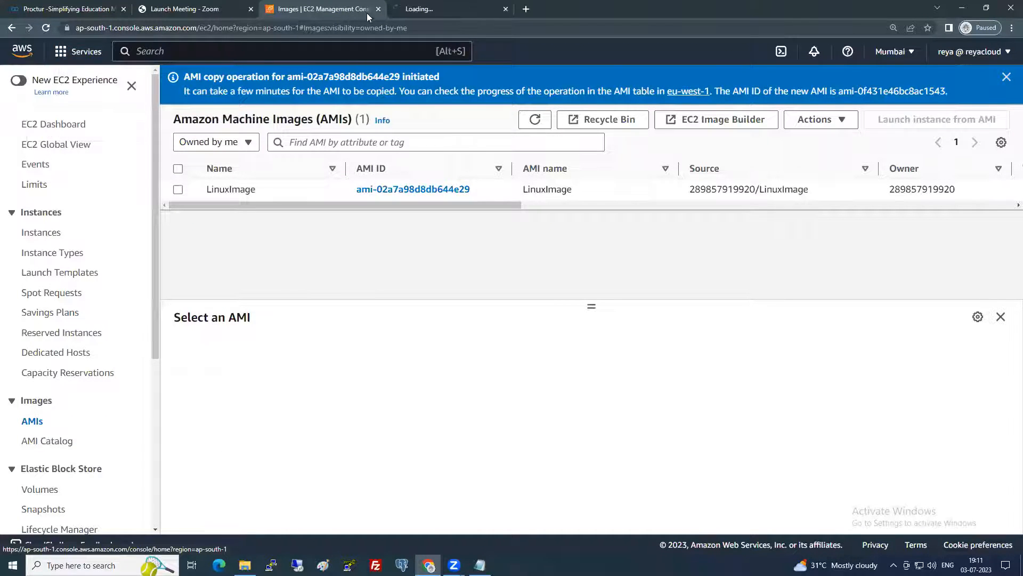
click(421, 9)
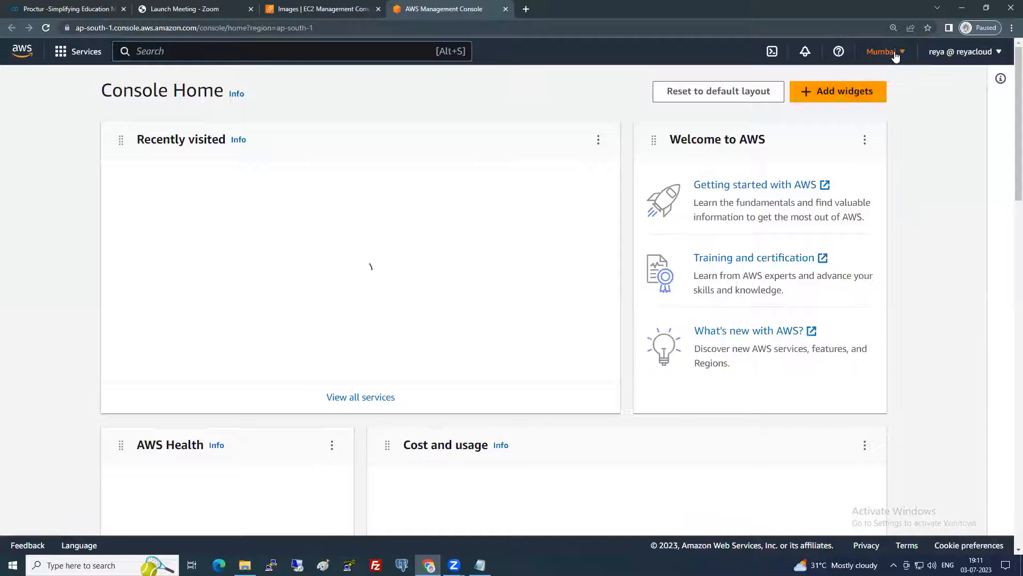
click(894, 52)
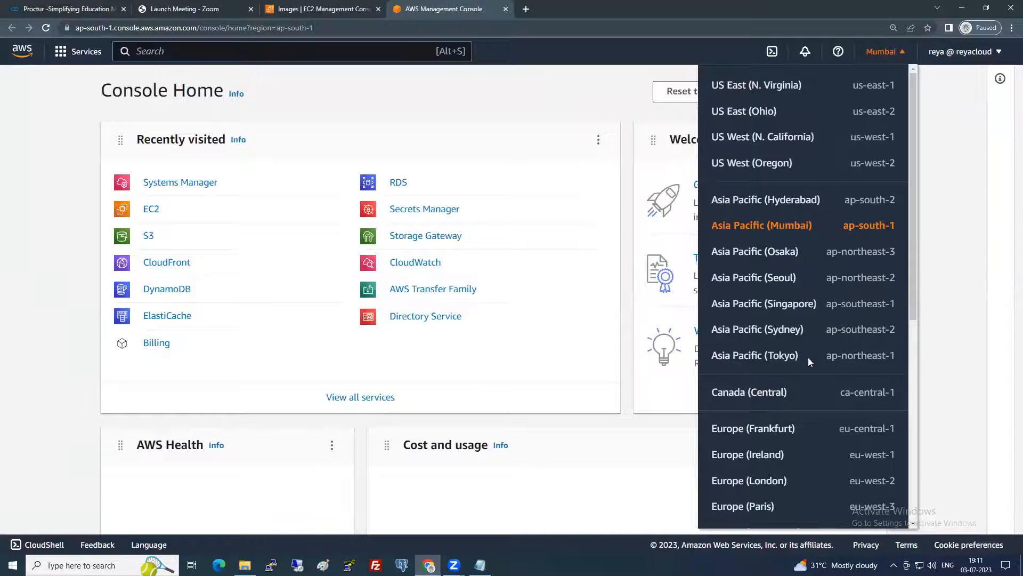
click(765, 458)
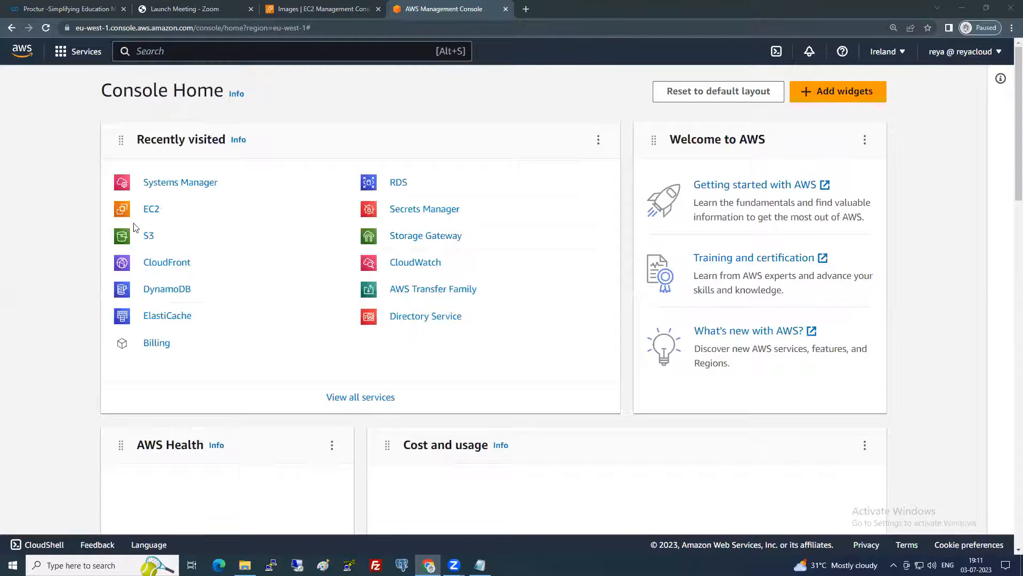
click(151, 209)
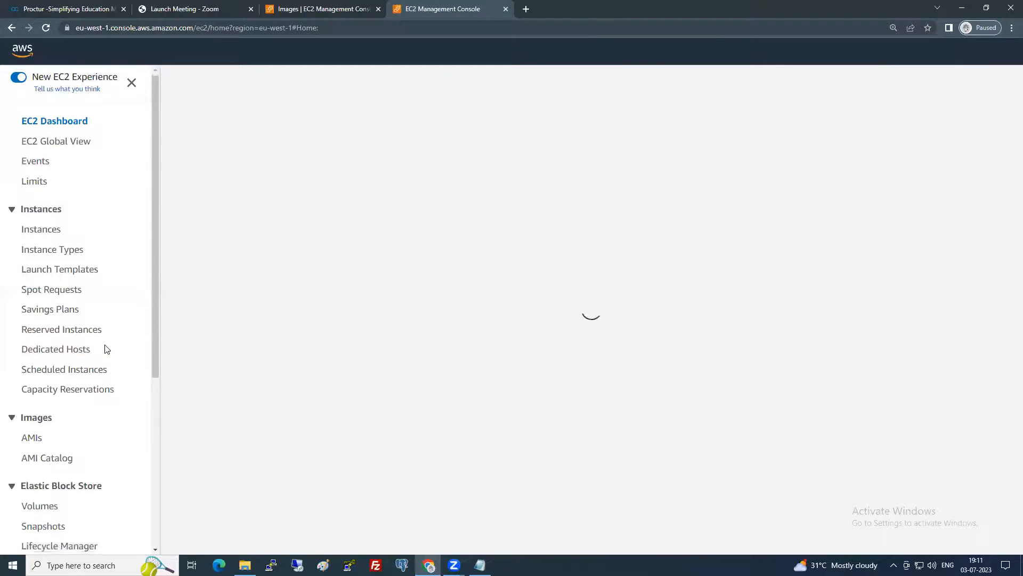
Deregister the copied AMI ami-0f431e46bc8ac1543 from the Ireland AMIs list
scroll(105, 349, down, 2)
click(33, 334)
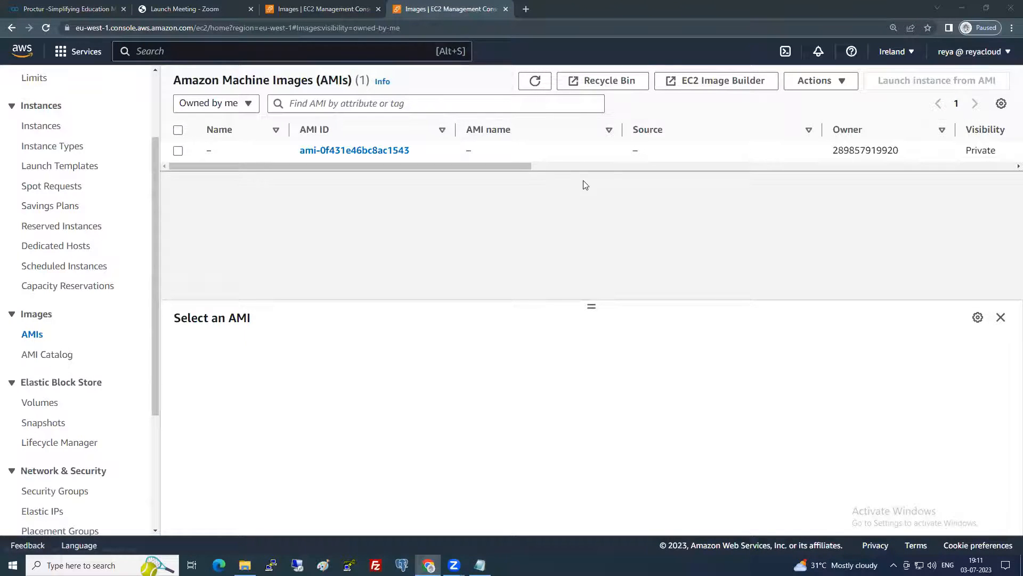
click(180, 152)
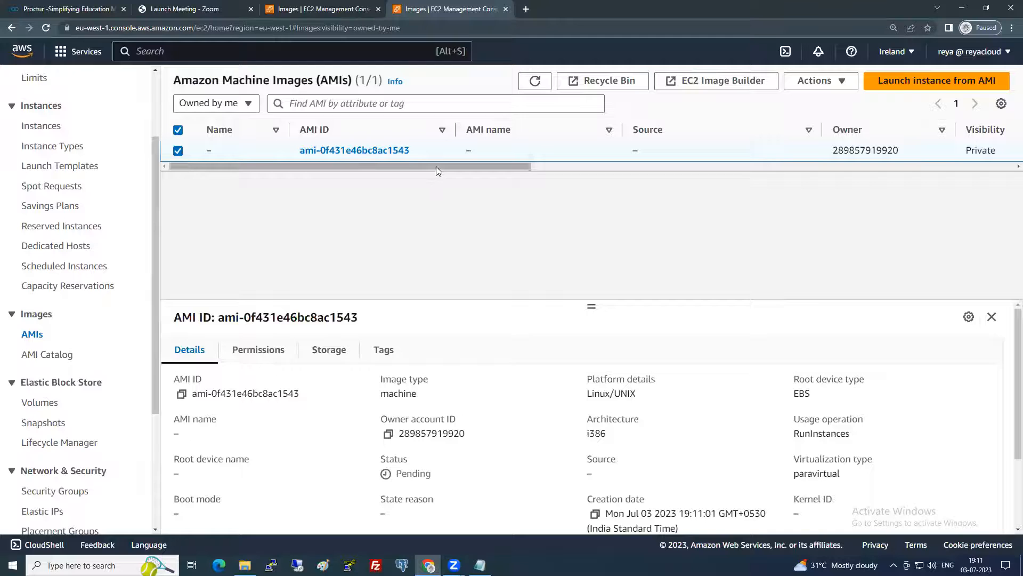
click(824, 85)
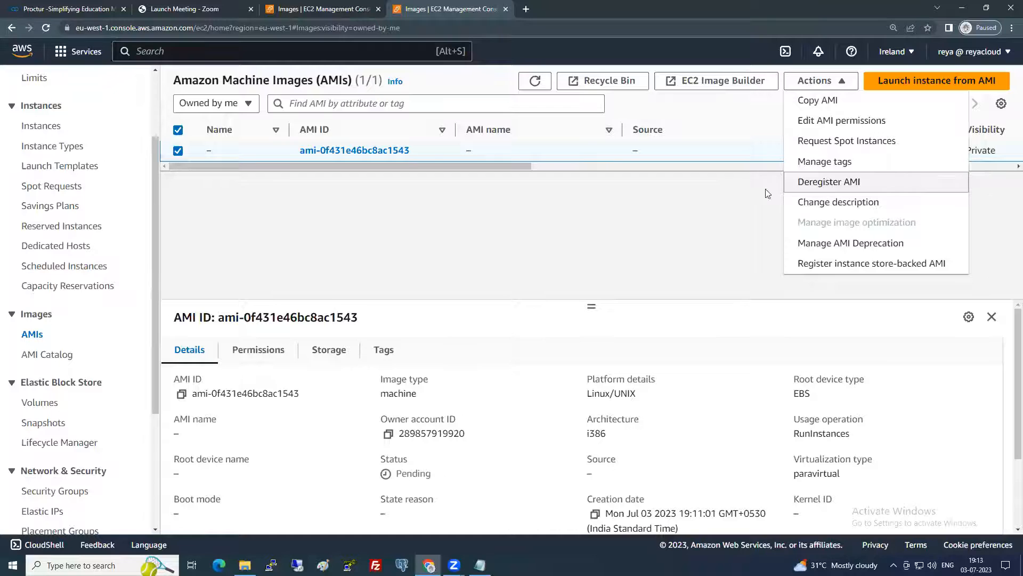
click(860, 183)
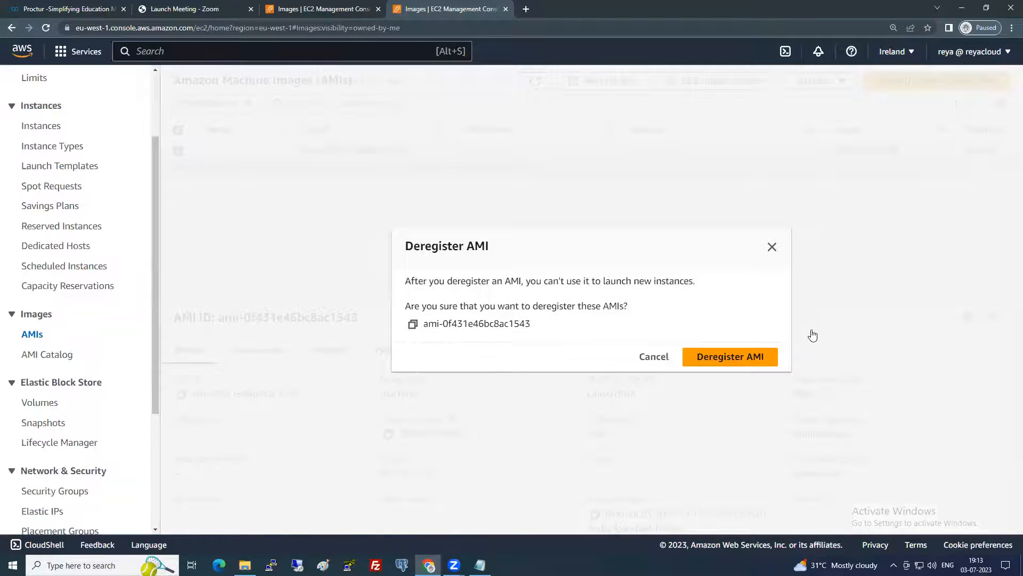
click(744, 357)
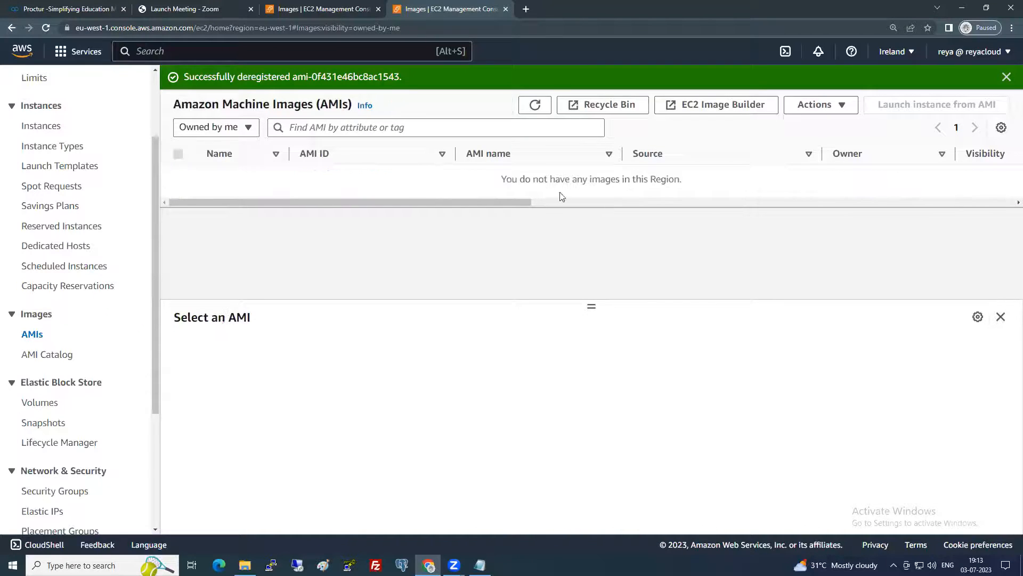
Close the Ireland tab to return to the Mumbai AMIs page
click(505, 9)
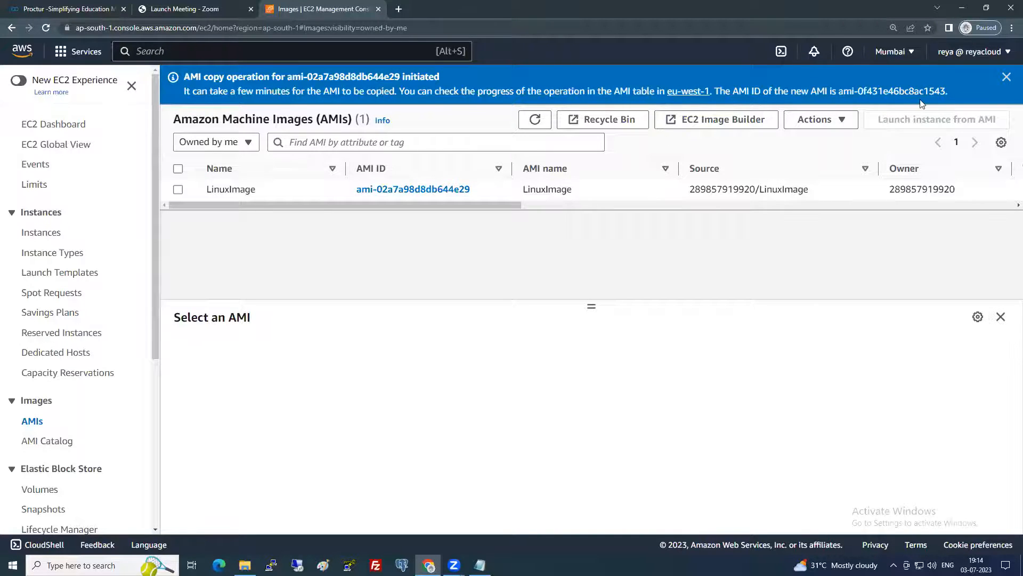
Dismiss the copy banner, select LinuxImage, and bring up its Actions menu
click(1007, 78)
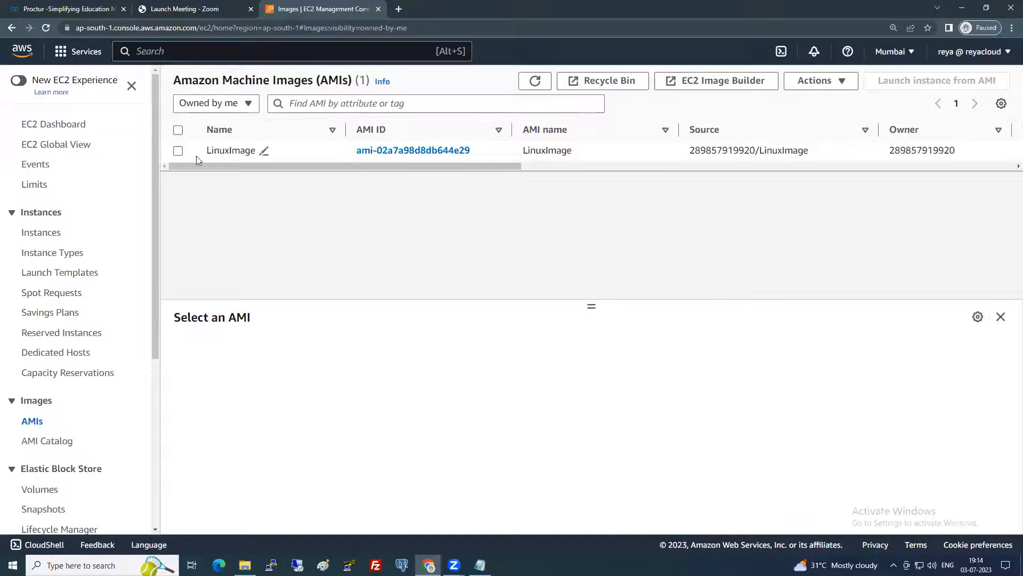
click(178, 150)
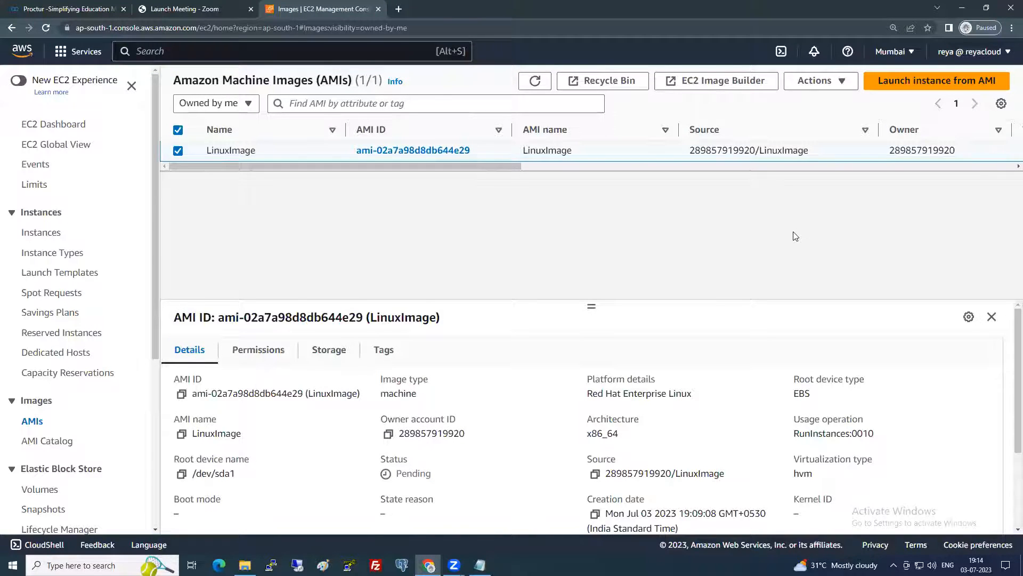
click(839, 83)
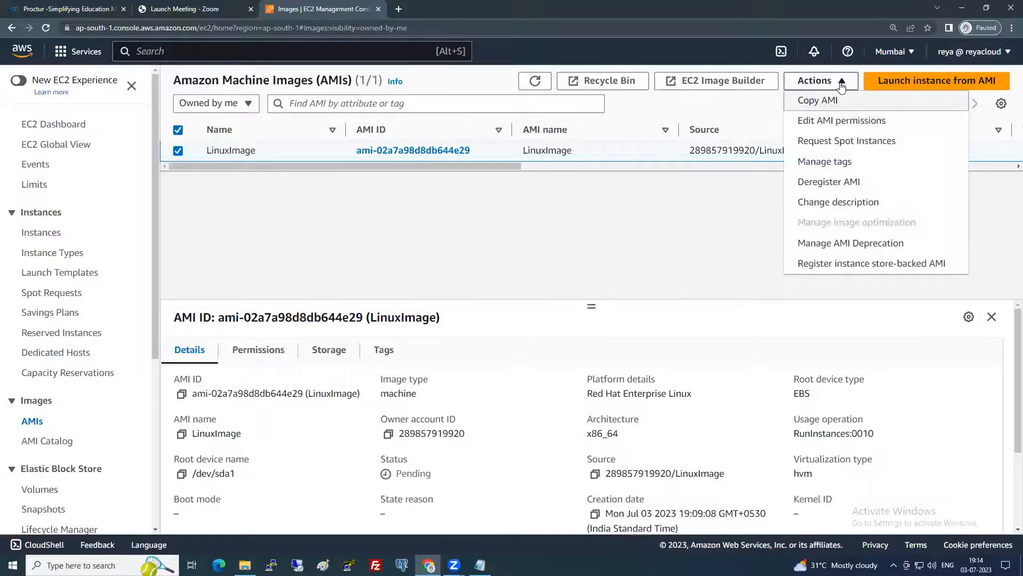
Look over LinuxImage's Edit AMI permissions page and cancel without changes
click(822, 125)
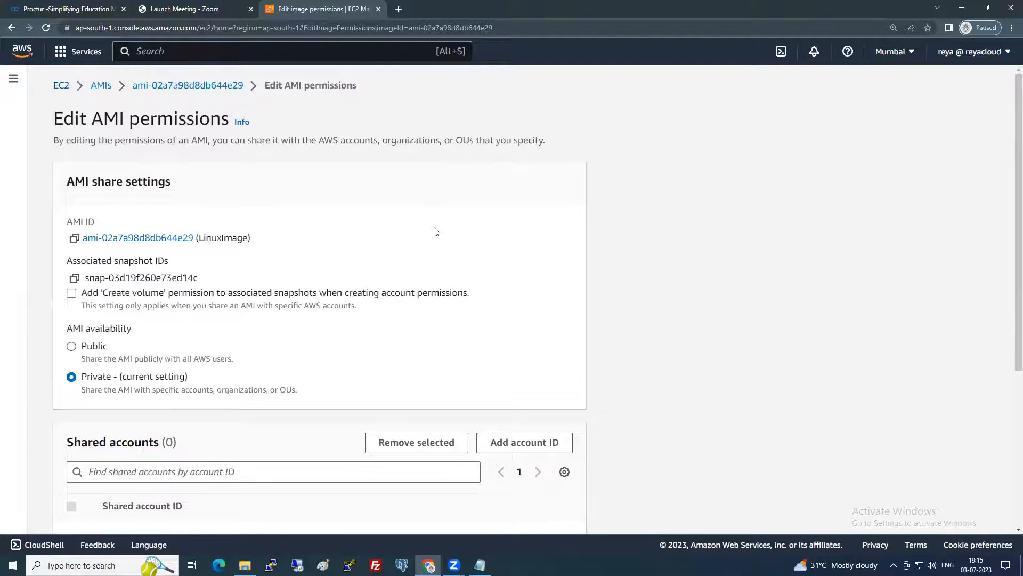
scroll(331, 327, down, 1)
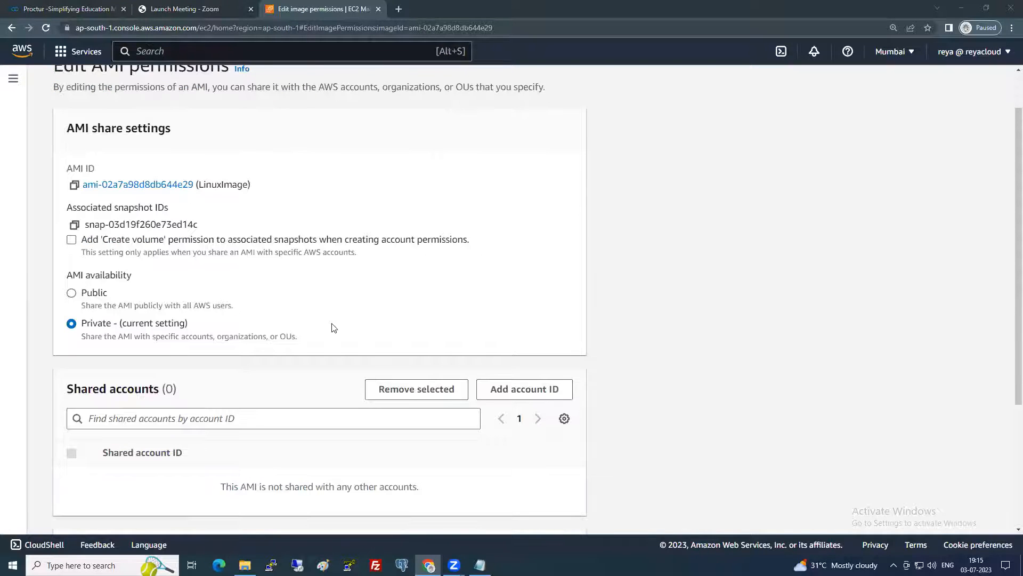
scroll(439, 355, up, 1)
scroll(434, 347, down, 4)
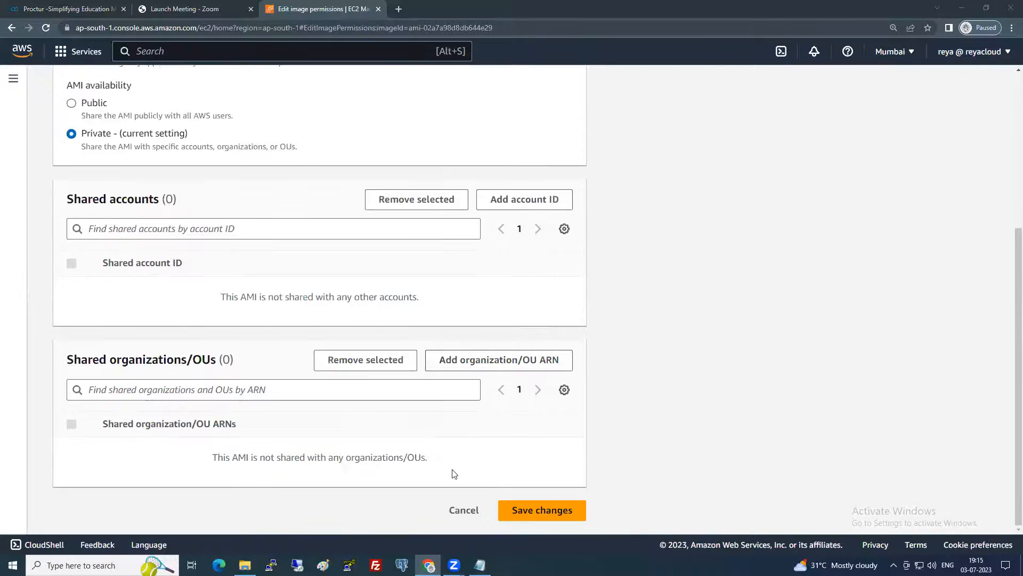
click(462, 509)
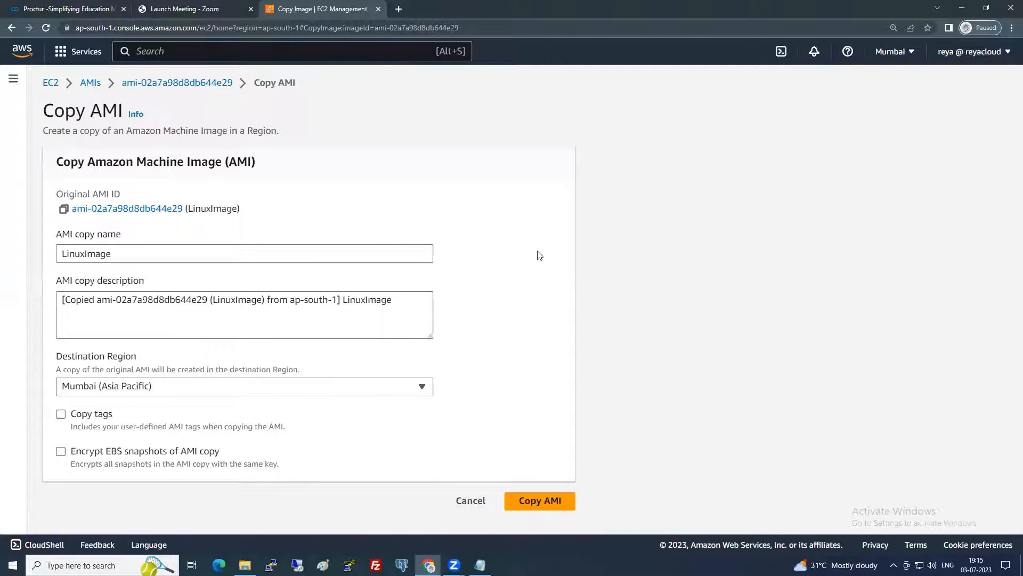
Back in the AMIs list, confirm LinuxImage is Private and now Available
click(149, 84)
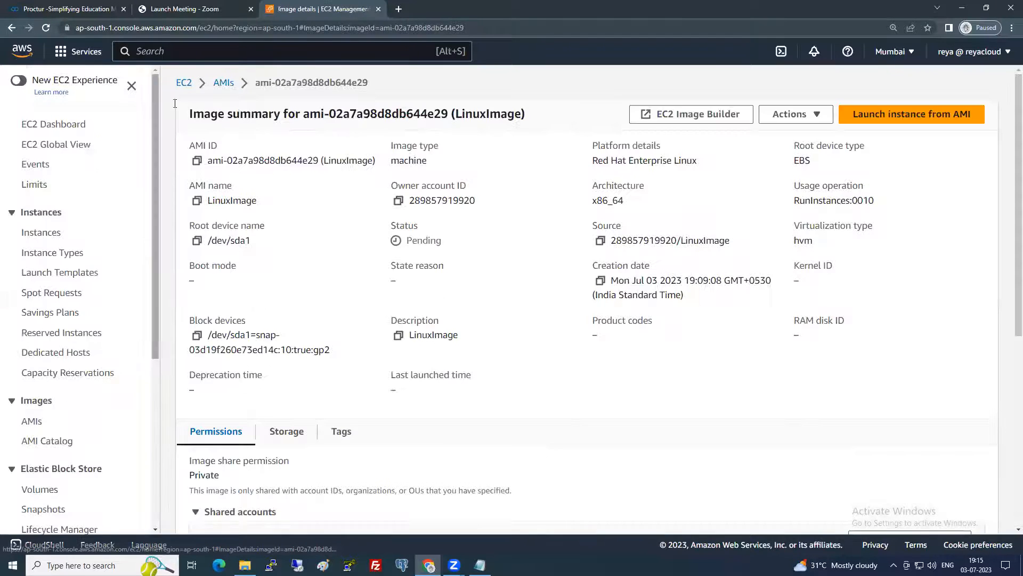
click(32, 421)
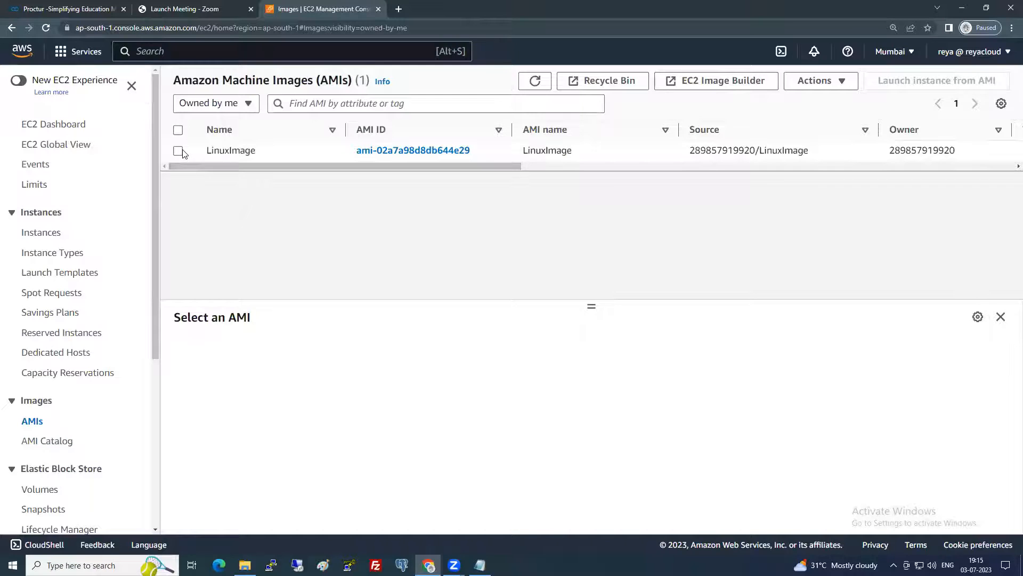
click(190, 153)
drag(423, 168, 472, 168)
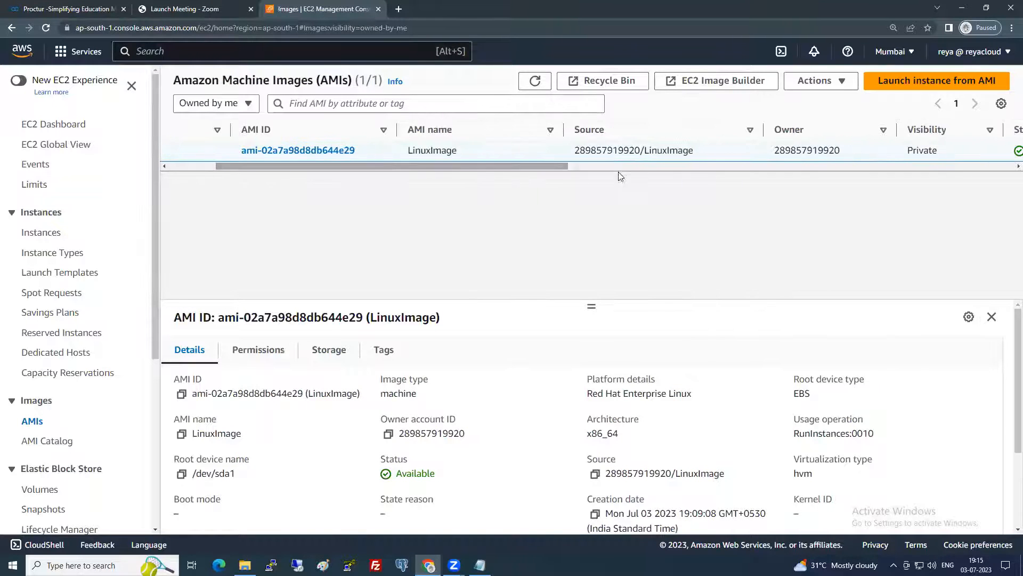
double_click(921, 151)
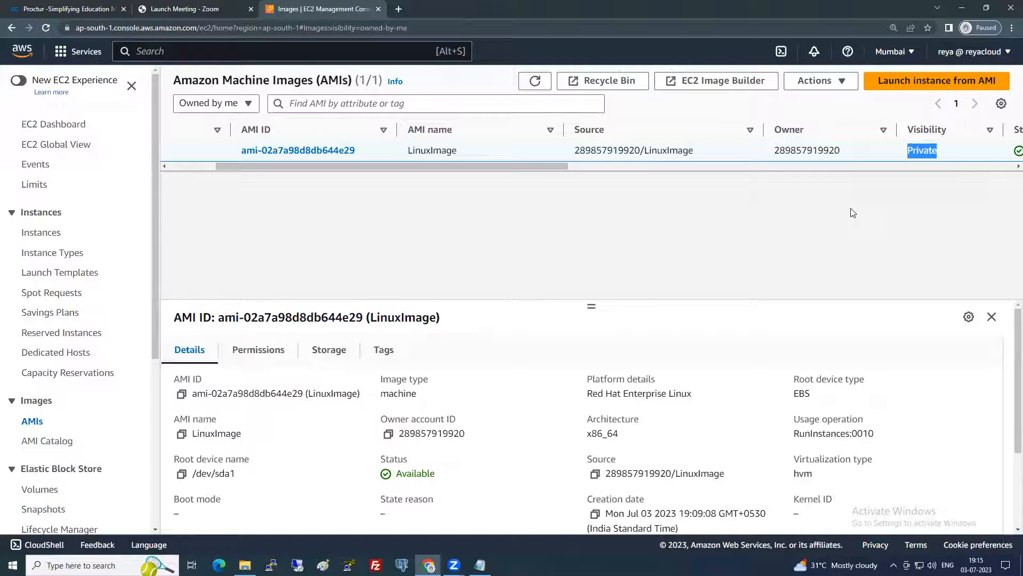
drag(545, 167, 566, 171)
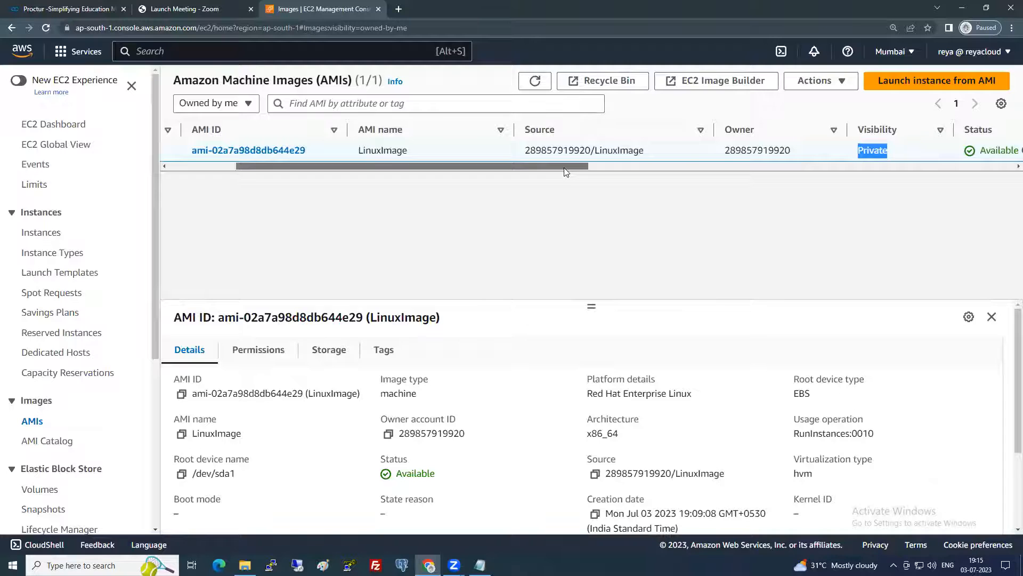
click(832, 81)
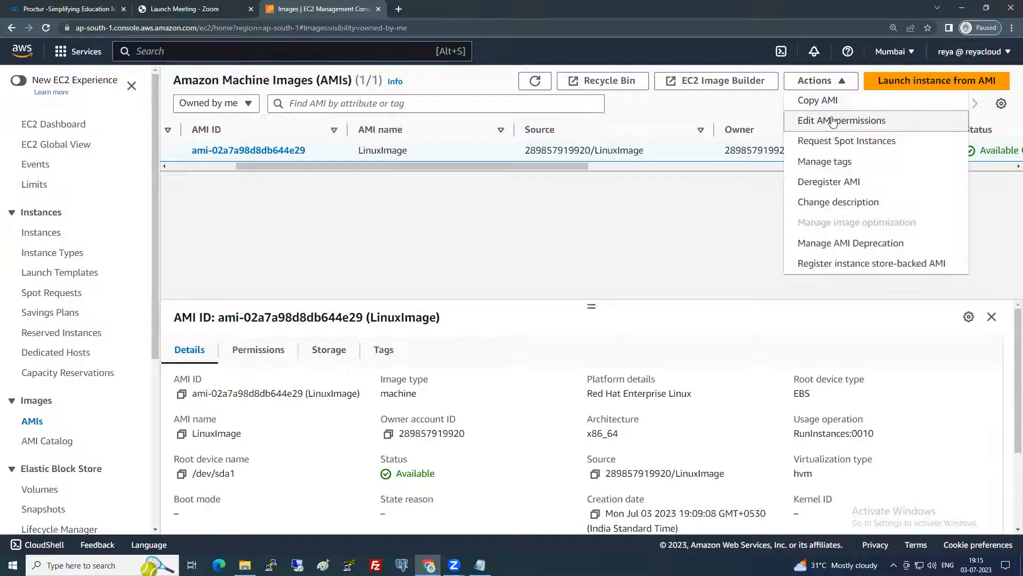
Switch LinuxImage's visibility to Public, then back to Private
click(832, 122)
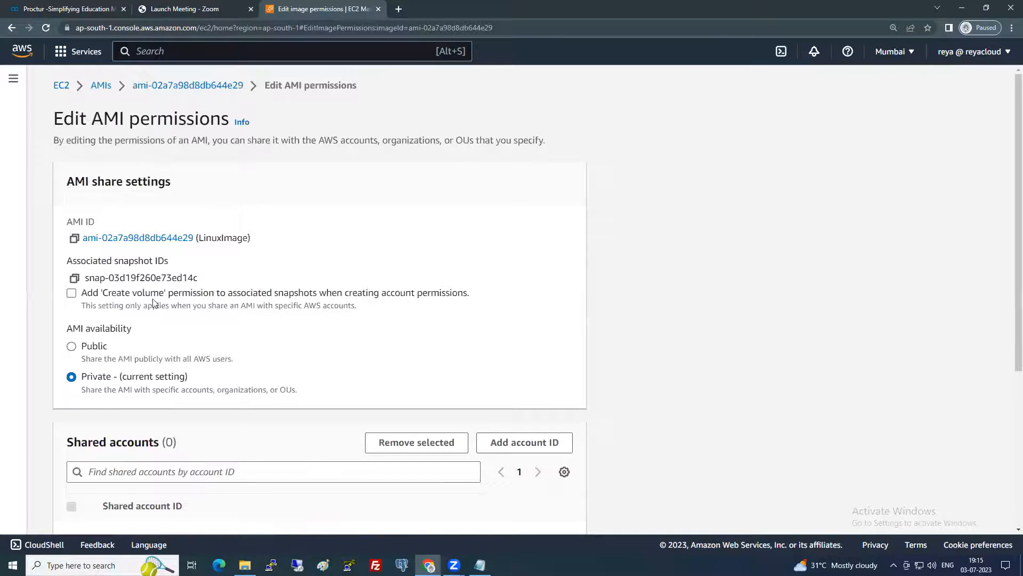
click(71, 346)
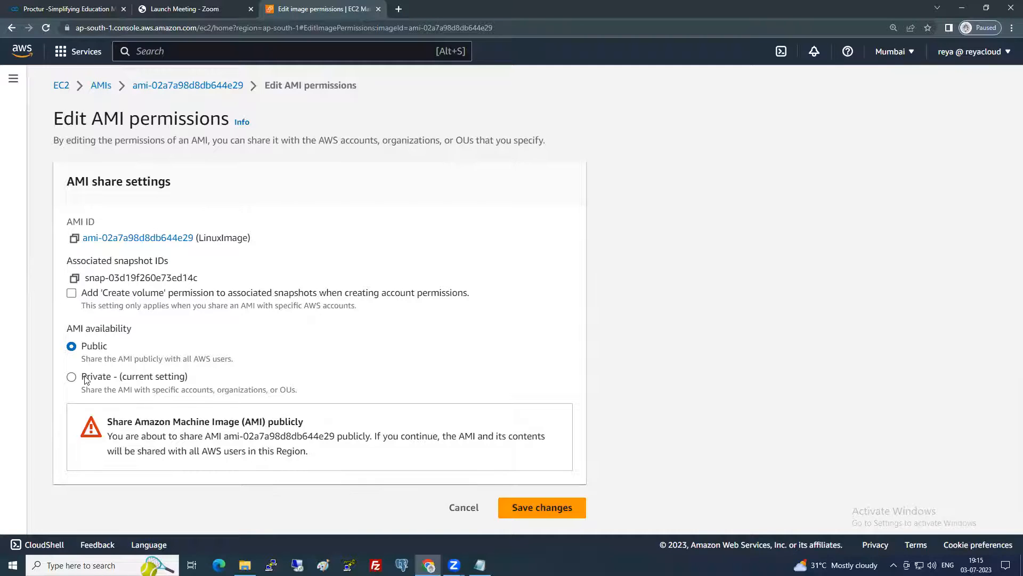
click(111, 377)
scroll(285, 391, down, 3)
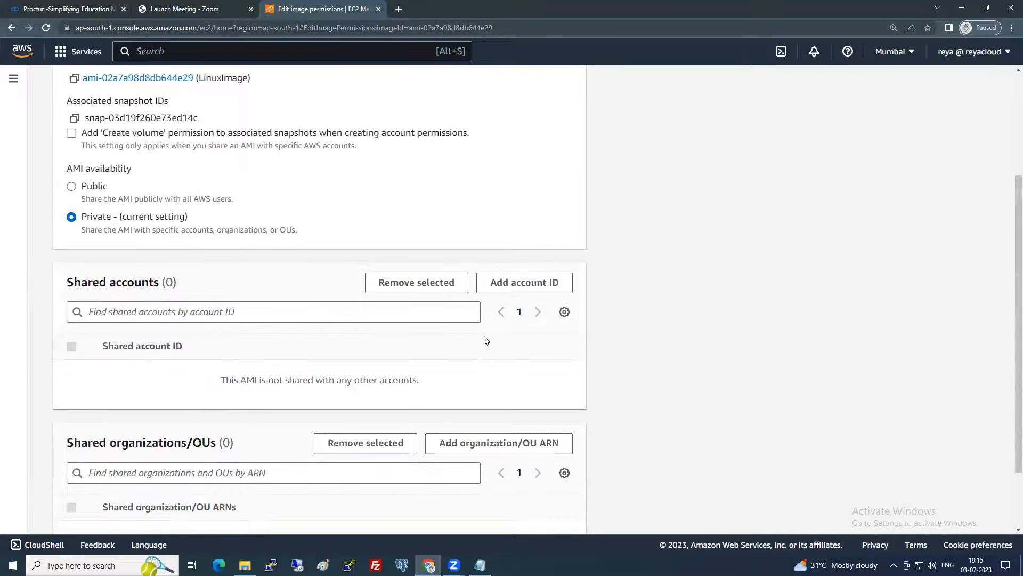
Try Add account ID twice, cancelling each time so no account is shared
click(511, 289)
click(384, 310)
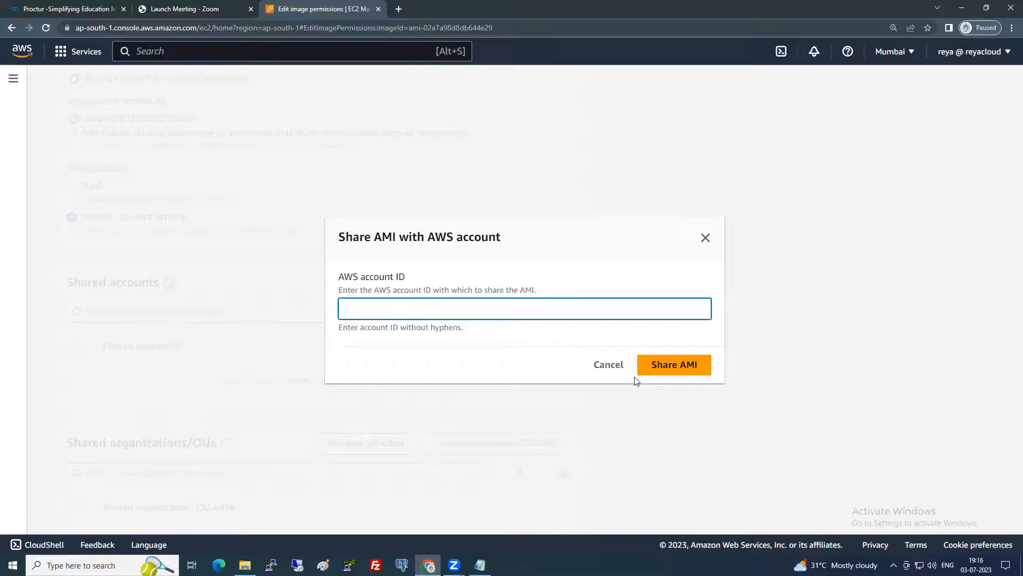
click(610, 373)
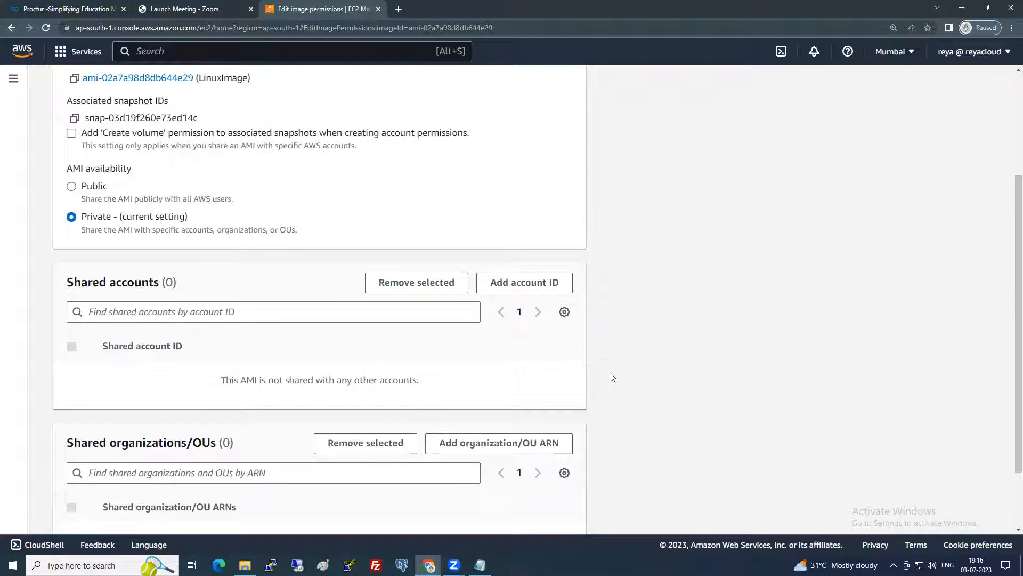
click(521, 283)
click(359, 309)
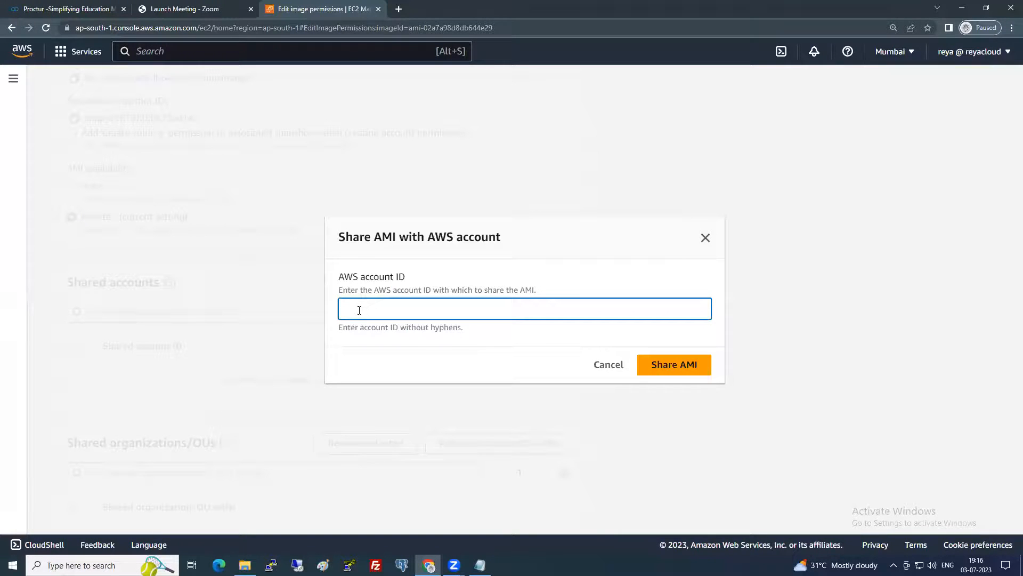
click(621, 365)
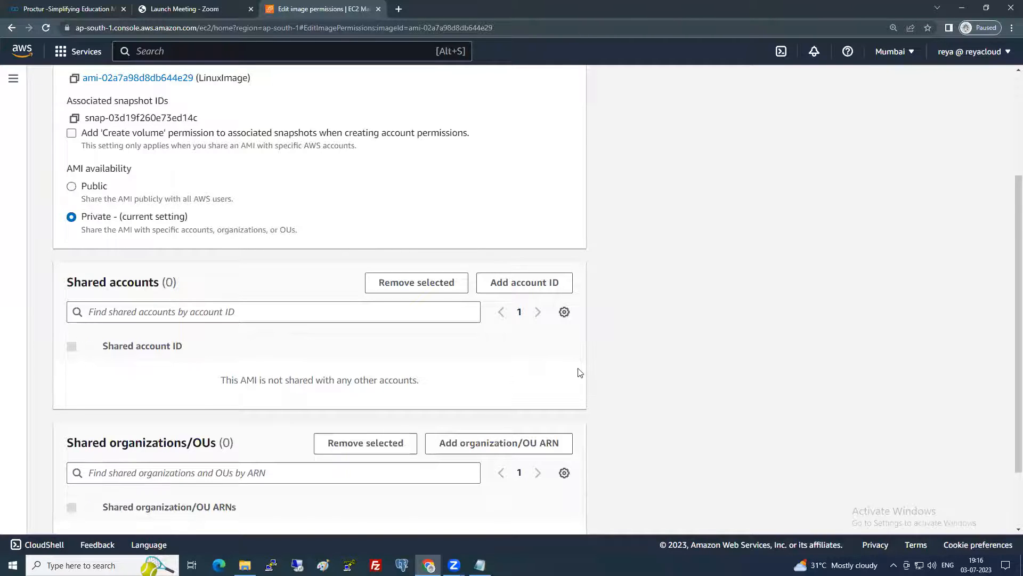
scroll(580, 372, down, 2)
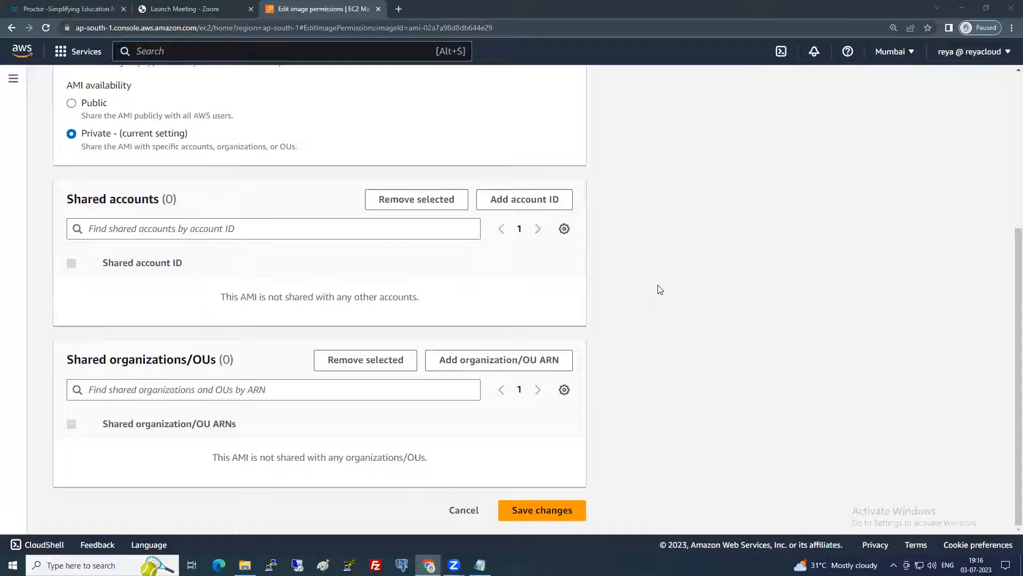
Cancel the Edit AMI permissions page unsaved, select the LinuxImage AMI, and show its Actions menu
click(451, 511)
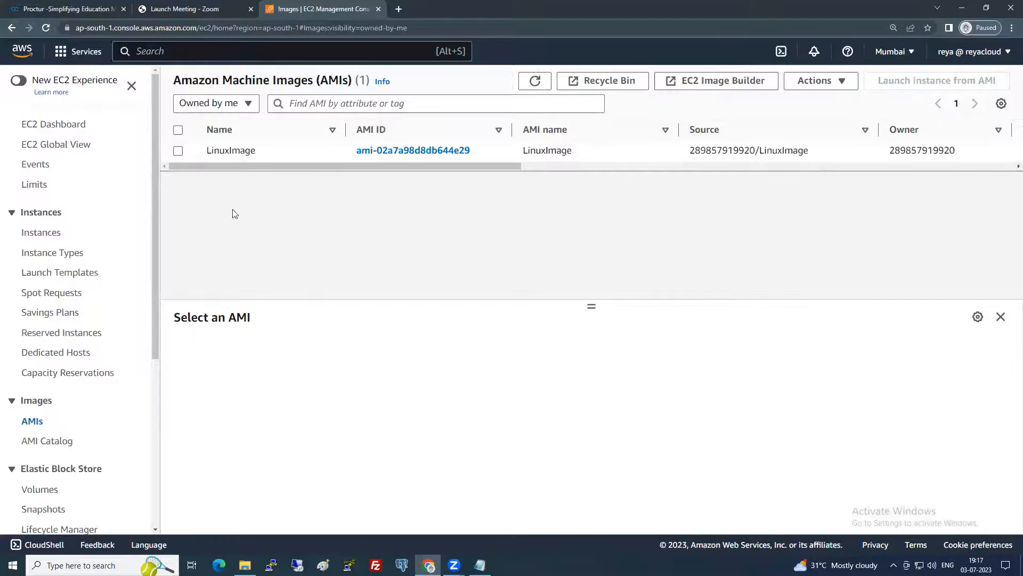
click(178, 151)
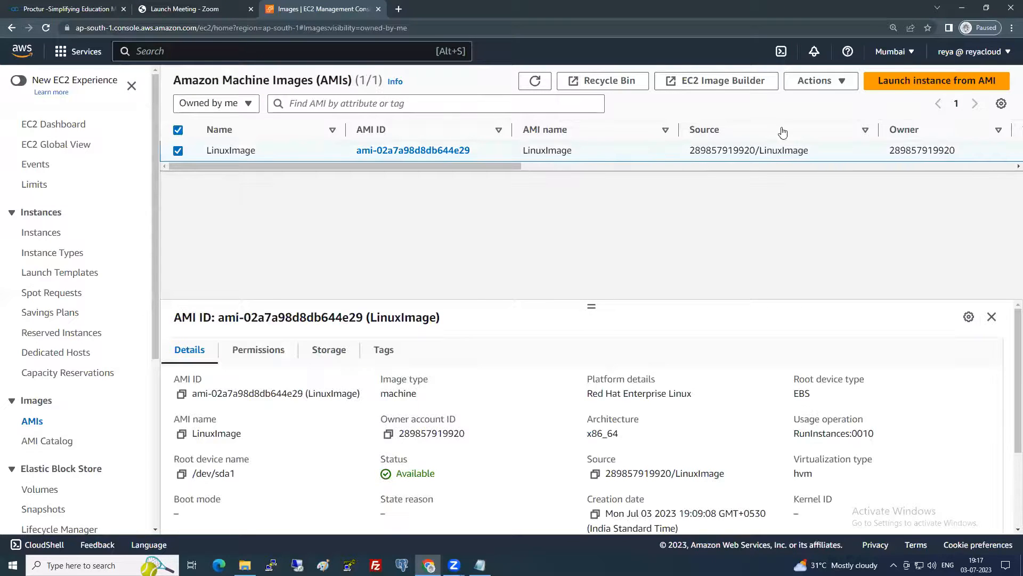
click(818, 86)
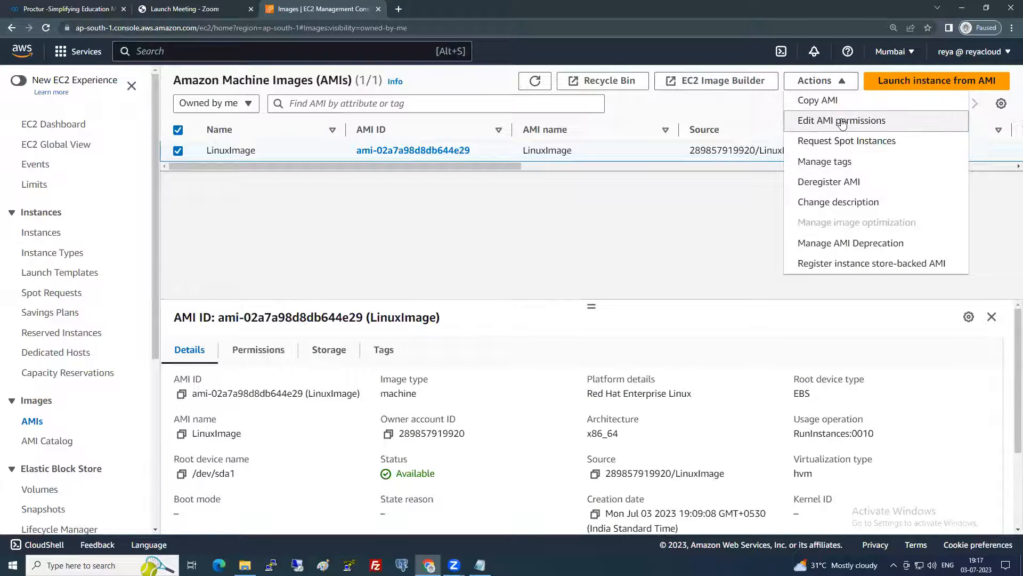
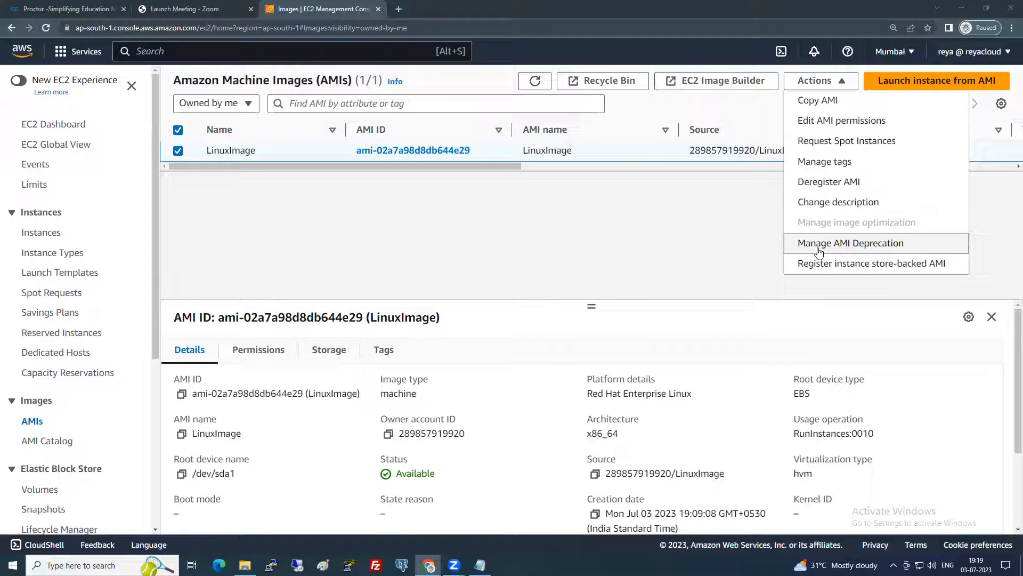
Enable deprecation for LinuxImage at 2023/07/03 23:59 and save the schedule
click(820, 248)
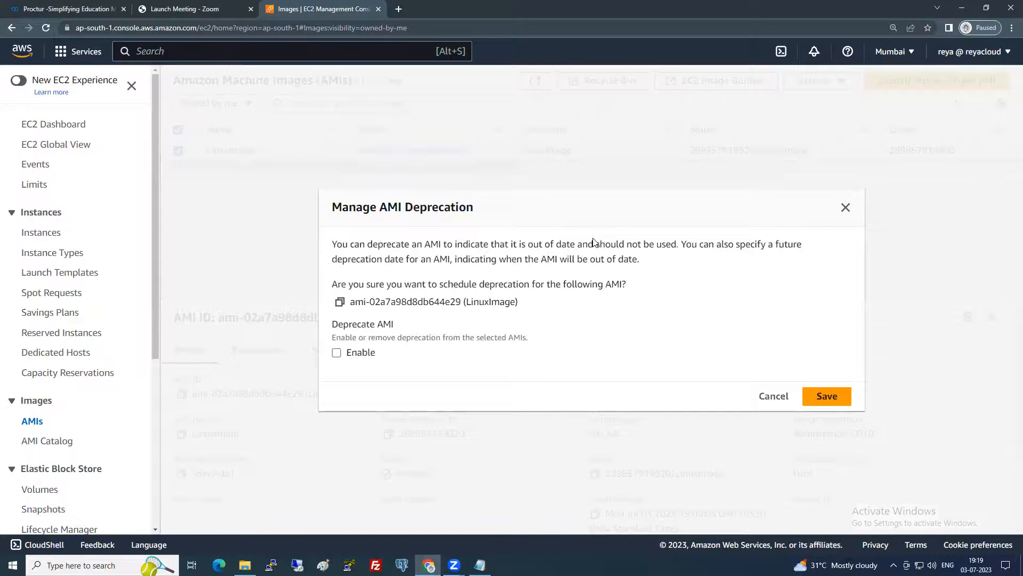
click(336, 353)
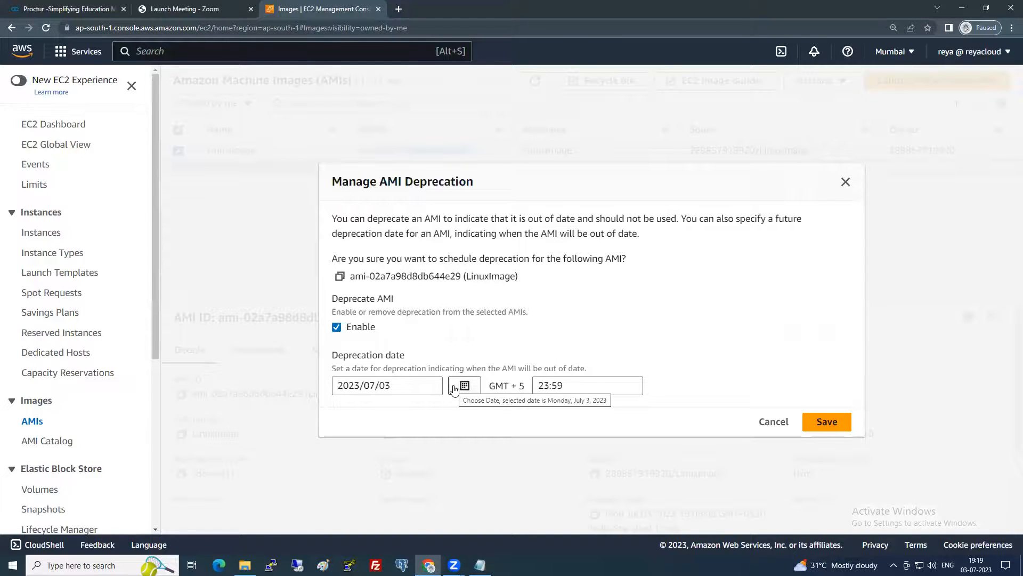
drag(529, 218, 579, 217)
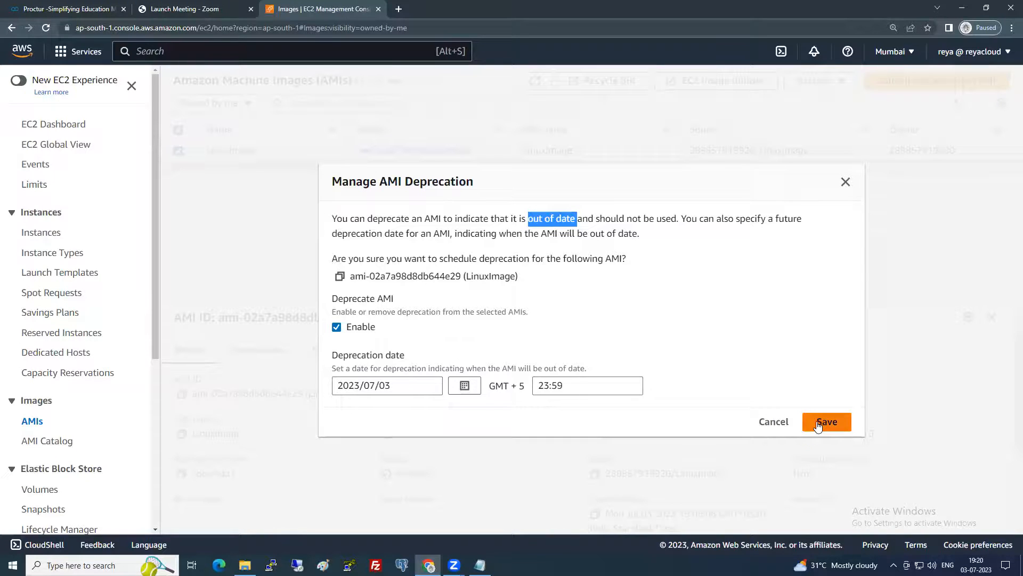
click(379, 219)
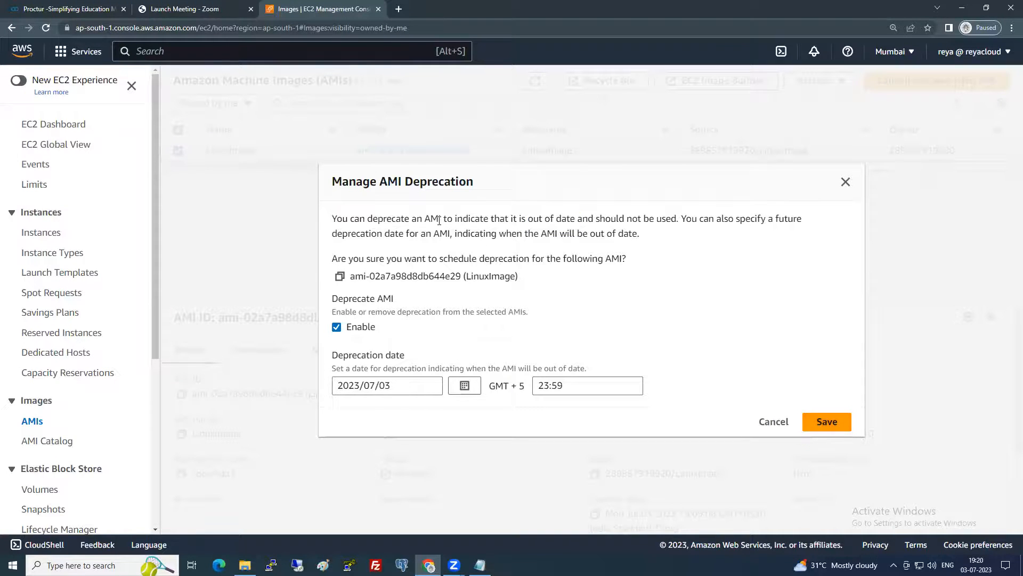
drag(596, 219, 454, 235)
click(697, 238)
click(336, 326)
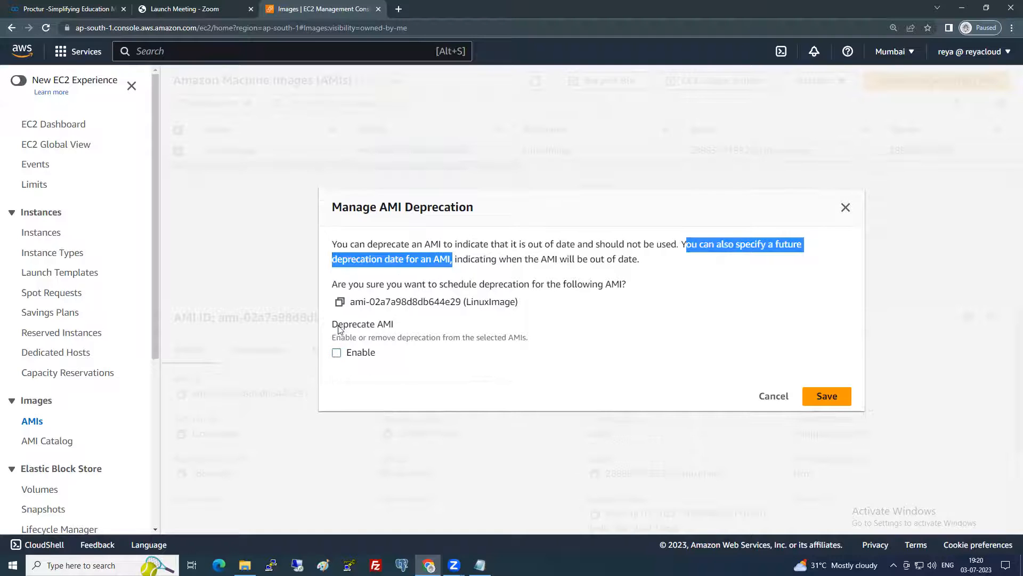
click(336, 353)
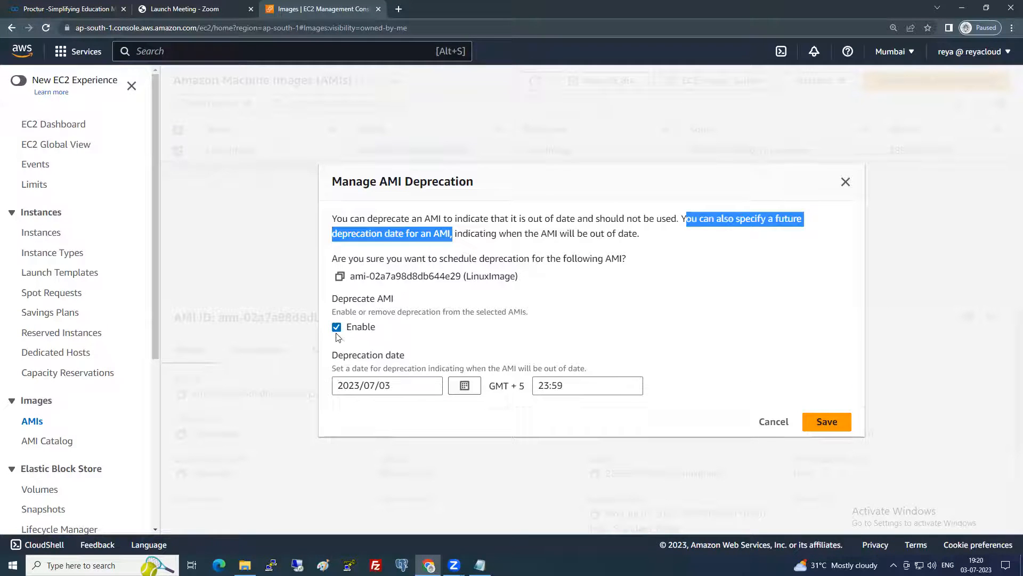
click(836, 423)
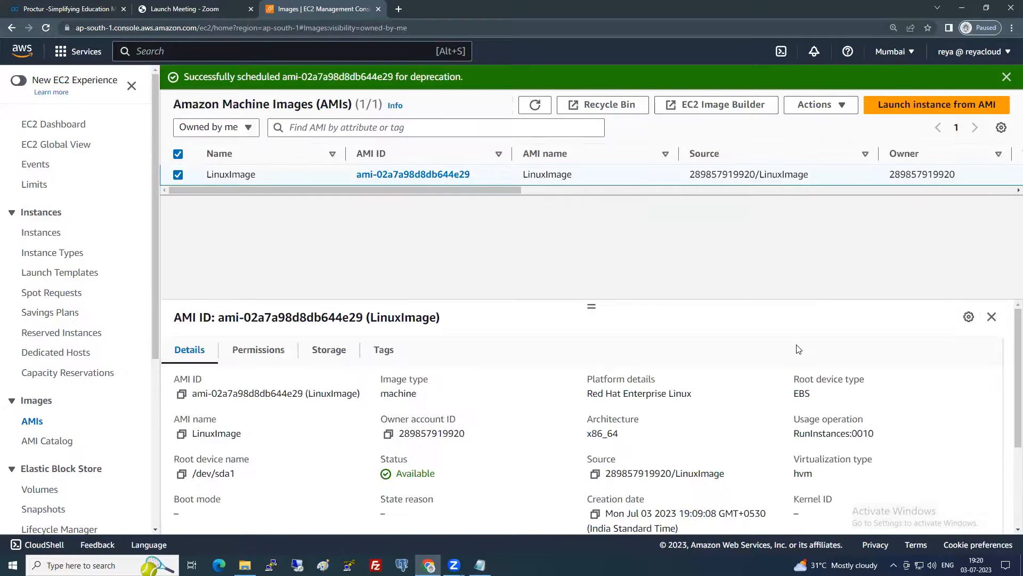
Scroll the AMI table to LinuxImage's Deprecation time, which reads 2023/07/04 00:29 GMT+5:30
drag(491, 191, 770, 207)
drag(841, 220, 991, 229)
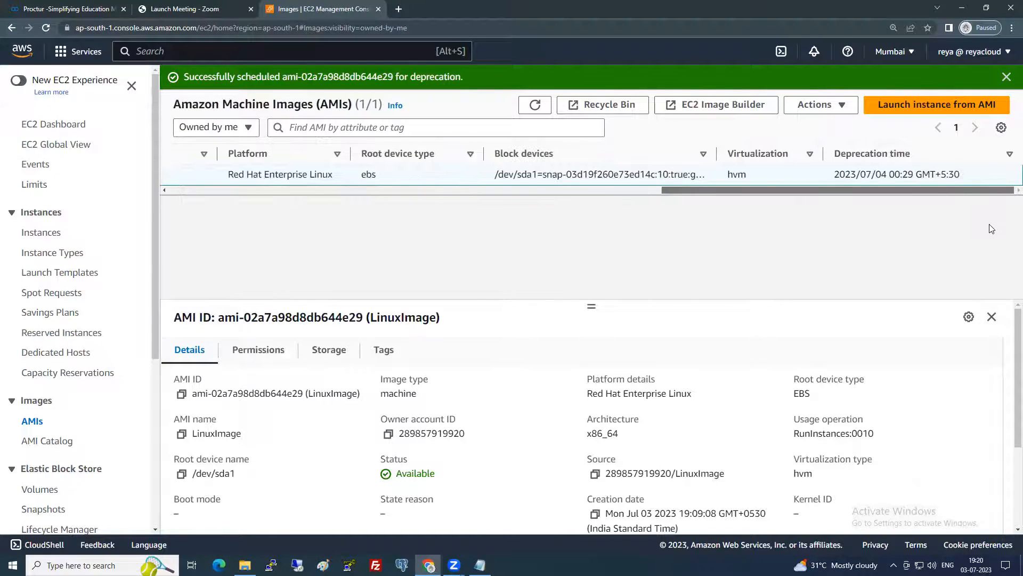
drag(835, 174, 396, 190)
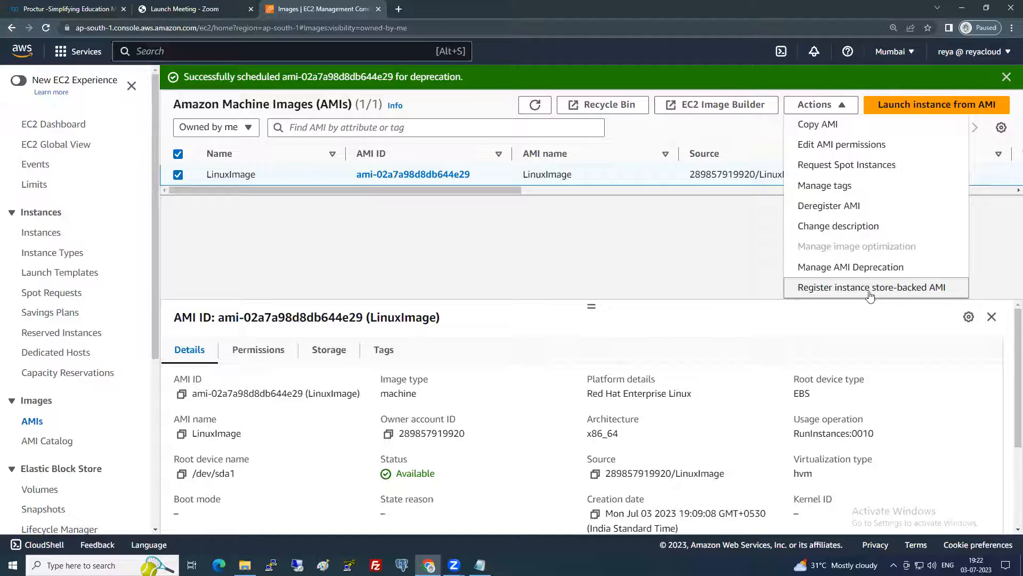
click(870, 292)
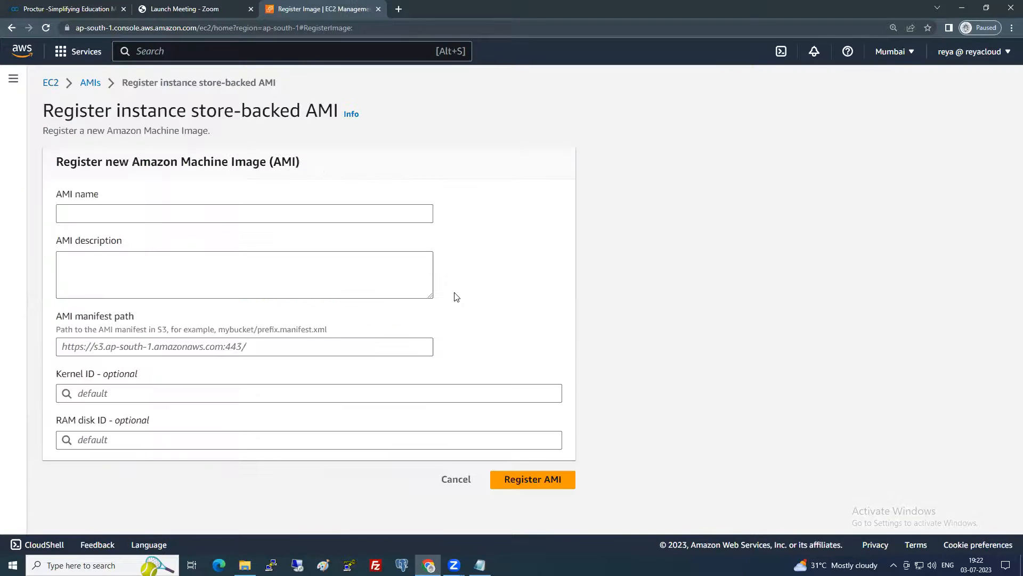
triple_click(143, 319)
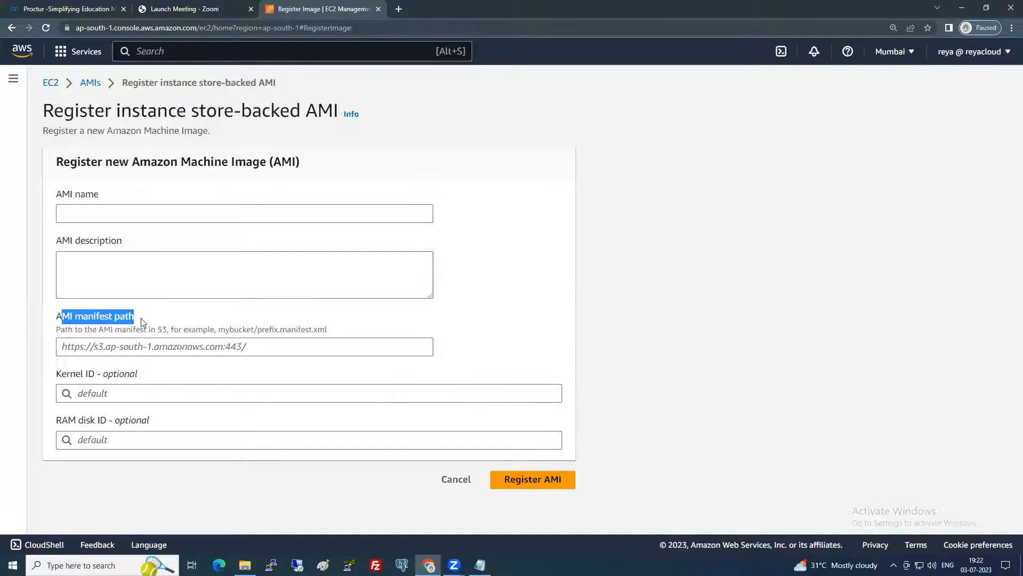
click(279, 352)
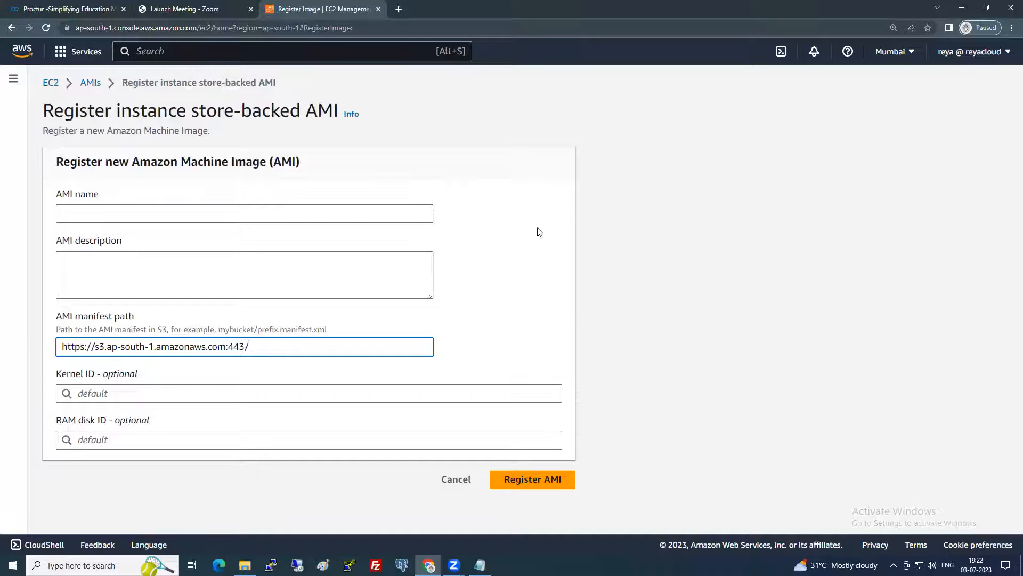
click(465, 481)
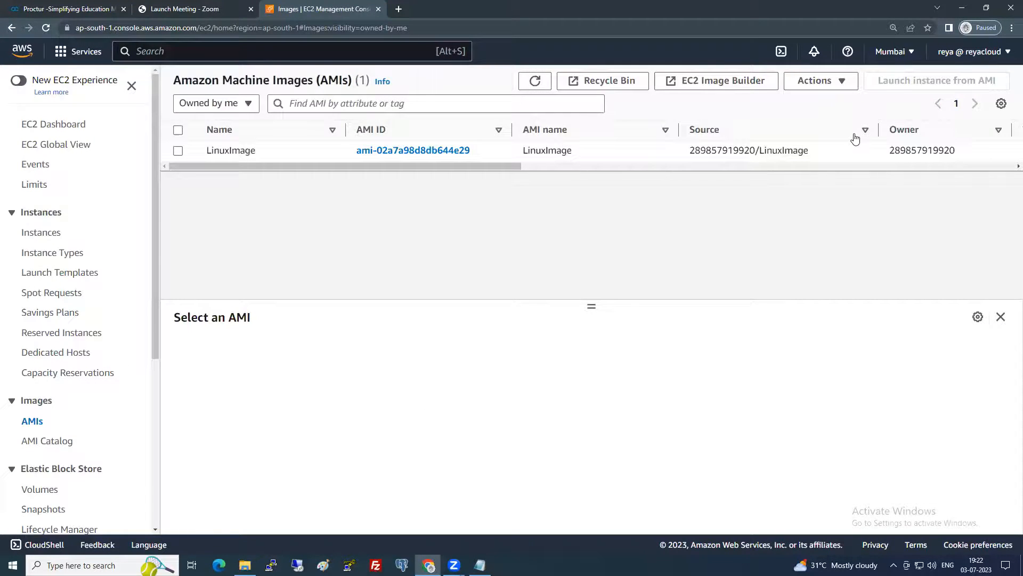
click(204, 159)
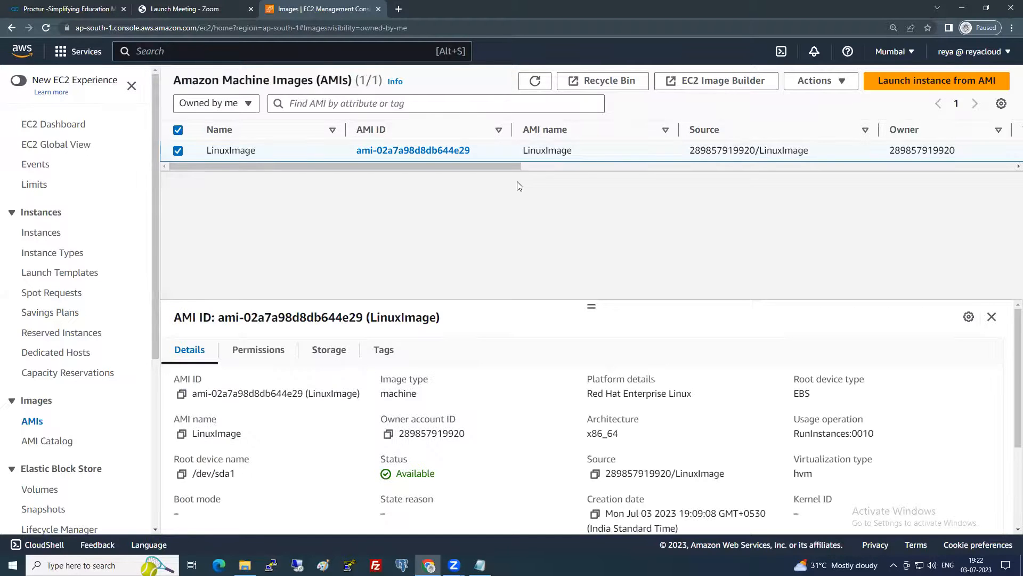
click(831, 83)
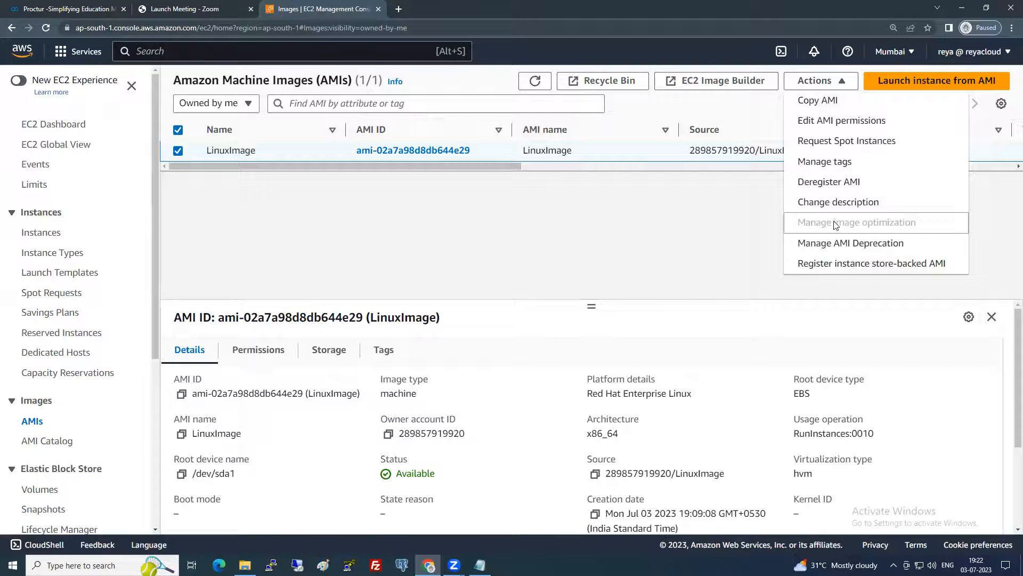
click(707, 233)
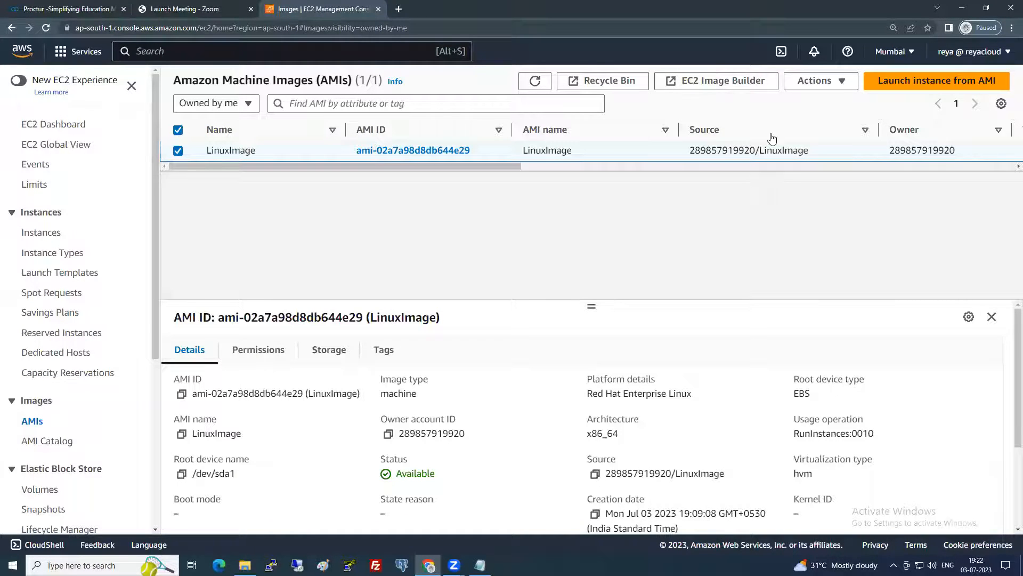
click(842, 84)
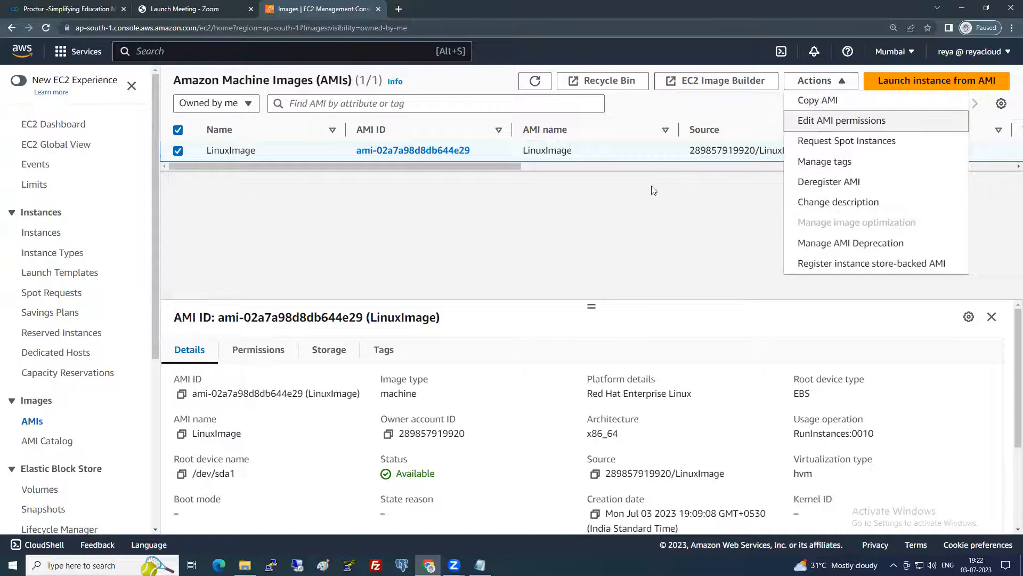
click(552, 208)
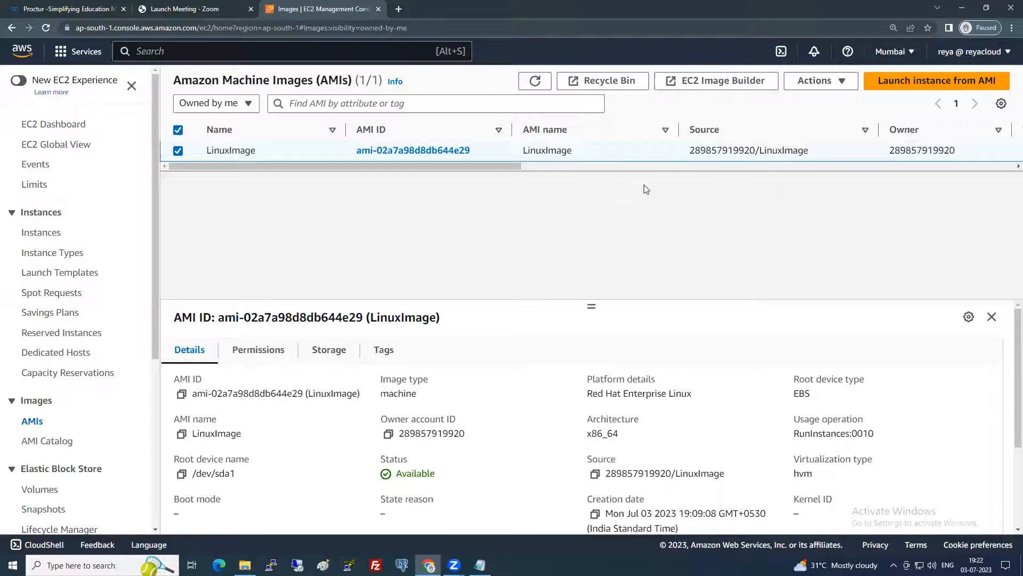
Copy LinuxImage within Asia Pacific (Mumbai) under the name LinuxImage-Encrypted
click(826, 84)
click(828, 103)
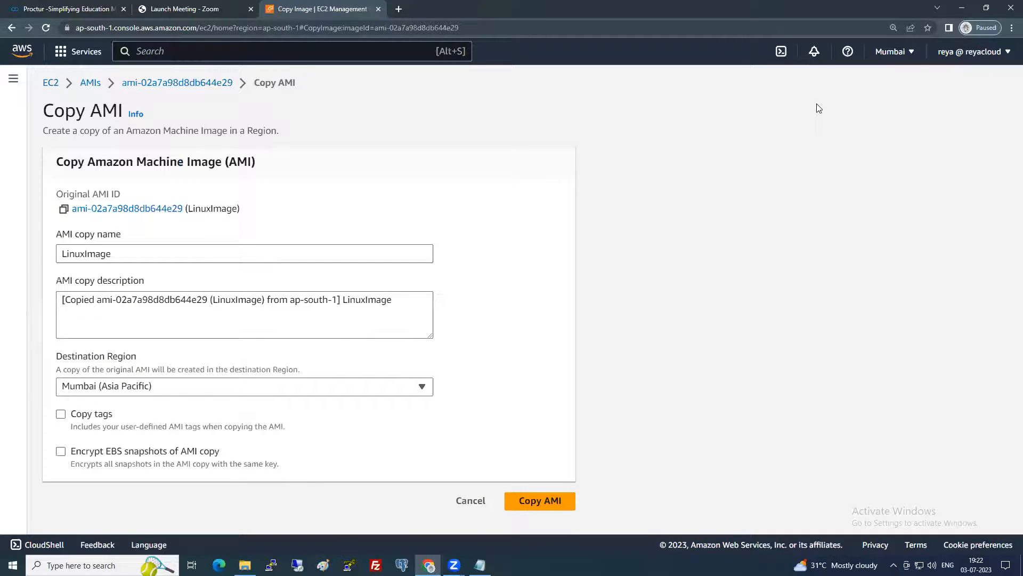
click(255, 388)
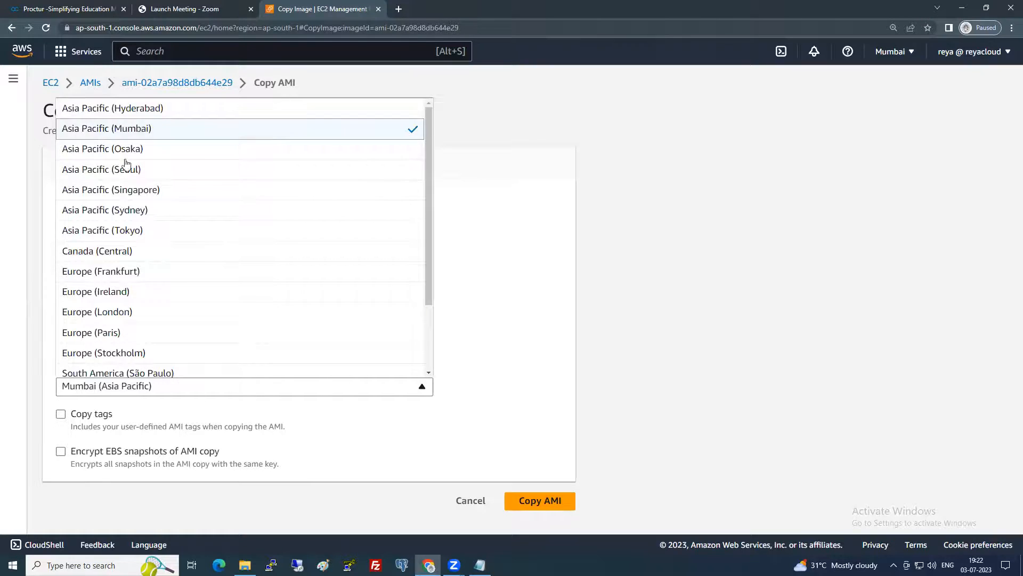
click(120, 130)
click(115, 252)
text(-Encrypted)
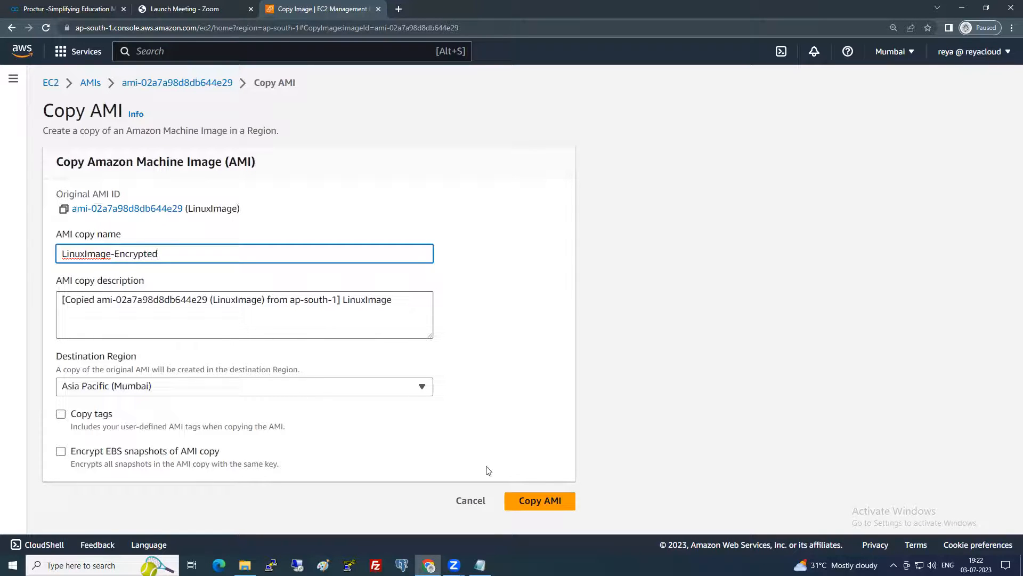
click(554, 504)
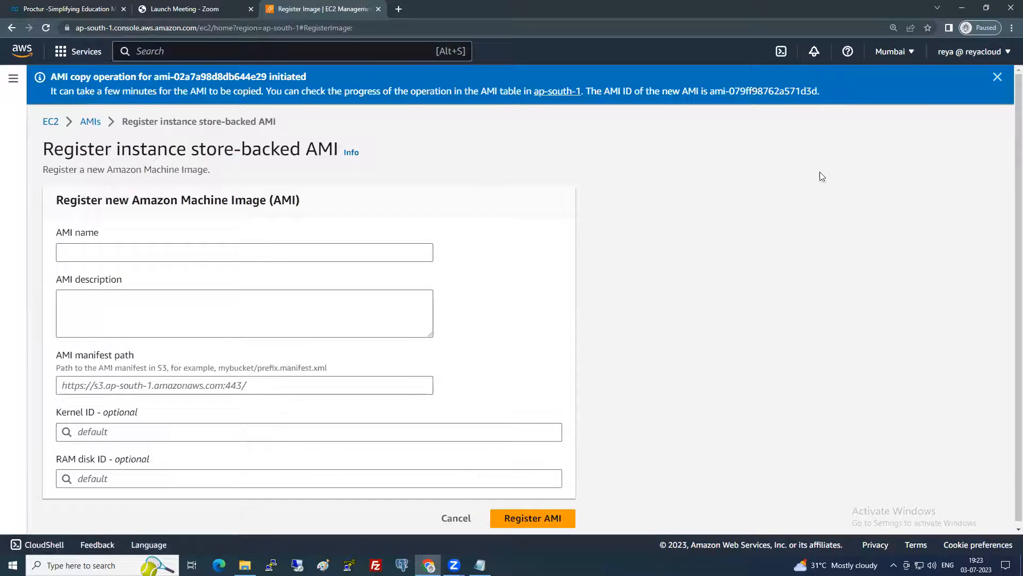
click(998, 76)
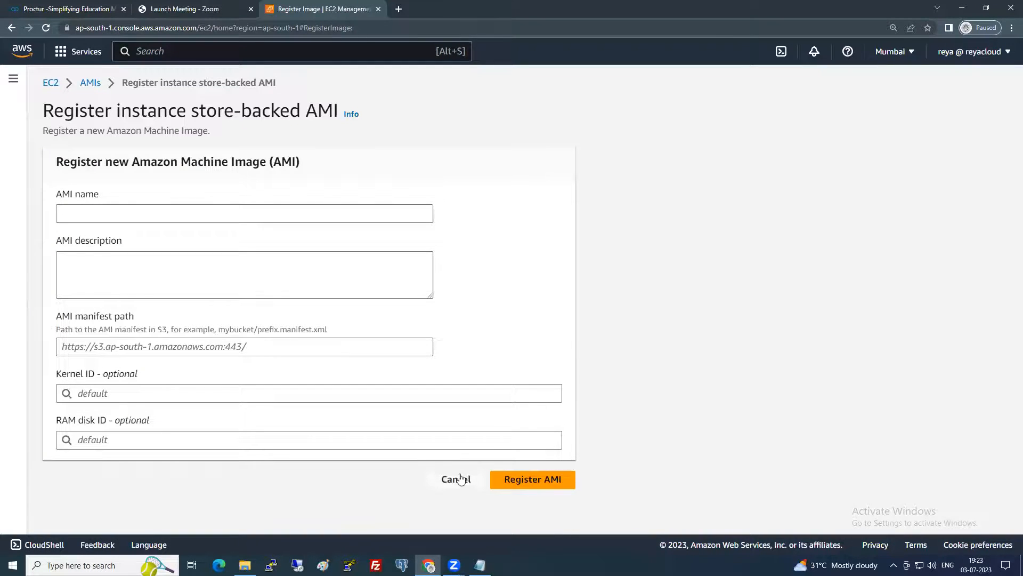
Name the newly copied AMI Encrypted-Image in the AMIs list
click(91, 83)
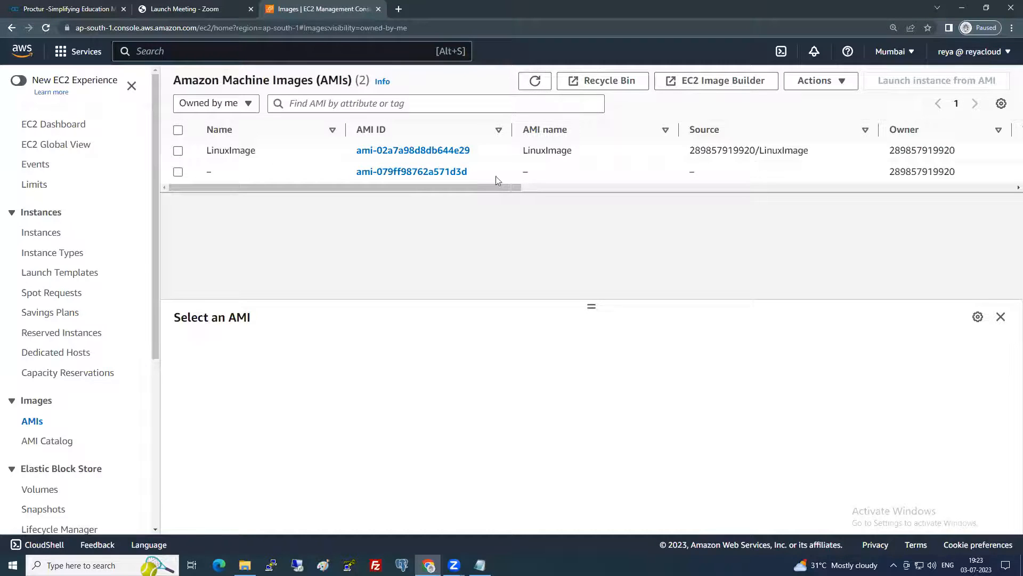
mouse_move(454, 187)
mouse_down()
mouse_move(563, 189)
mouse_move(347, 186)
mouse_up()
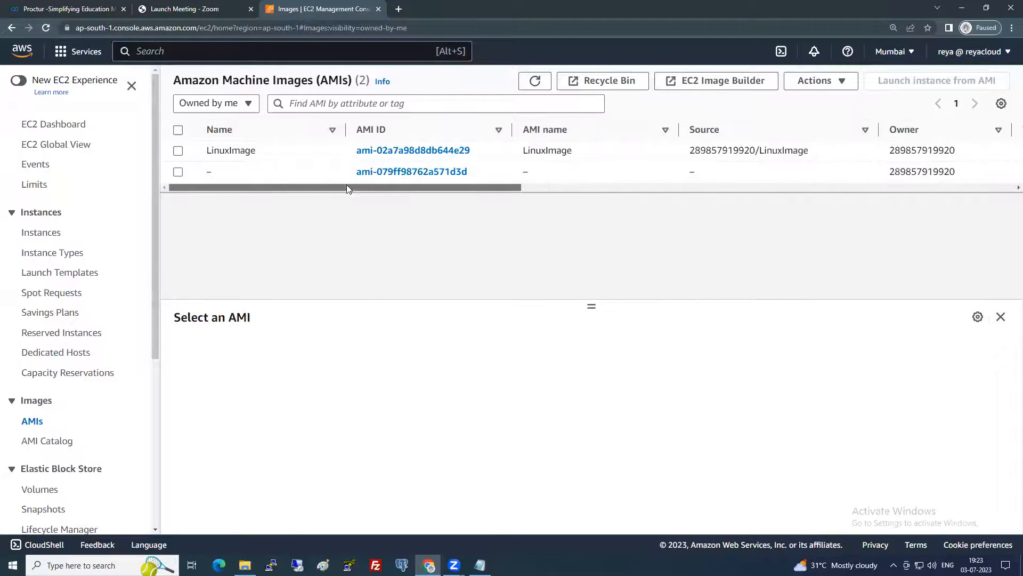
click(220, 173)
text(Encrypted-Image)
key(Return)
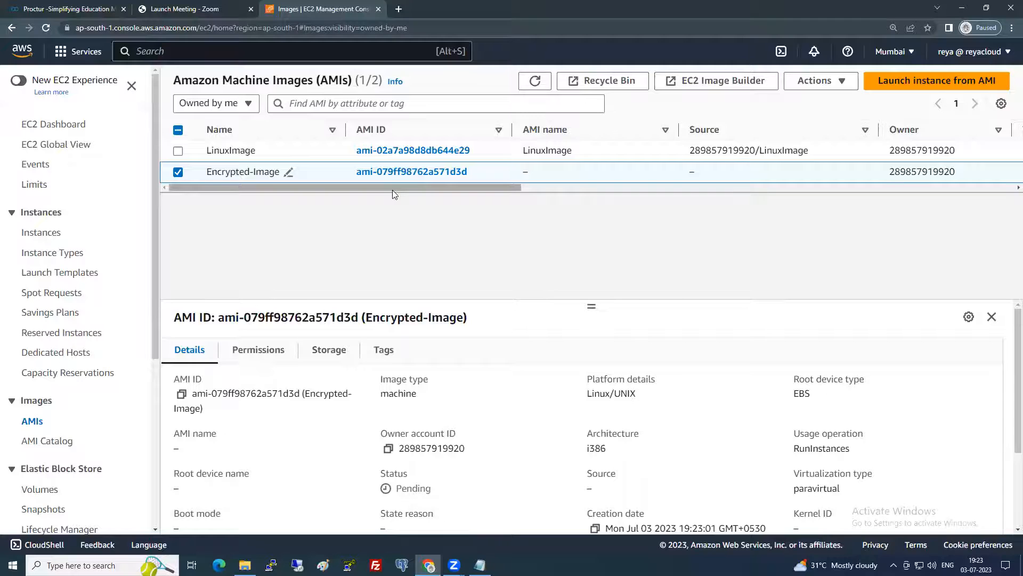
drag(392, 189, 447, 181)
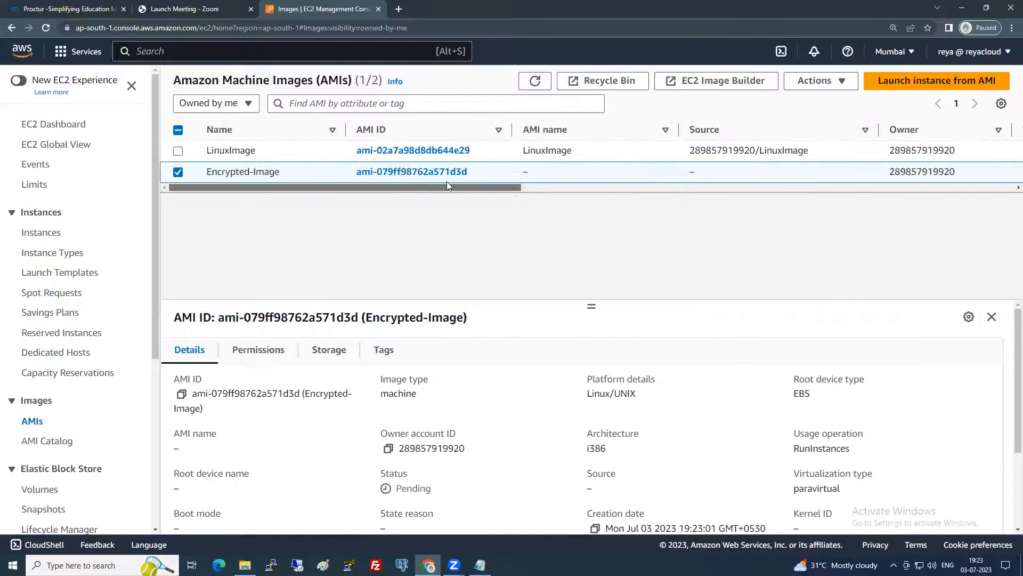
click(819, 85)
click(564, 224)
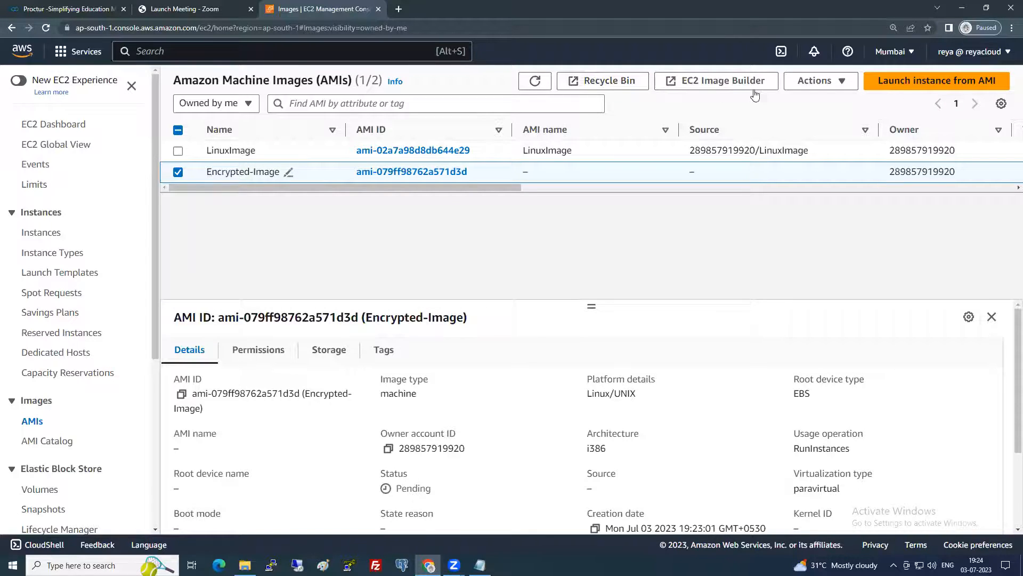
click(821, 80)
click(537, 257)
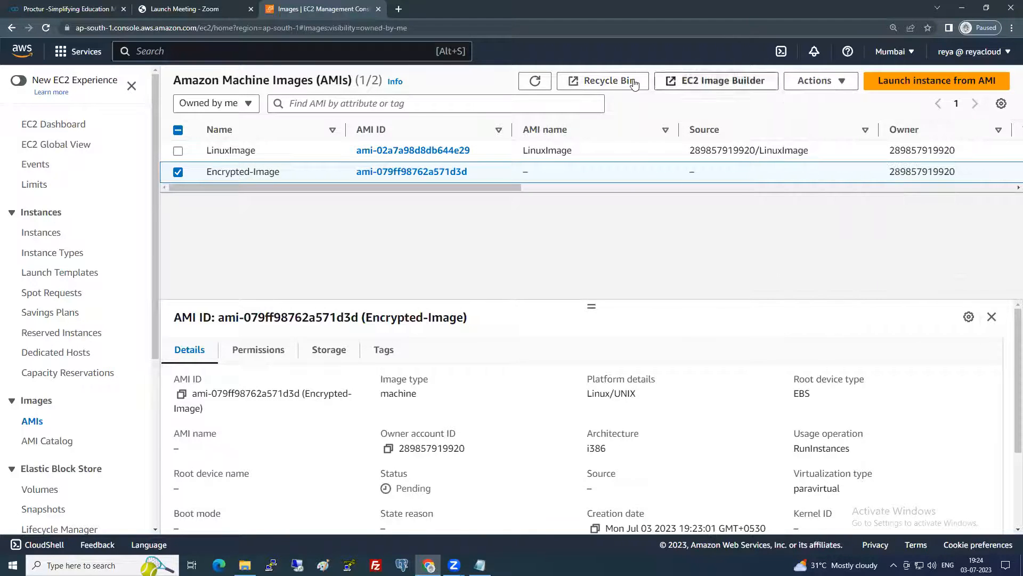
Check the Recycle Bin's Resources in a new tab, finding none, then return to the AMIs tab
click(601, 81)
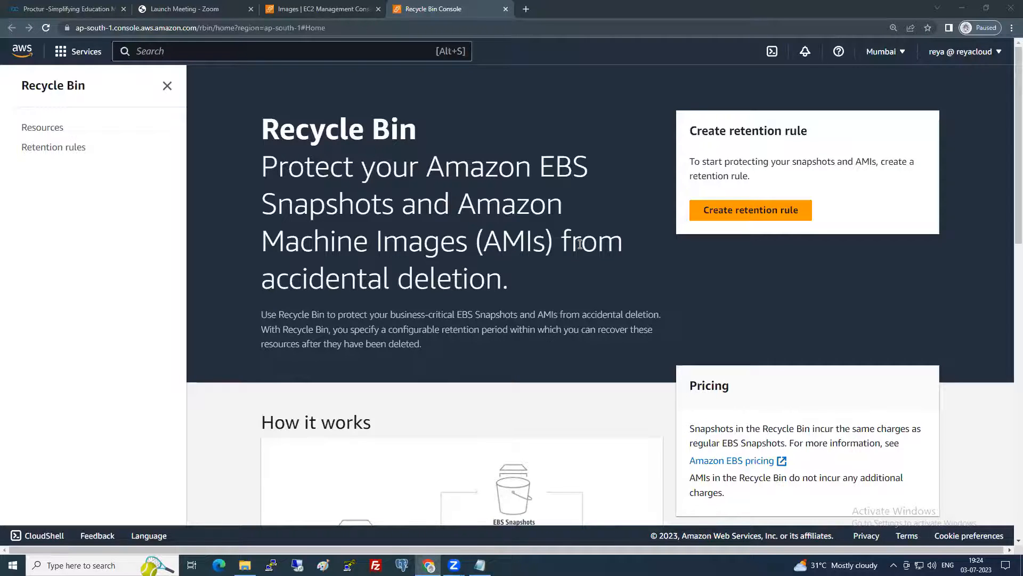
click(65, 132)
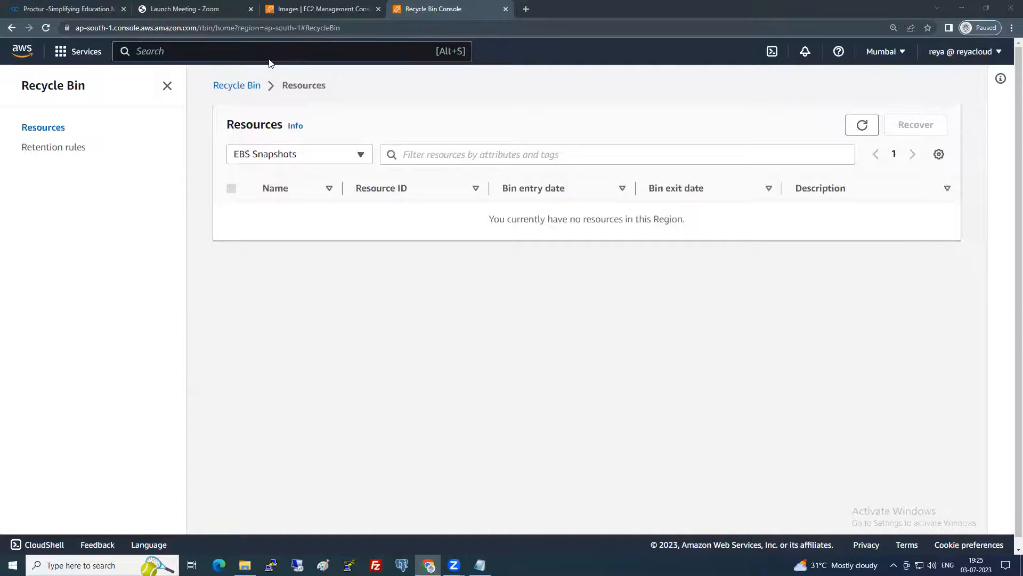
click(337, 9)
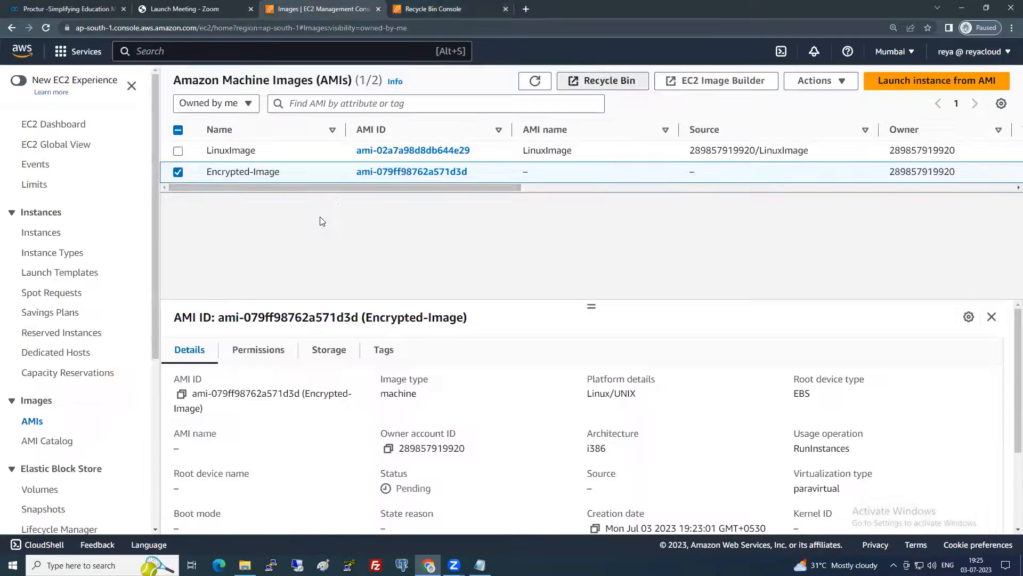
Copy the LinuxImage AMI under the name LinuxImage-test
click(178, 151)
click(823, 88)
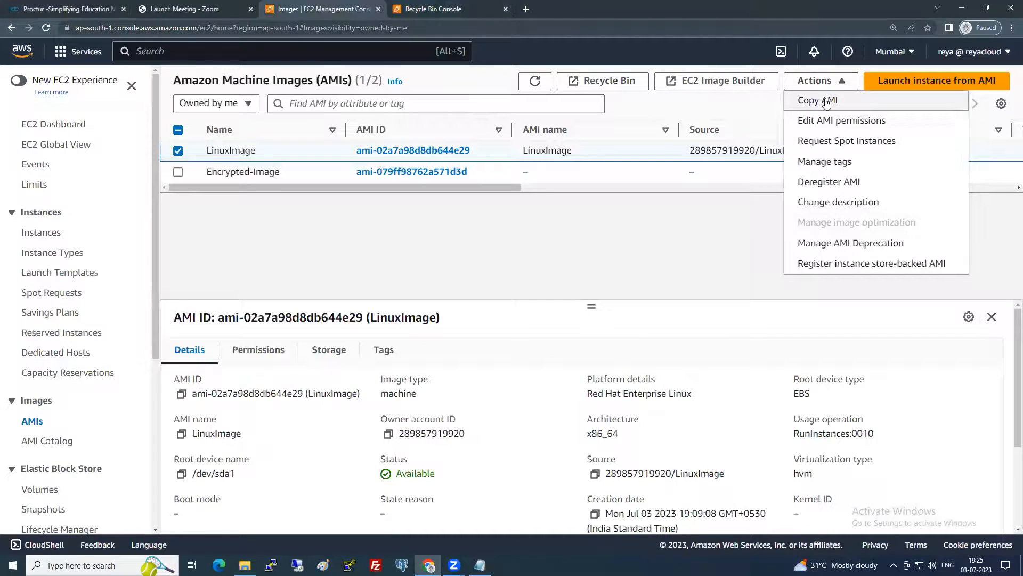
click(821, 100)
click(151, 255)
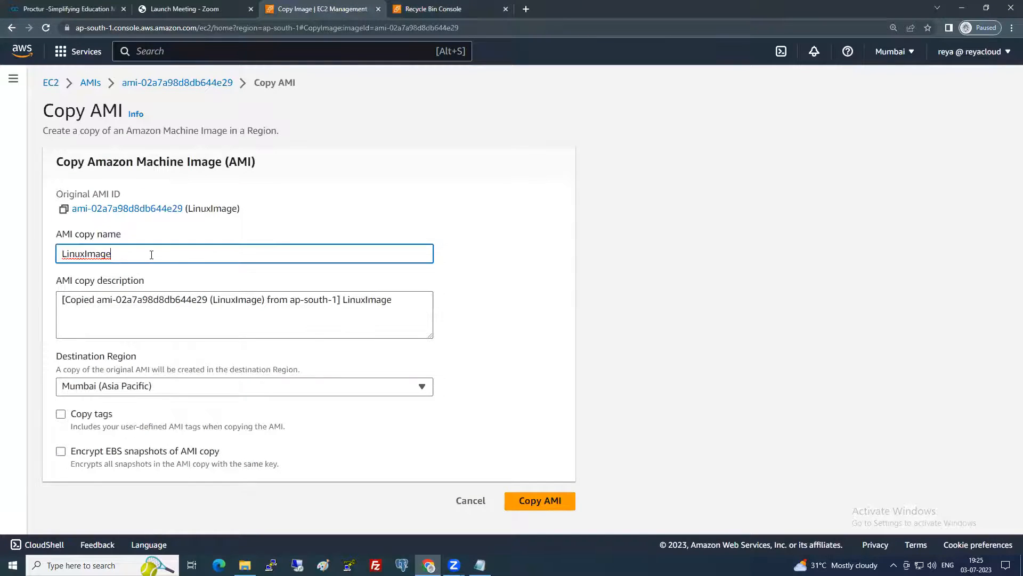
text(-test)
click(554, 504)
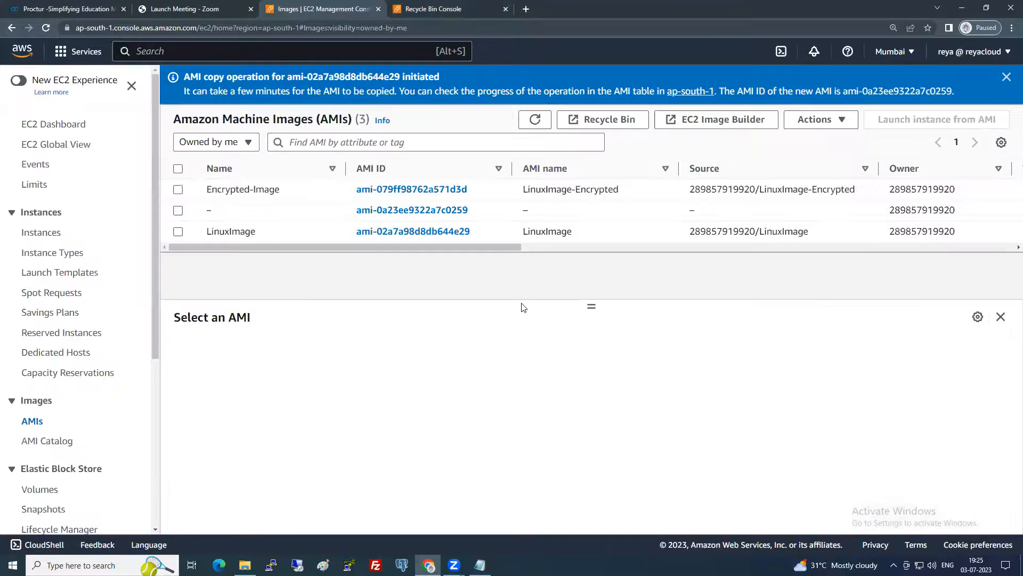
Name the new AMI Testimage, then select Encrypted-Image
click(221, 210)
text(Testimage)
key(Return)
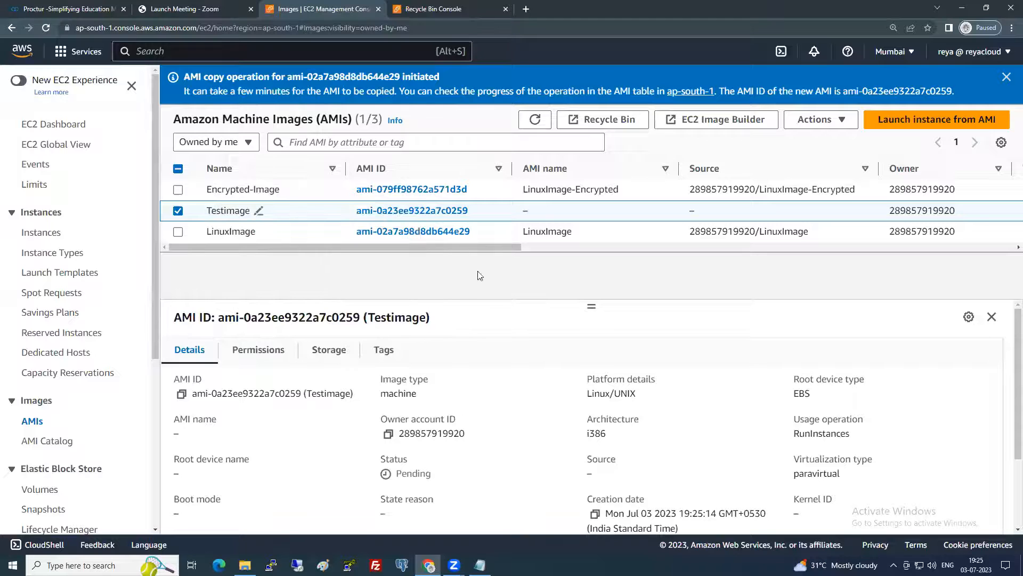
click(1006, 77)
drag(506, 208, 484, 211)
click(178, 171)
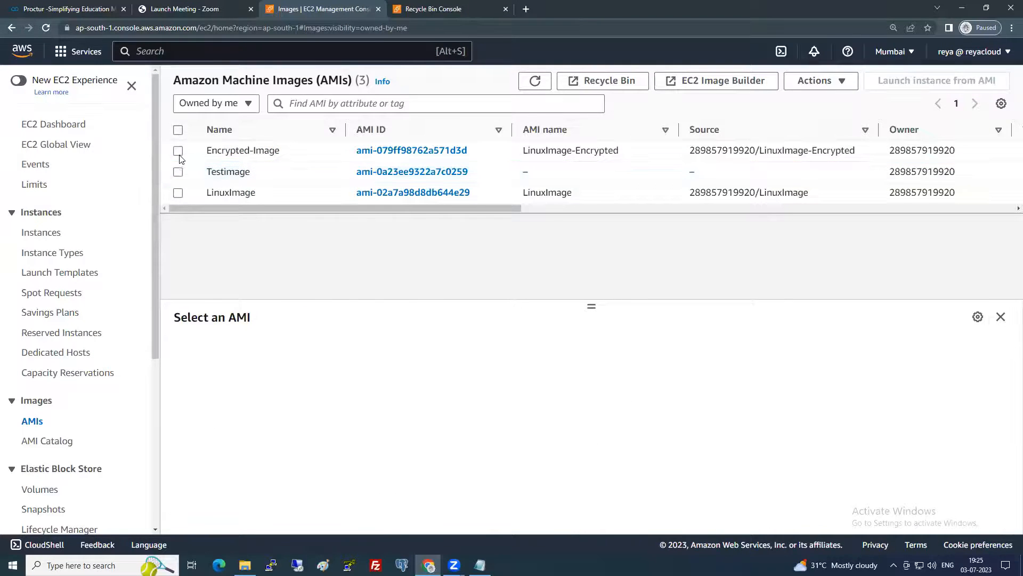
click(178, 152)
click(815, 81)
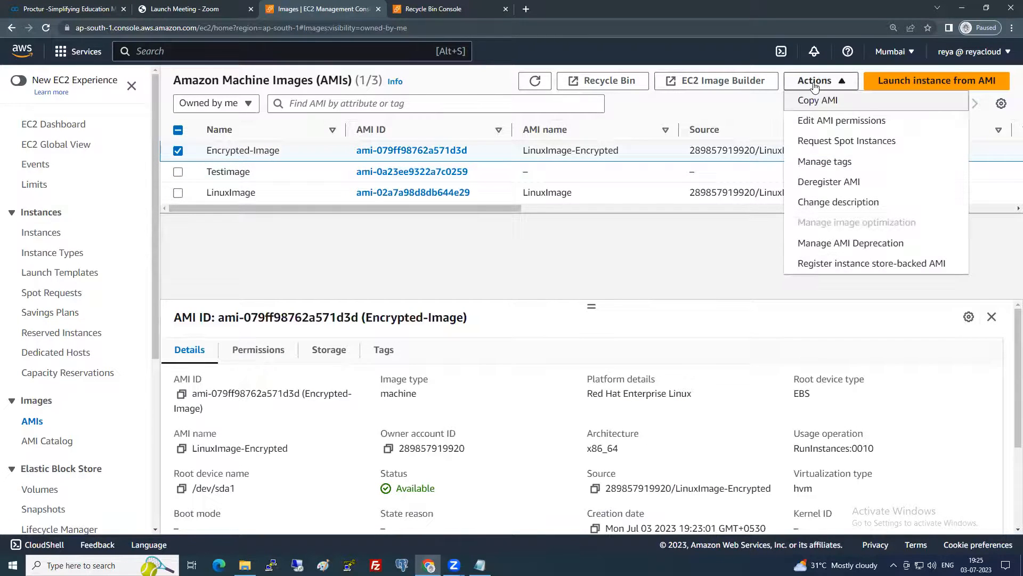
click(820, 120)
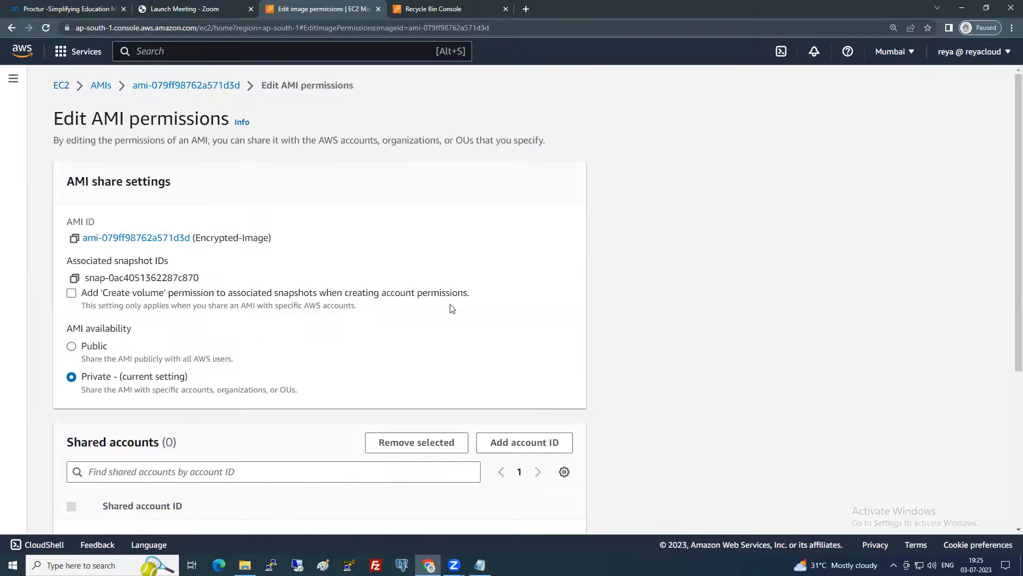
scroll(452, 308, down, 3)
scroll(463, 315, up, 3)
click(225, 91)
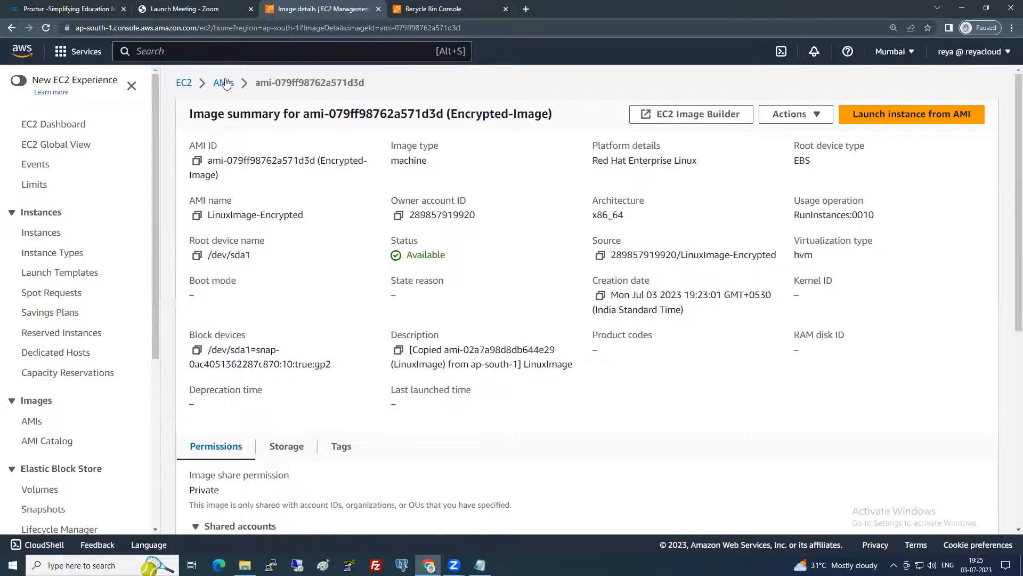
click(223, 82)
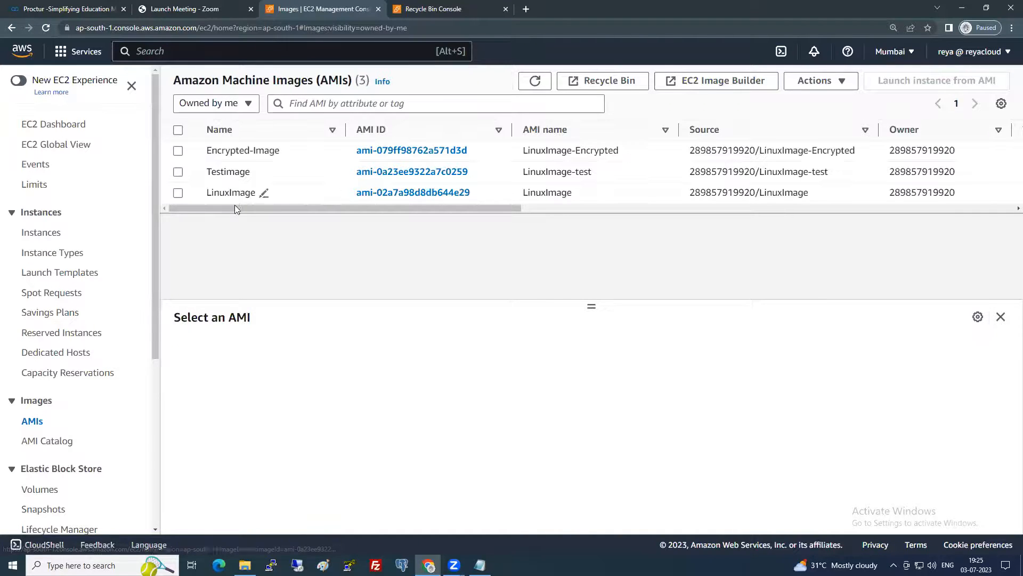
drag(274, 209, 200, 195)
click(178, 150)
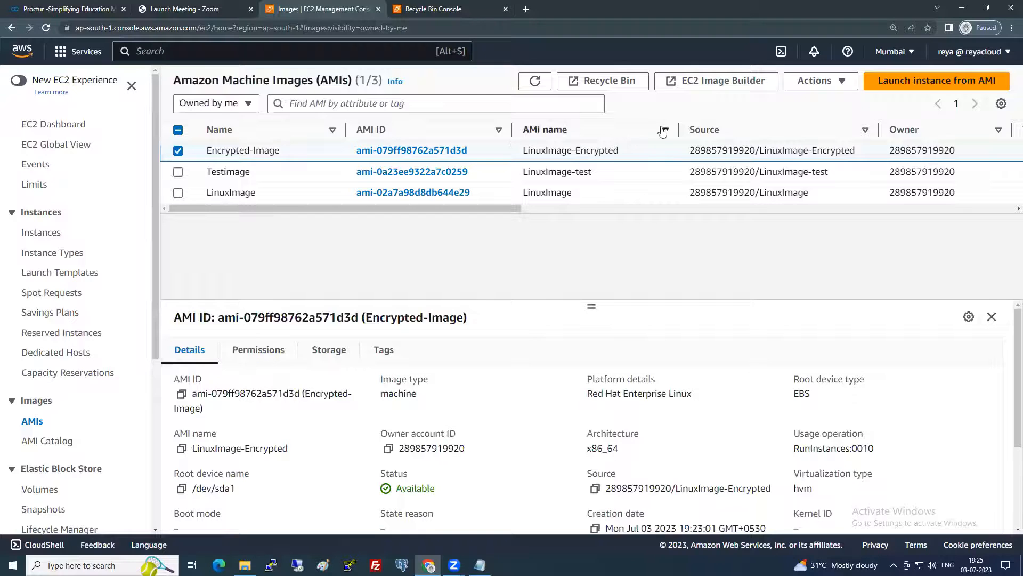
click(818, 85)
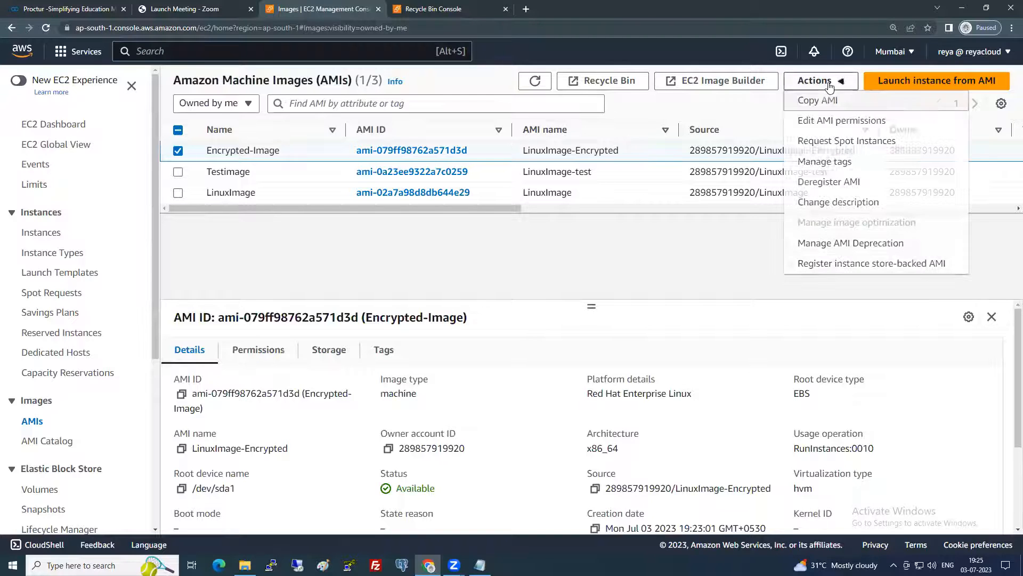
click(835, 183)
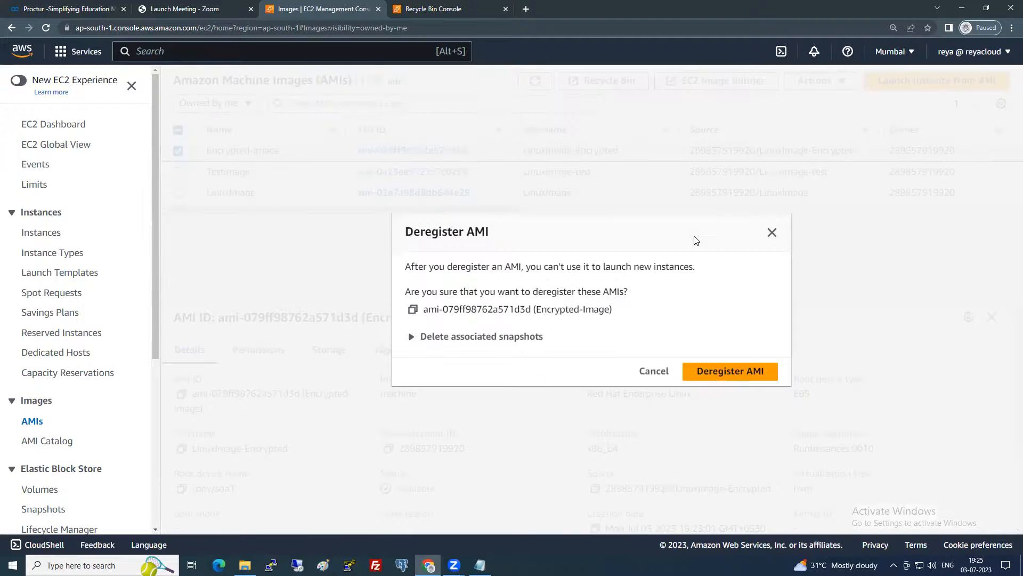
click(654, 371)
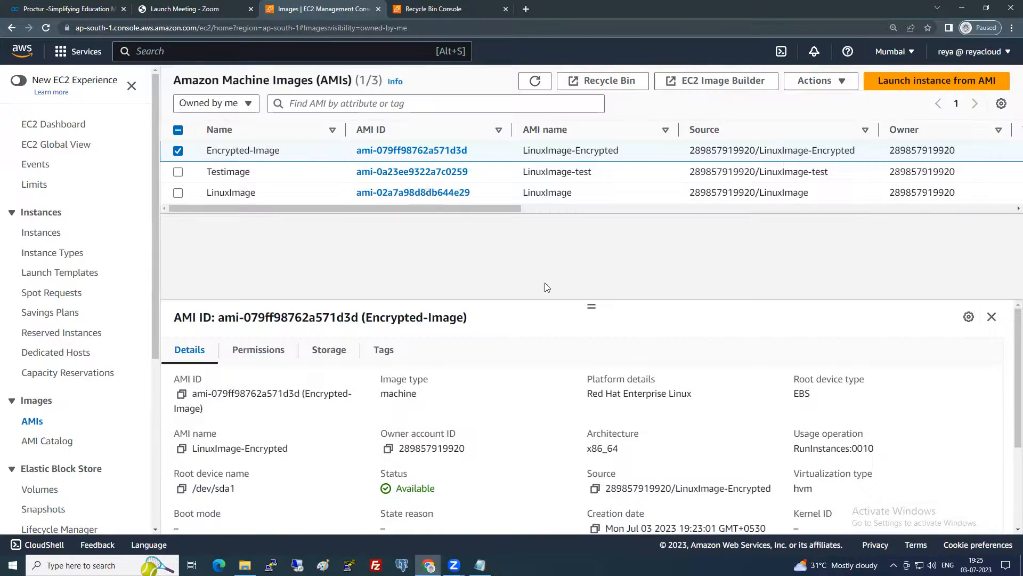
drag(443, 208, 293, 220)
Turn off LinuxImage's deprecation schedule and save
click(178, 193)
click(824, 80)
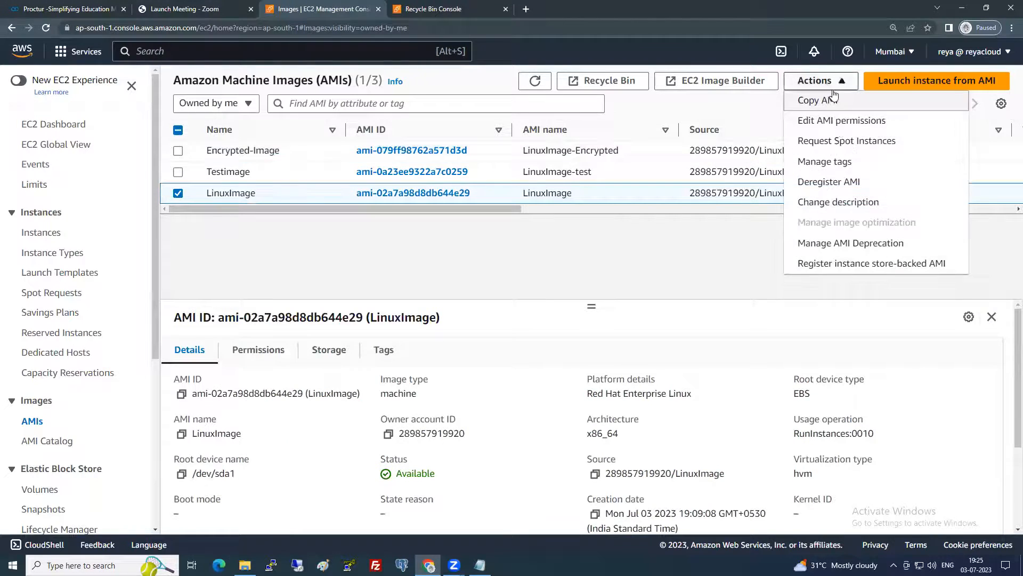
click(827, 245)
click(339, 327)
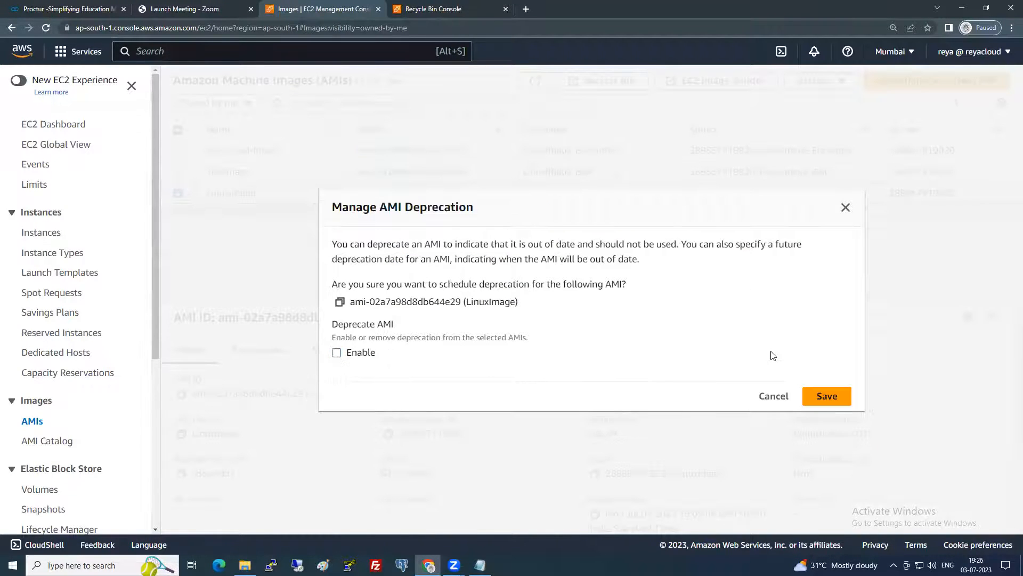
click(827, 398)
drag(635, 235, 360, 234)
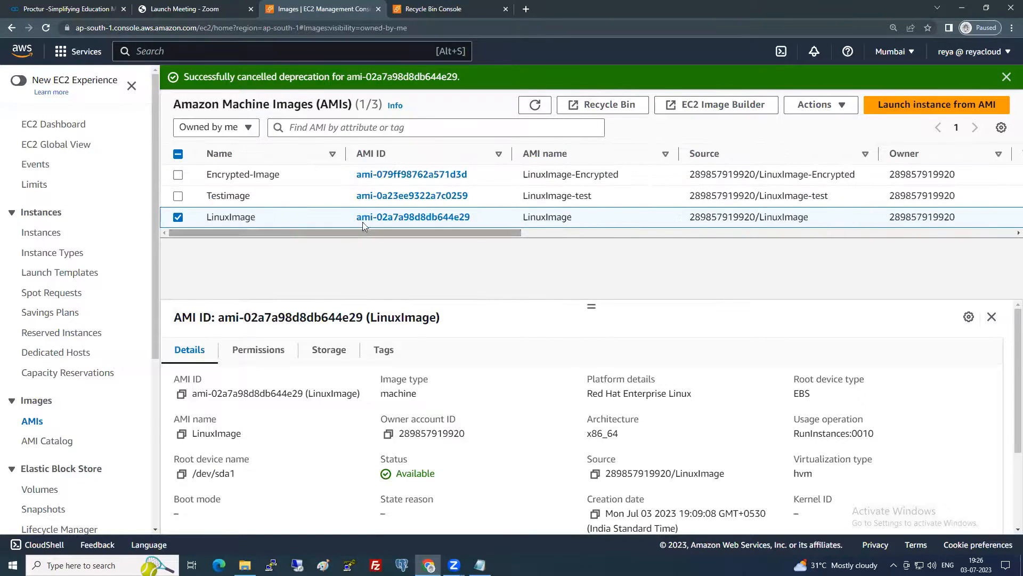
Refresh the AMIs list and confirm LinuxImage's Deprecation time is now blank
click(534, 105)
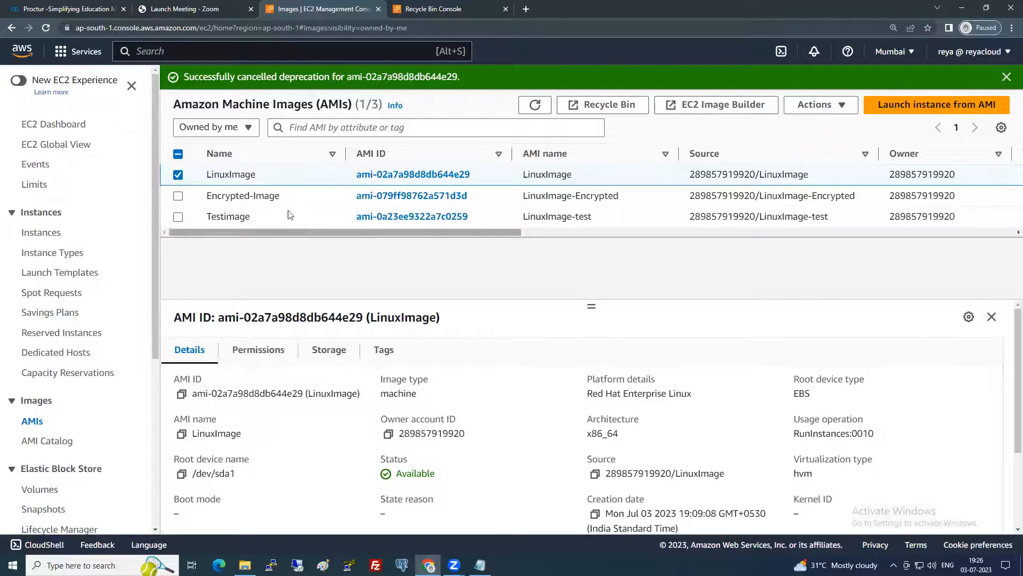
drag(457, 232, 958, 233)
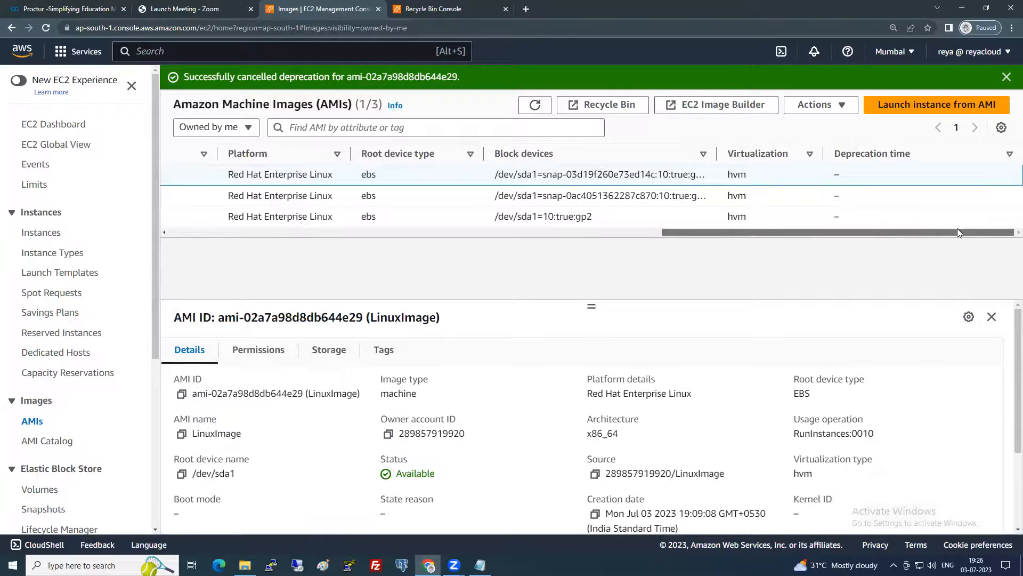
double_click(850, 177)
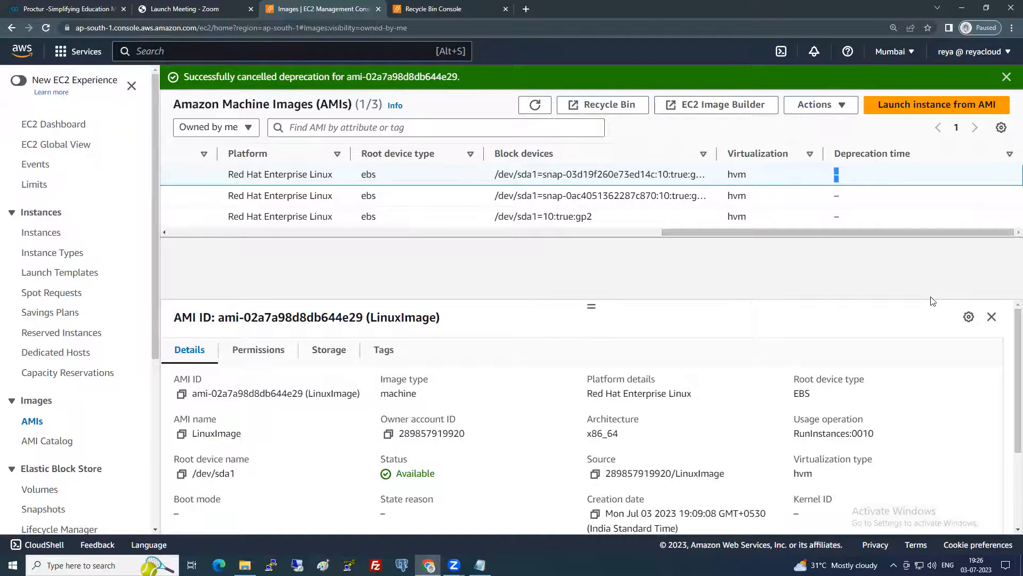
click(840, 177)
double_click(838, 175)
drag(701, 234, 212, 240)
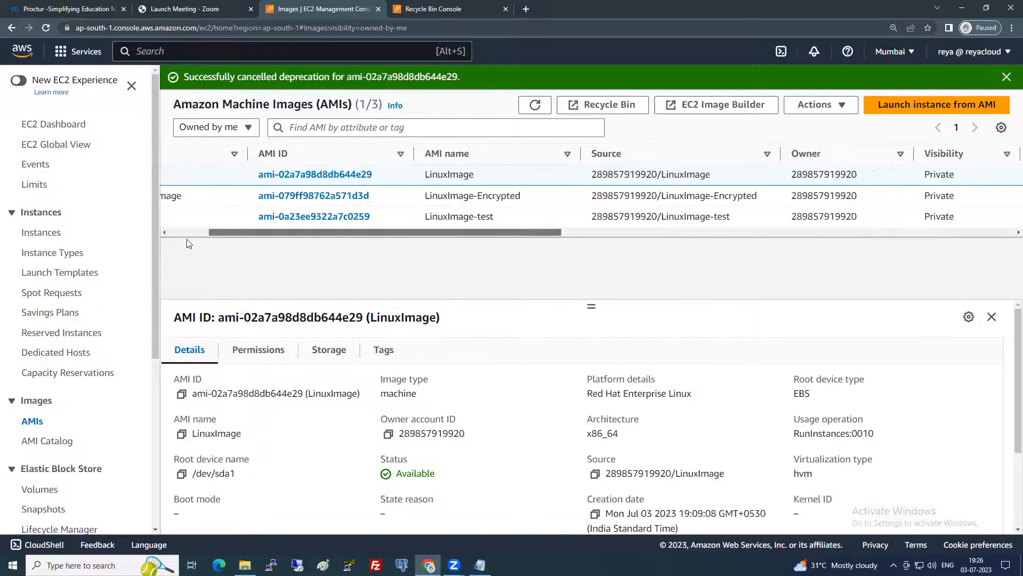
Deregister the LinuxImage AMI
click(827, 106)
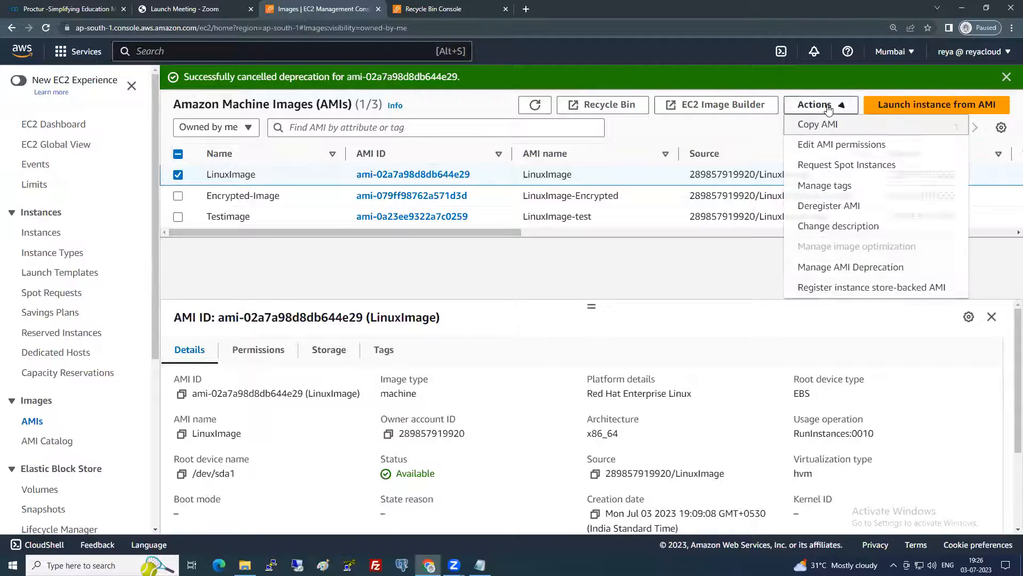
drag(616, 232, 465, 223)
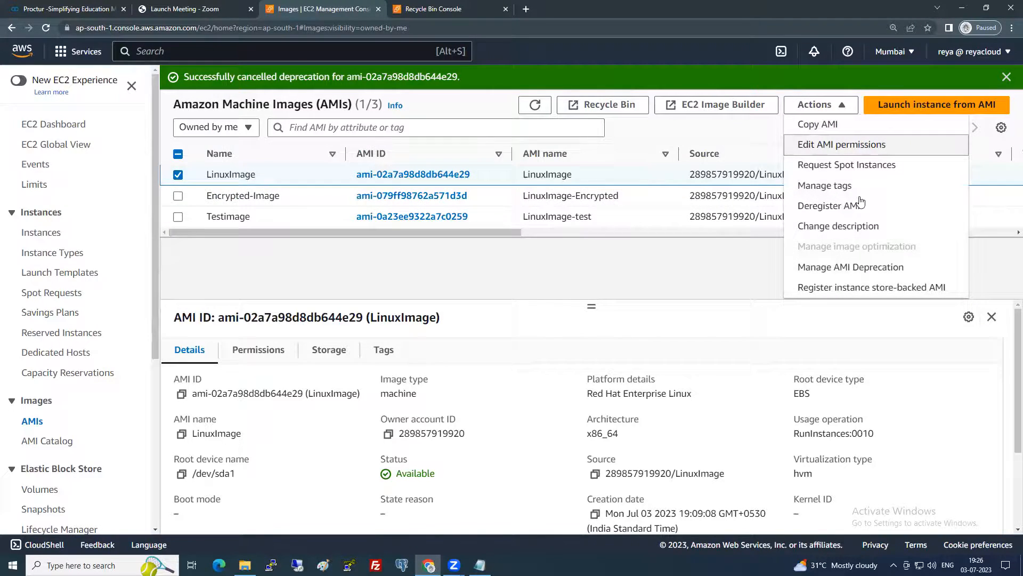
click(853, 205)
click(727, 371)
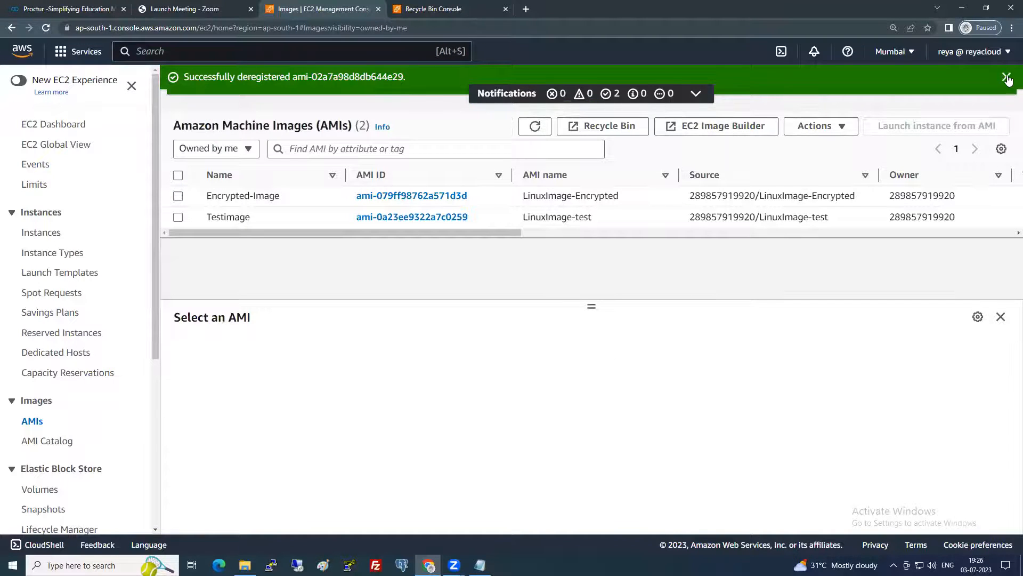
click(1008, 77)
Refresh the Recycle Bin Resources repeatedly, finding none, then go to Retention rules
click(433, 8)
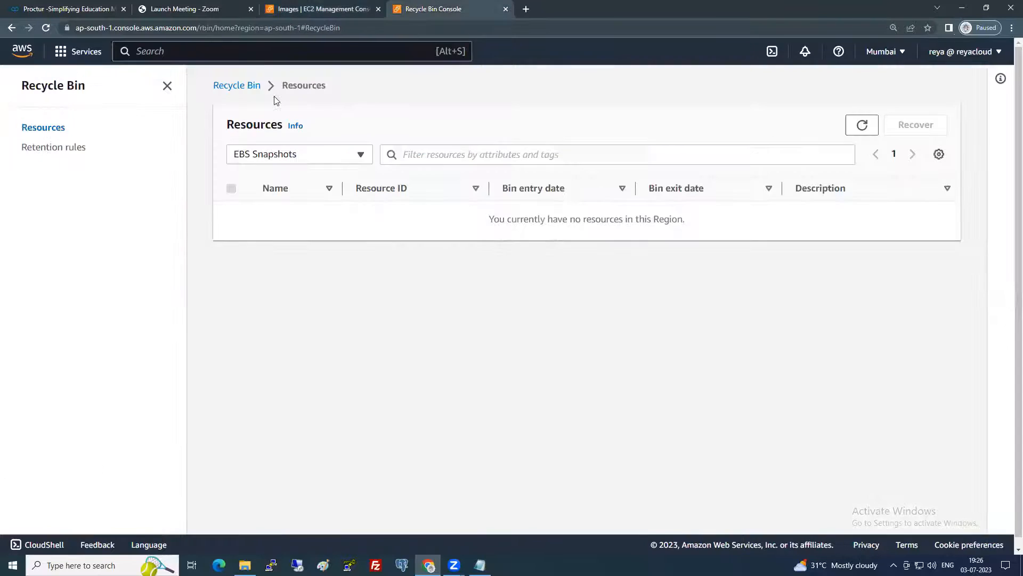
click(860, 126)
double_click(854, 132)
click(854, 131)
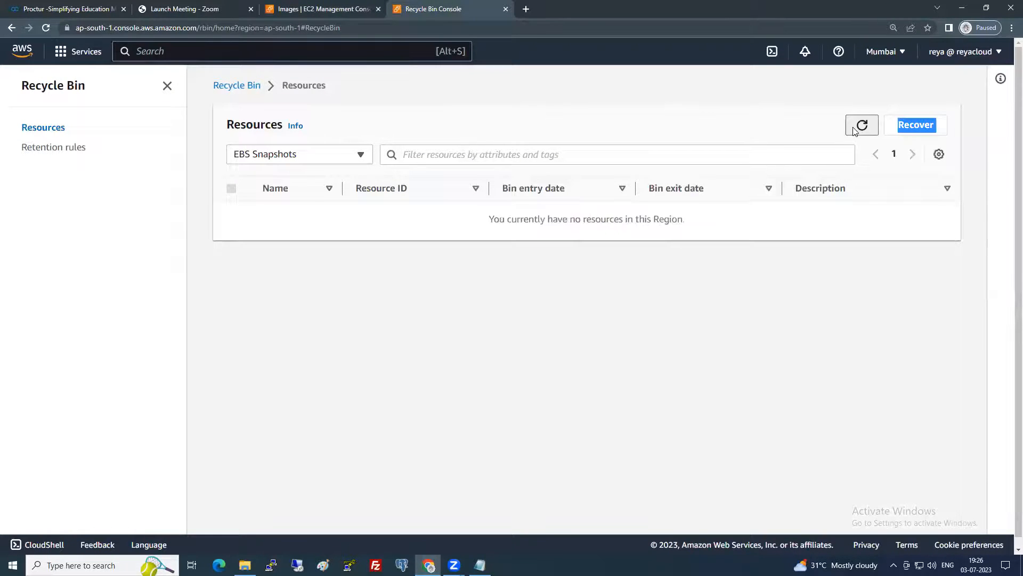
click(854, 132)
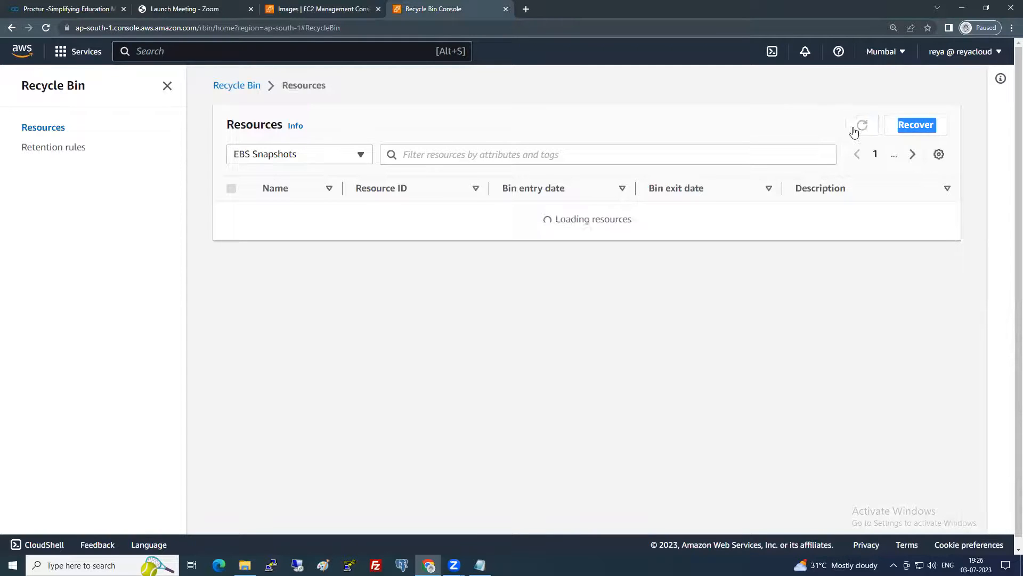
click(854, 132)
click(853, 132)
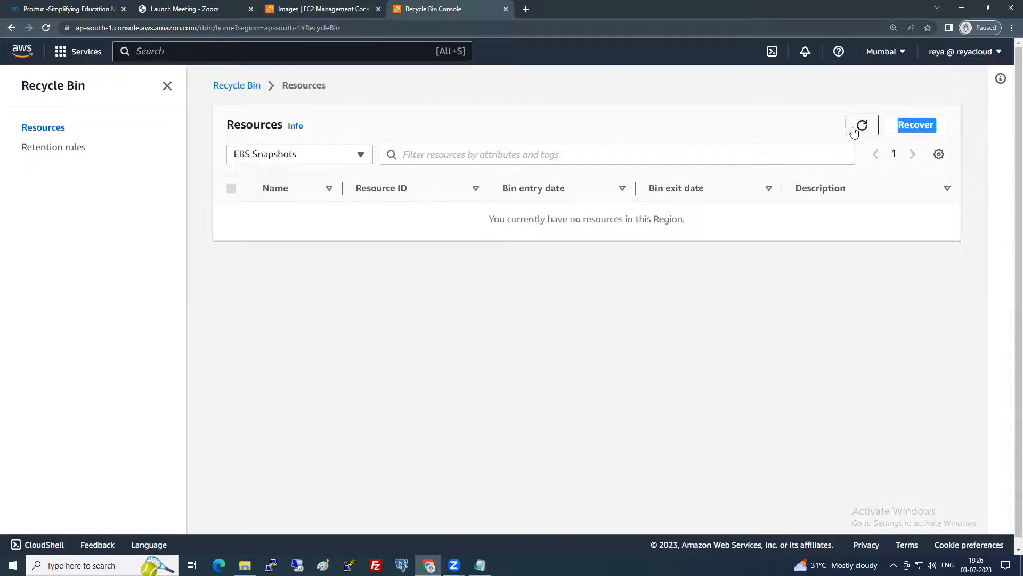
click(853, 132)
click(854, 132)
click(854, 132)
click(42, 148)
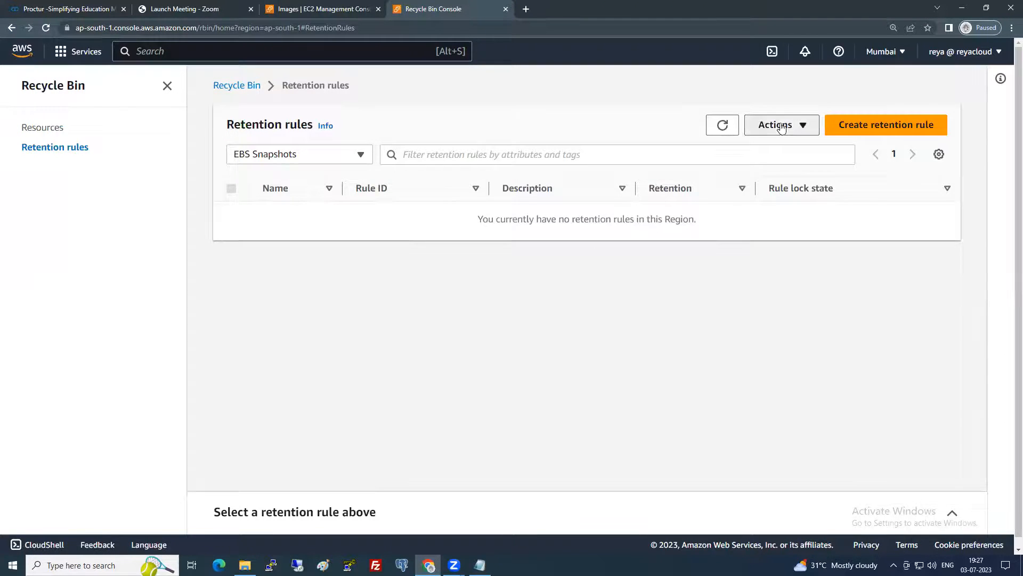
Draft a retention rule named Test with resource type Amazon Machine Image (AMIs)
click(863, 125)
click(339, 258)
text(Test)
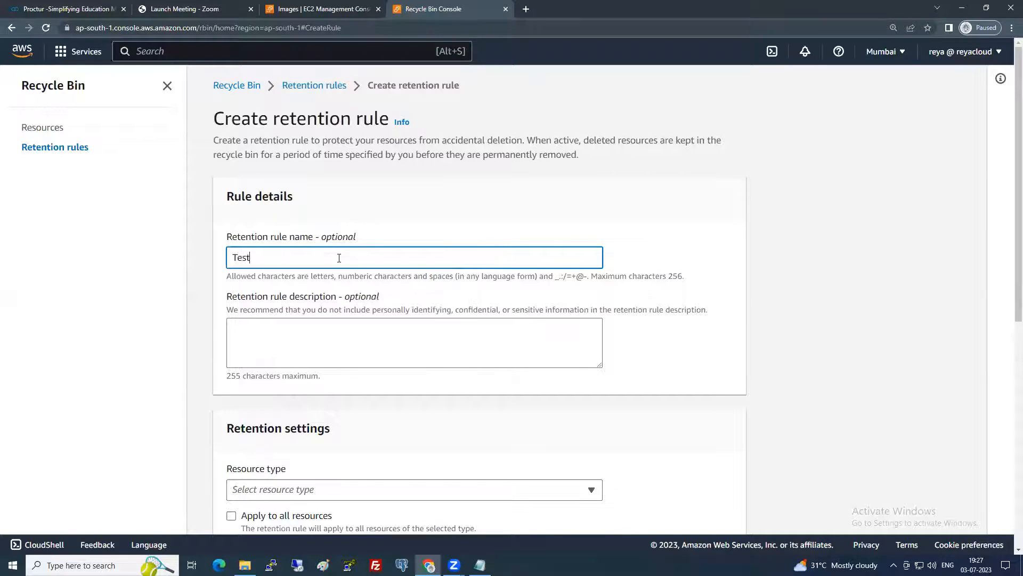
scroll(341, 260, down, 6)
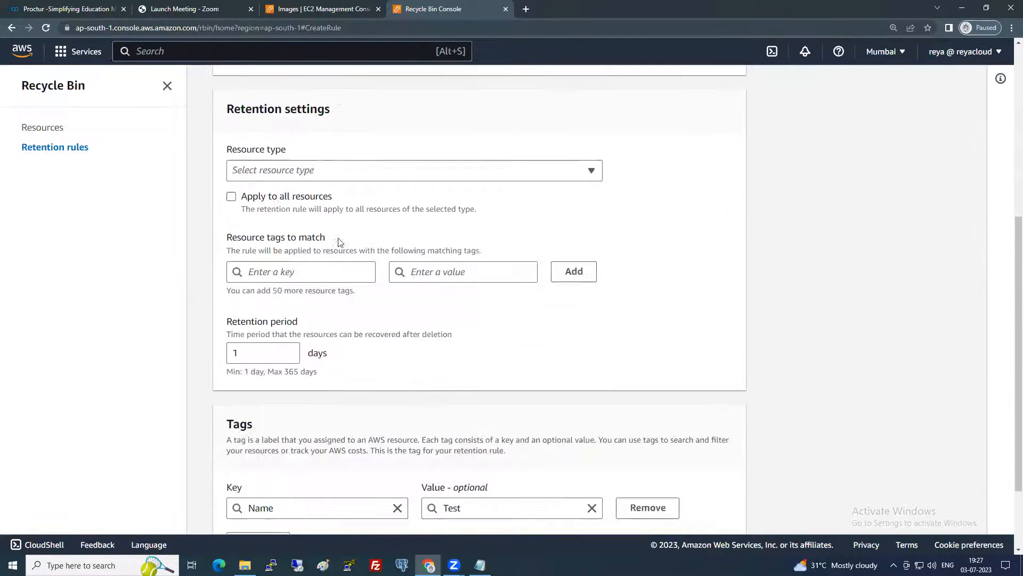
click(343, 171)
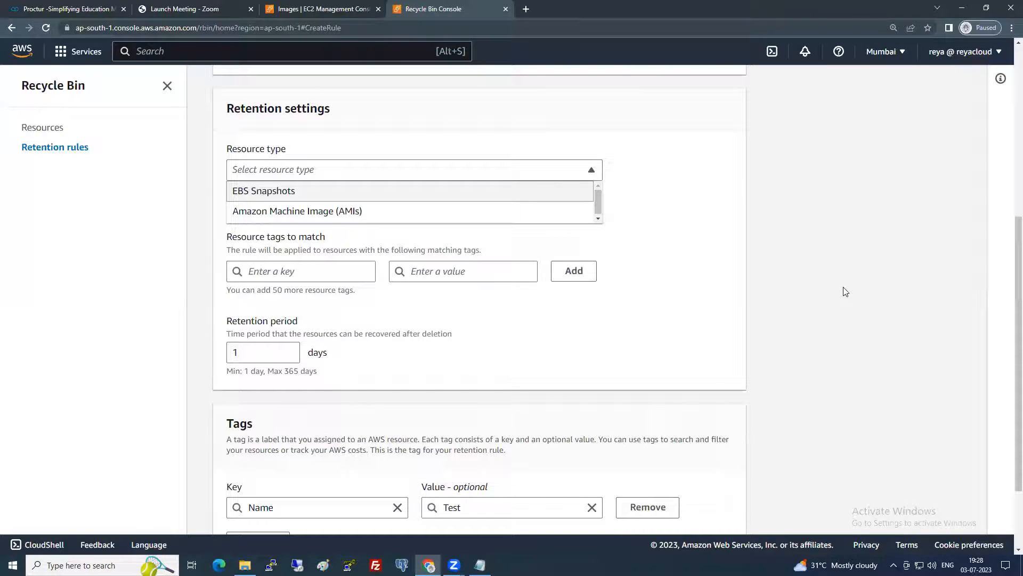
click(369, 216)
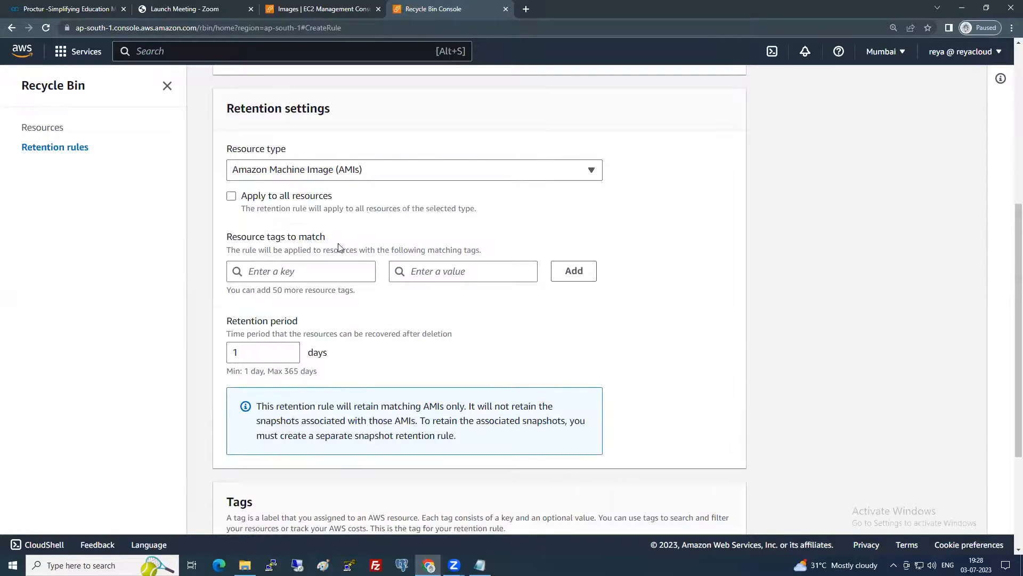
drag(227, 237, 324, 238)
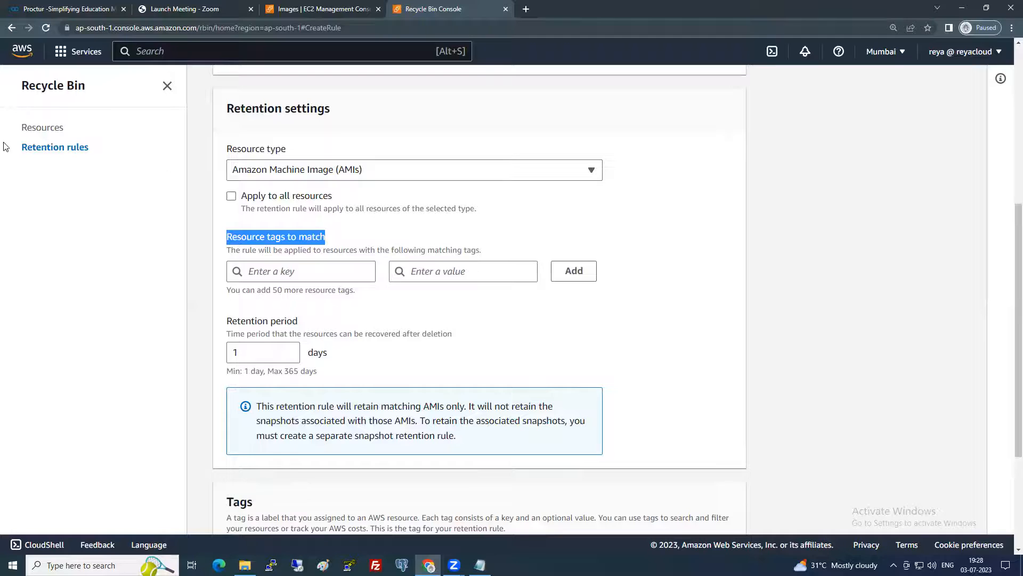
Leave the draft unsaved via the Recycle Bin breadcrumb
click(167, 87)
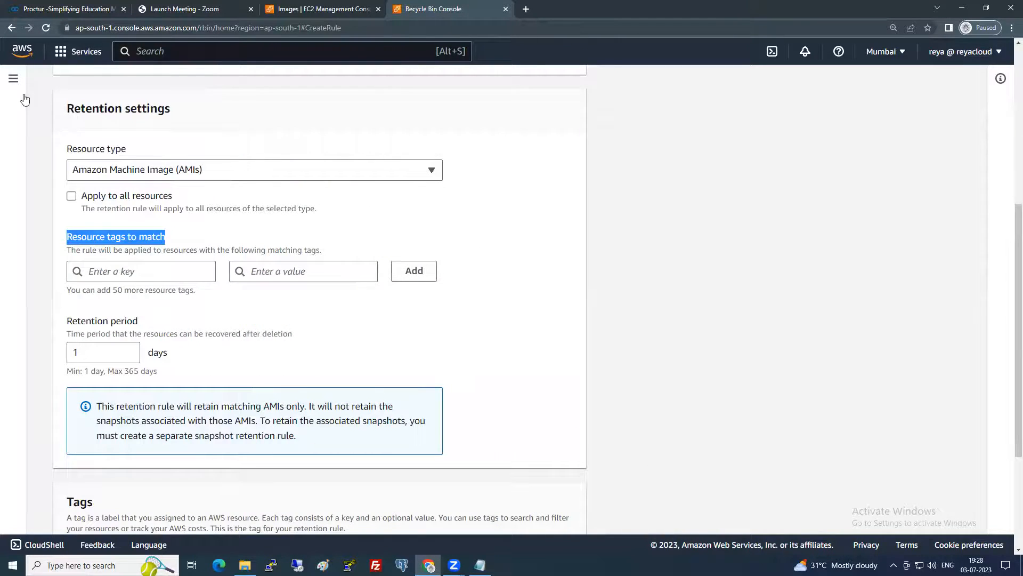
click(14, 78)
scroll(400, 176, up, 6)
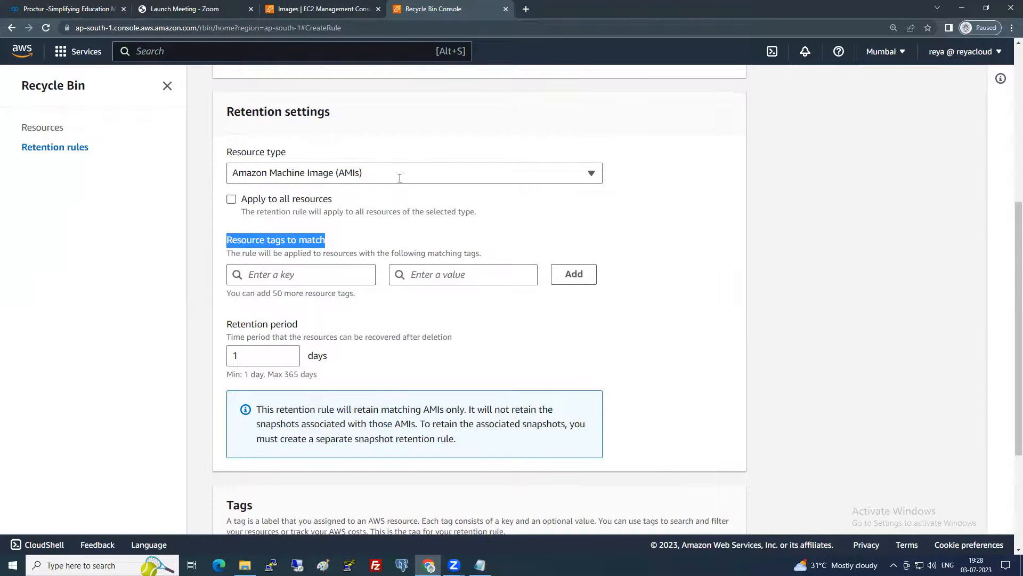
click(248, 86)
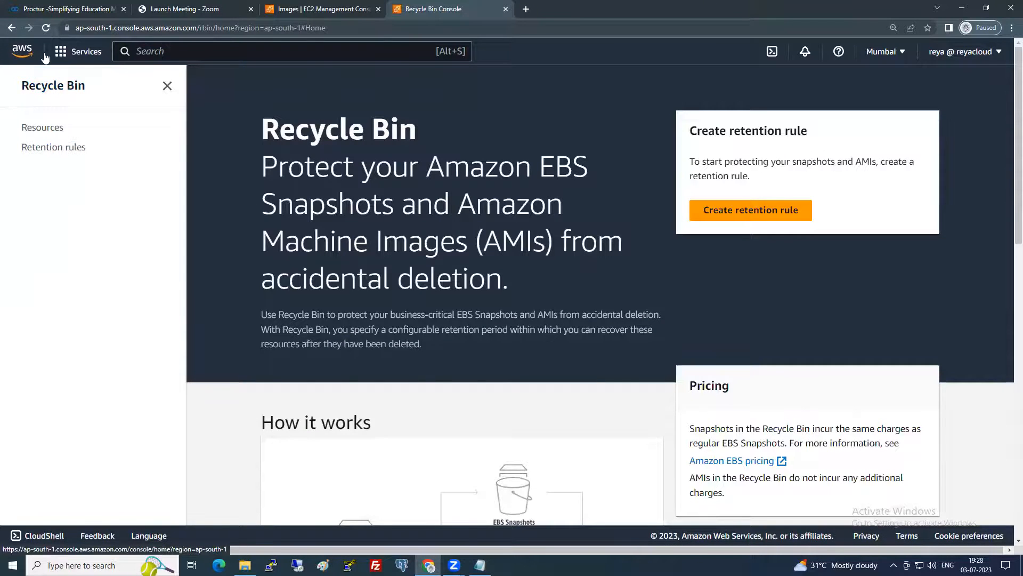
Go to the owned AMIs list, select only Encrypted-Image, and view its Tags
click(22, 52)
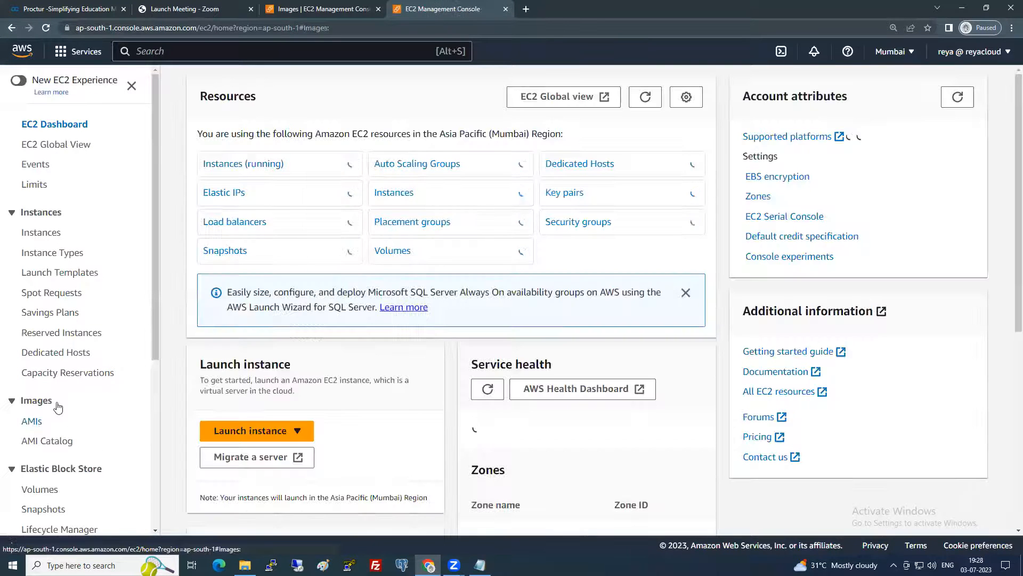
click(32, 422)
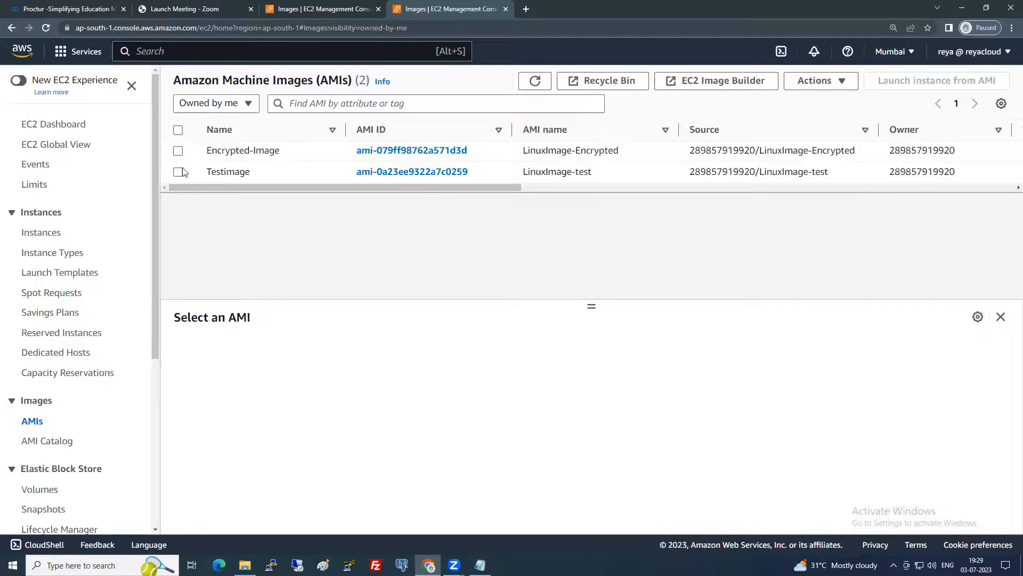
click(178, 171)
click(179, 152)
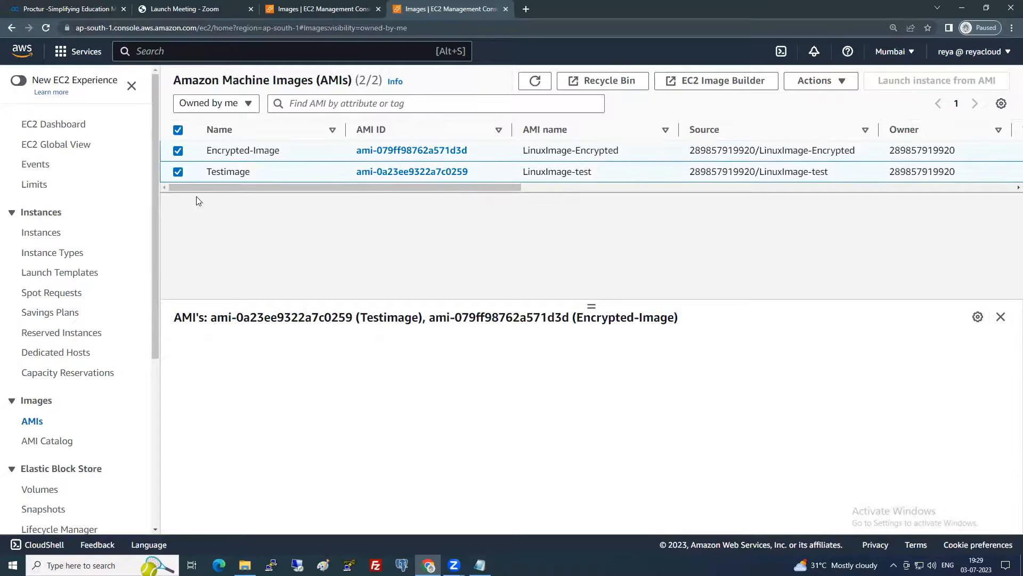
click(179, 171)
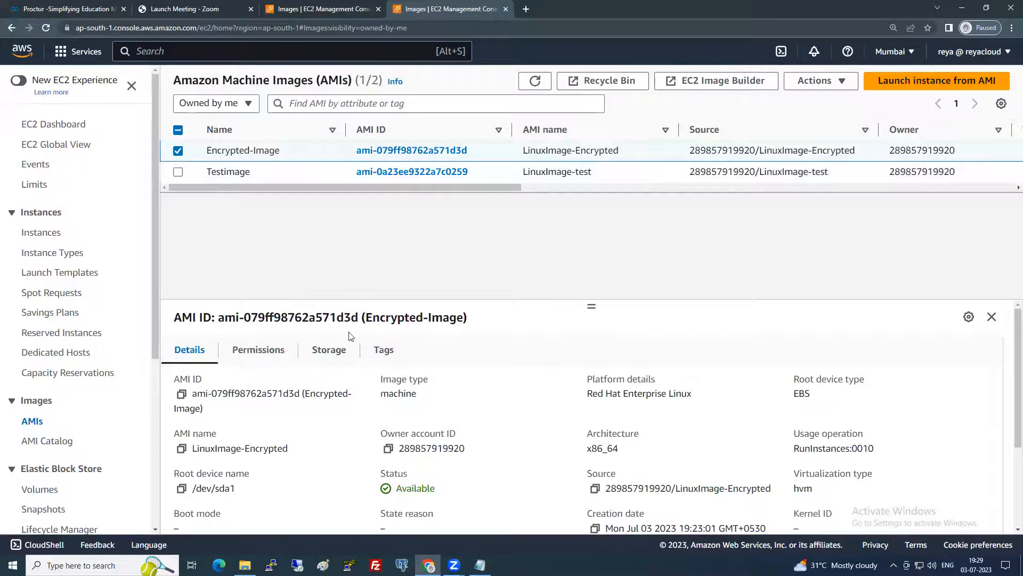
click(385, 351)
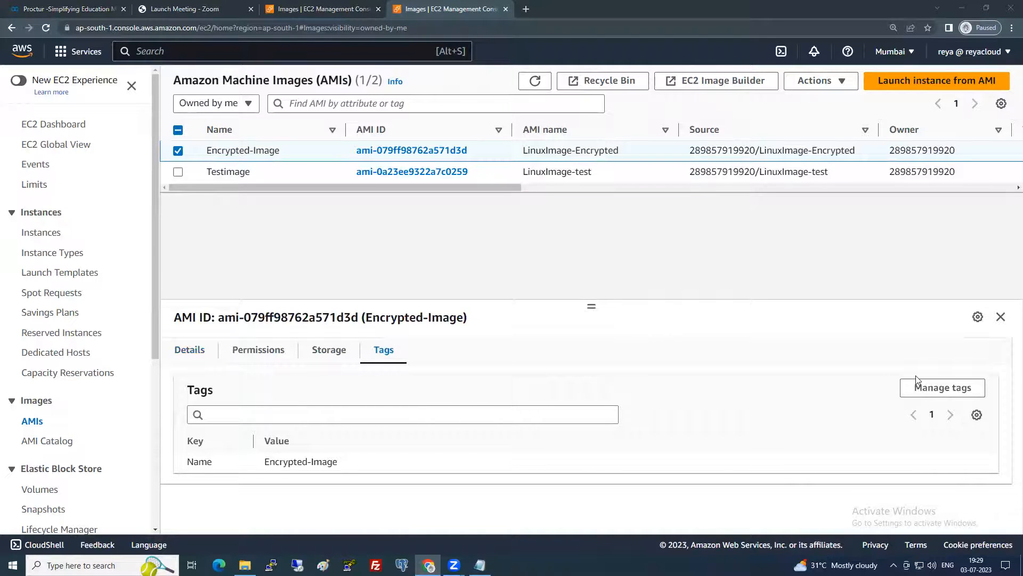
Add the tag Recyclebin = Yes to Encrypted-Image and save, then select Testimage
click(941, 391)
click(108, 237)
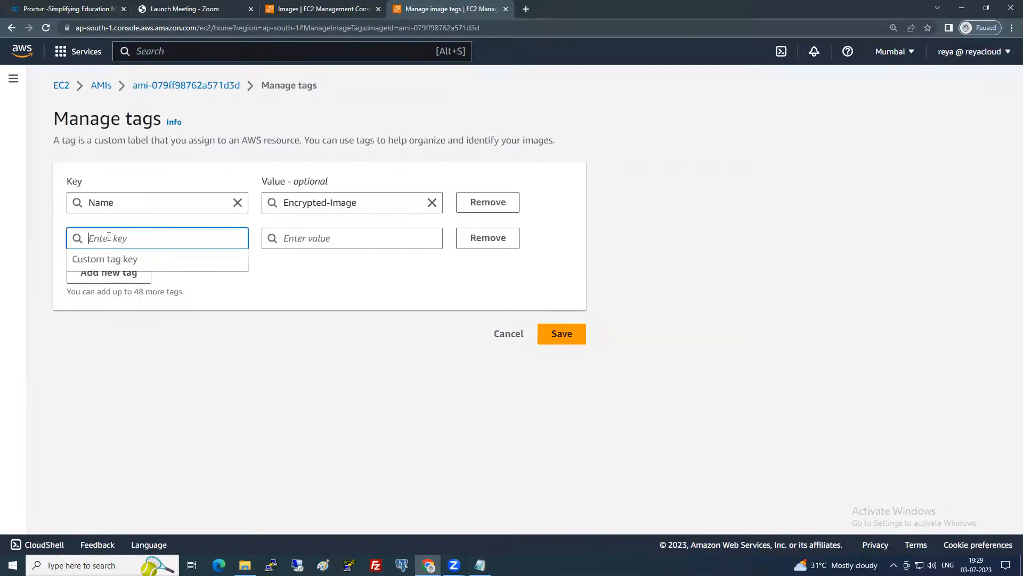
text(Rec)
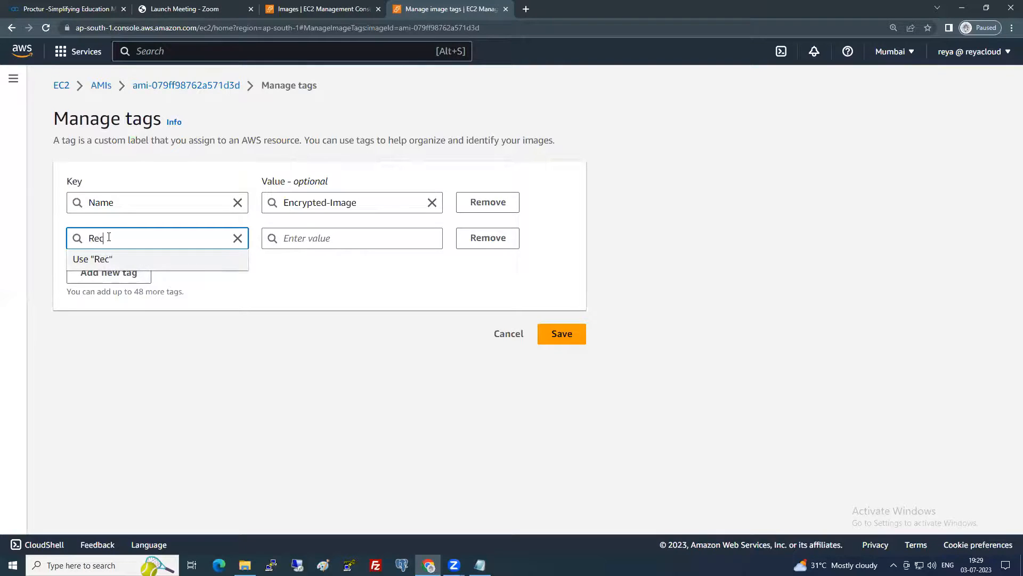
text(yclebin)
key(Tab)
key(Tab)
text(Yes)
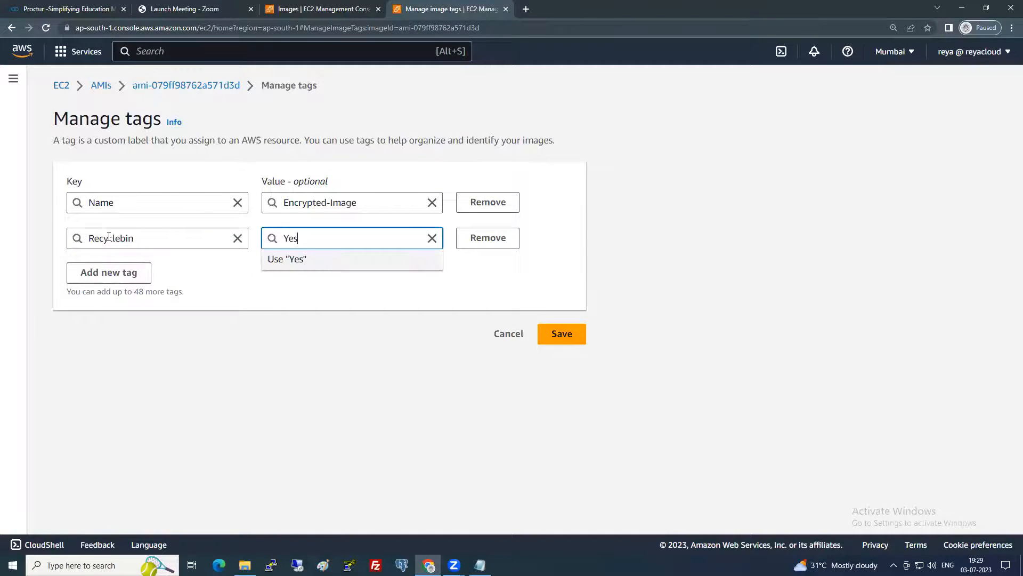
click(357, 313)
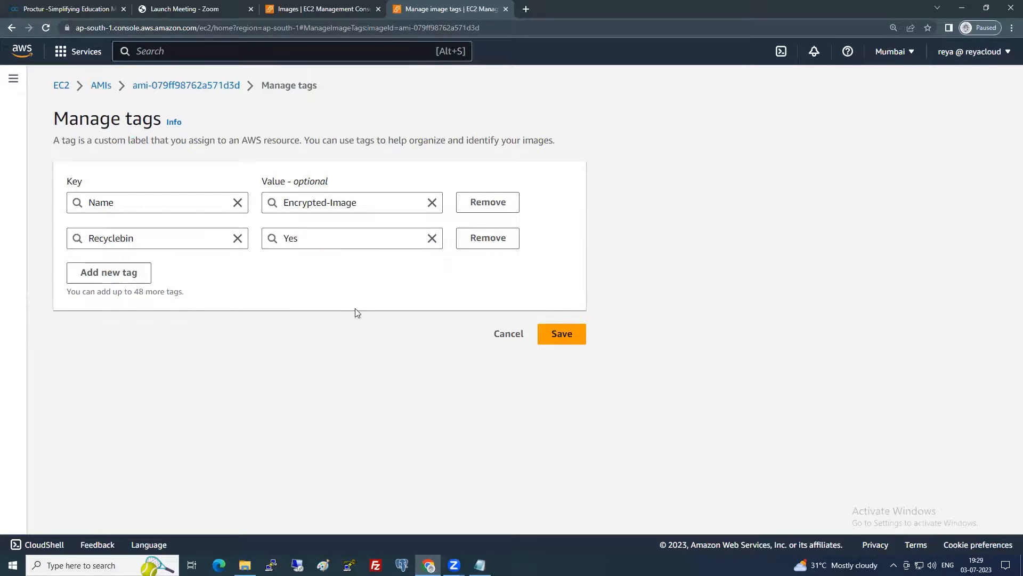
click(571, 336)
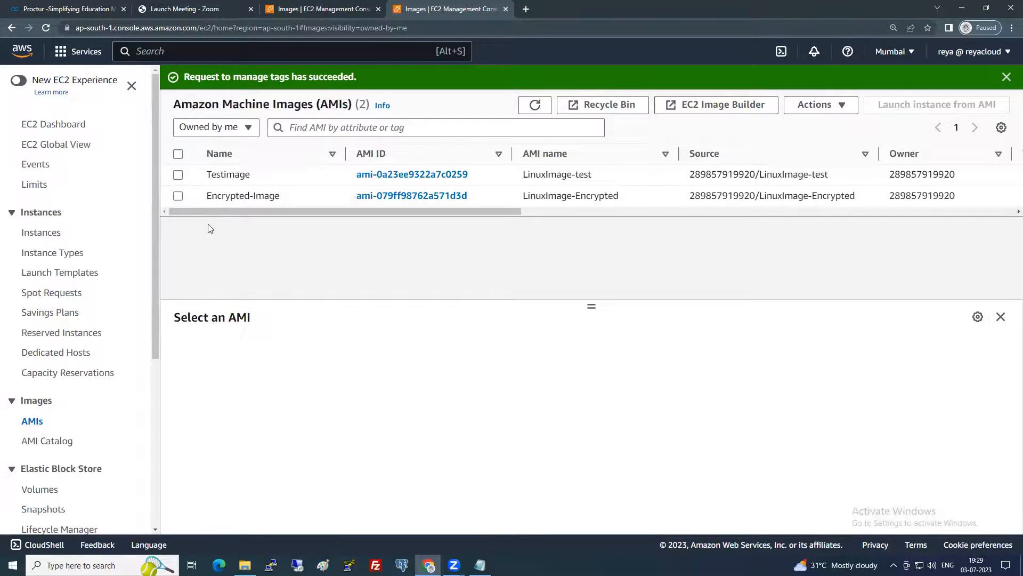
click(178, 175)
Add the tag Recyclebin = yes to Testimage and save
click(391, 354)
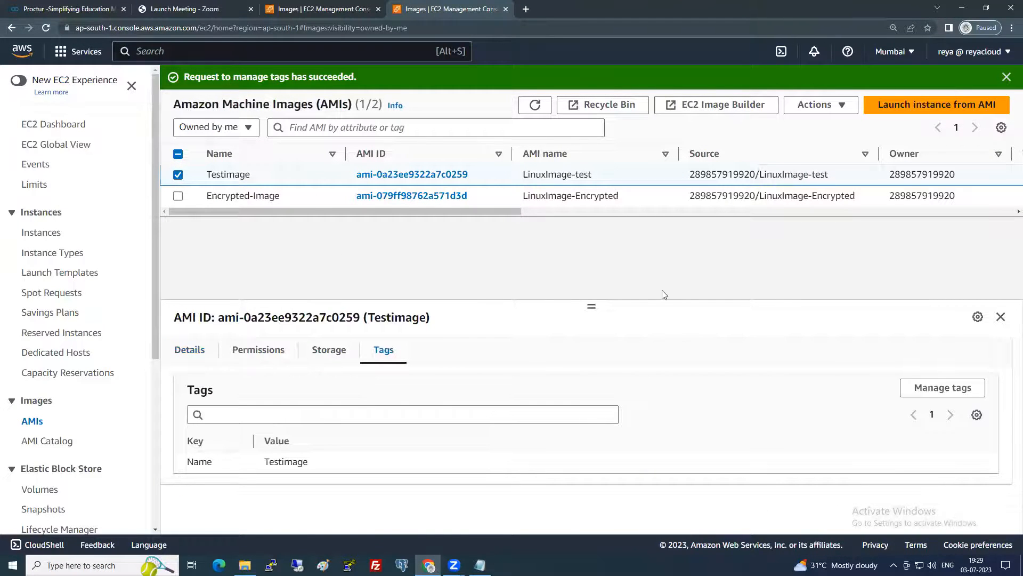
click(938, 388)
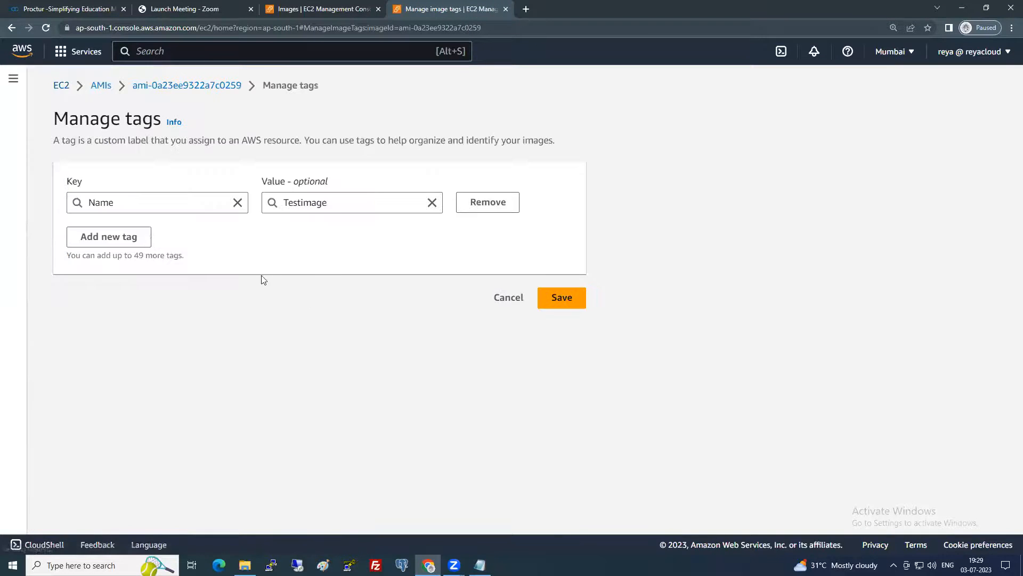
click(146, 236)
text(Recyclebin)
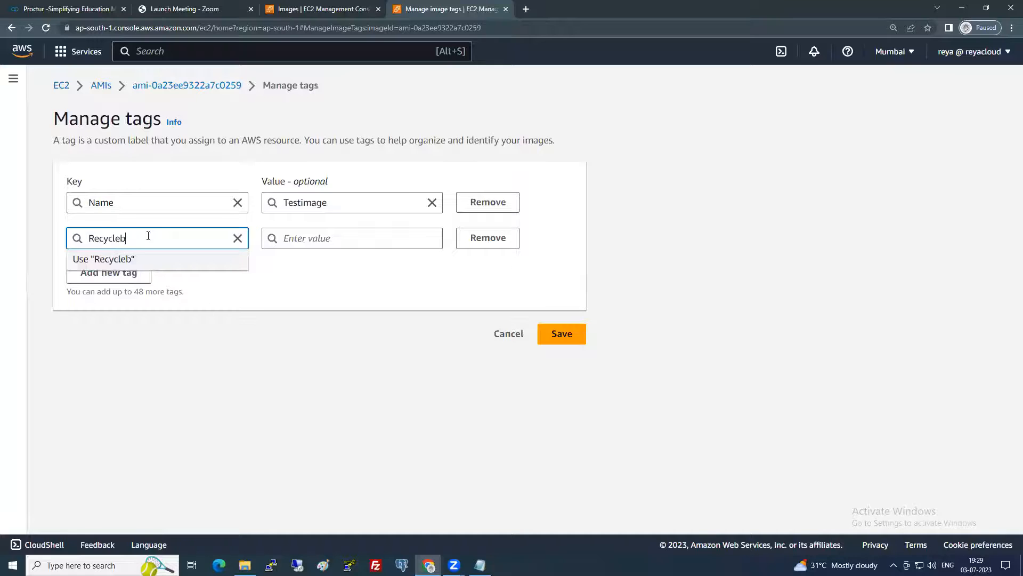
key(Tab)
key(Tab)
text(yes)
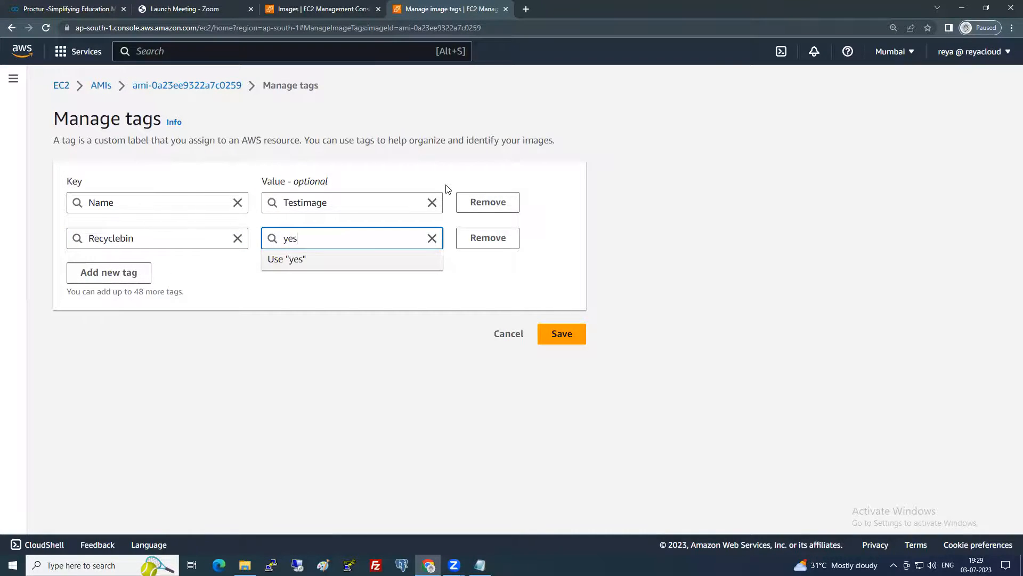
click(570, 334)
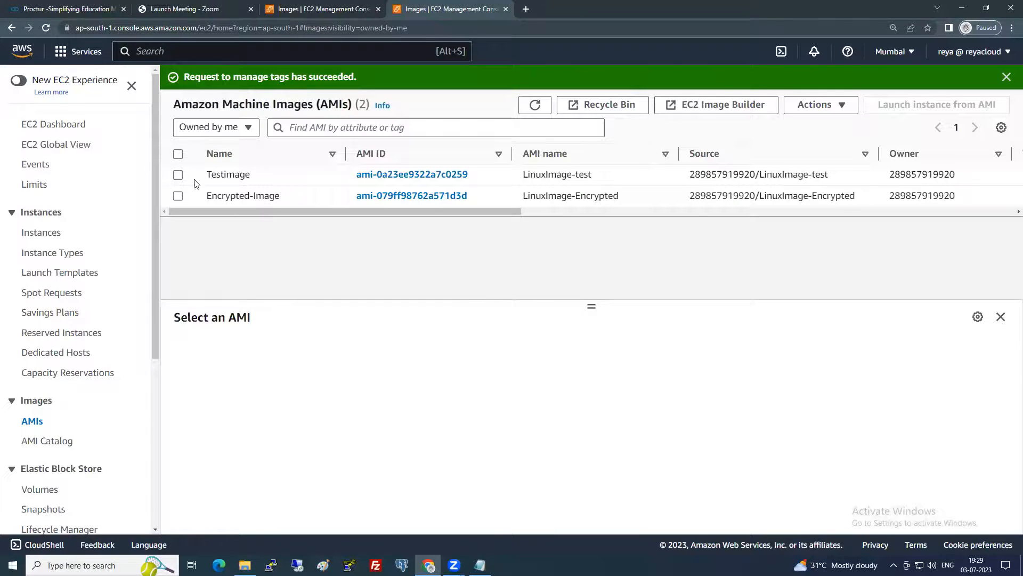
Select Encrypted-Image and glance at its Actions menu without choosing anything
click(179, 197)
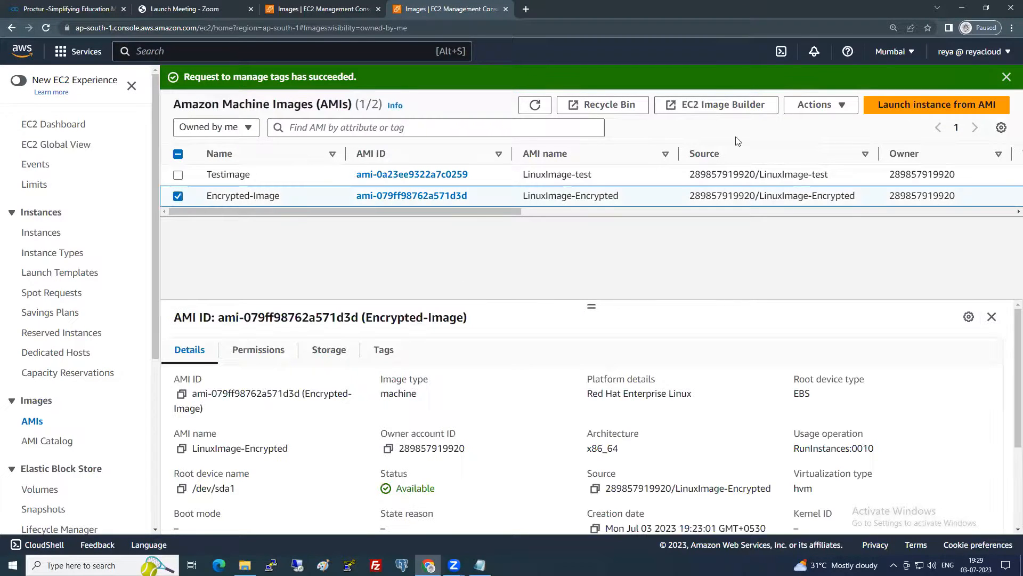
click(811, 106)
click(96, 323)
scroll(84, 372, down, 2)
scroll(88, 359, up, 1)
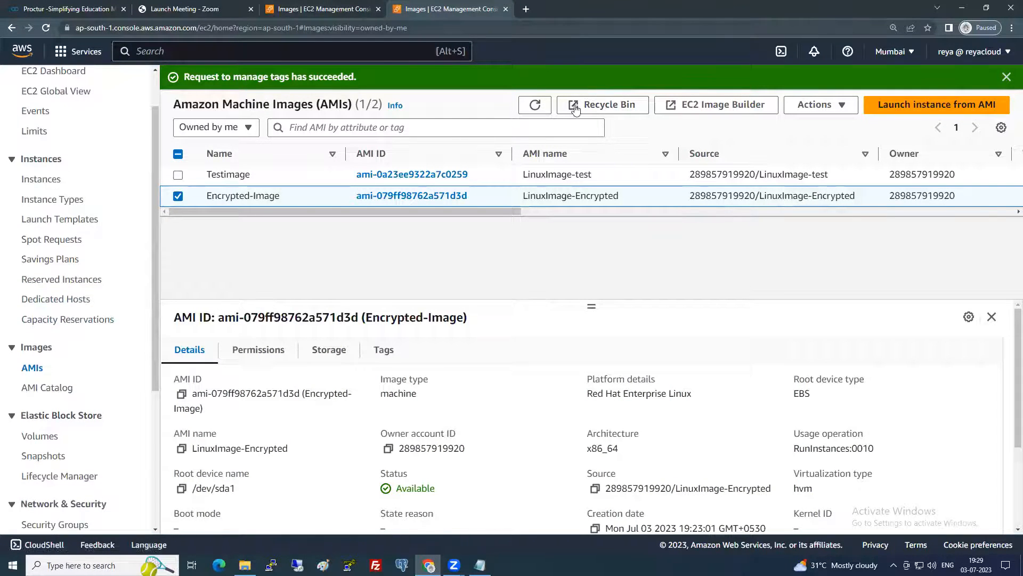
Start a Recycle Bin retention rule named Testrule covering AMIs
click(587, 111)
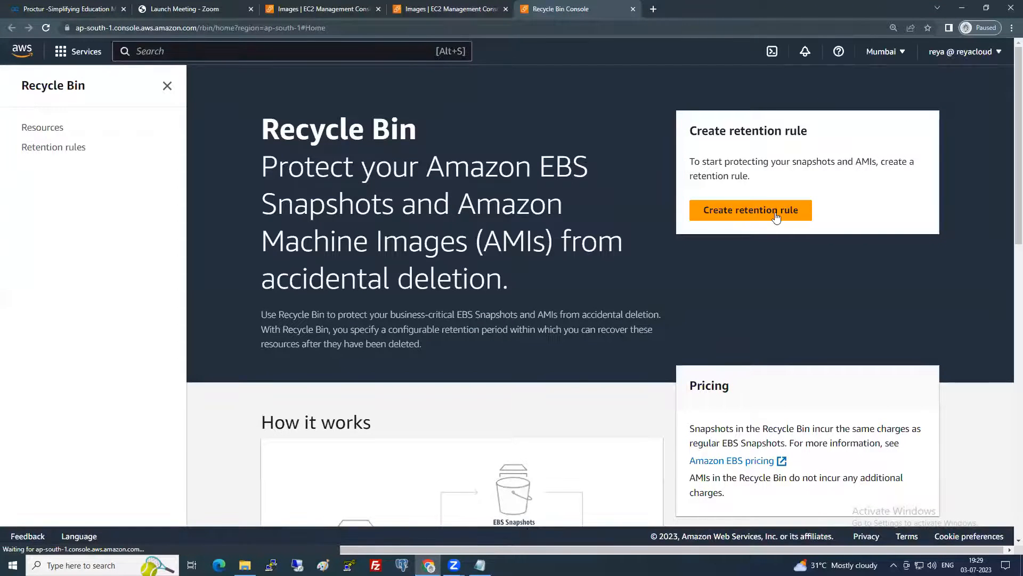
click(775, 212)
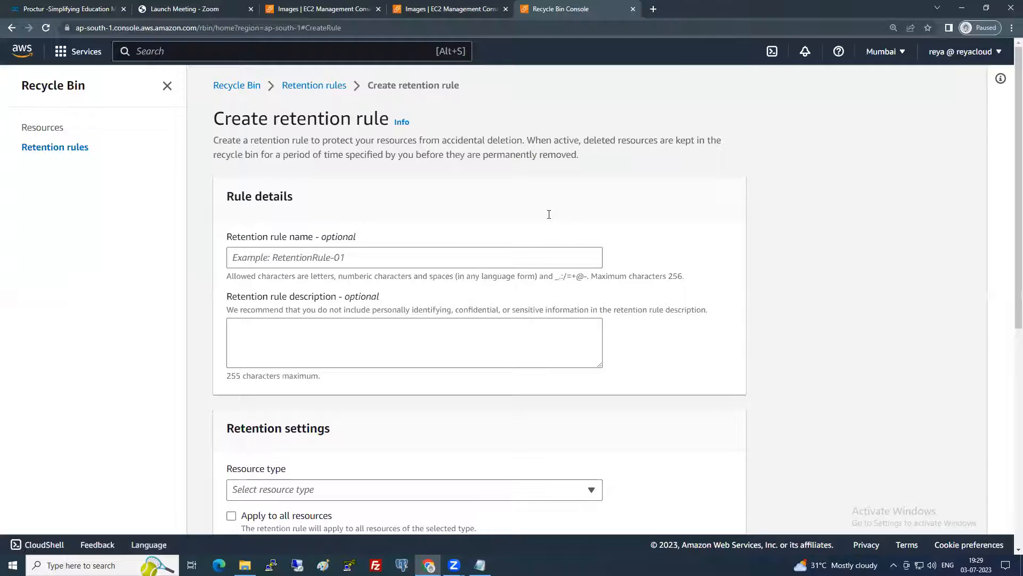
click(430, 258)
text(Tesrule)
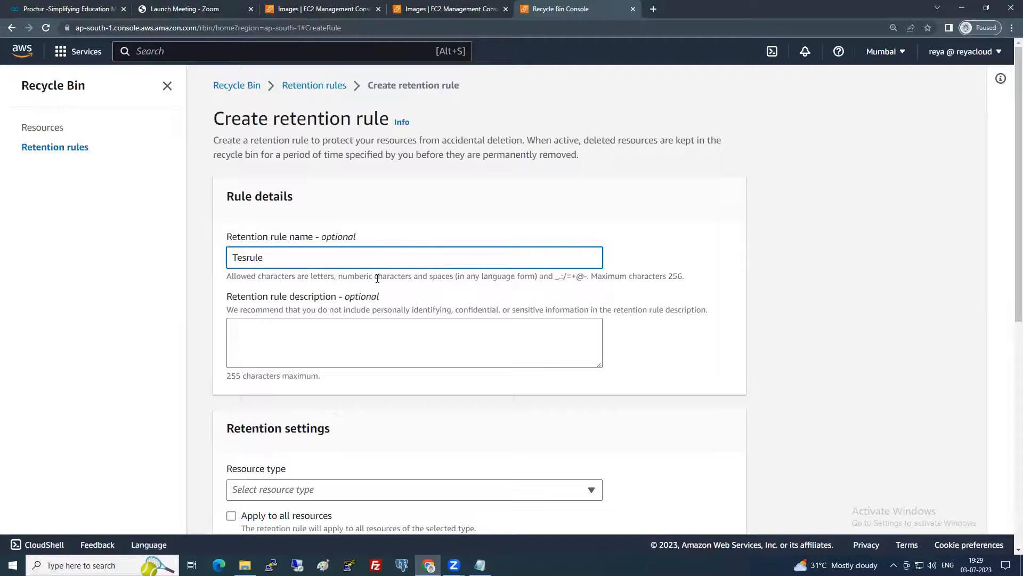
click(247, 257)
text(t)
scroll(311, 377, down, 4)
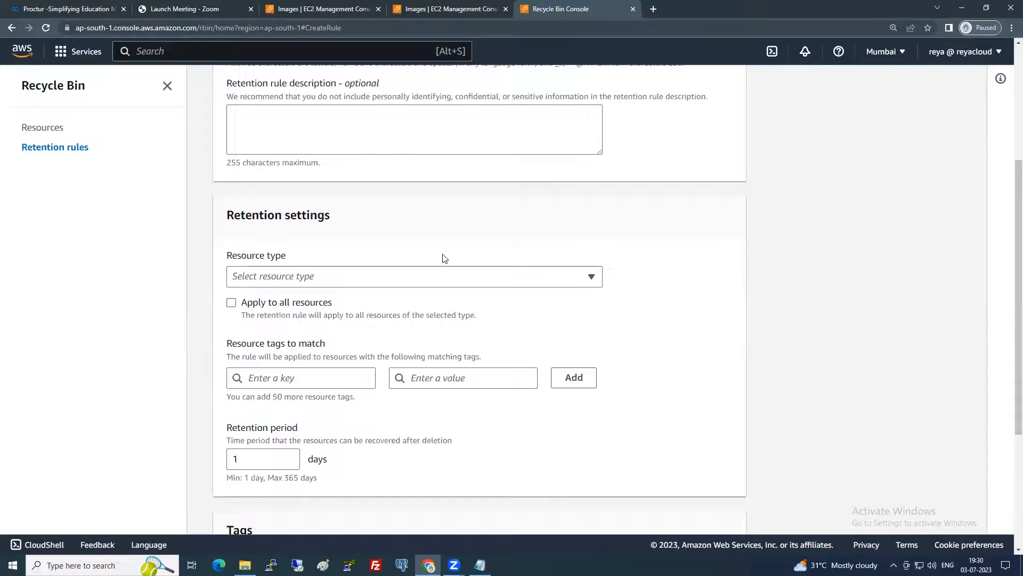
click(460, 278)
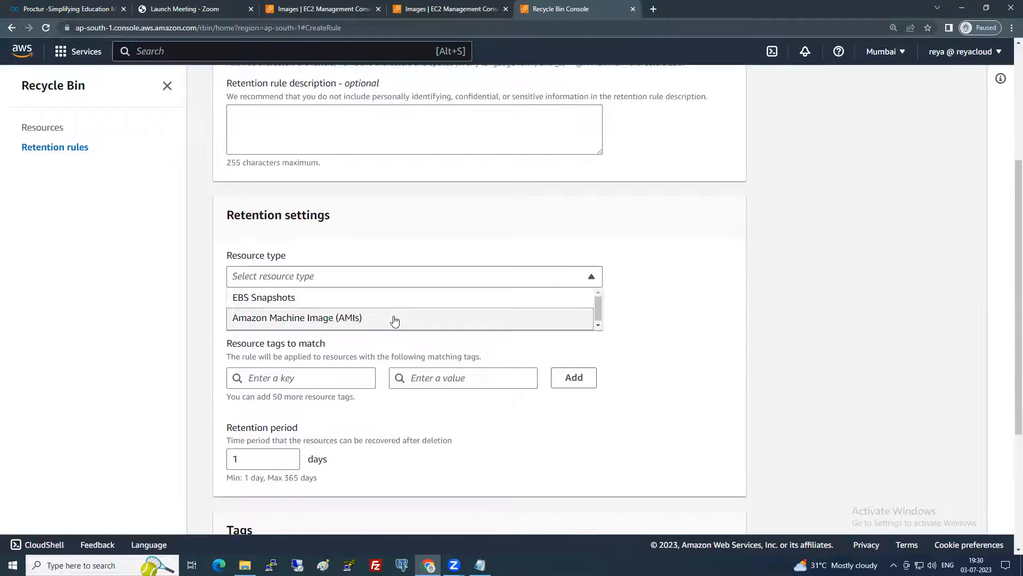
click(394, 319)
Add the tag condition Recyclebin = Yes to the Testrule rule
click(319, 376)
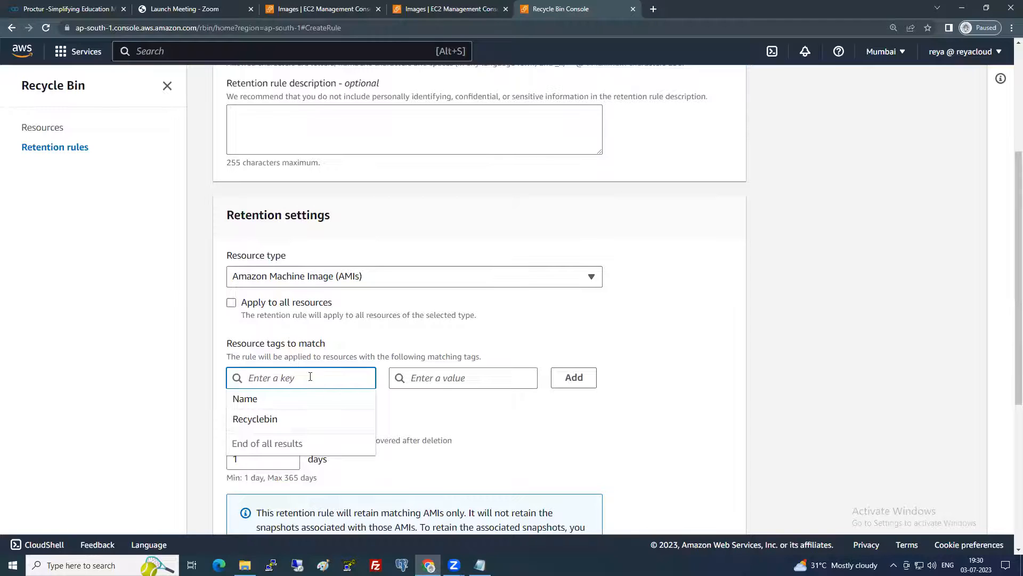
click(255, 419)
click(438, 379)
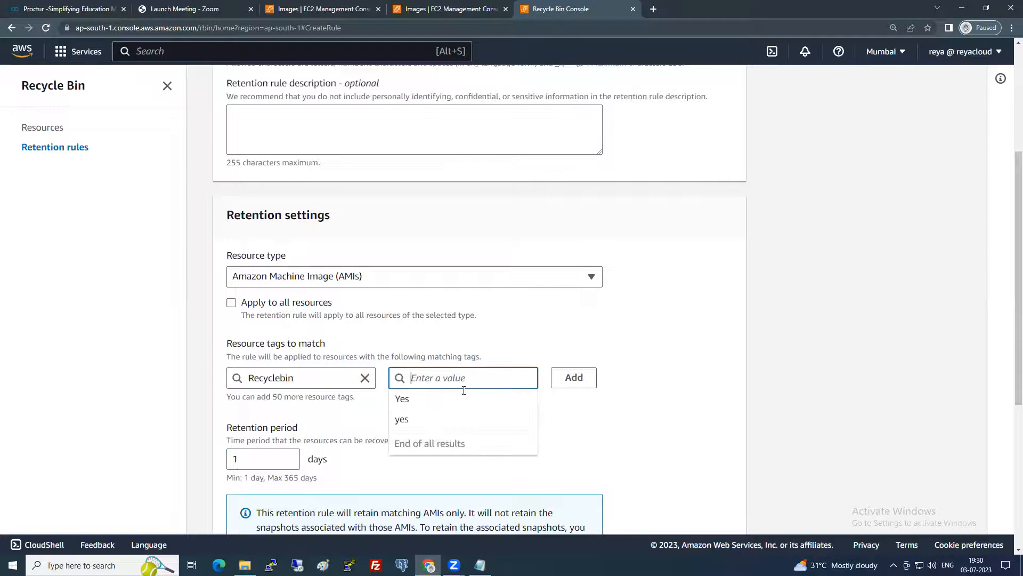
click(427, 407)
click(589, 385)
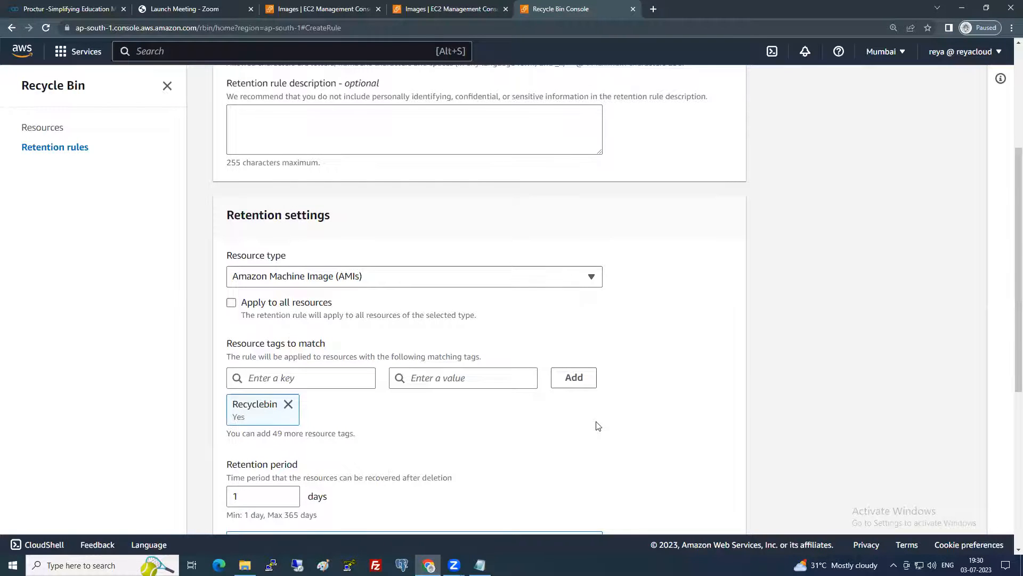
Set the retention period to 7 days and create the Testrule rule
scroll(453, 388, down, 3)
double_click(254, 337)
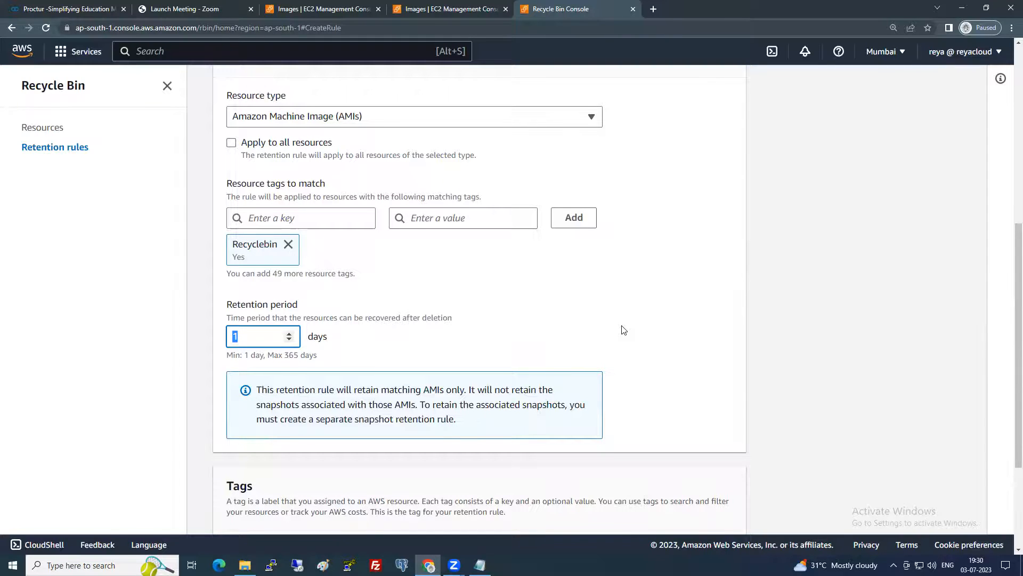
text(7)
click(687, 325)
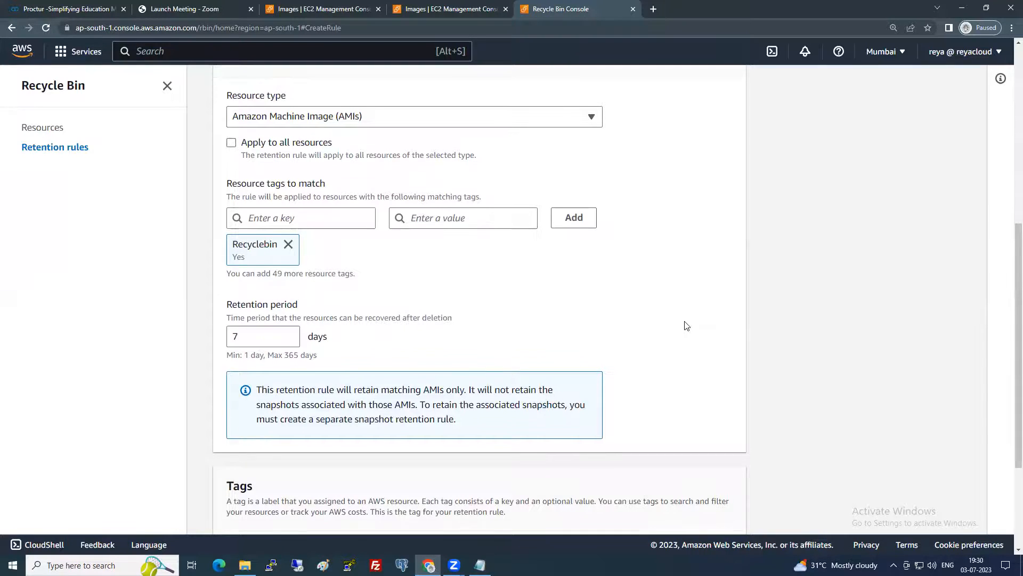
scroll(677, 328, down, 3)
click(701, 495)
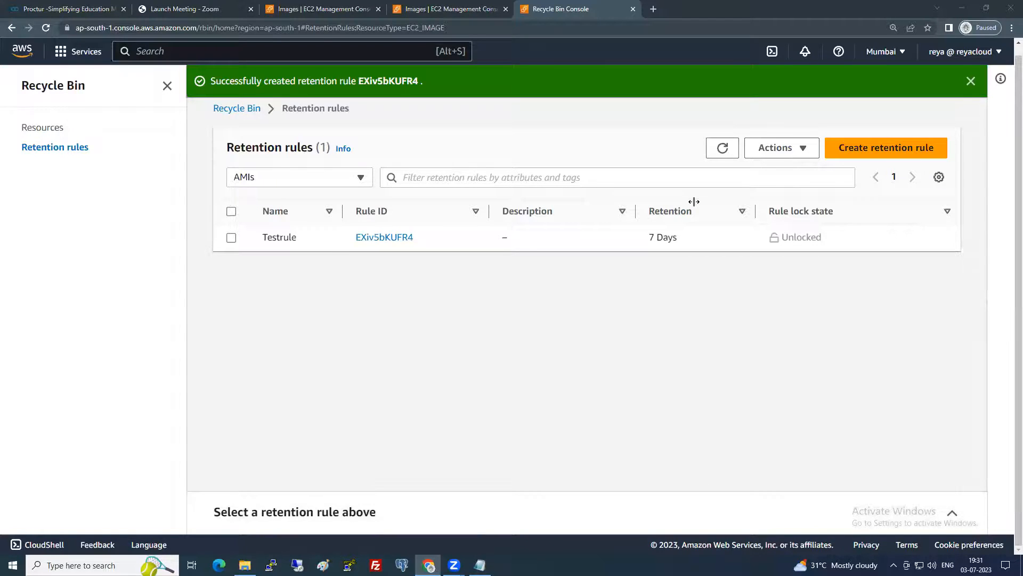
Filter the Recycle Bin resources list to AMIs, which shows none yet
click(28, 129)
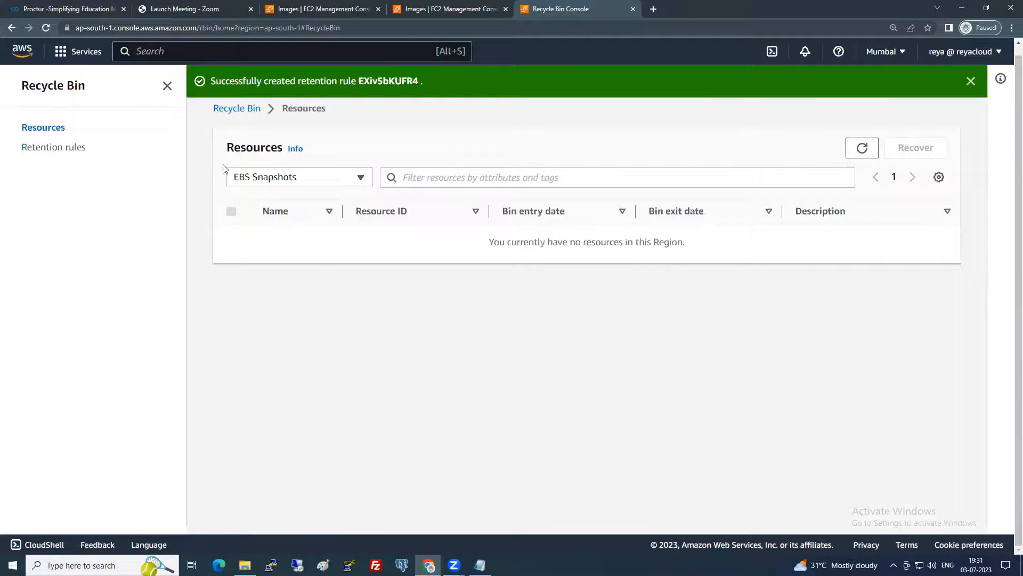
click(304, 186)
click(285, 216)
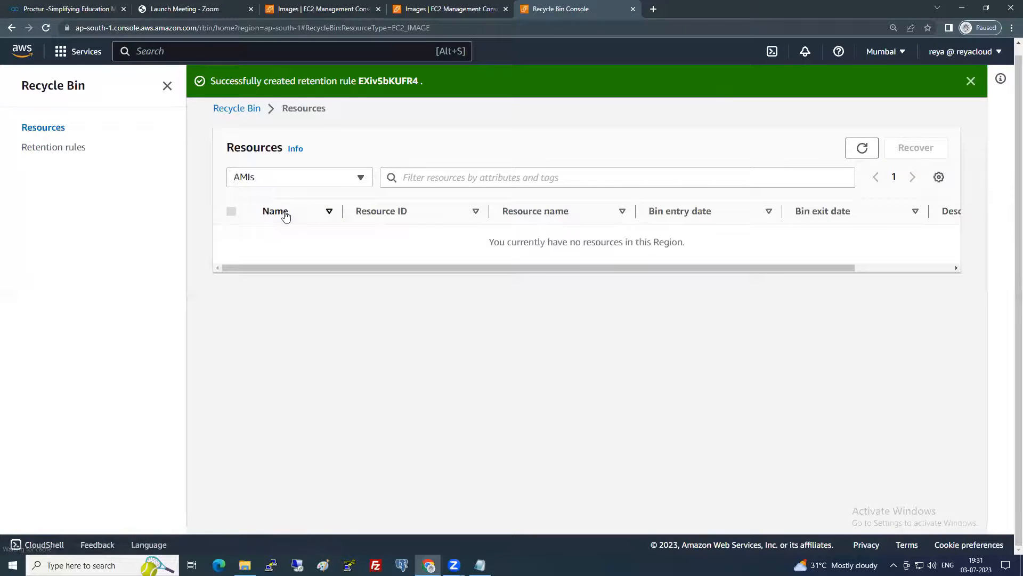
drag(529, 243, 387, 118)
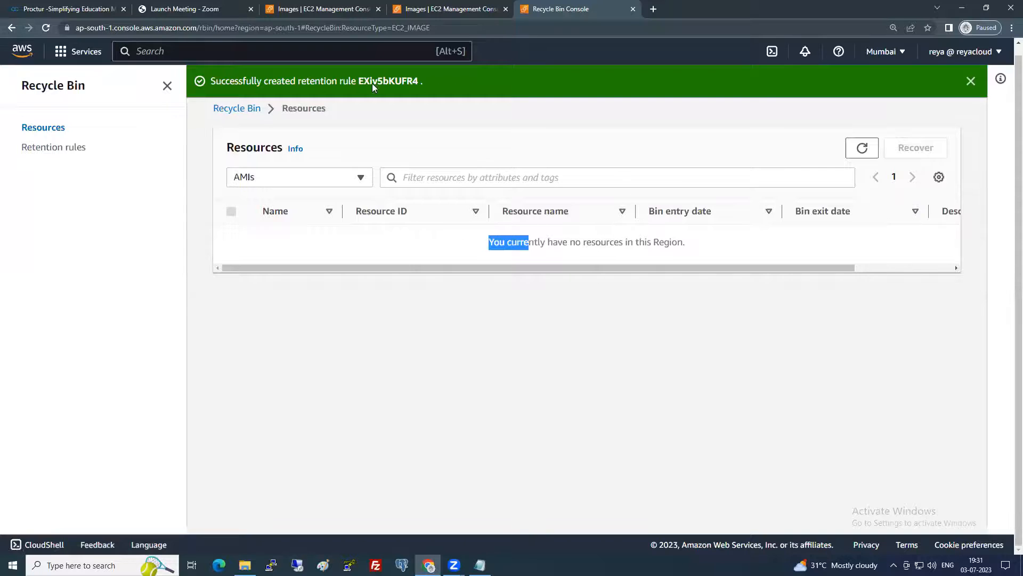
Select both the Testimage and Encrypted-Image AMIs on the EC2 AMIs page
click(447, 7)
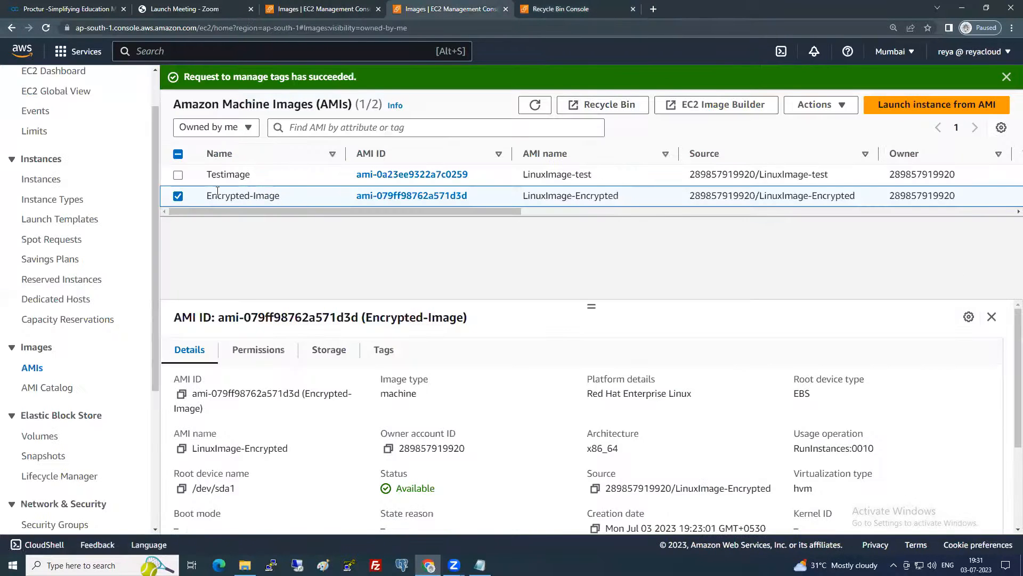
click(178, 196)
click(178, 175)
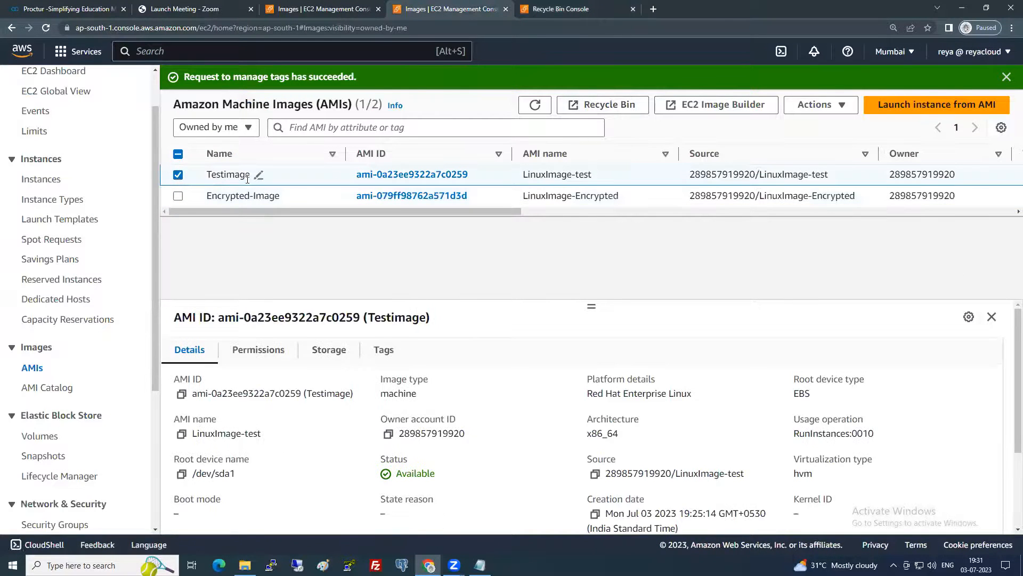
click(178, 196)
click(815, 105)
click(674, 242)
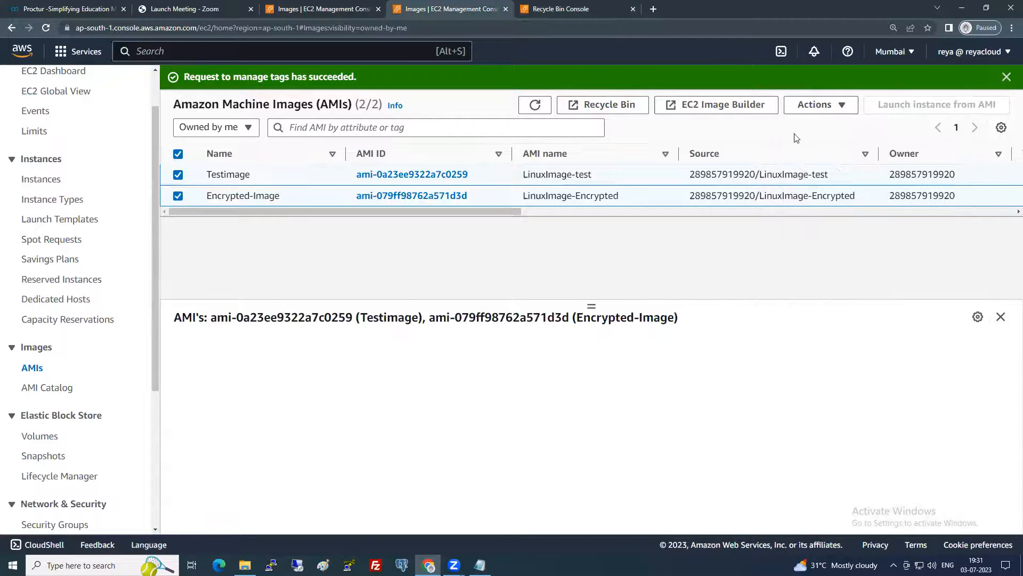
Deregister both AMIs, then refresh the Recycle Bin to find Encrypted-Image retained
click(820, 109)
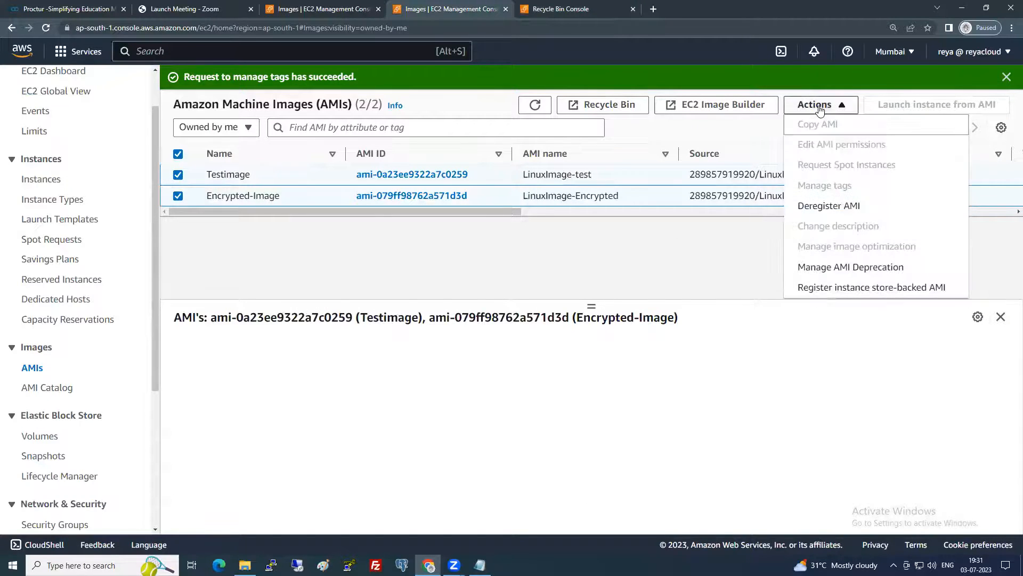
click(829, 206)
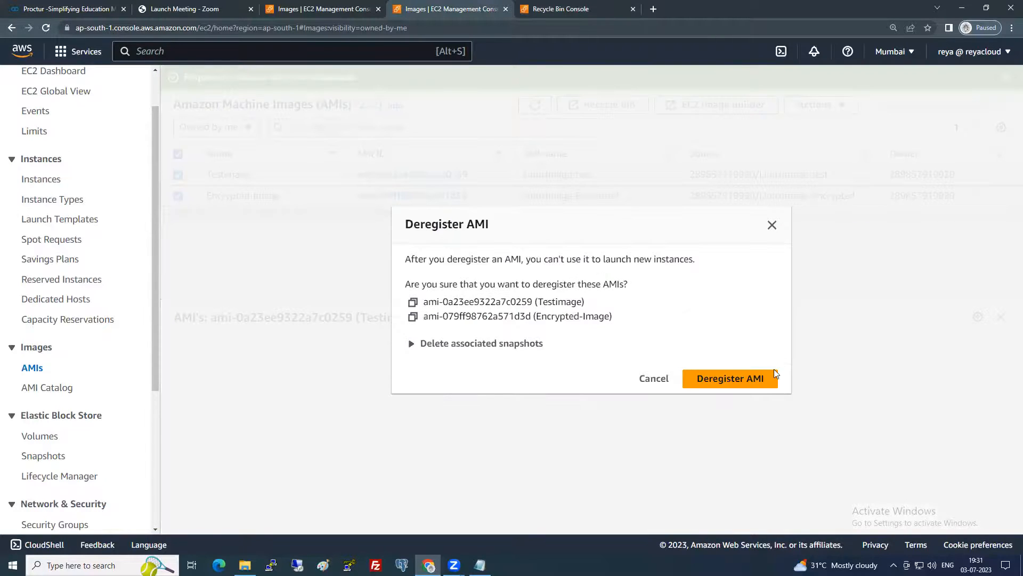
click(743, 378)
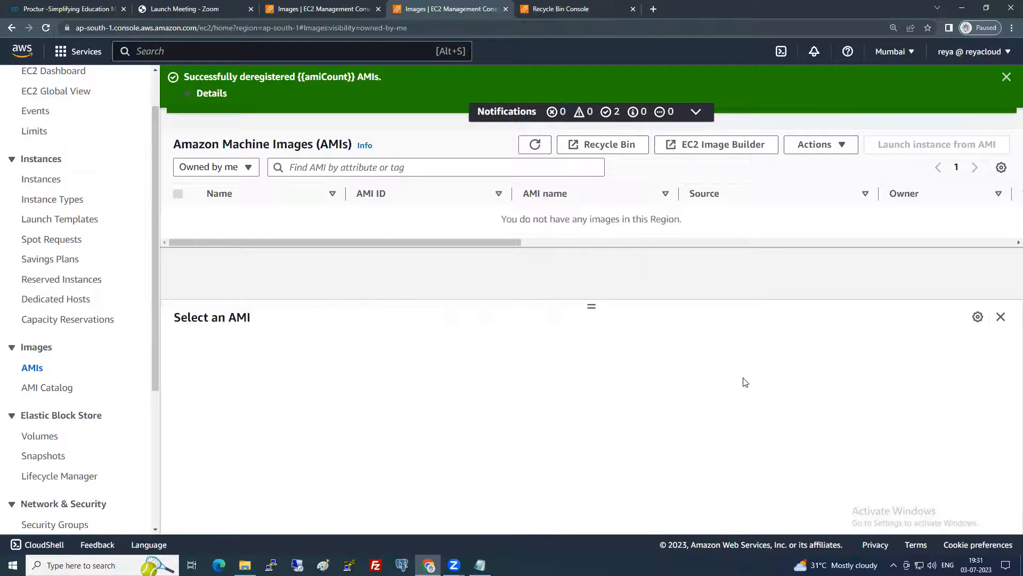
click(1006, 77)
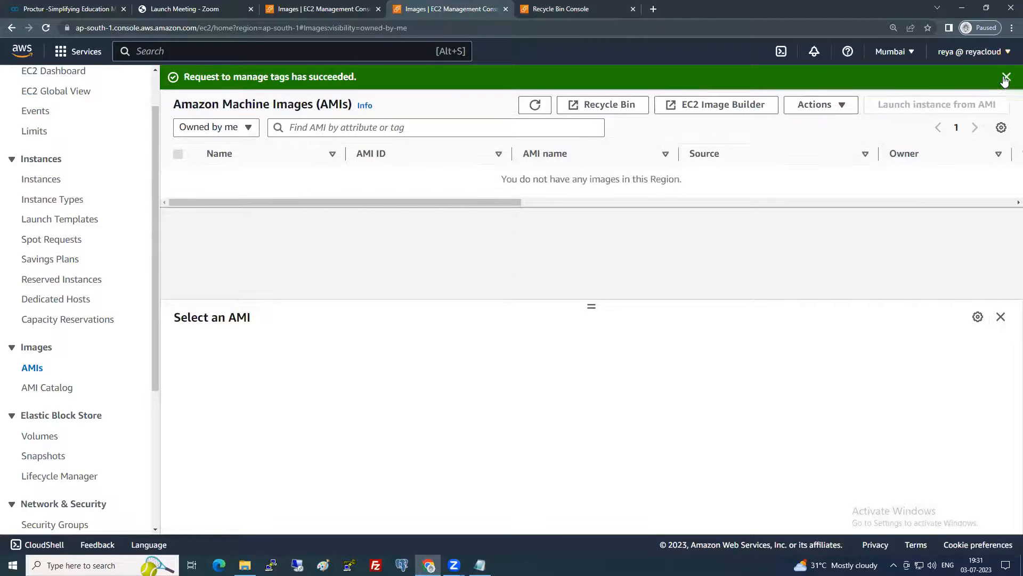
click(1007, 79)
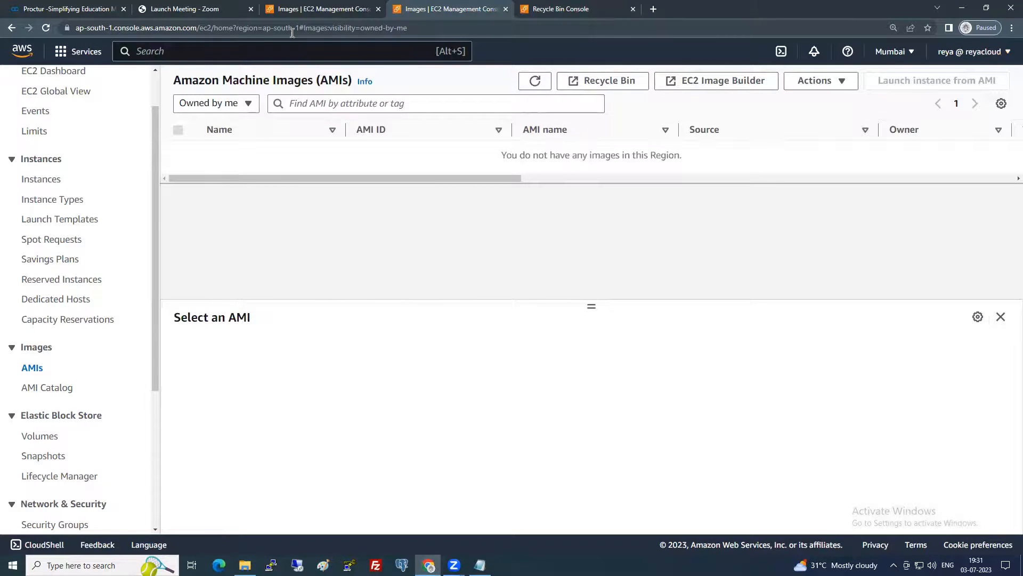
click(547, 5)
click(862, 148)
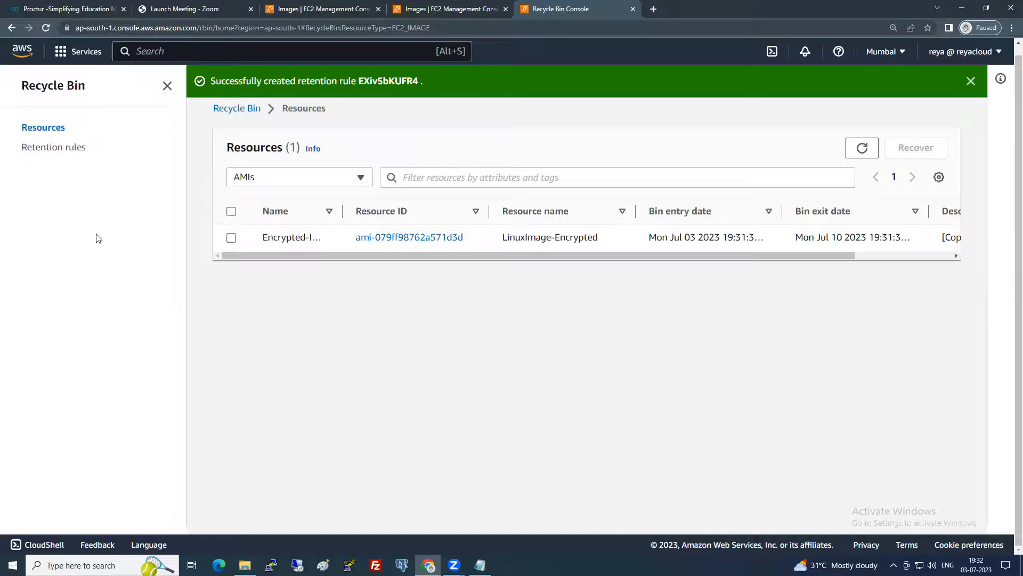
Review the tag keys on a new retention rule form, then select Encrypted-Image in Recycle Bin resources
click(69, 153)
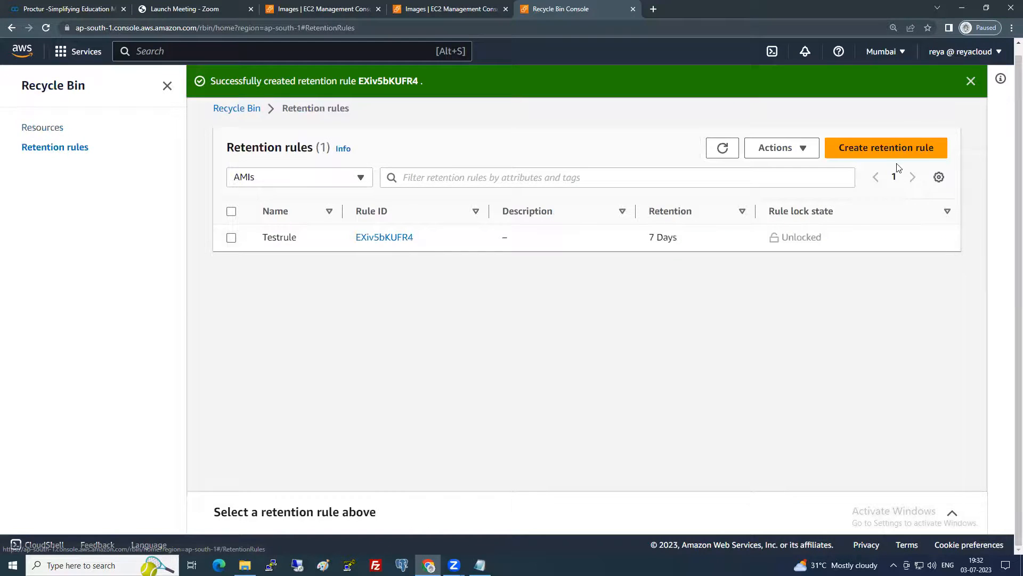
click(886, 147)
scroll(314, 347, down, 4)
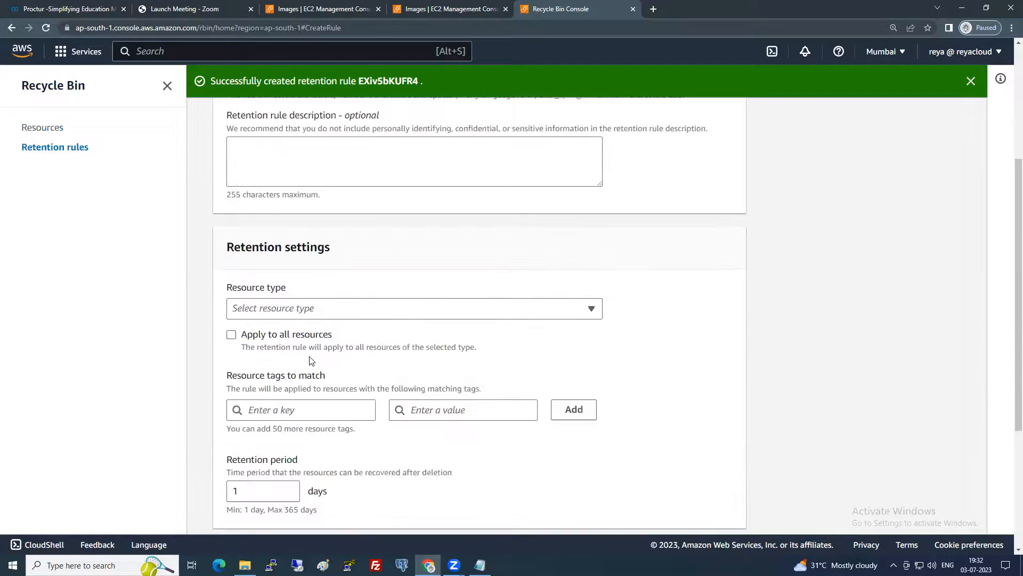
click(279, 408)
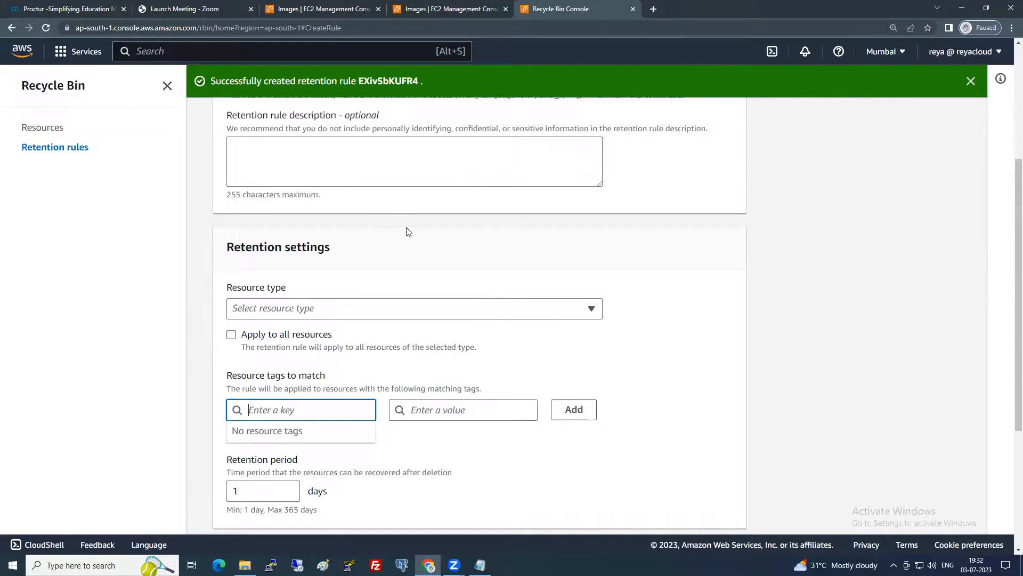
scroll(213, 165, up, 4)
click(53, 129)
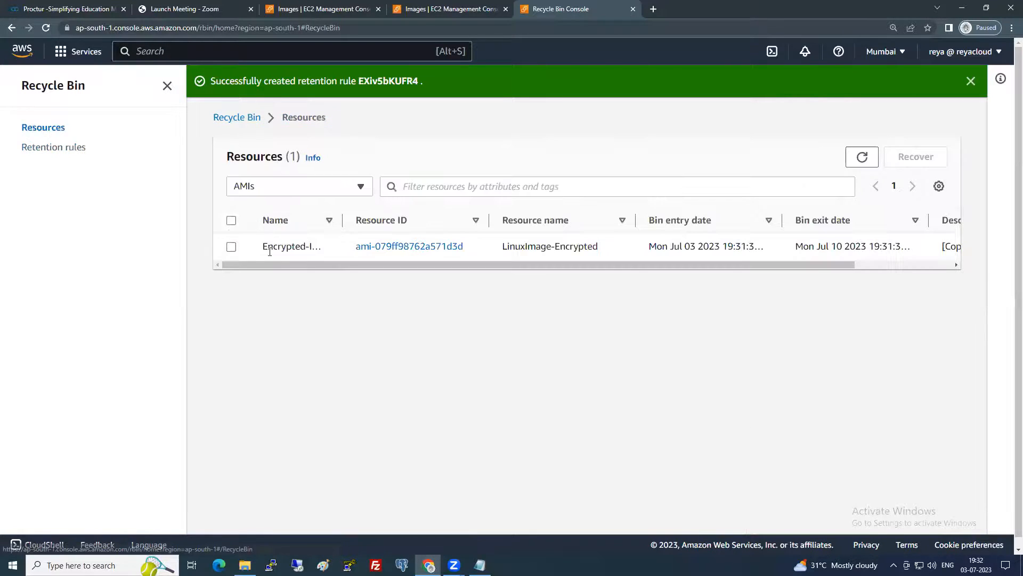
click(230, 246)
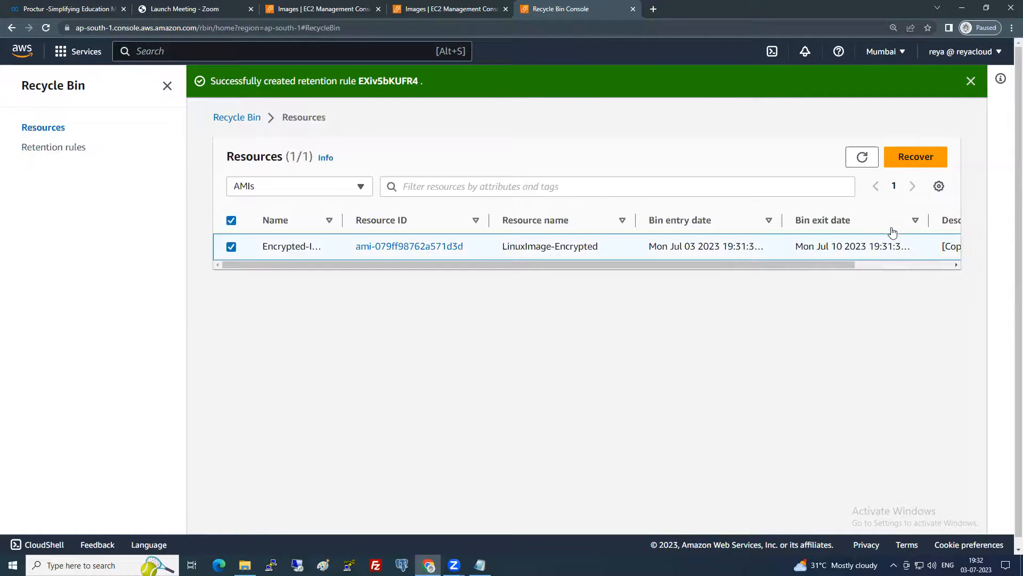
Recover Encrypted-Image from the Recycle Bin, confirm it in the AMI list, and open Snapshots
click(915, 169)
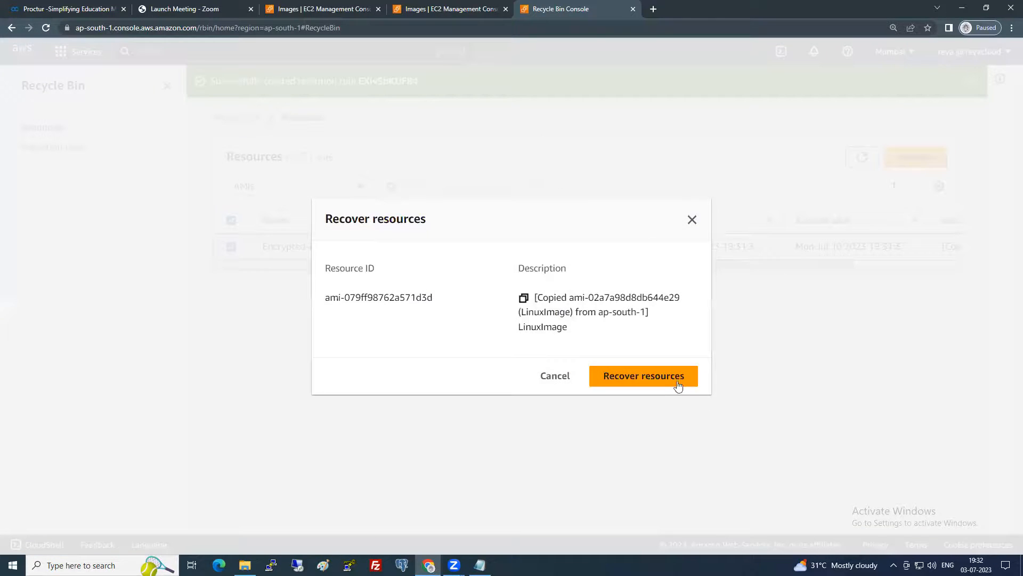
click(678, 385)
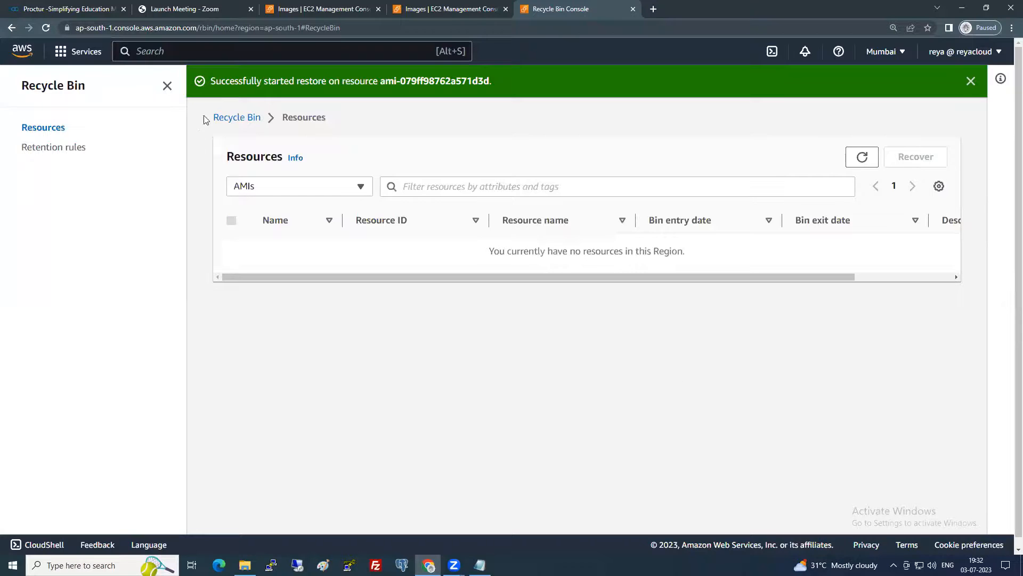
click(422, 9)
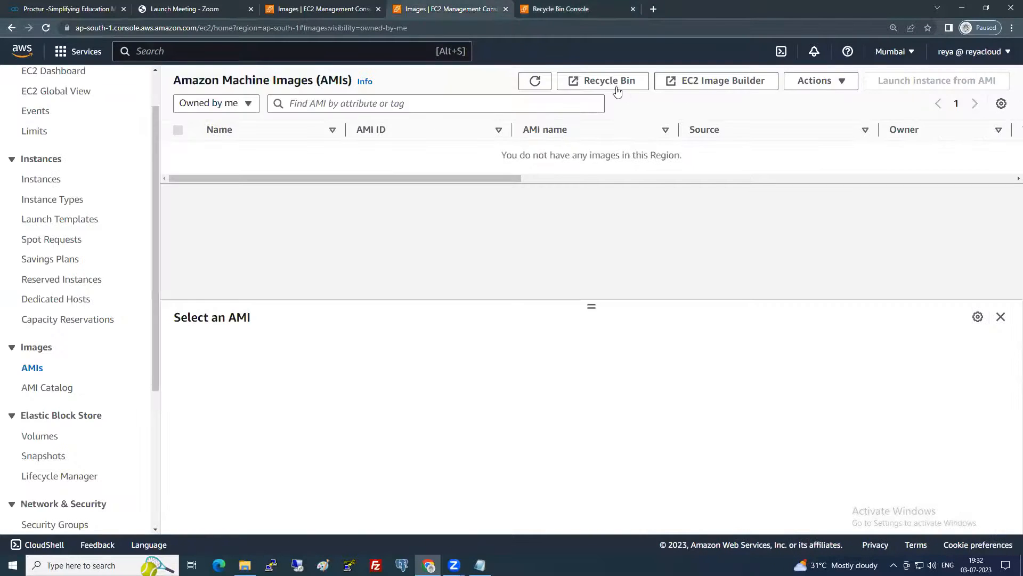
click(547, 85)
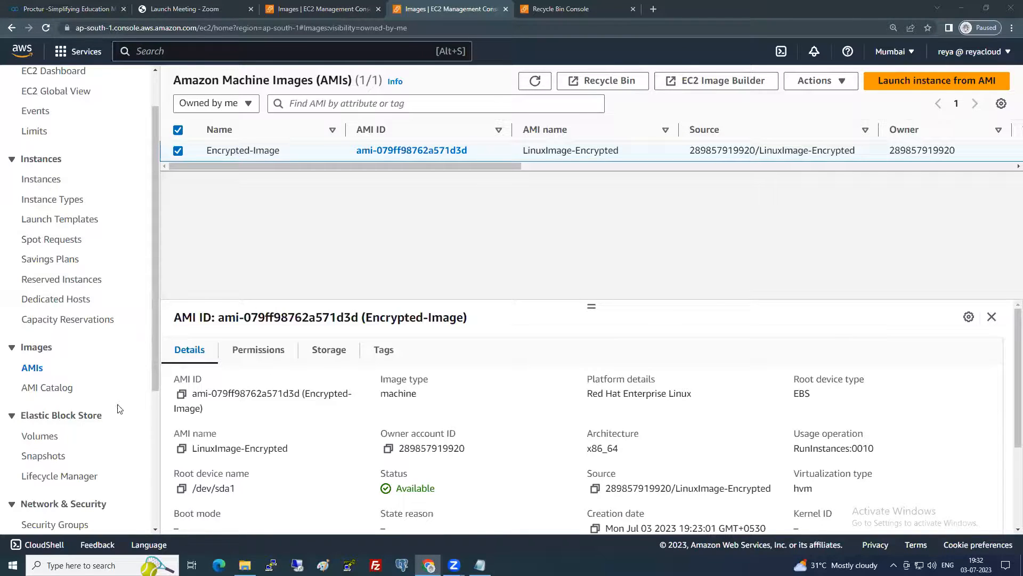
click(54, 456)
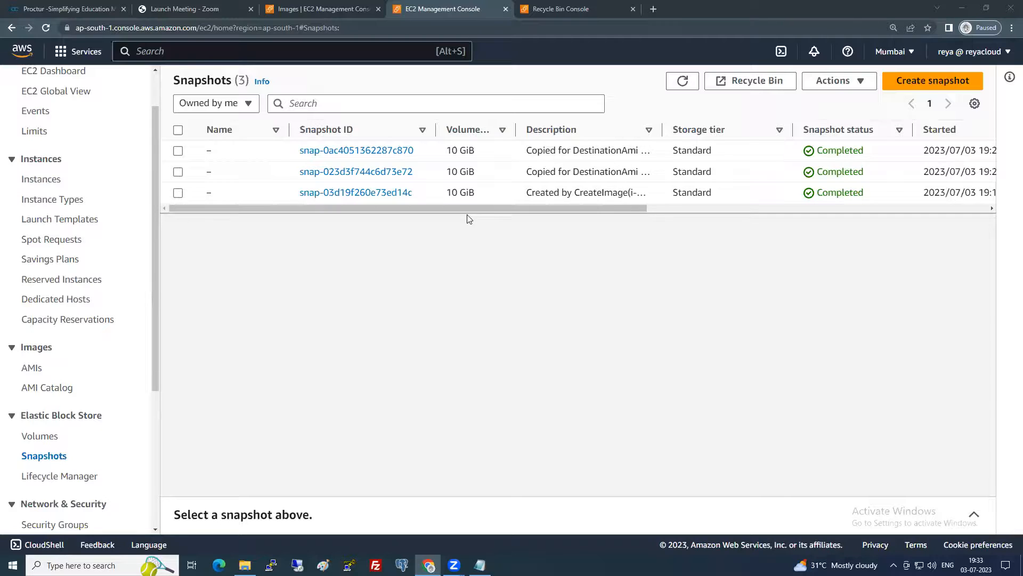
click(178, 150)
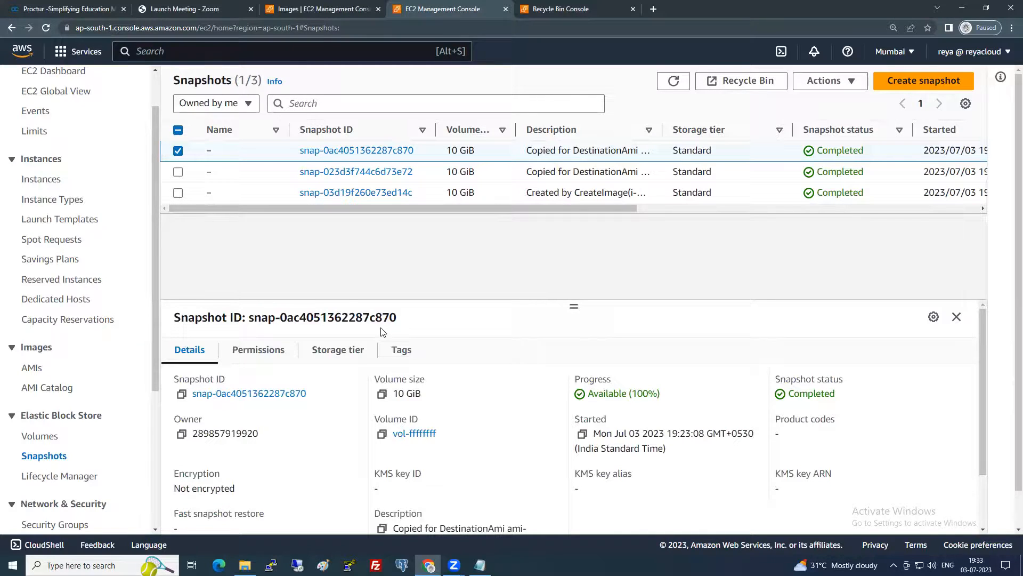
click(397, 350)
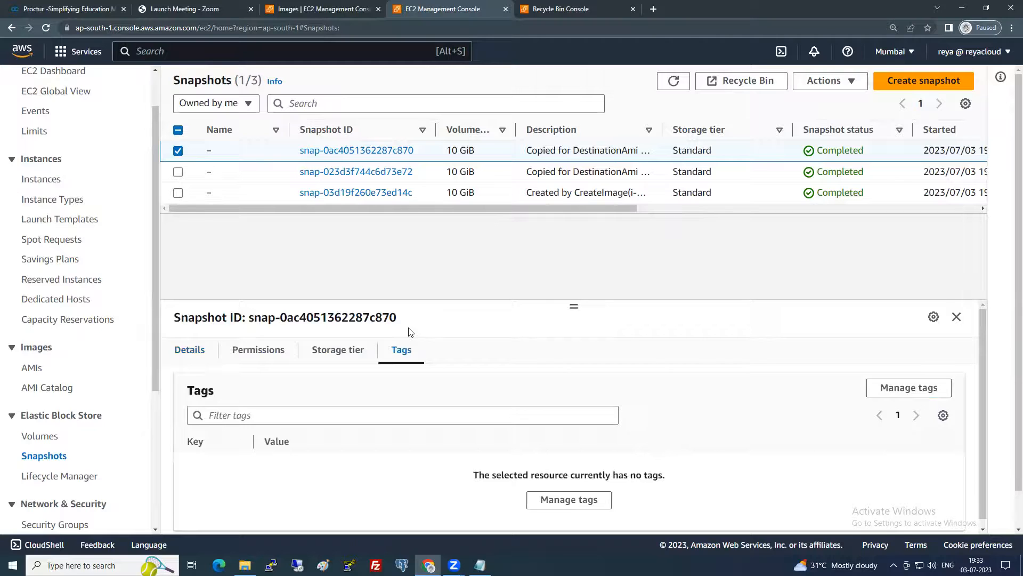
click(828, 86)
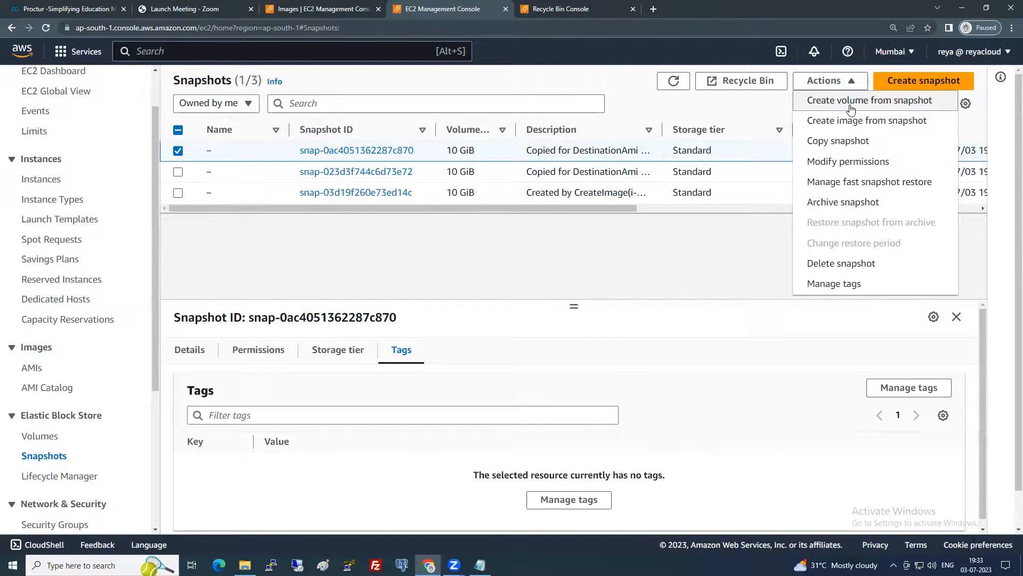
click(851, 101)
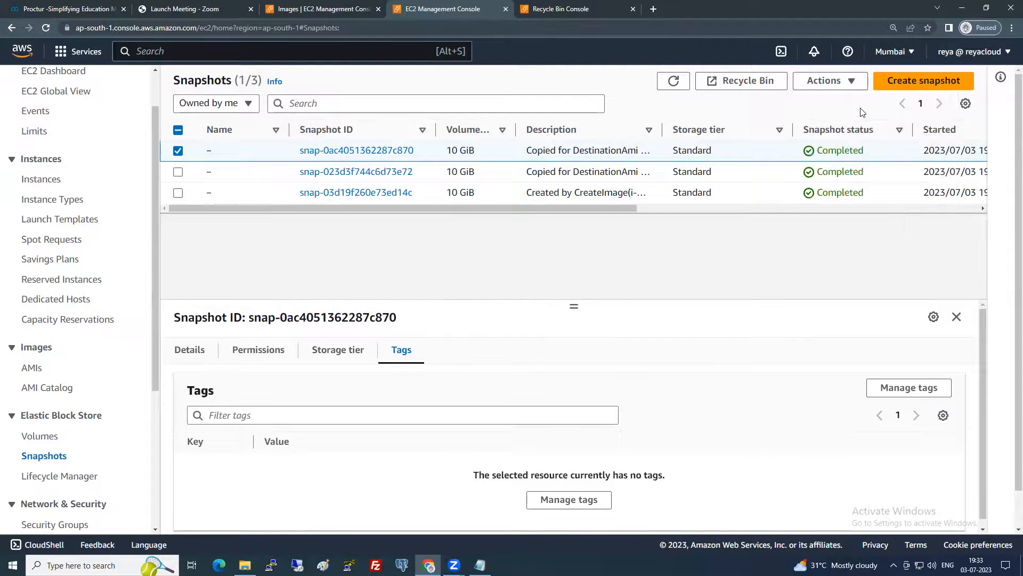
Begin a gp2, 10 GiB volume in ap-south-1a from the snapshot, then cancel it
click(852, 100)
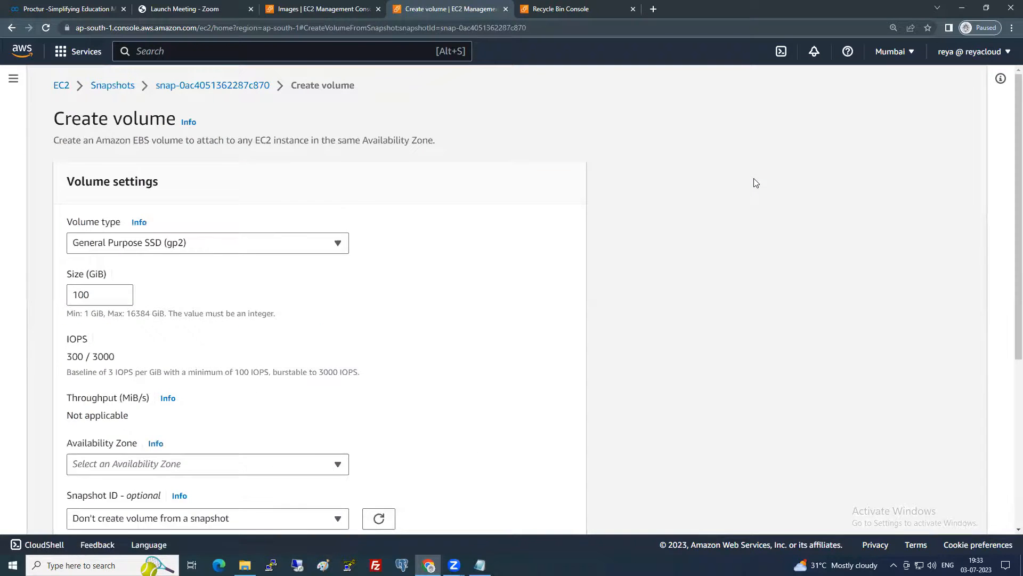
scroll(281, 388, down, 6)
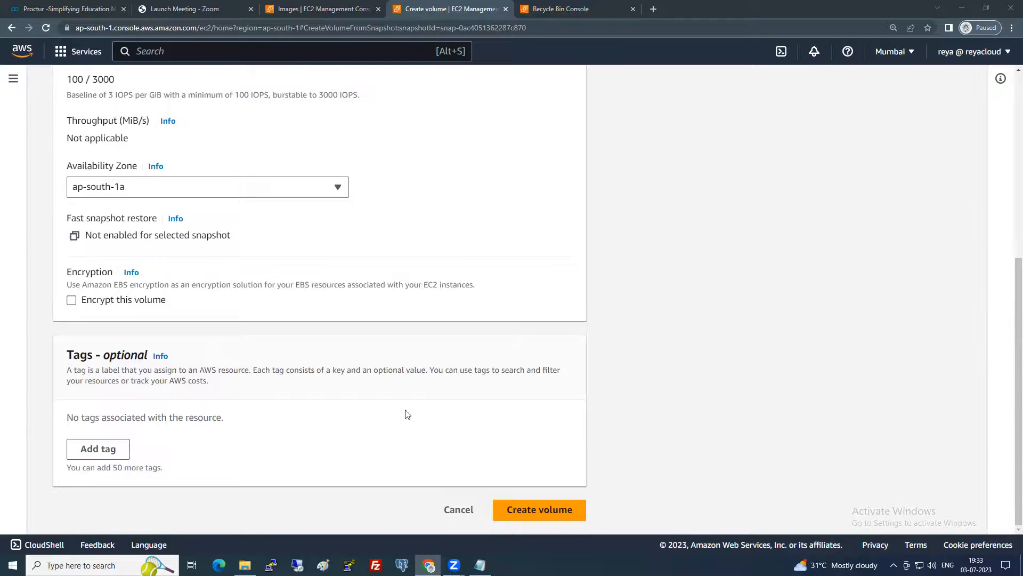
scroll(389, 373, up, 6)
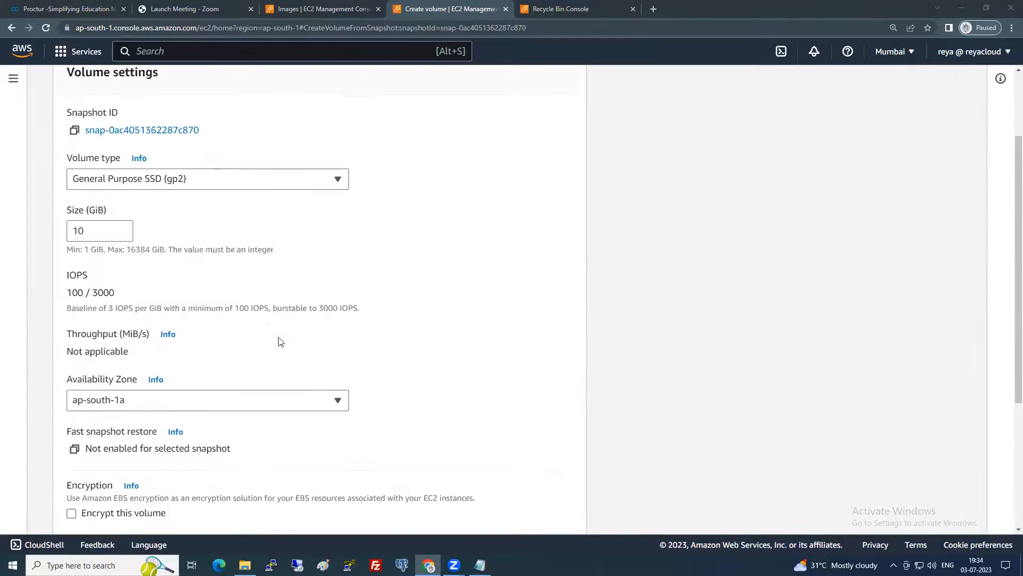
click(211, 292)
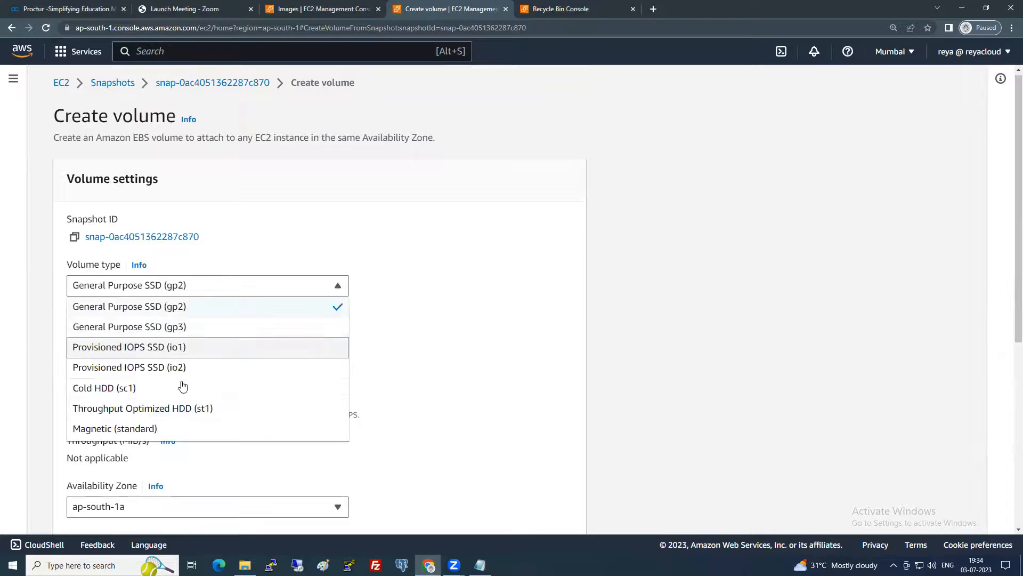
click(436, 314)
scroll(213, 320, down, 2)
scroll(153, 376, down, 3)
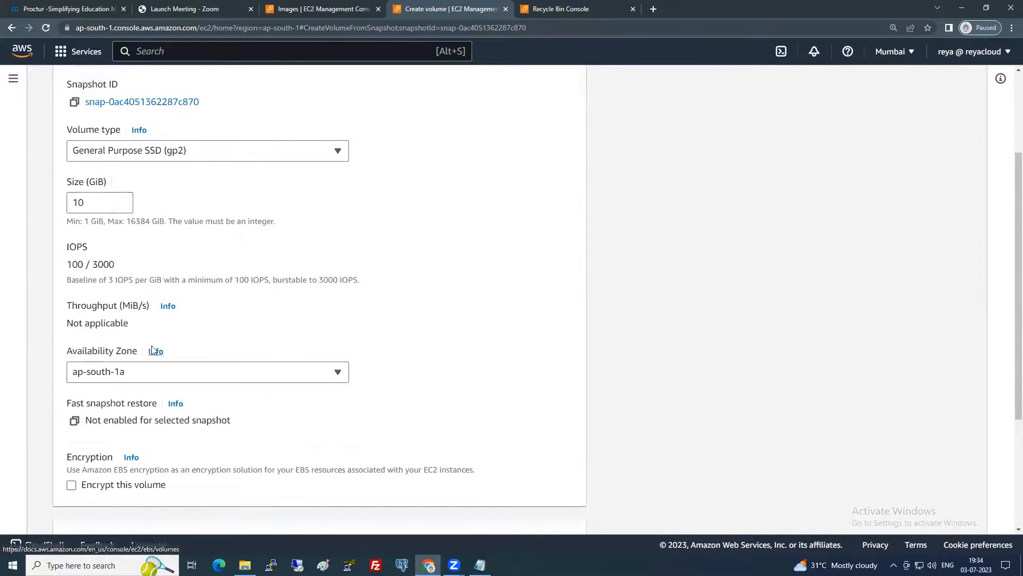
click(176, 245)
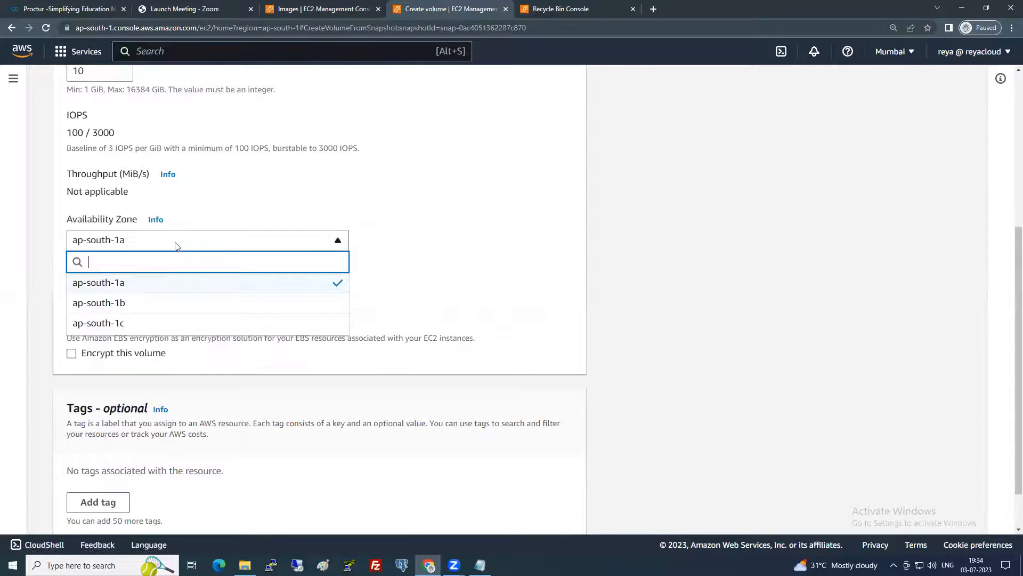
click(511, 251)
scroll(459, 366, down, 1)
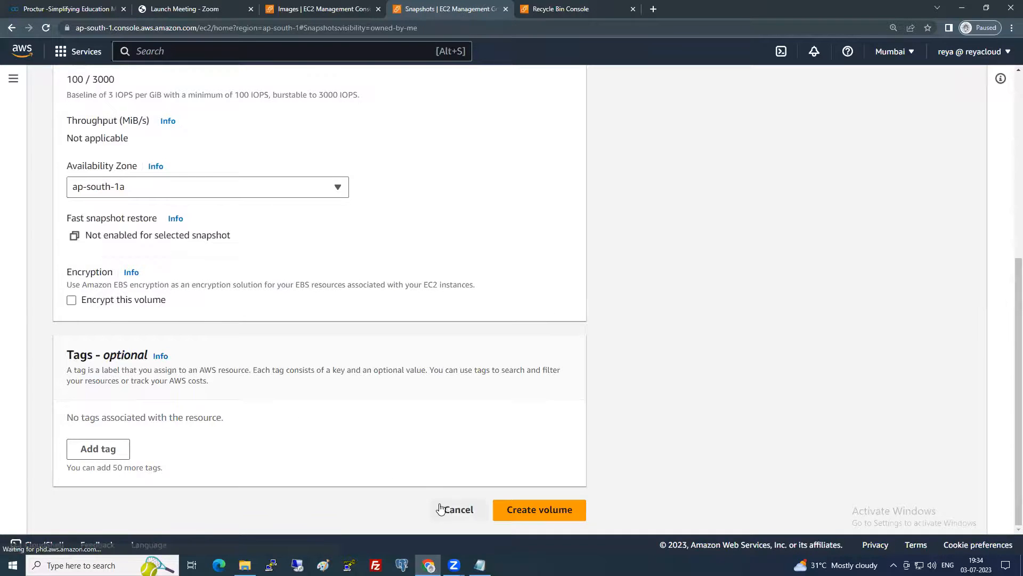
click(457, 511)
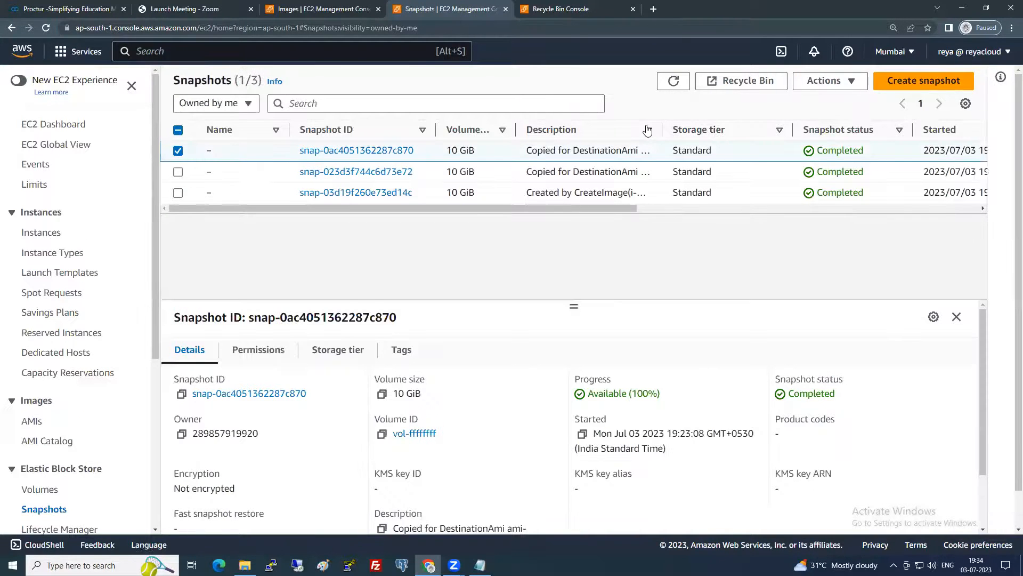
click(829, 80)
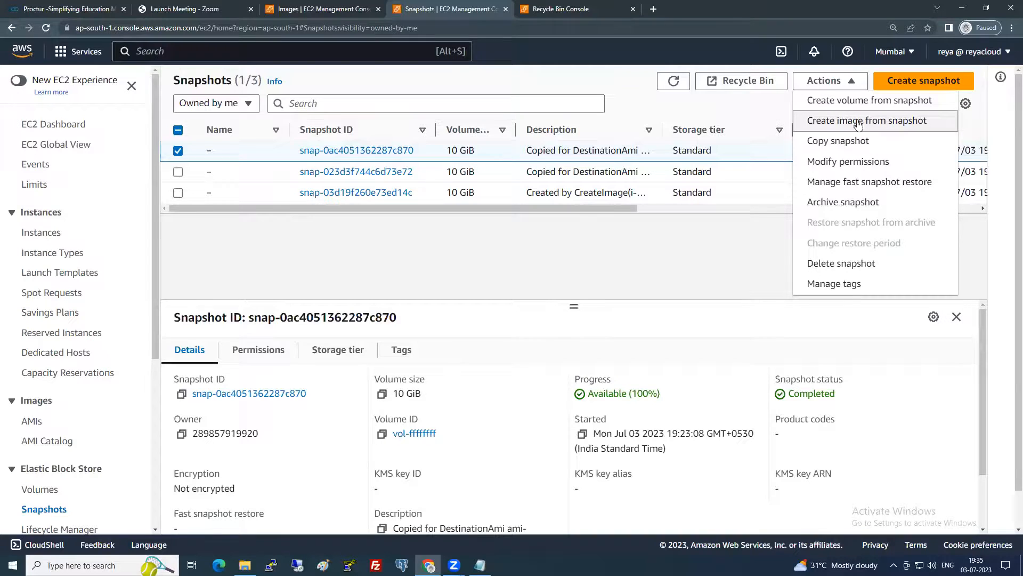
click(859, 121)
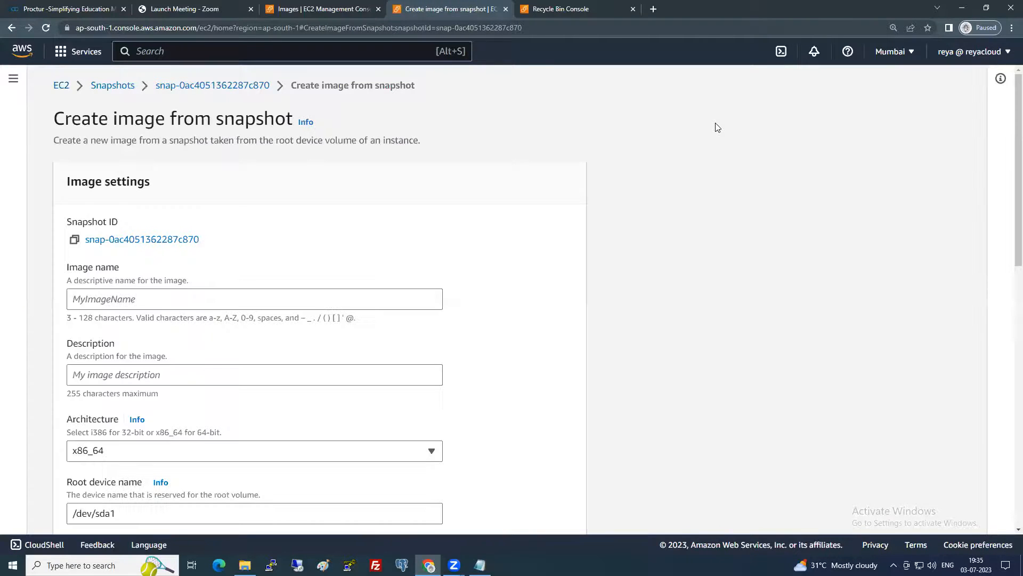
scroll(238, 338, down, 12)
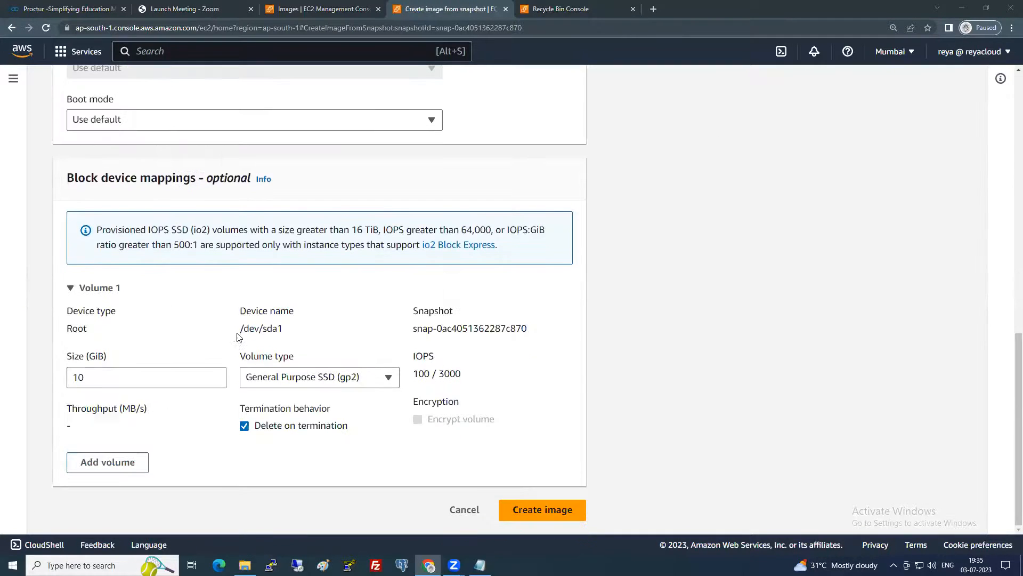
click(466, 512)
click(179, 153)
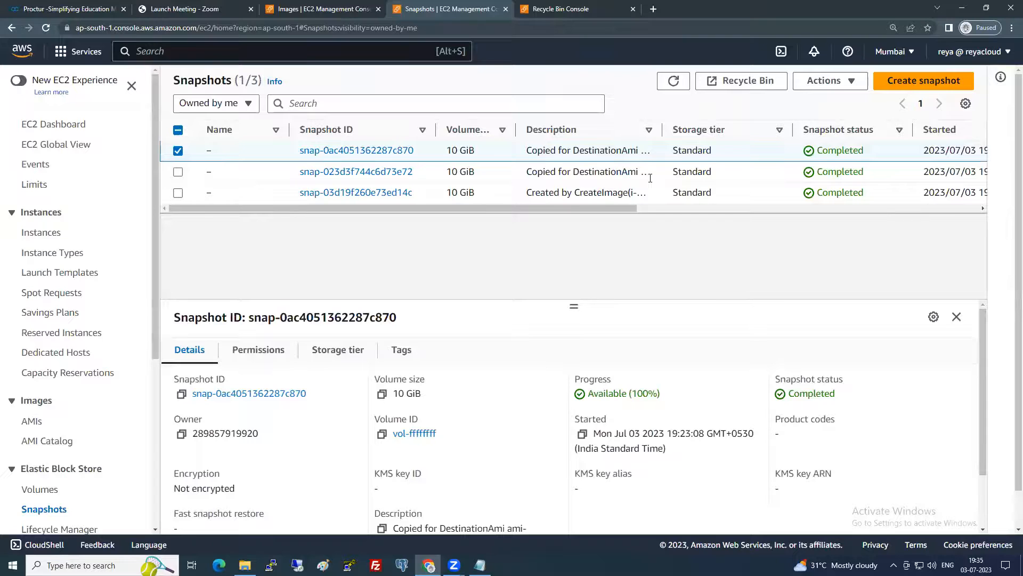
click(826, 80)
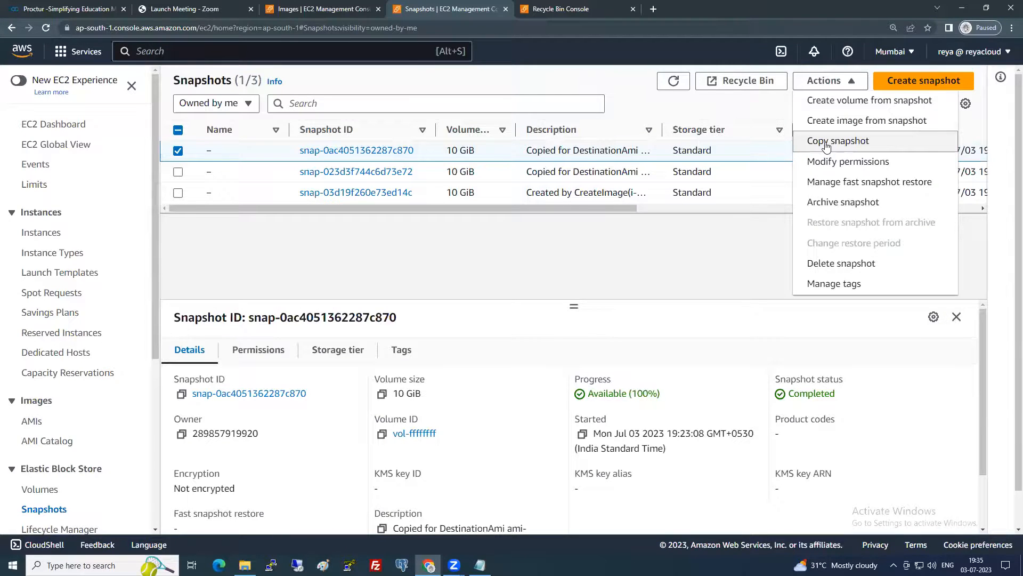
Select zones ap-south-1a, 1b and 1c in fast snapshot restore, then close without enabling it
click(834, 182)
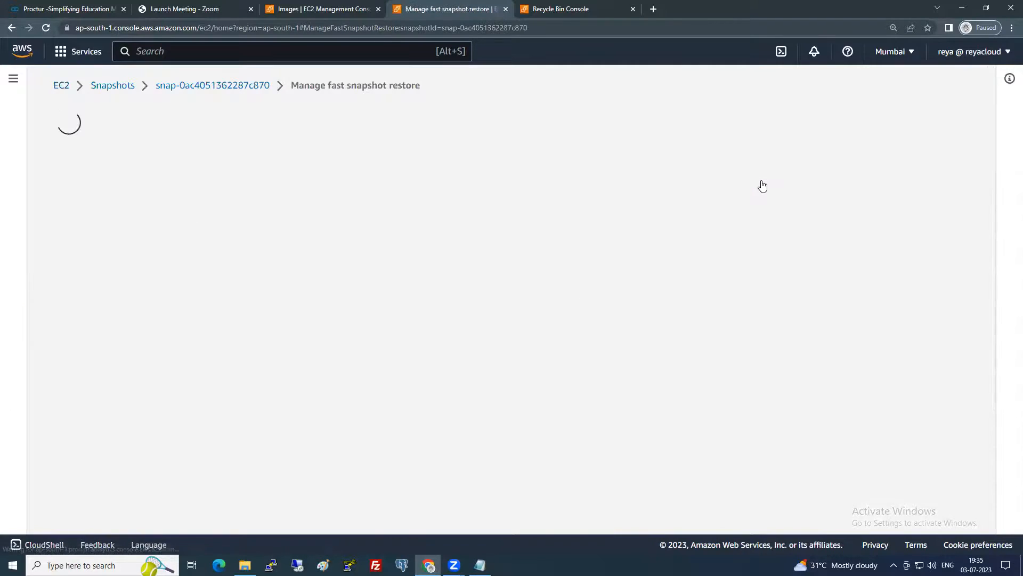
drag(387, 398, 379, 397)
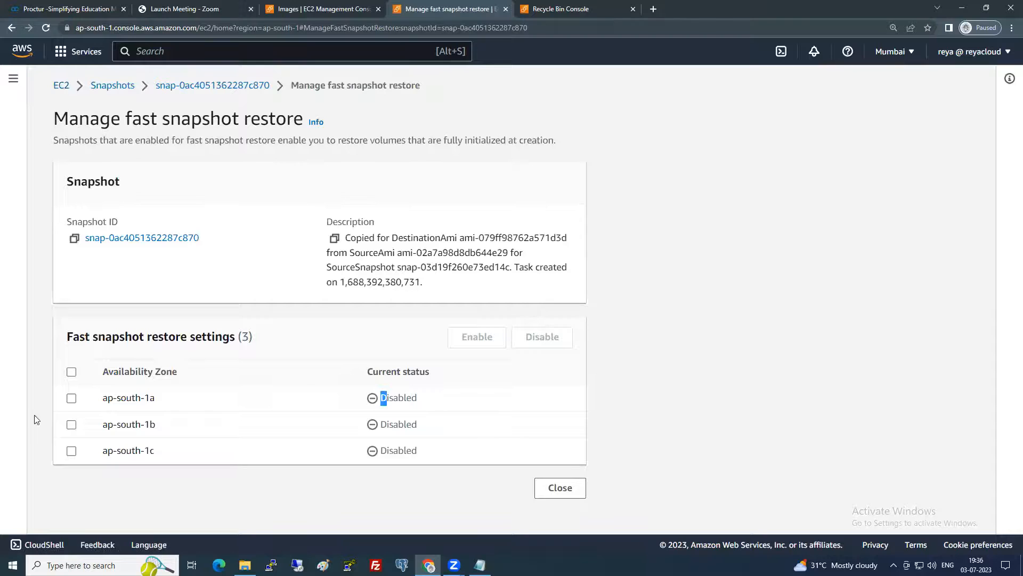
click(71, 398)
click(72, 425)
click(71, 451)
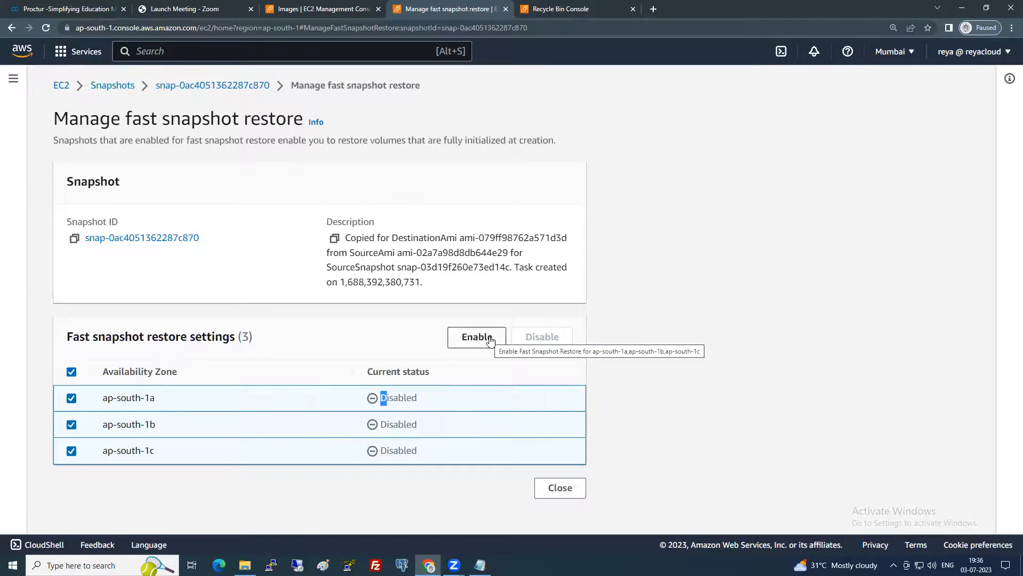
click(545, 494)
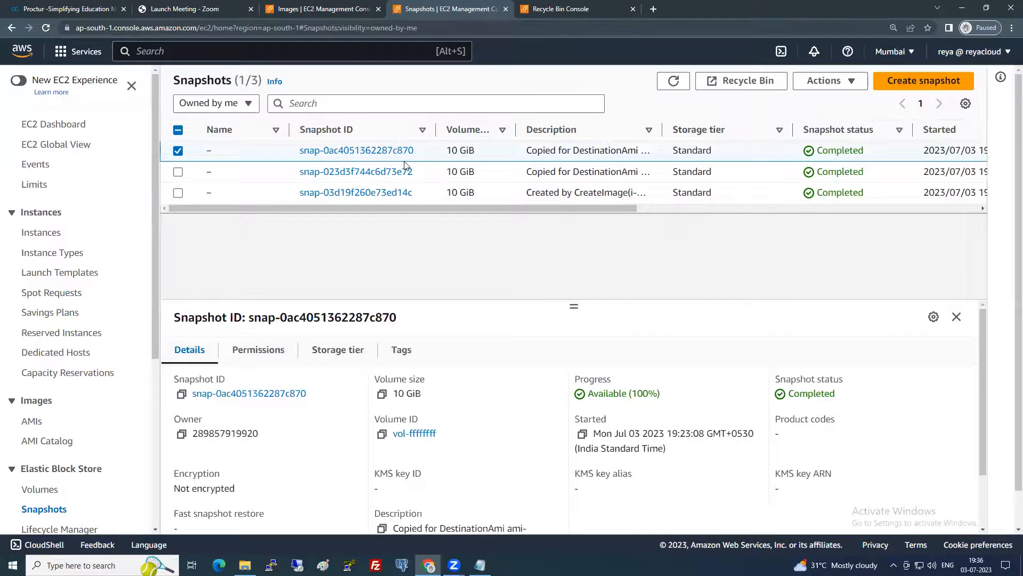
click(849, 80)
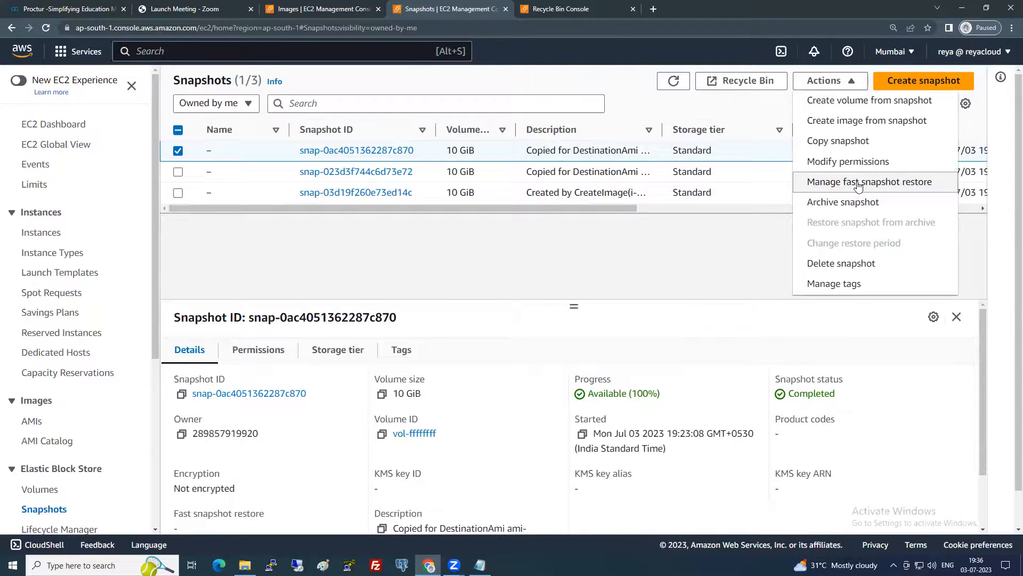
click(727, 241)
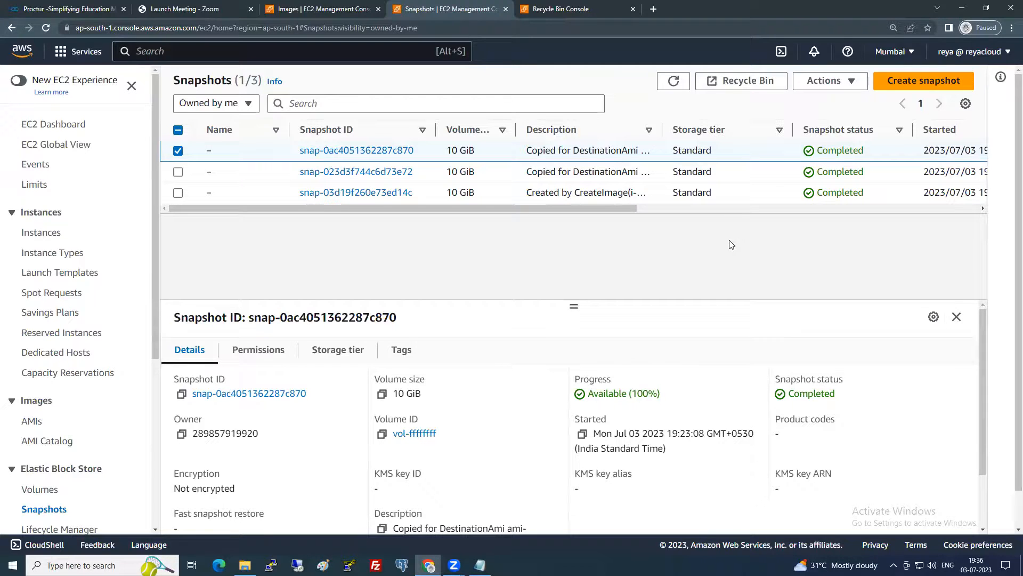
click(832, 87)
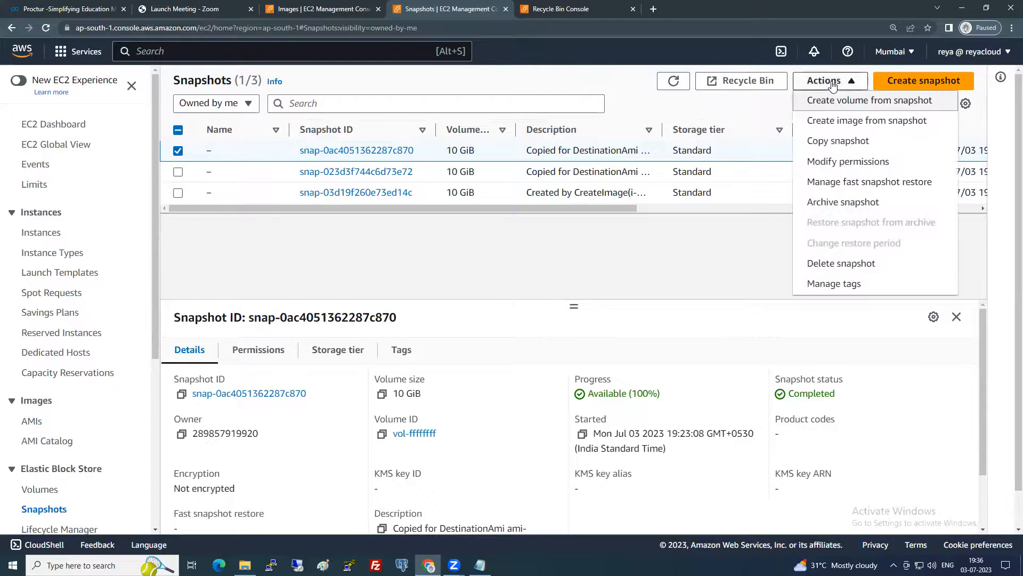
click(708, 256)
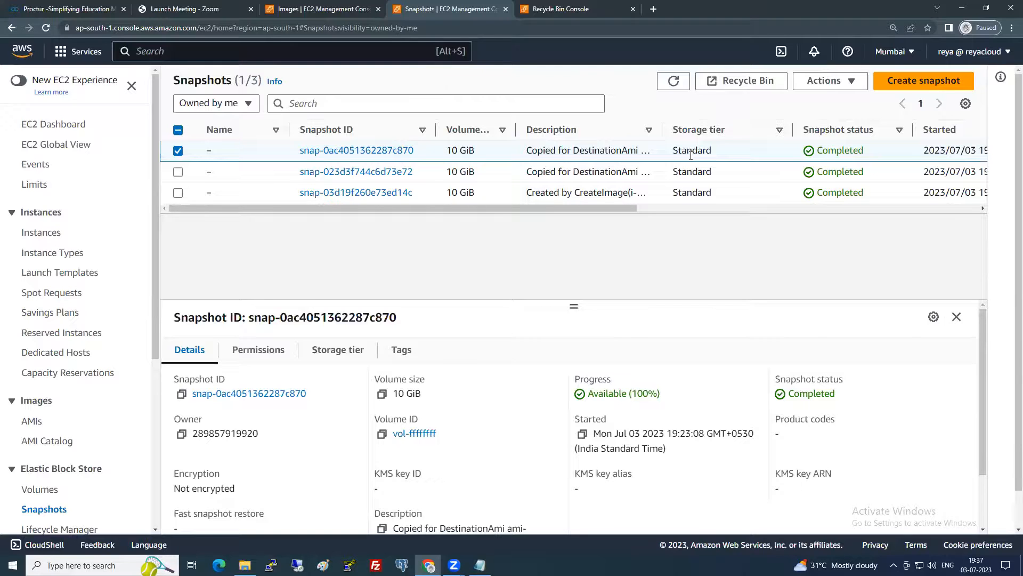
click(835, 85)
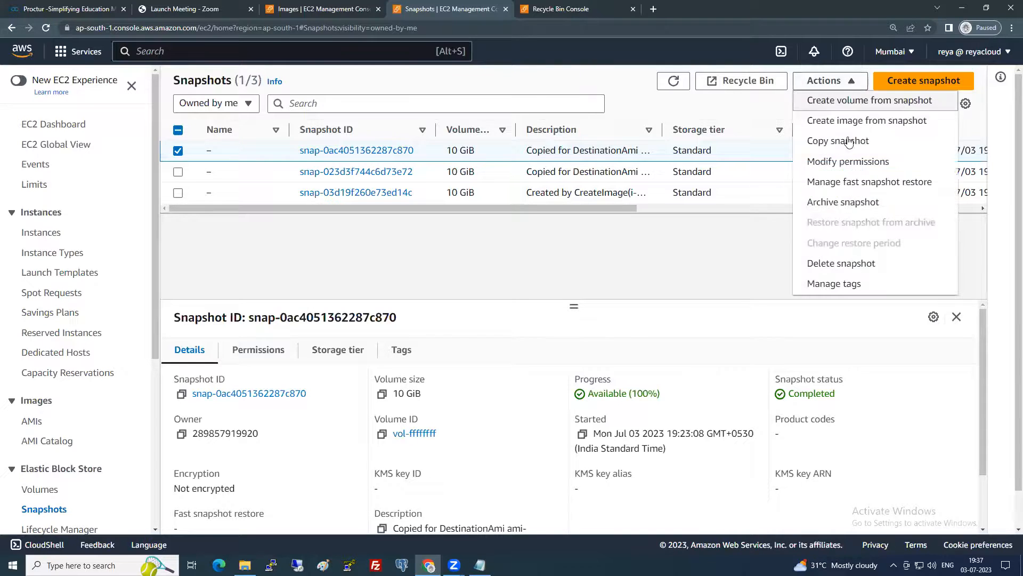
Open the Archive snapshot dialog for the first snapshot twice, cancelling each time
click(843, 205)
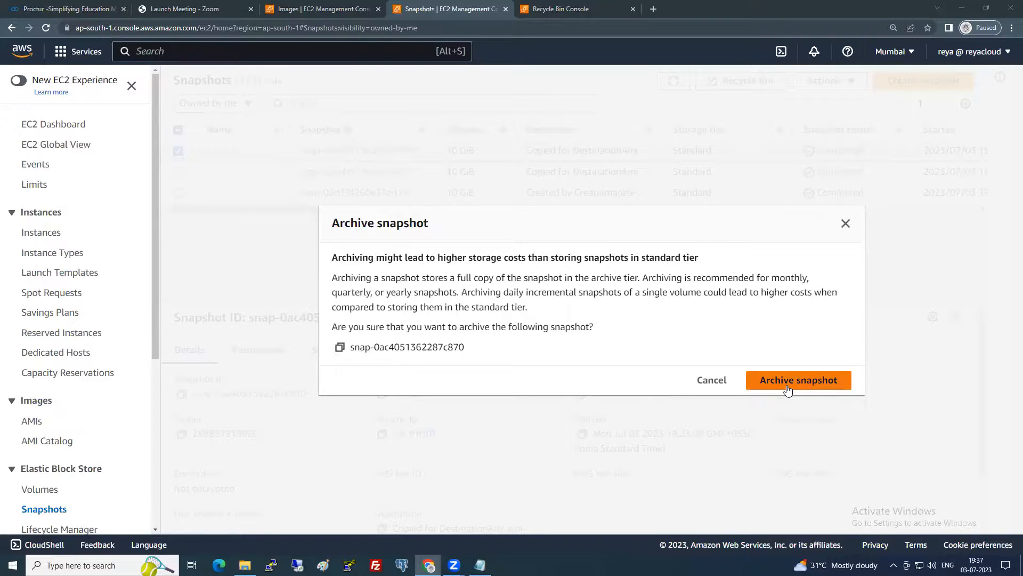
click(713, 380)
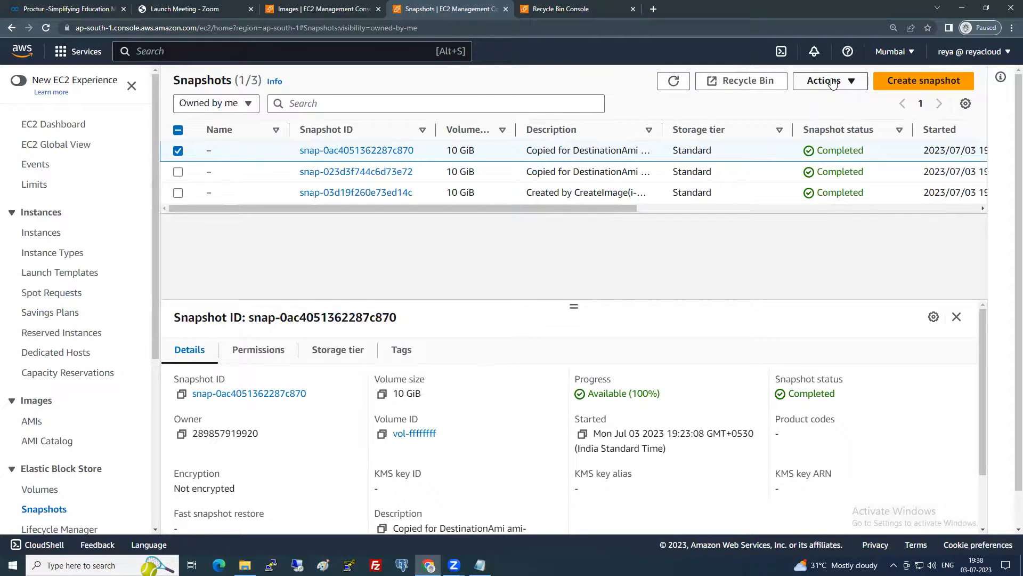
click(833, 83)
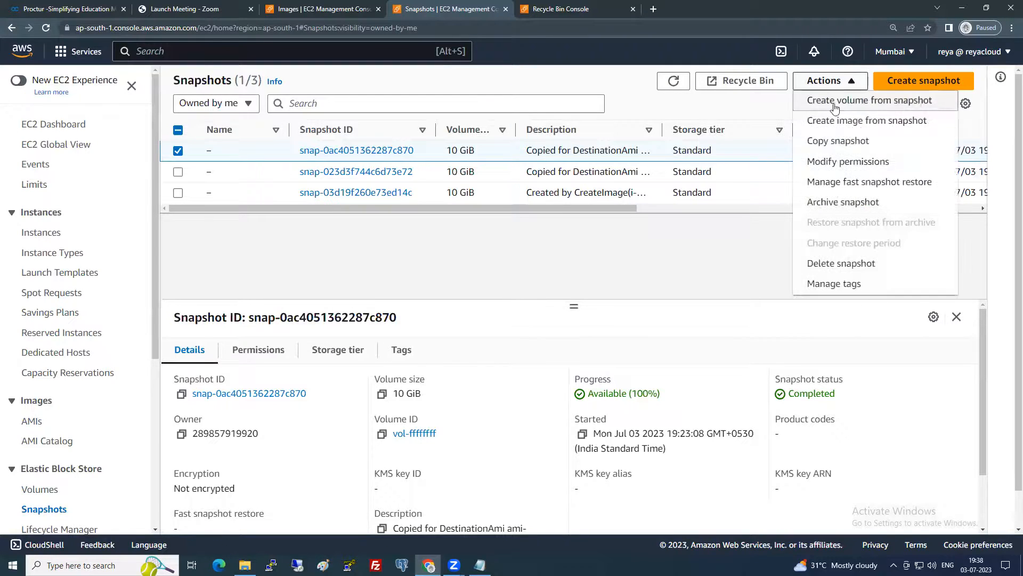
click(836, 208)
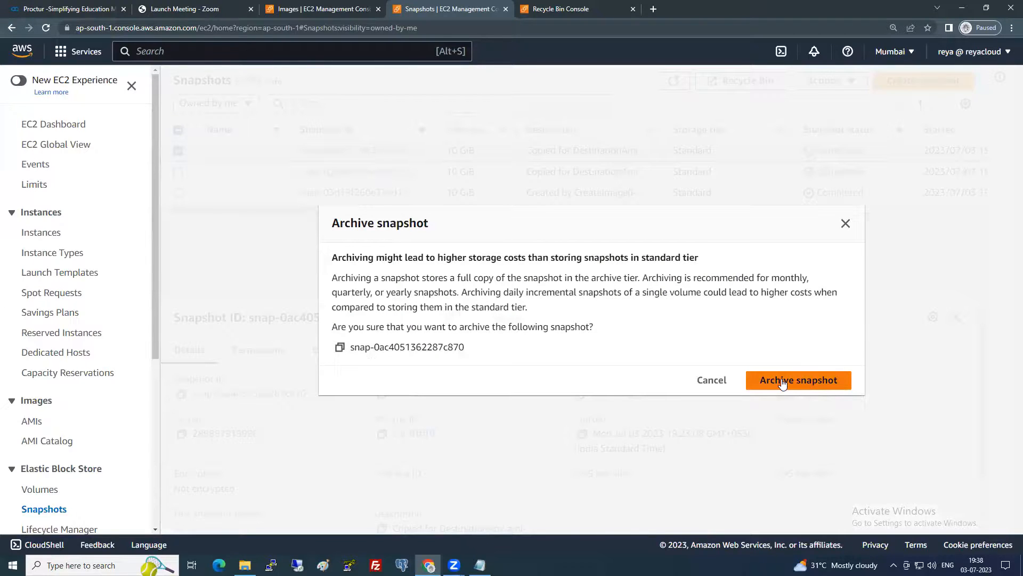
click(712, 380)
click(832, 81)
click(852, 201)
click(799, 383)
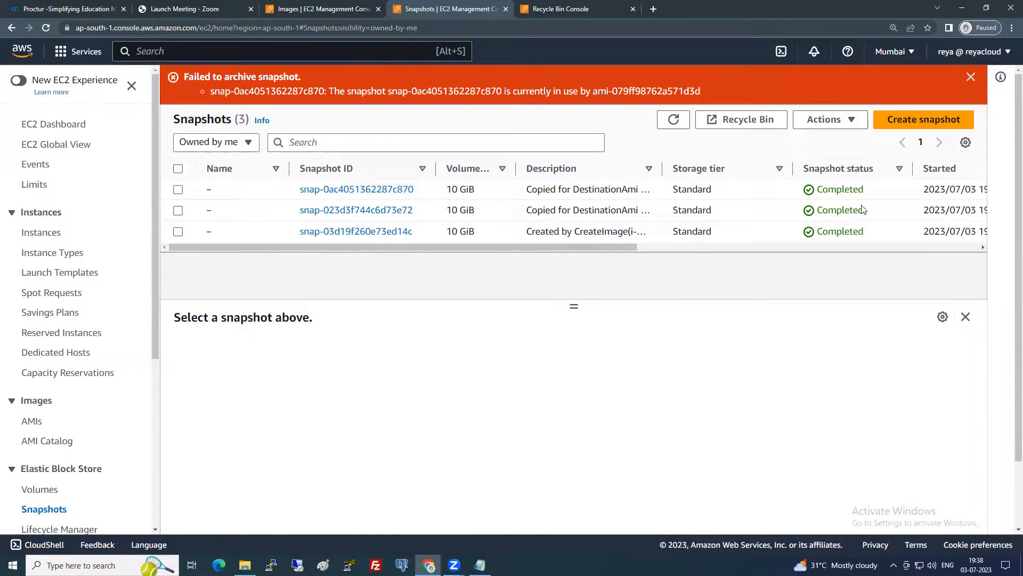
drag(673, 150, 717, 154)
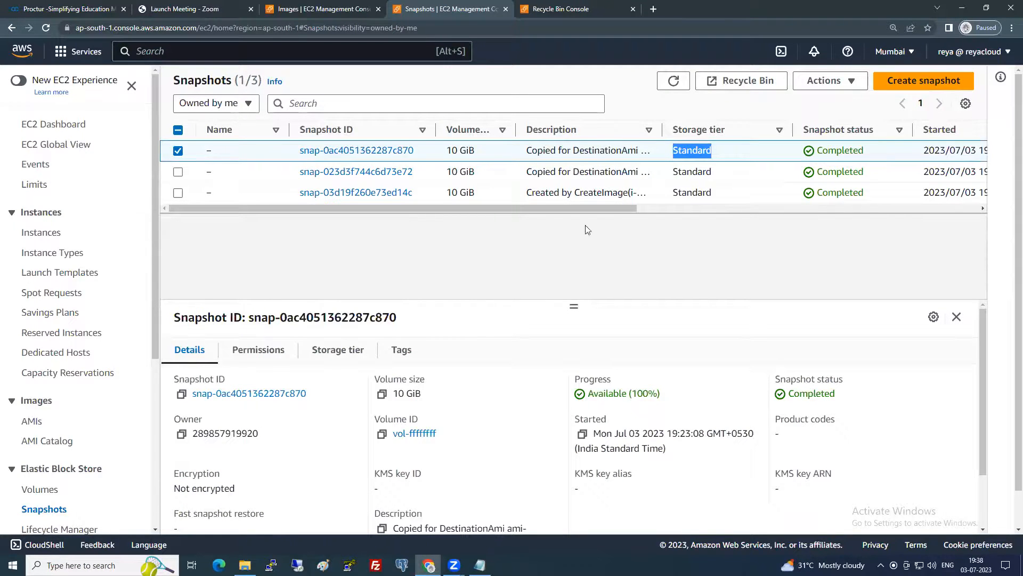
click(825, 83)
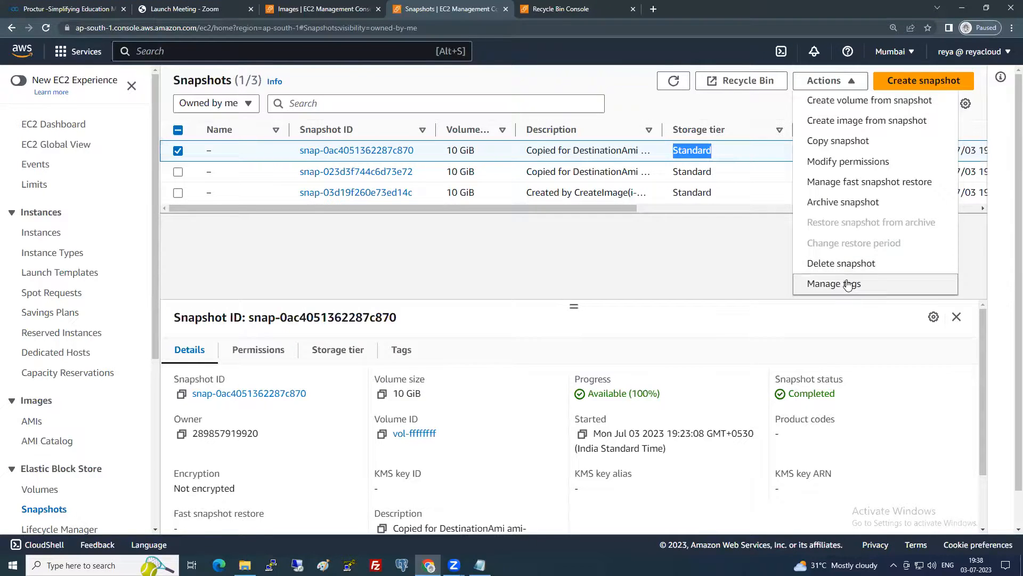
click(693, 254)
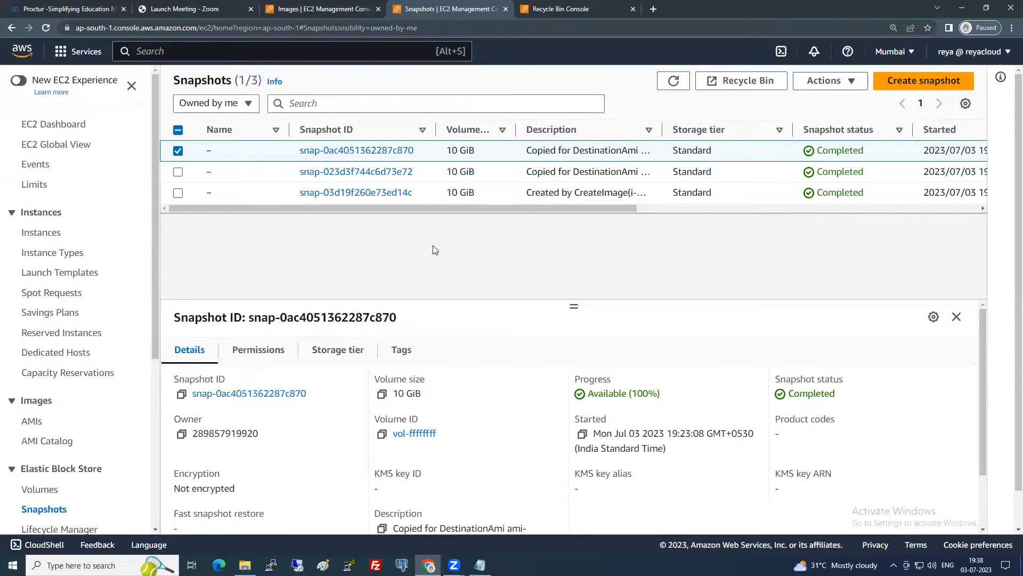
Change the snapshot ownership filter from Owned by me to Public snapshots and browse the results
click(240, 106)
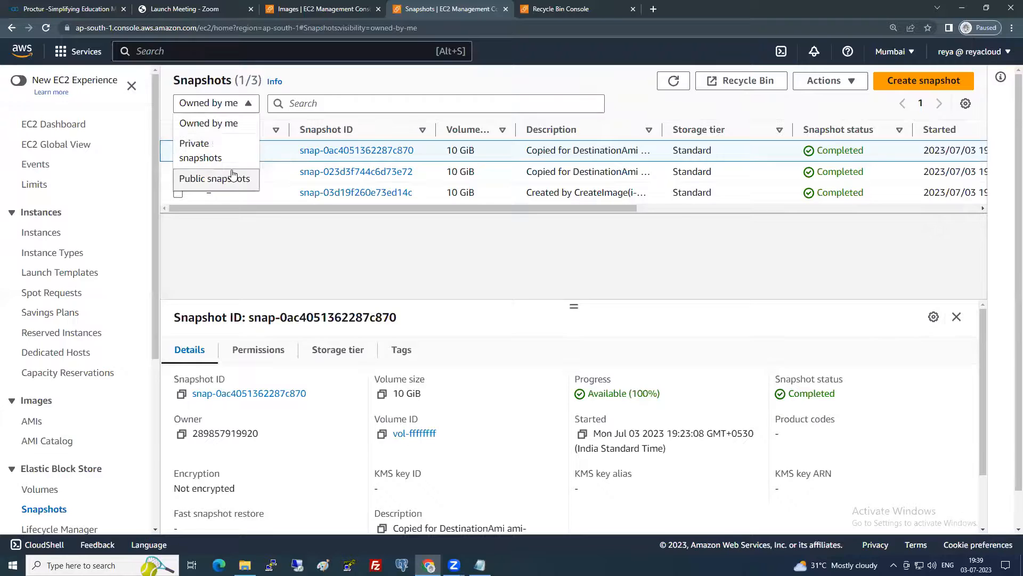
click(231, 181)
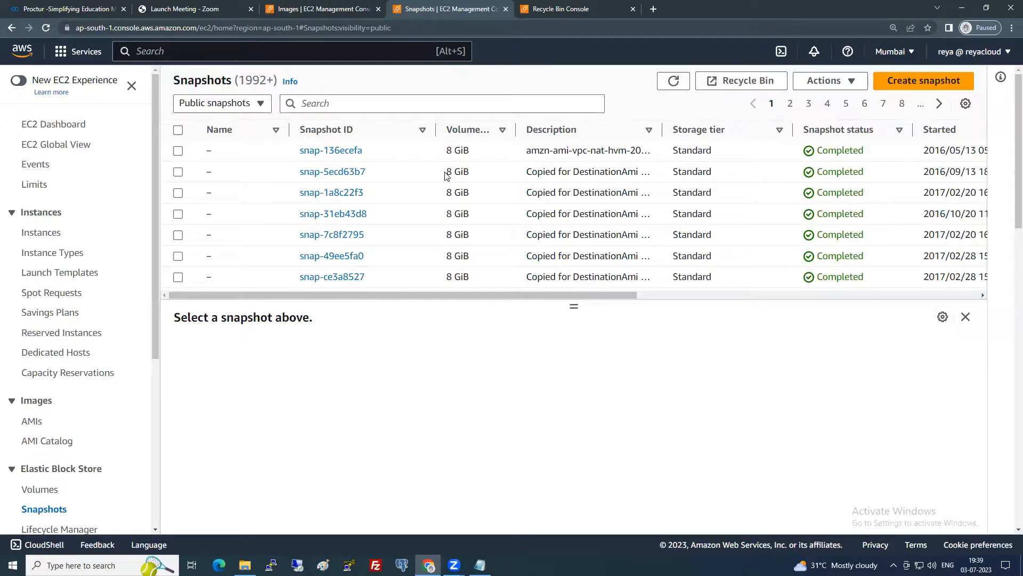
scroll(53, 424, down, 2)
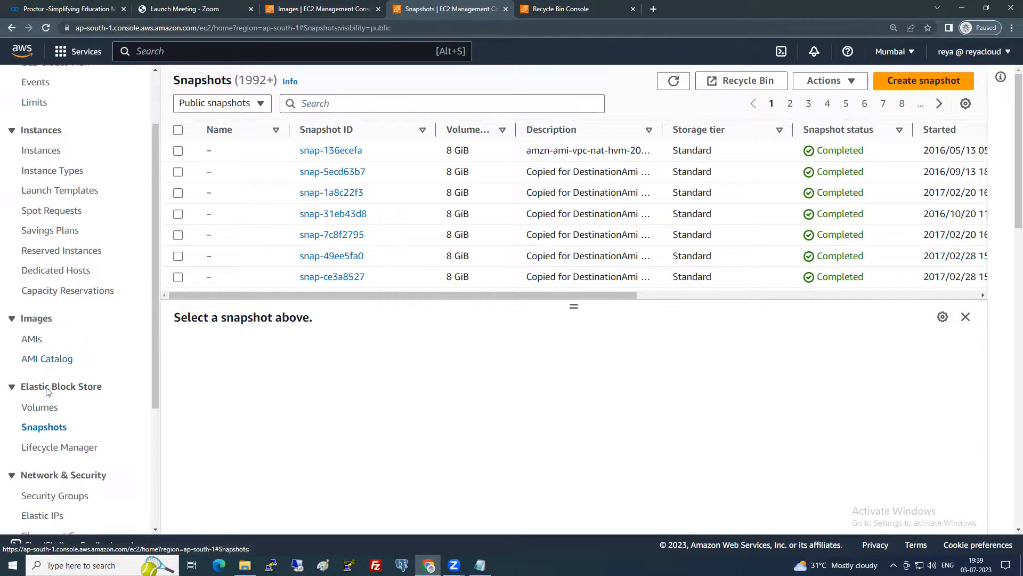
scroll(53, 424, down, 1)
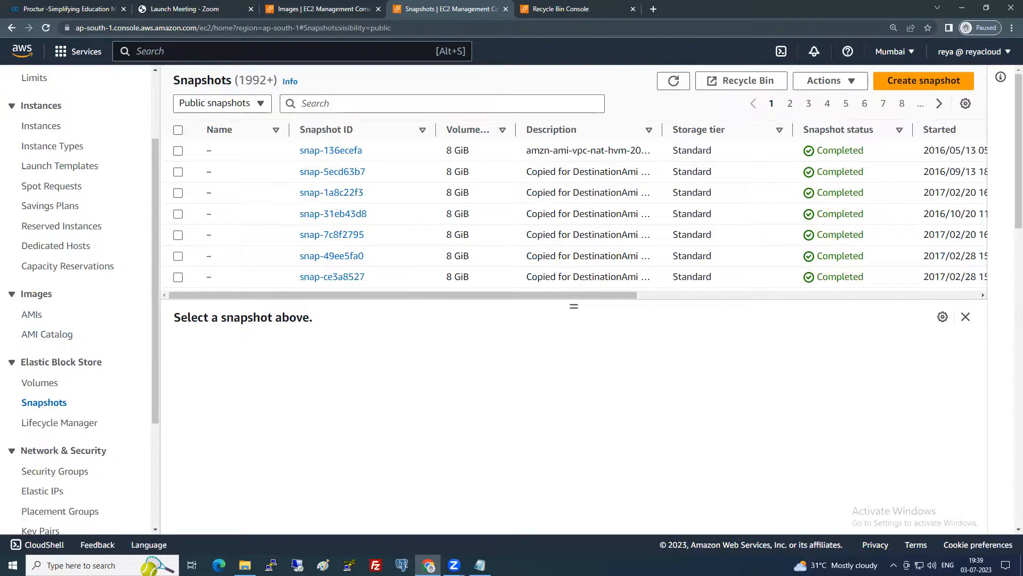
In the Tasks notes, annotate the Archive snapshot line with '(Dont do, it will take 24 hours)'
key(alt+Tab)
scroll(309, 320, down, 6)
scroll(309, 320, down, 10)
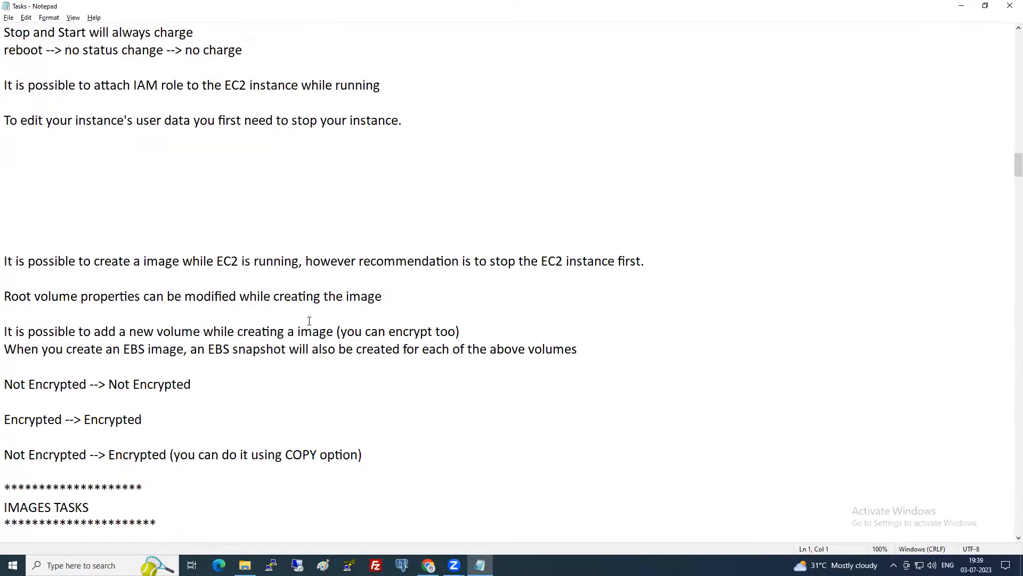
scroll(310, 320, down, 8)
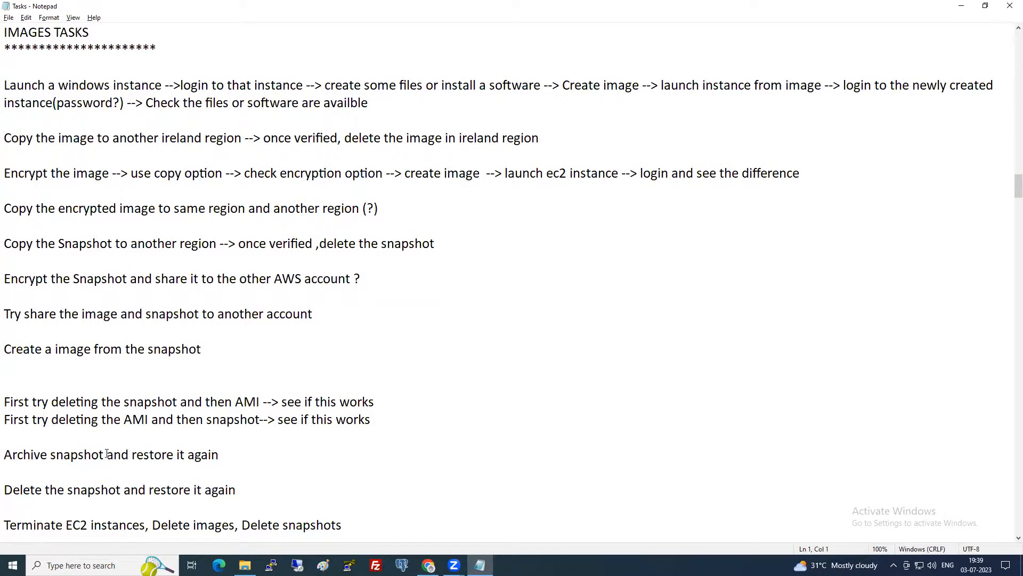
drag(107, 454, 212, 454)
click(232, 452)
text(())
key(Left)
text(Dont do, )
text(it will t)
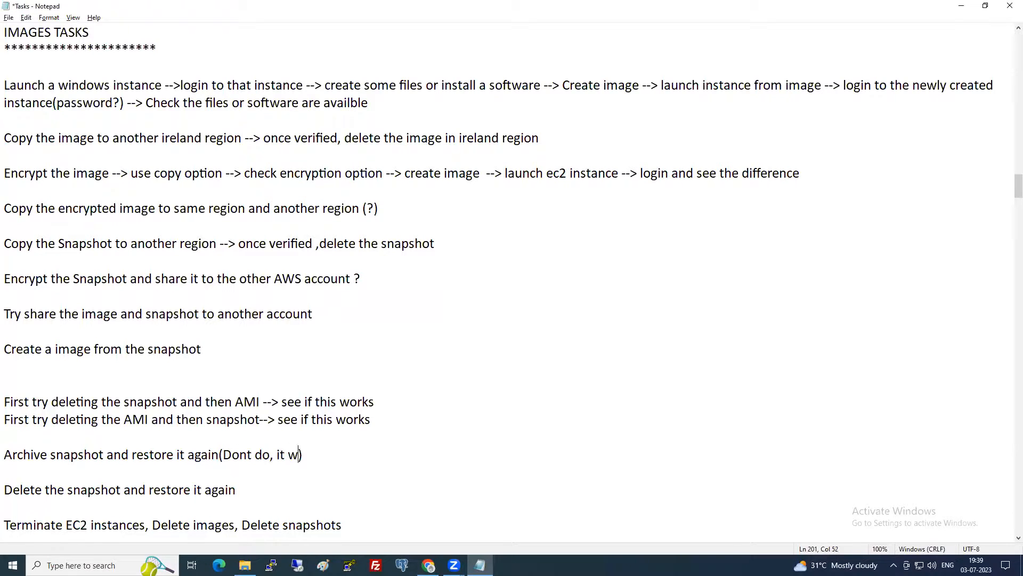
text(ake 24 hours)
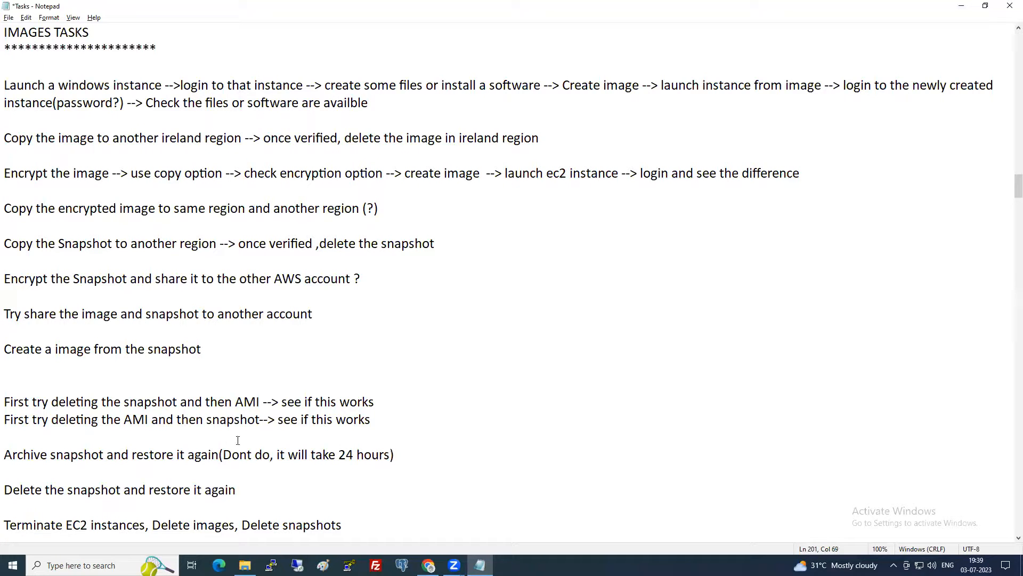
Review the image and cleanup task lines, then return to the AWS console in the browser
drag(4, 85, 298, 350)
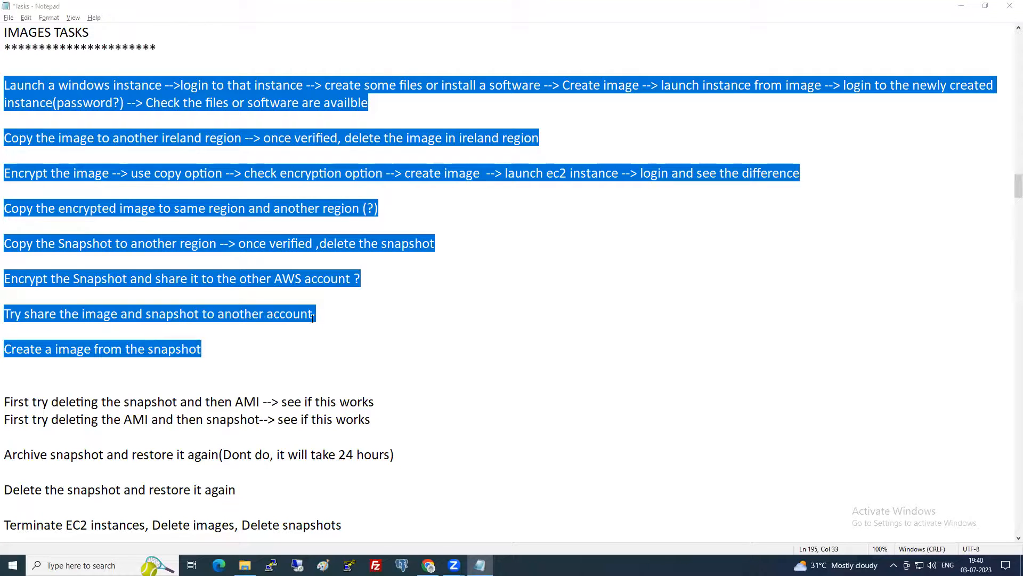
scroll(313, 318, down, 3)
scroll(313, 319, up, 1)
scroll(313, 319, down, 1)
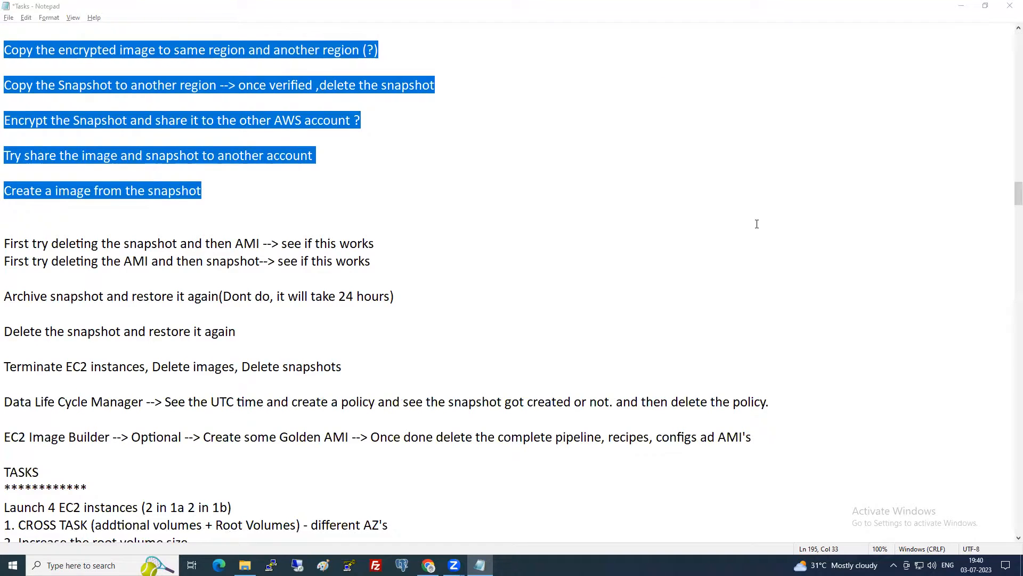
click(786, 406)
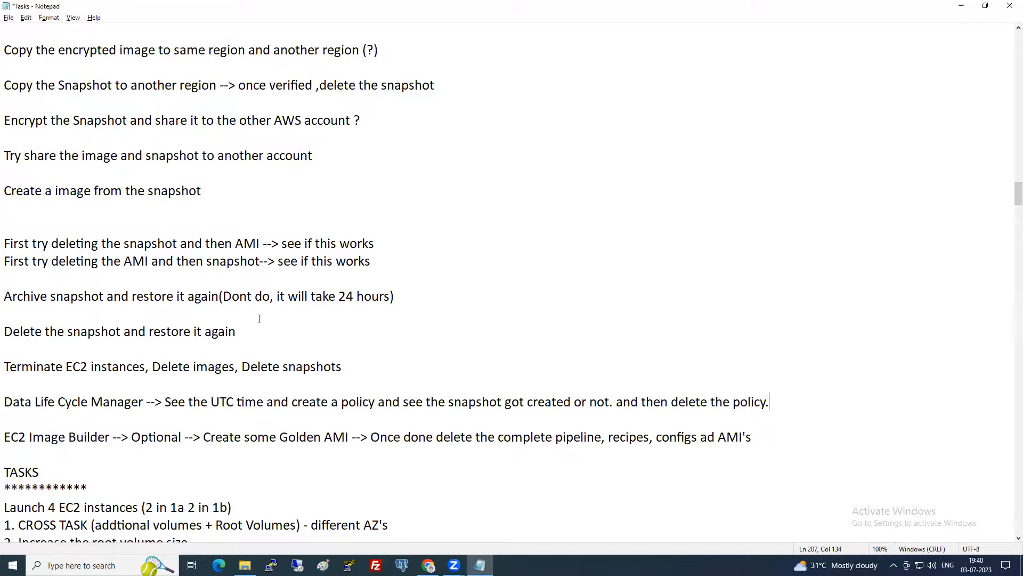
drag(362, 366, 5, 244)
key(alt+Tab)
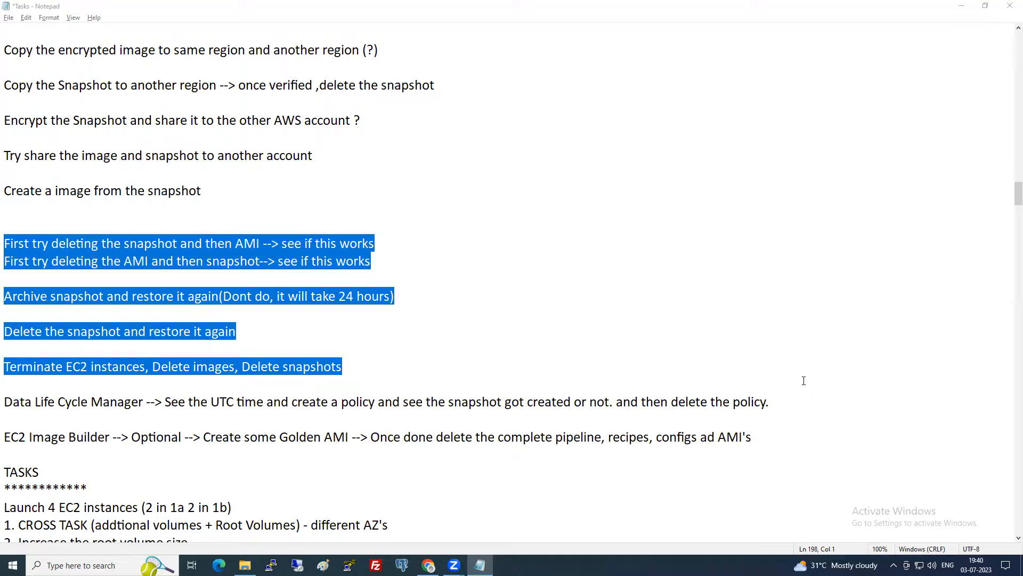
click(405, 304)
scroll(404, 322, up, 2)
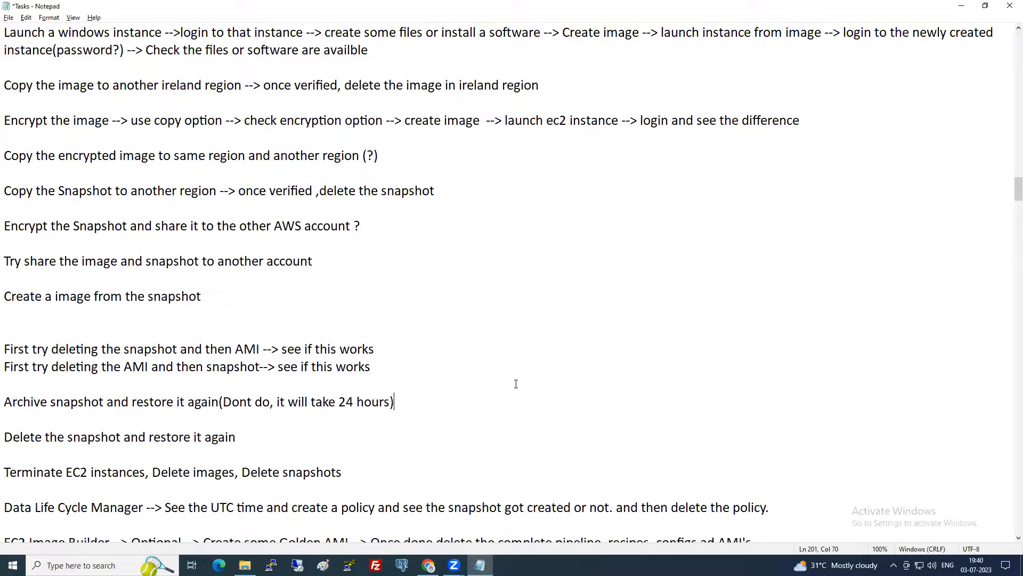
click(428, 565)
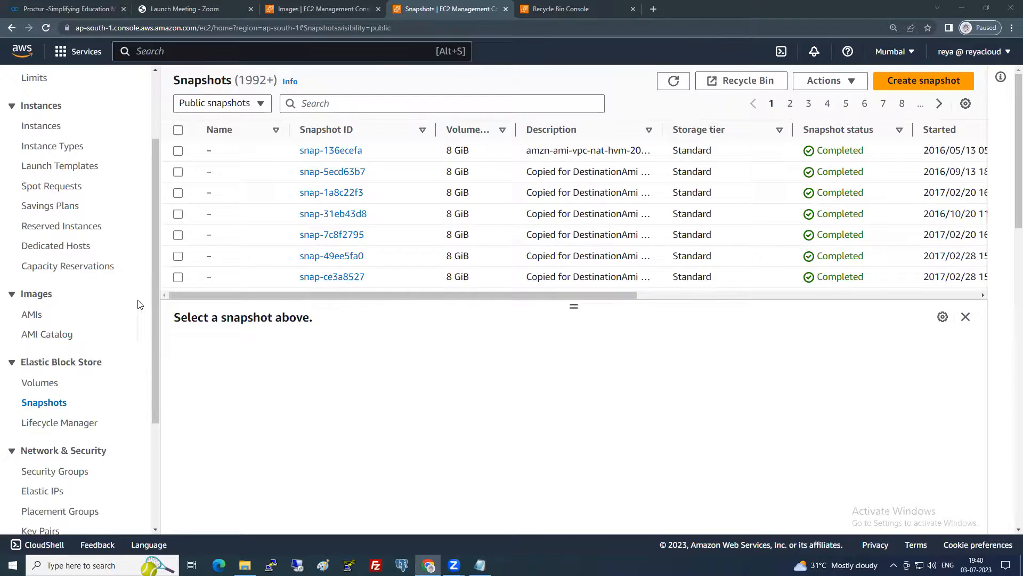
scroll(52, 330, up, 2)
Terminate the LinuxServer and LinuxServer2 instances together, then go to the AMIs list
click(52, 237)
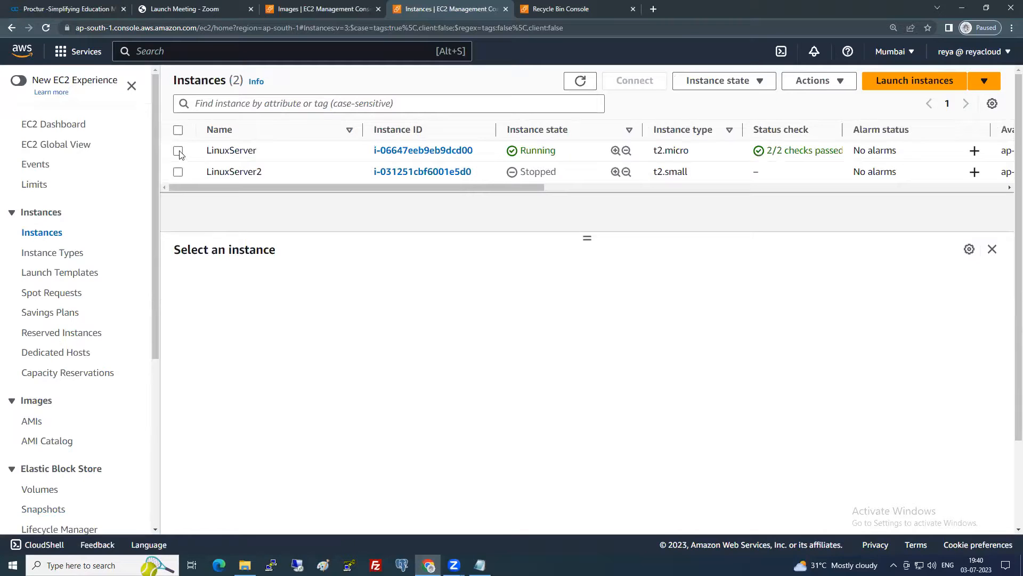
click(596, 159)
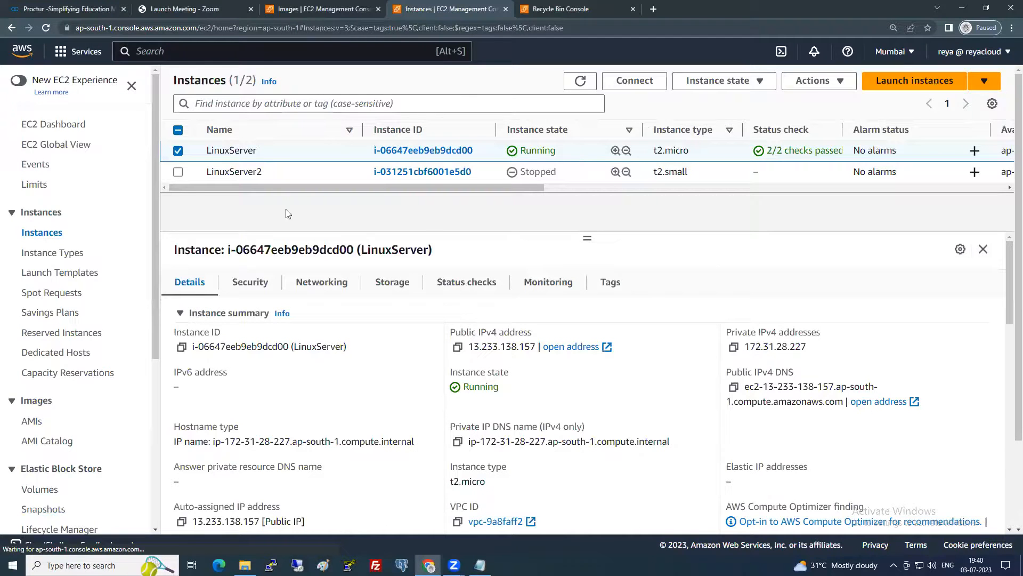
click(179, 173)
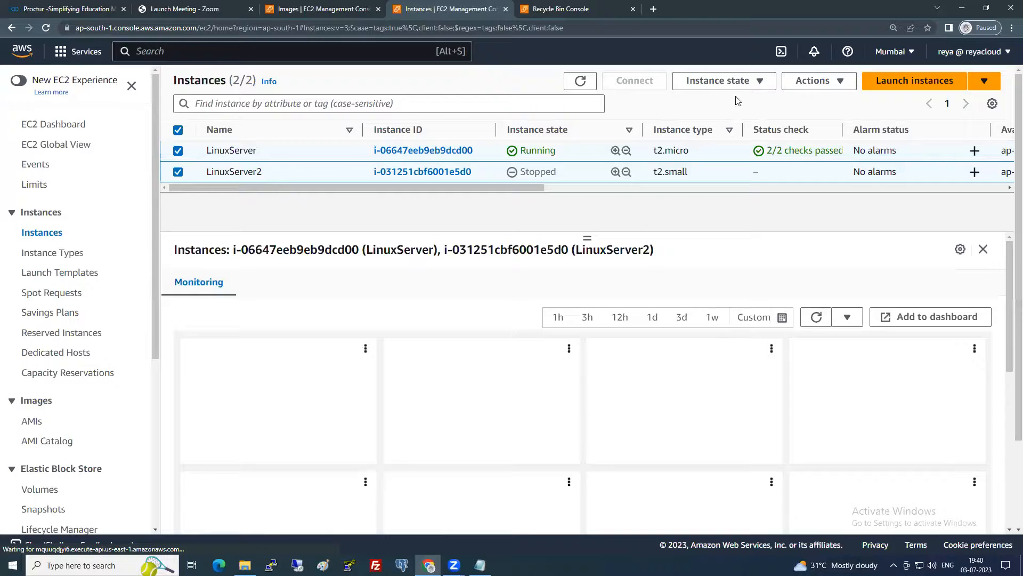
click(735, 81)
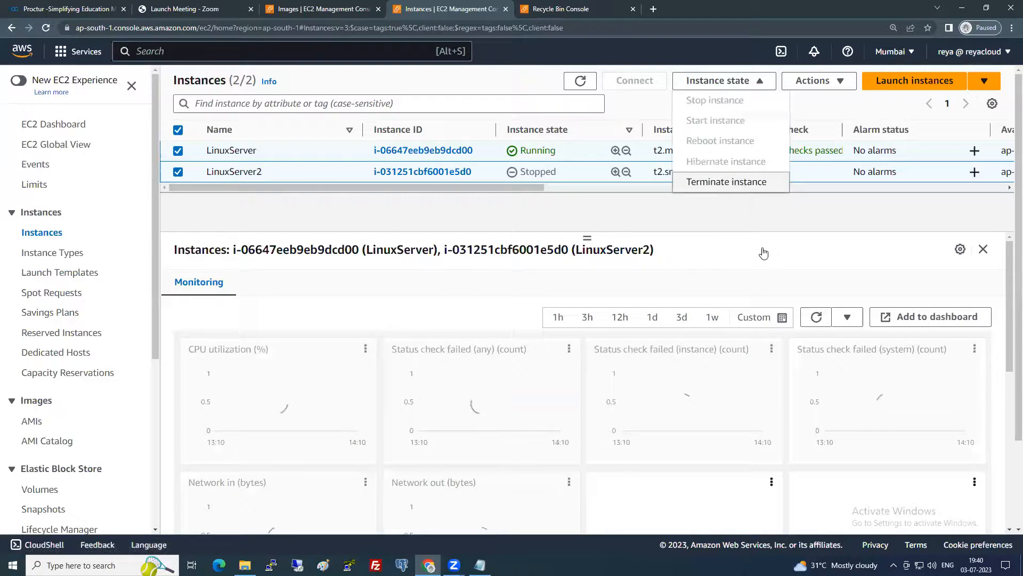
click(760, 401)
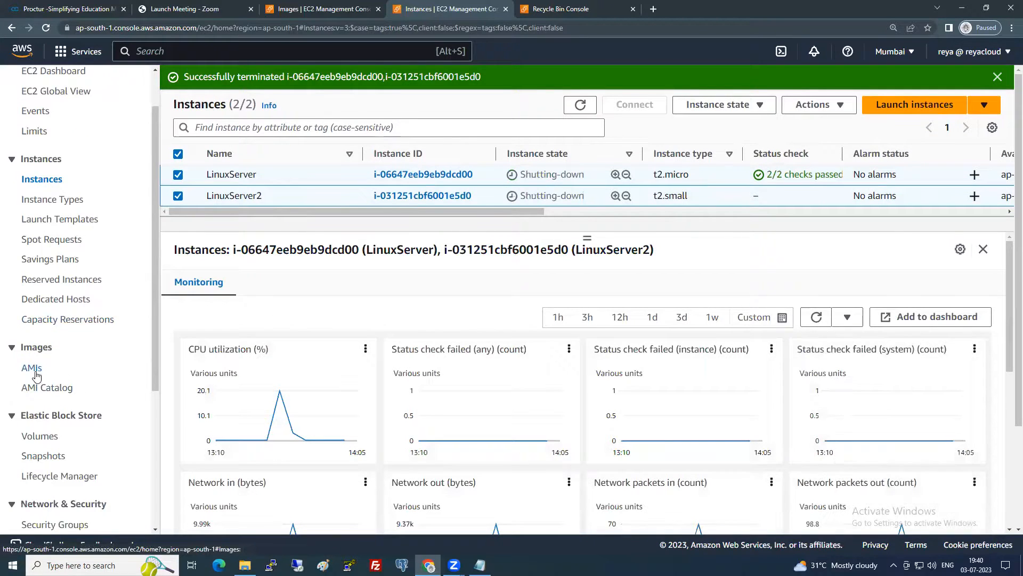
click(32, 367)
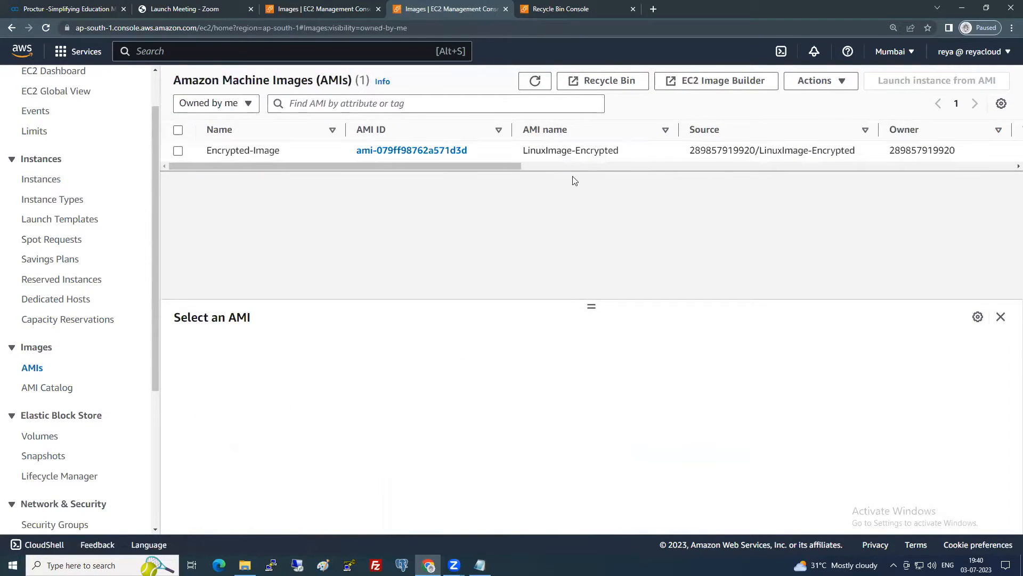
Deregister the Encrypted-Image AMI
click(178, 151)
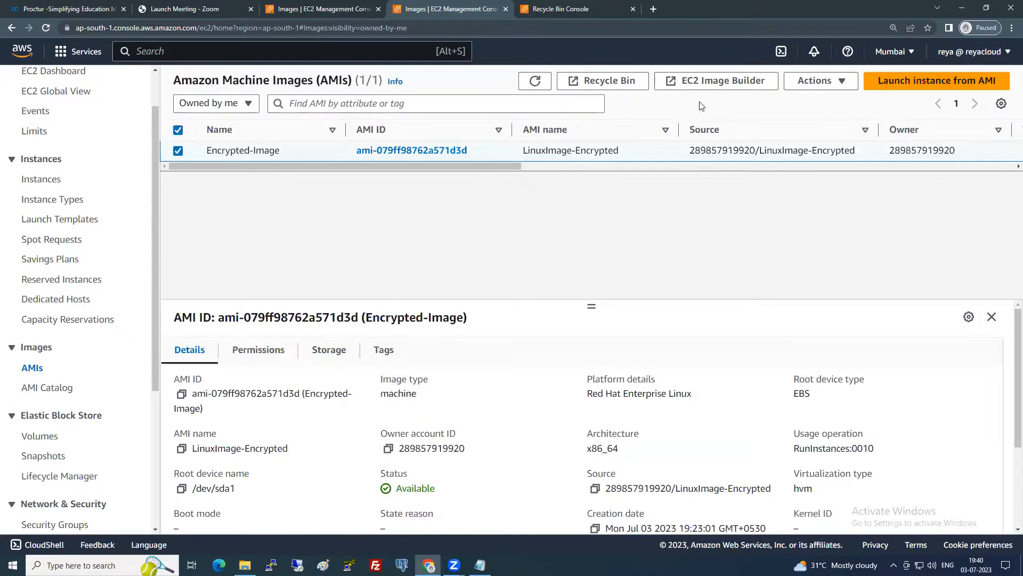
click(821, 80)
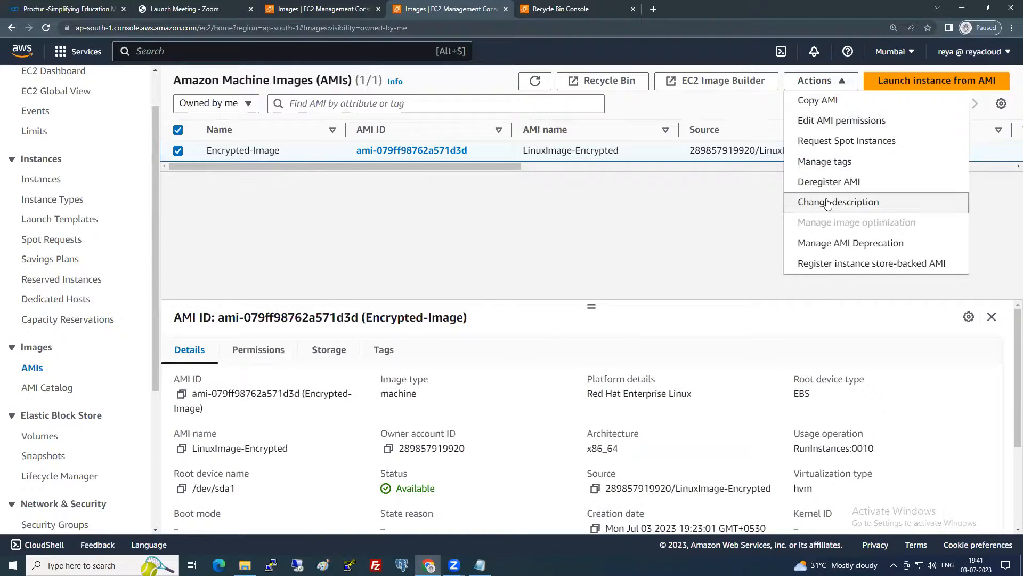
click(823, 184)
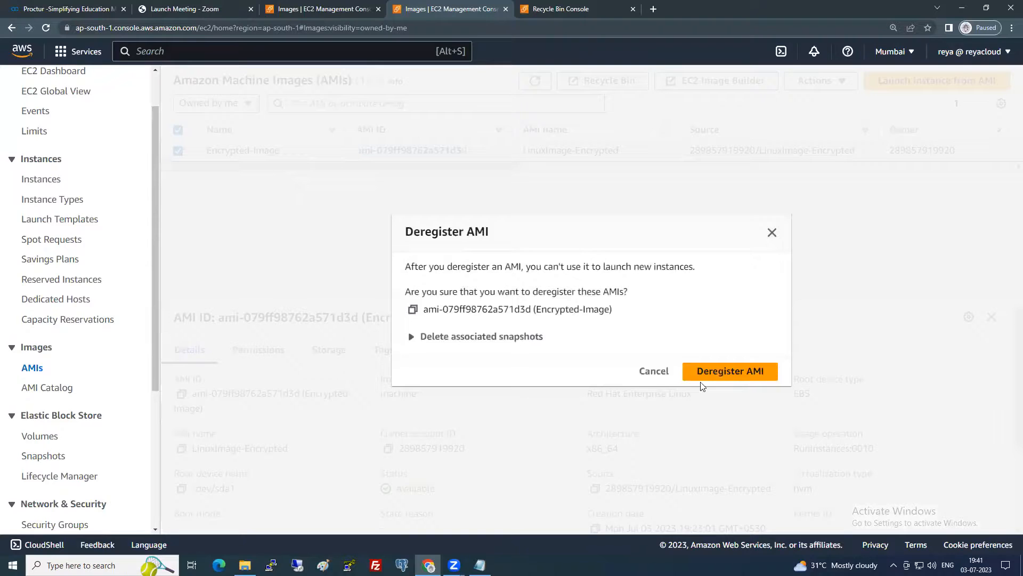
click(699, 380)
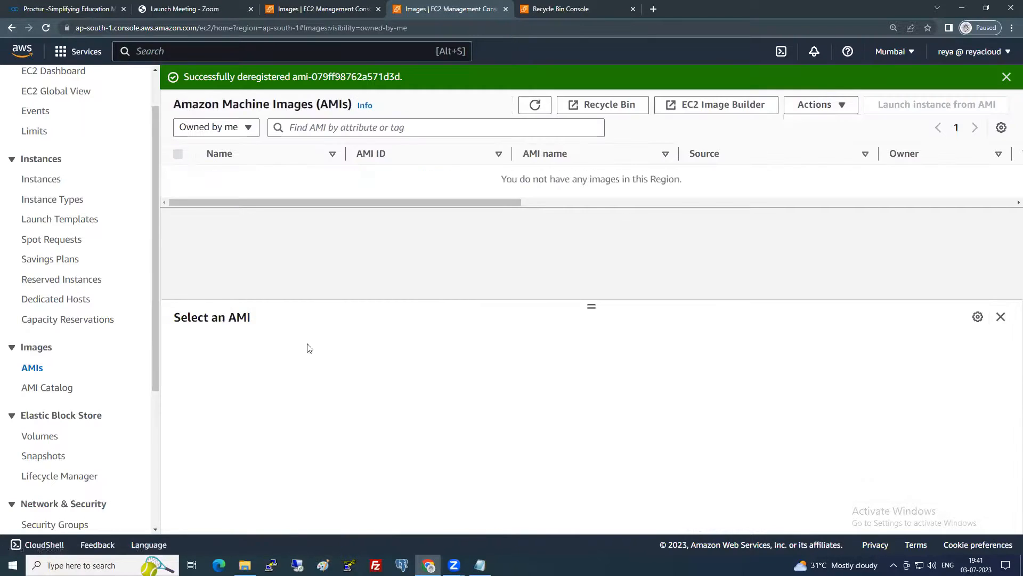
Filter snapshots to Owned by me and delete all three, confirming with 'delete'
click(51, 440)
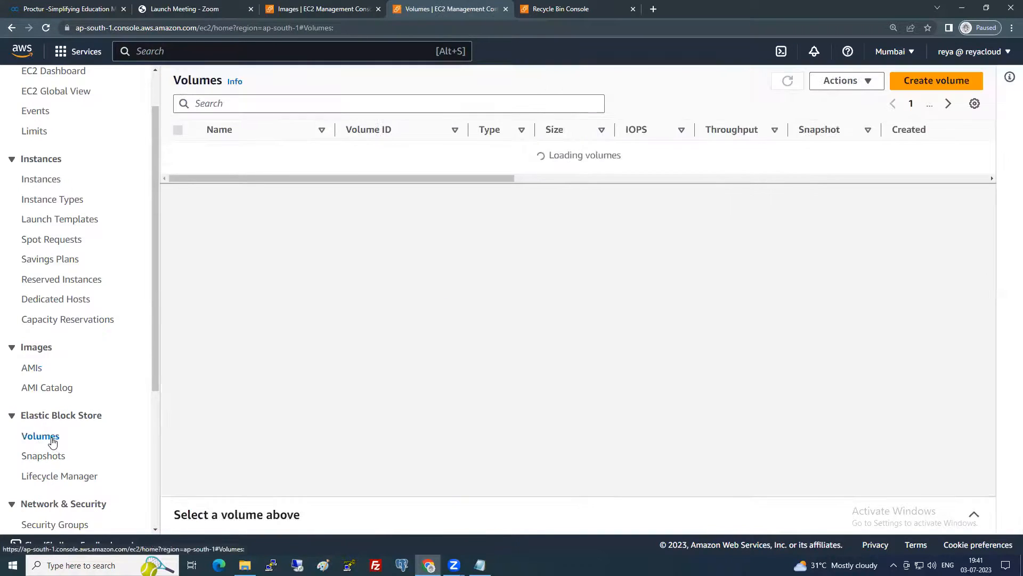
click(51, 457)
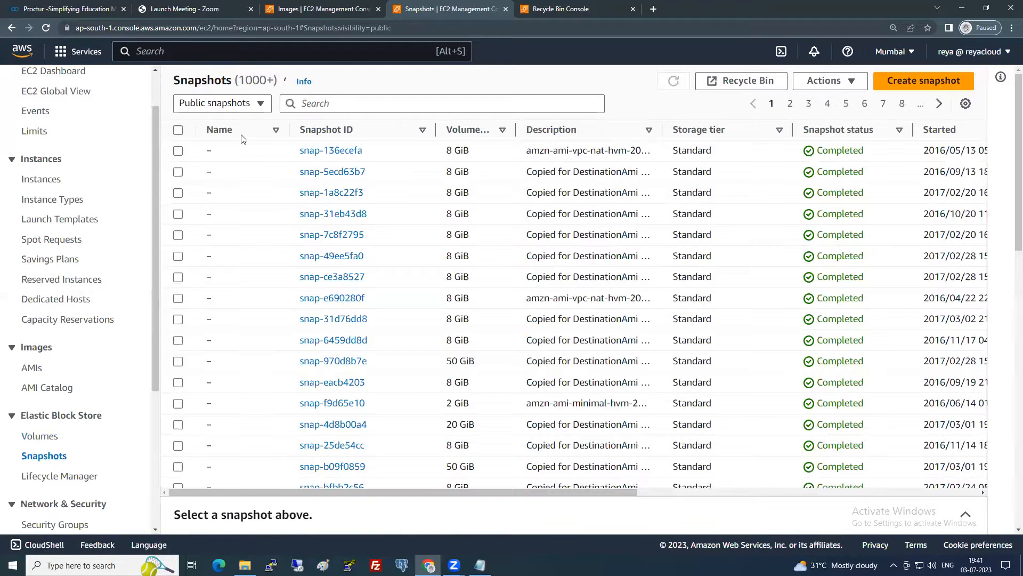
click(240, 104)
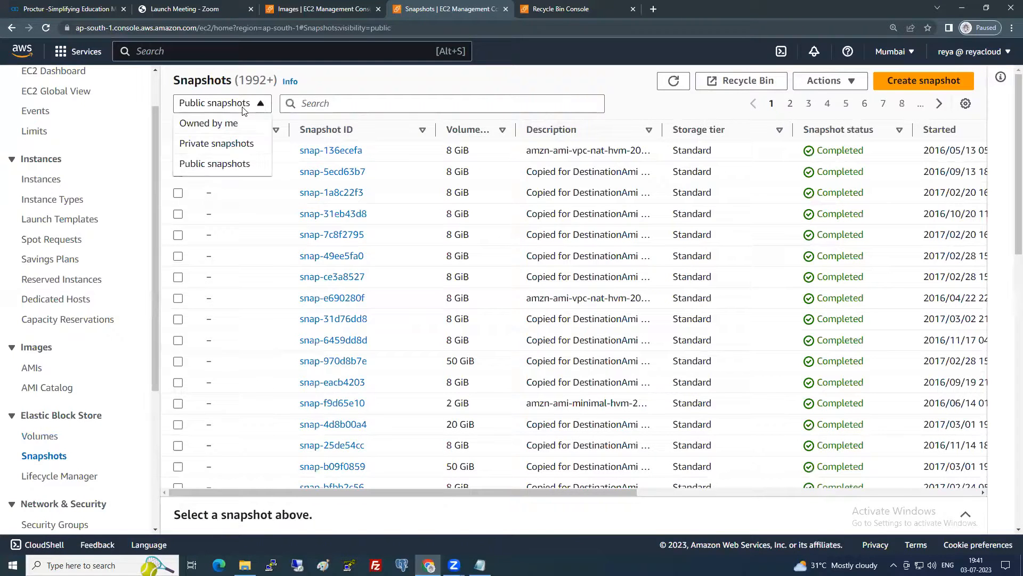
click(234, 124)
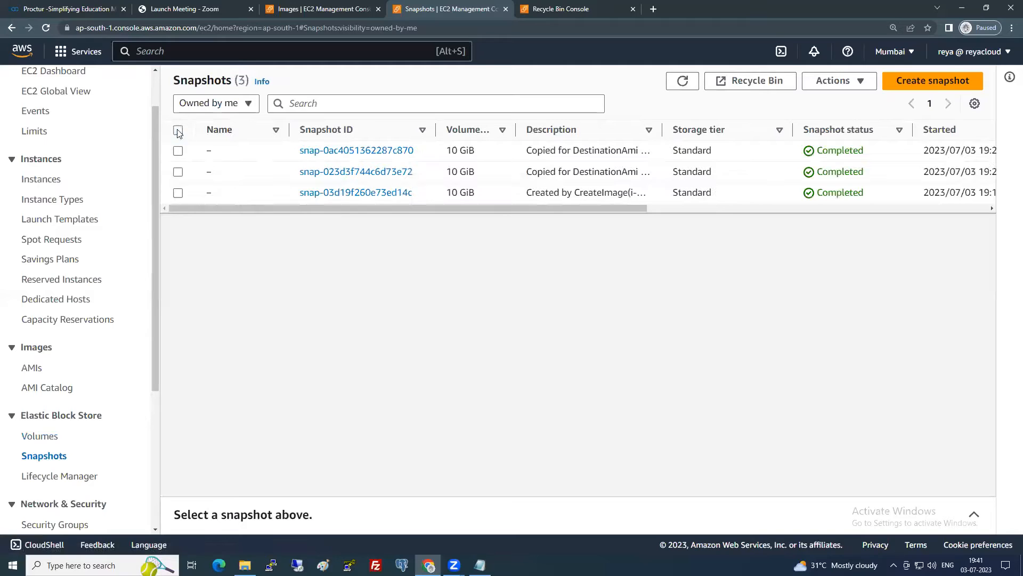
click(178, 131)
click(836, 84)
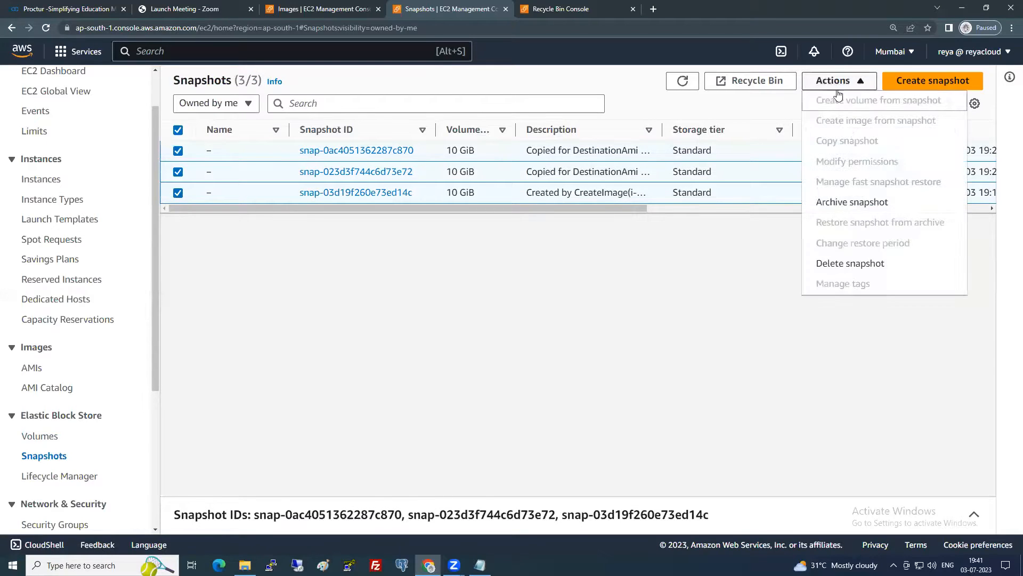
click(850, 268)
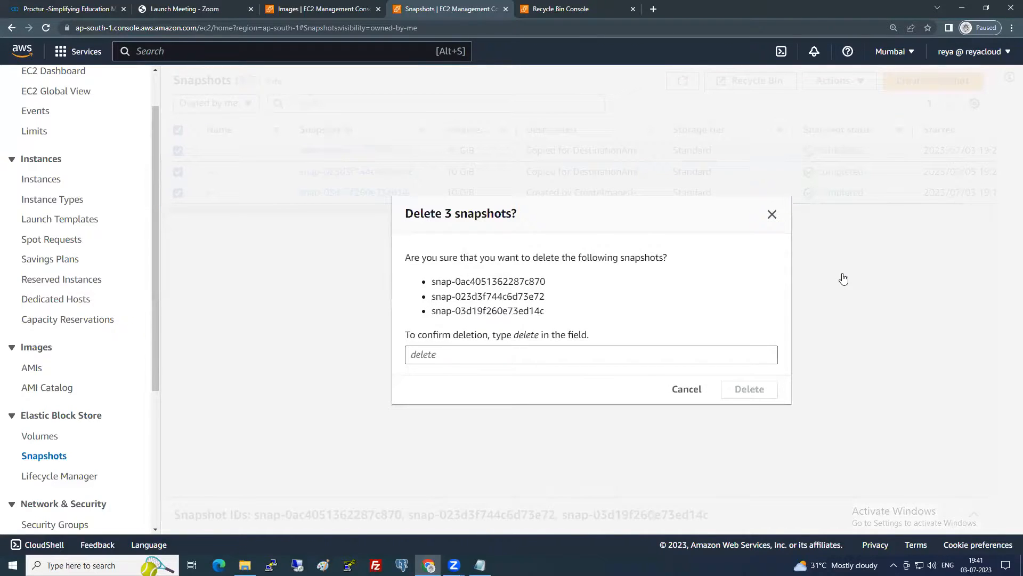
click(638, 349)
text(delete)
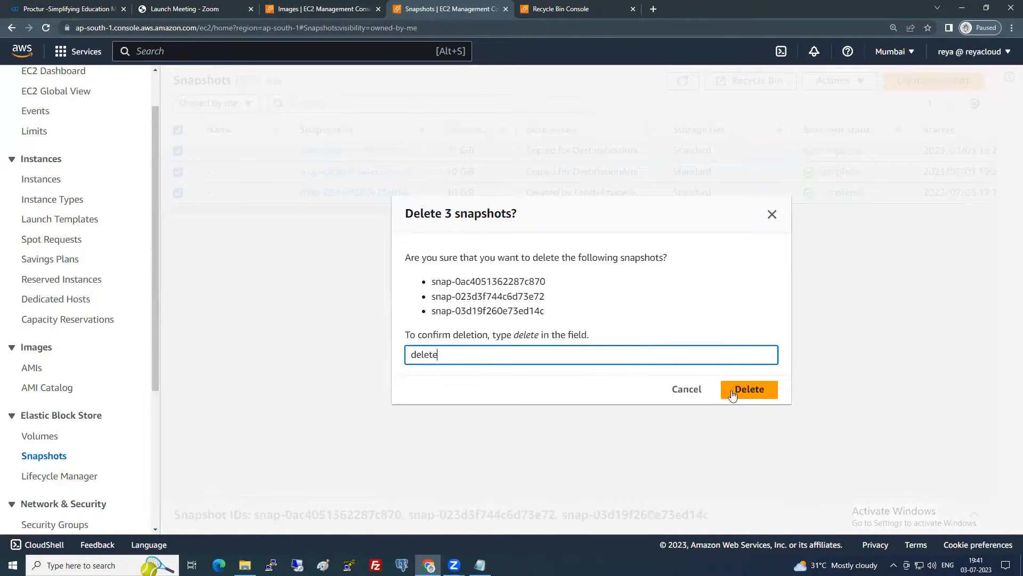
click(732, 395)
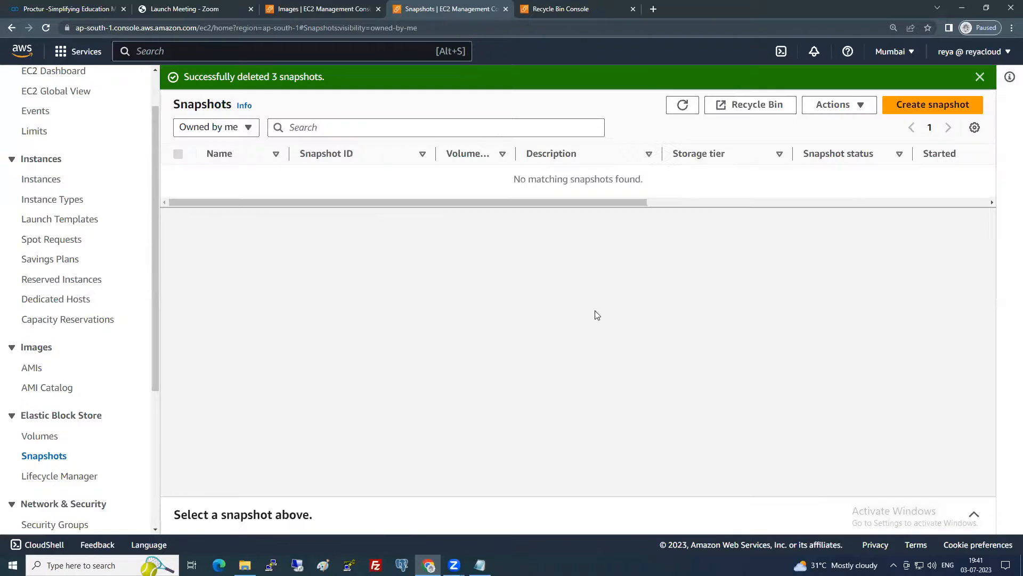
scroll(88, 309, up, 2)
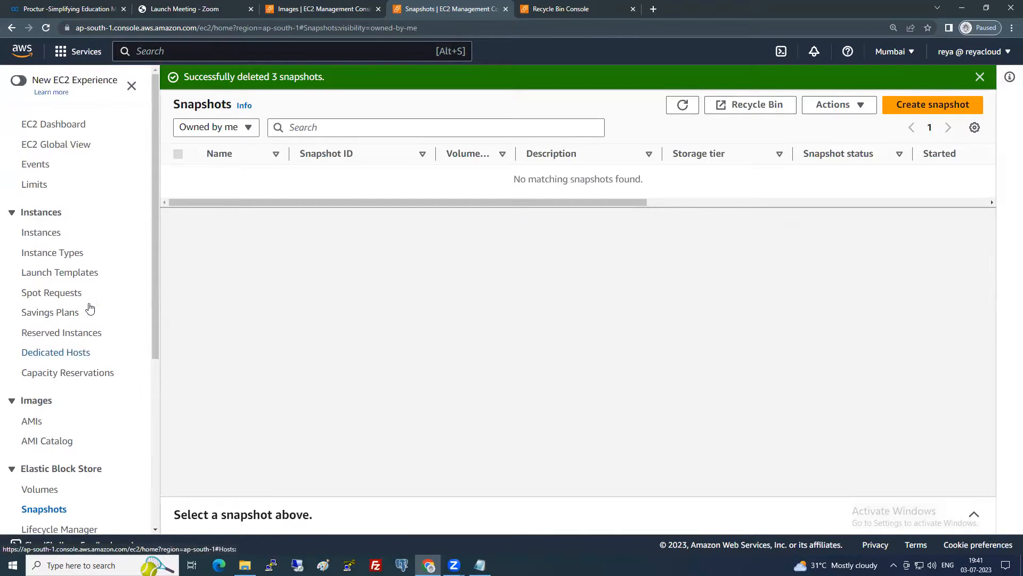
Refresh the EC2 Dashboard resource counts and verify LinuxServer and LinuxServer2 show Terminated
click(75, 125)
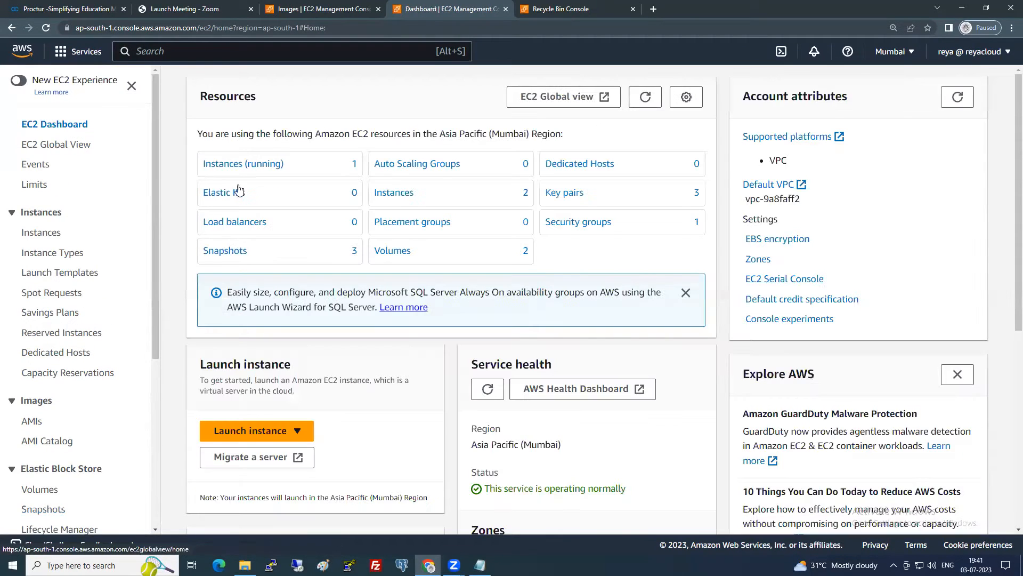
click(644, 98)
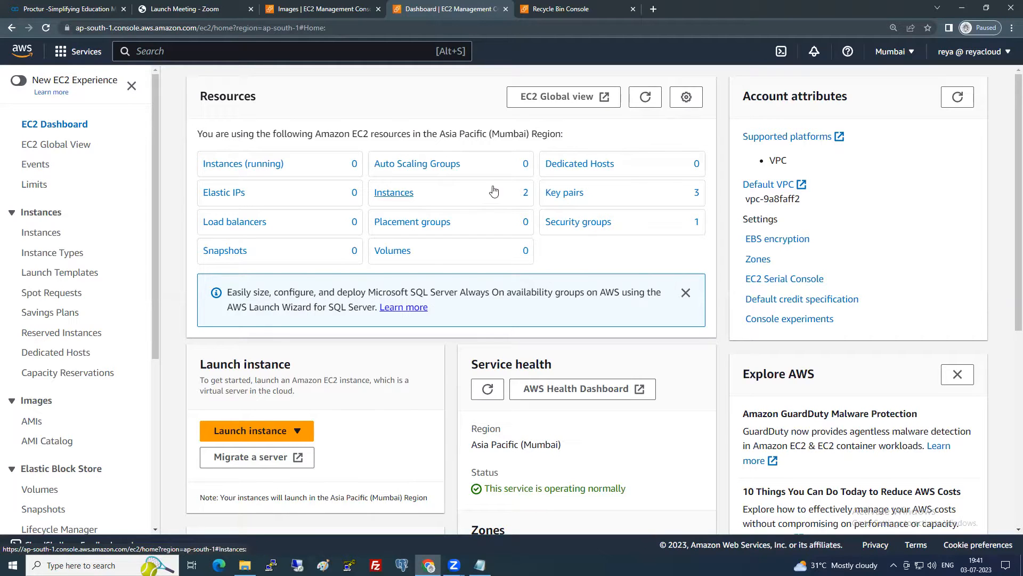
click(400, 200)
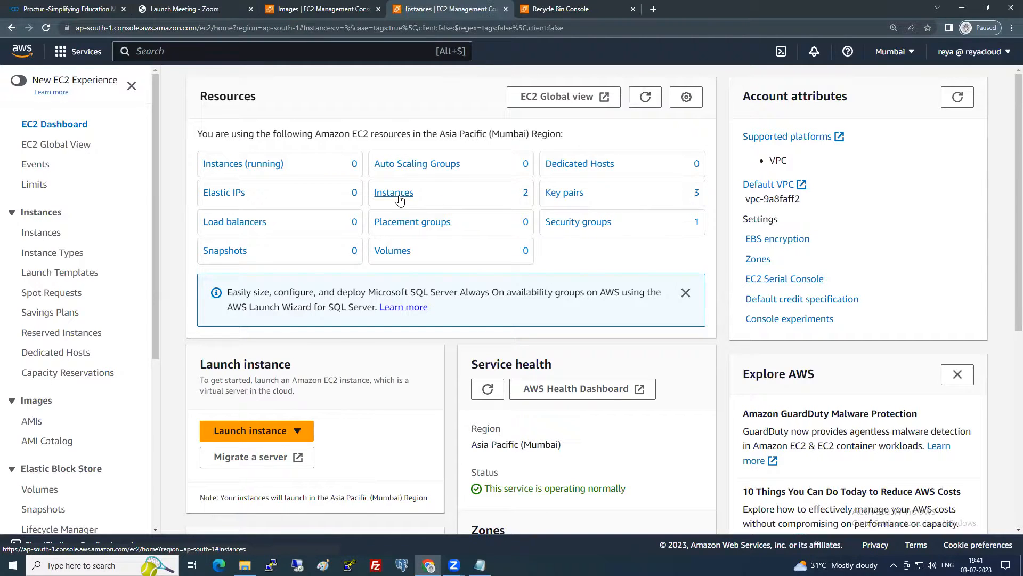
drag(525, 151, 534, 174)
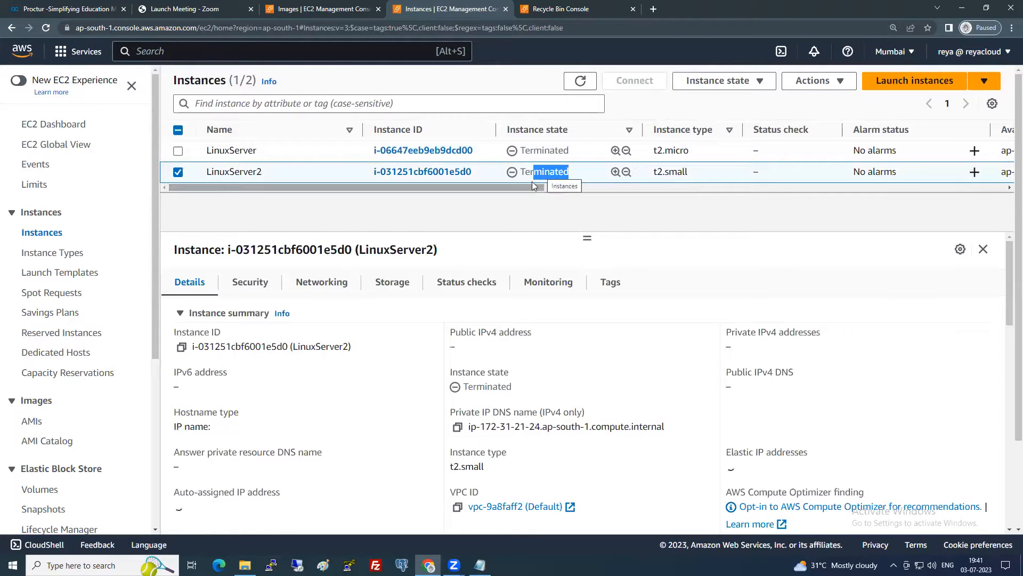